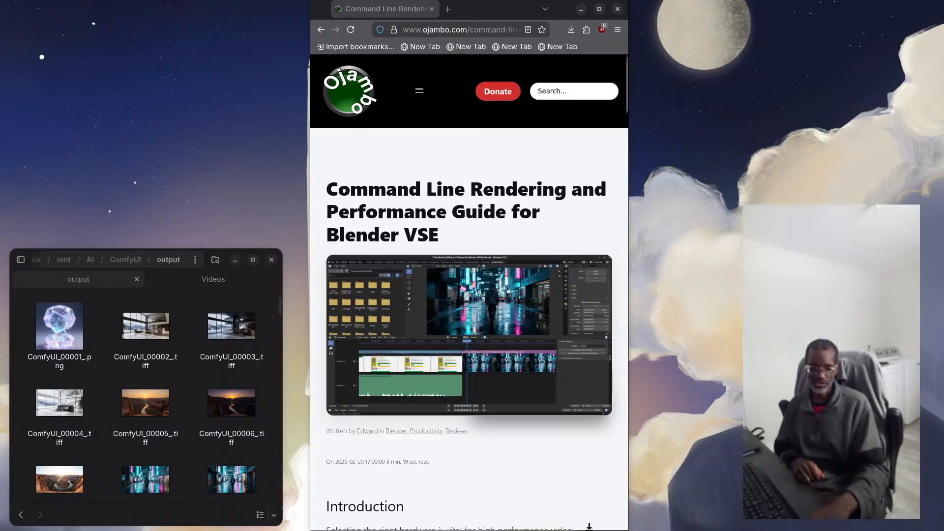
Read the article's introduction, hardware specifications, system comparison table and the section on the Blender VSE editing workflow
scroll(547, 497, down, 3)
scroll(547, 497, down, 6)
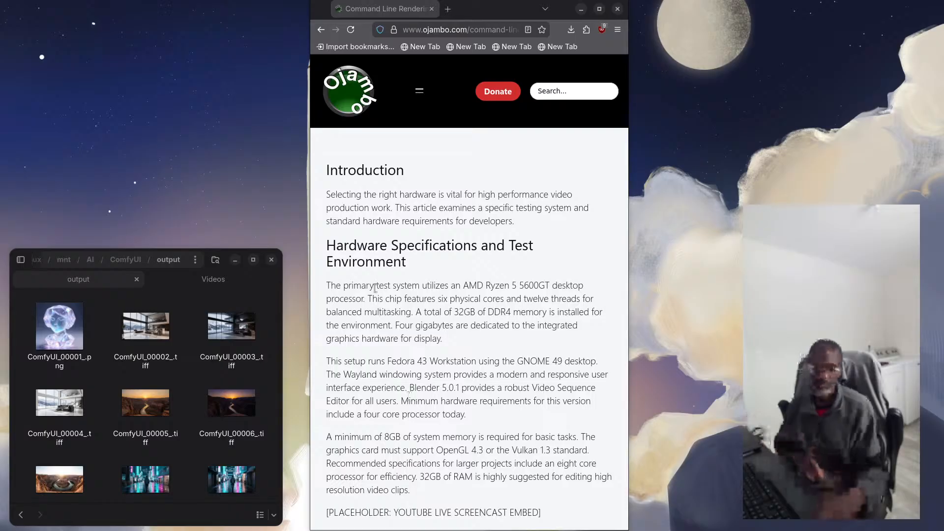
scroll(444, 271, down, 2)
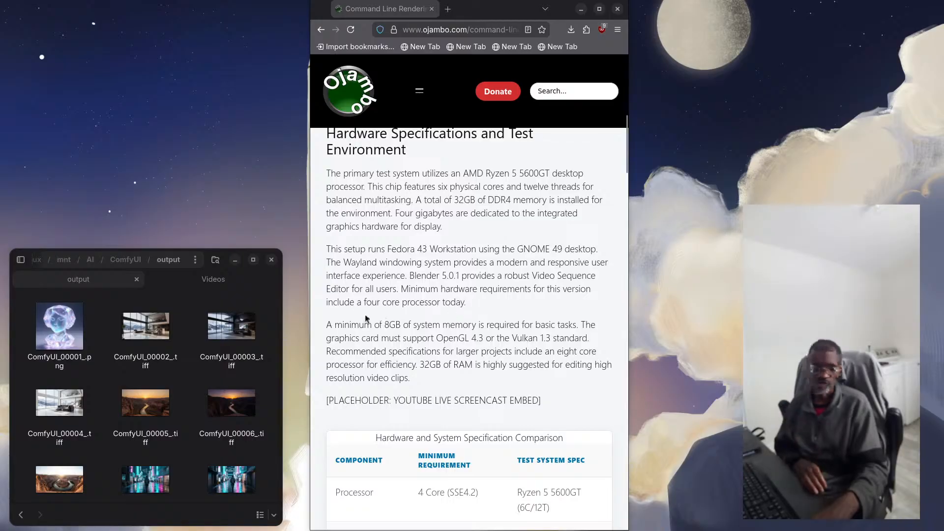
scroll(365, 319, down, 4)
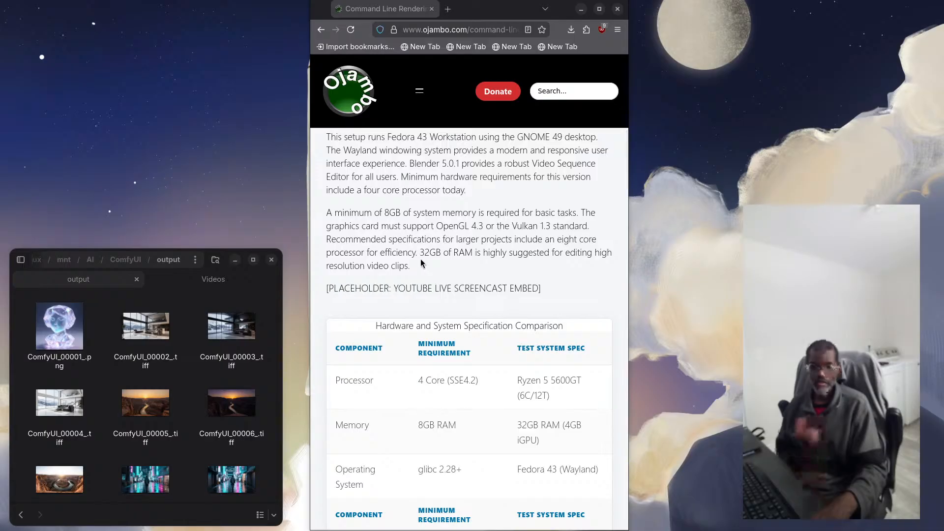
scroll(424, 269, down, 5)
scroll(423, 261, up, 1)
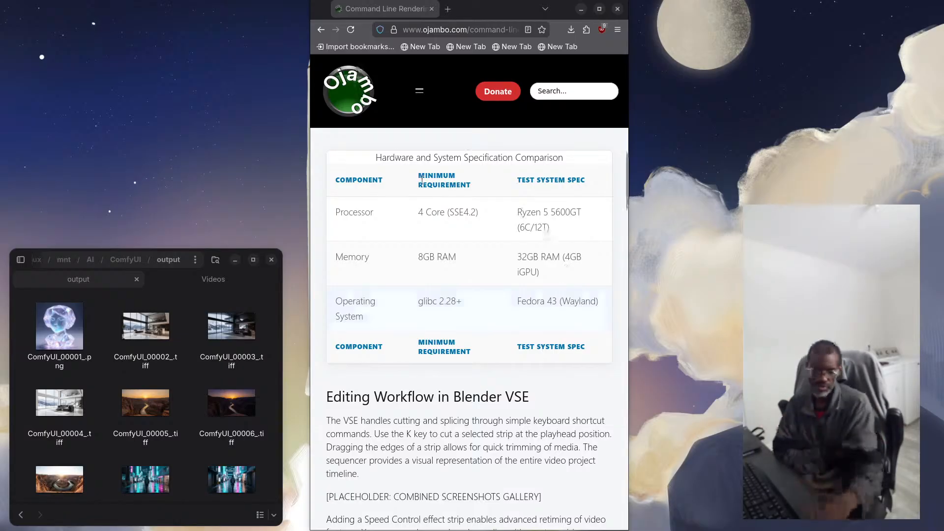
scroll(491, 314, down, 3)
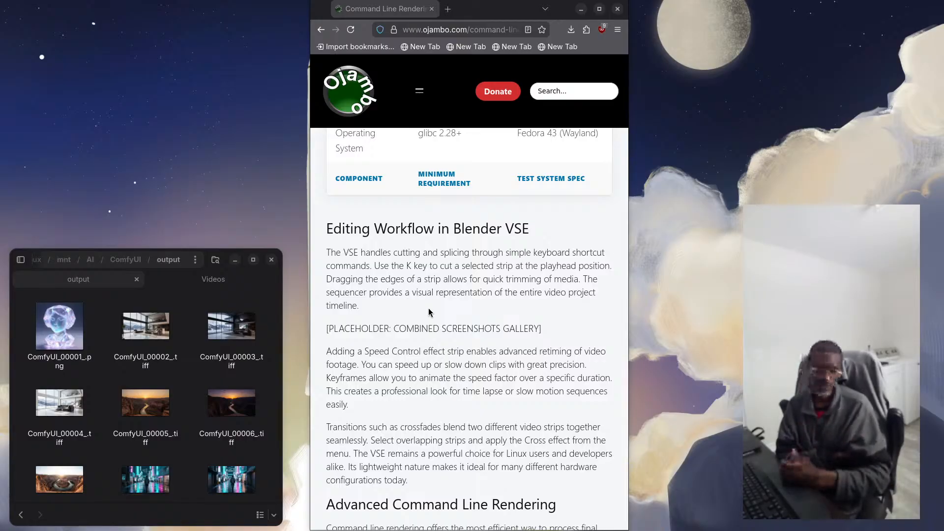
scroll(430, 315, down, 3)
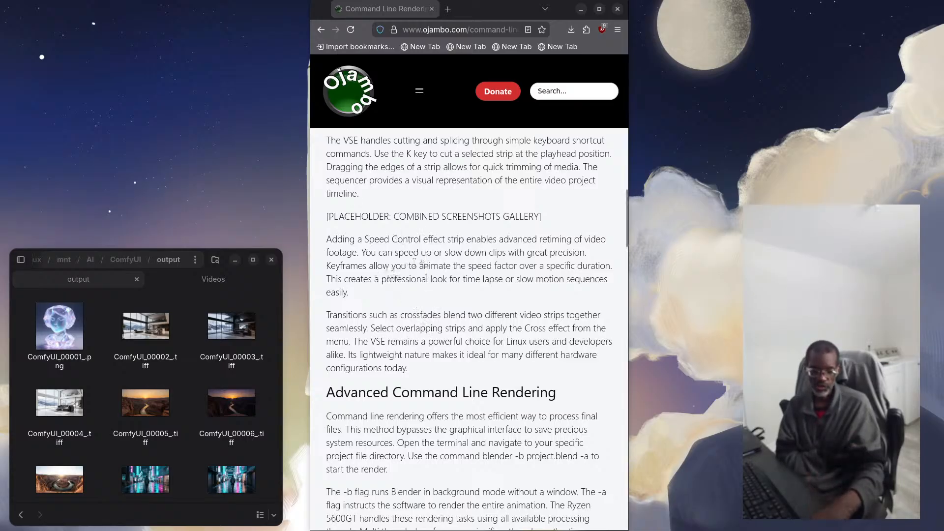
scroll(426, 307, down, 2)
scroll(362, 236, up, 1)
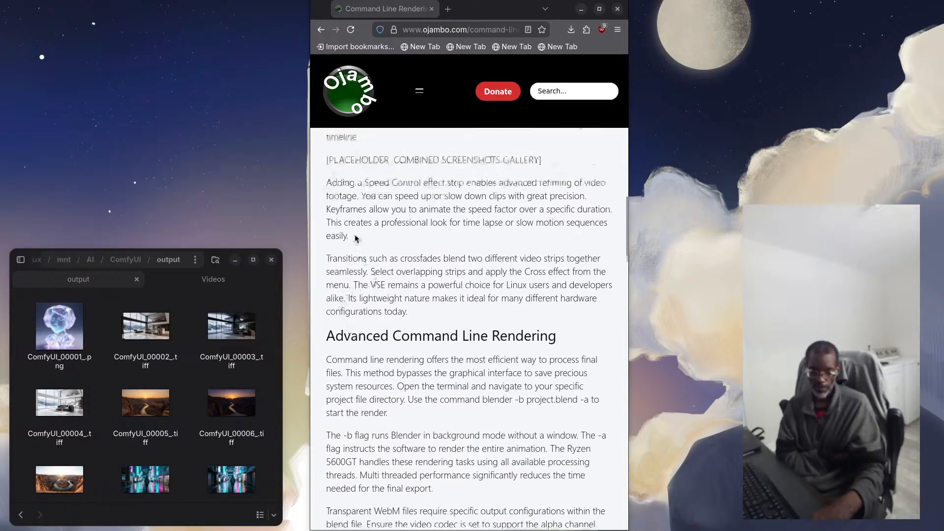
Examine the article's Advanced Command Line Rendering section, its screenshots and screencast, and the Take Your Skills Further links
scroll(447, 295, down, 2)
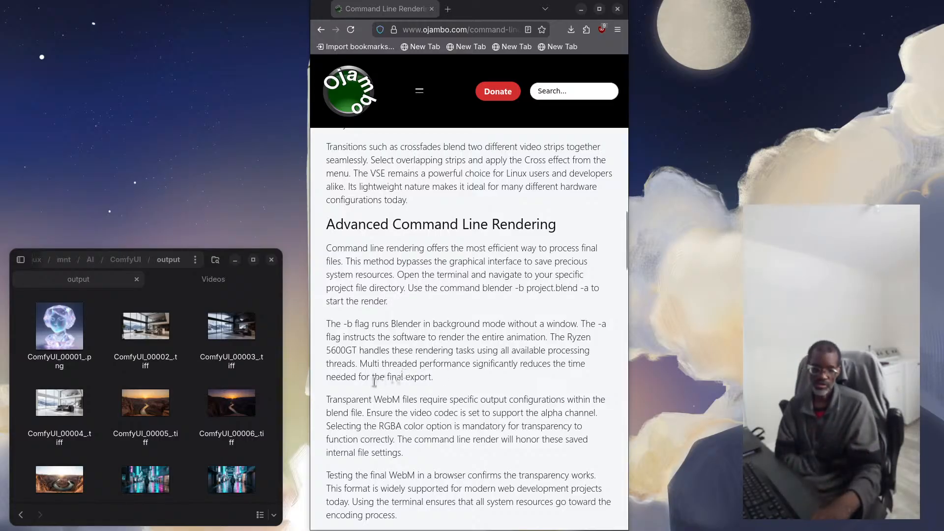
scroll(374, 383, down, 1)
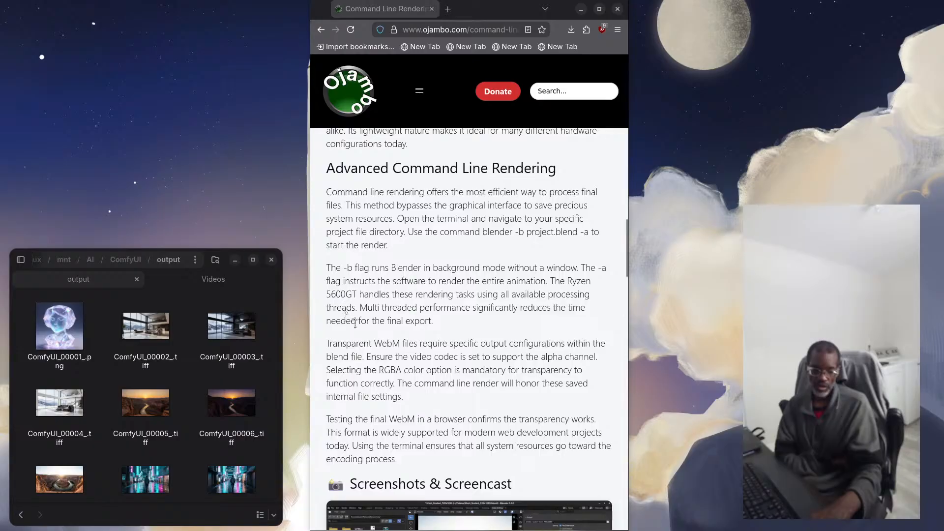
scroll(355, 322, down, 1)
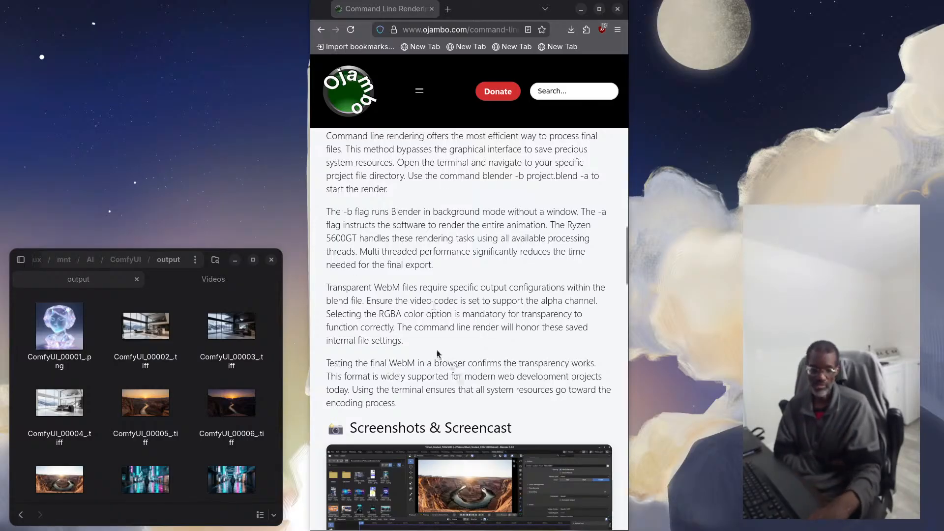
scroll(437, 354, down, 2)
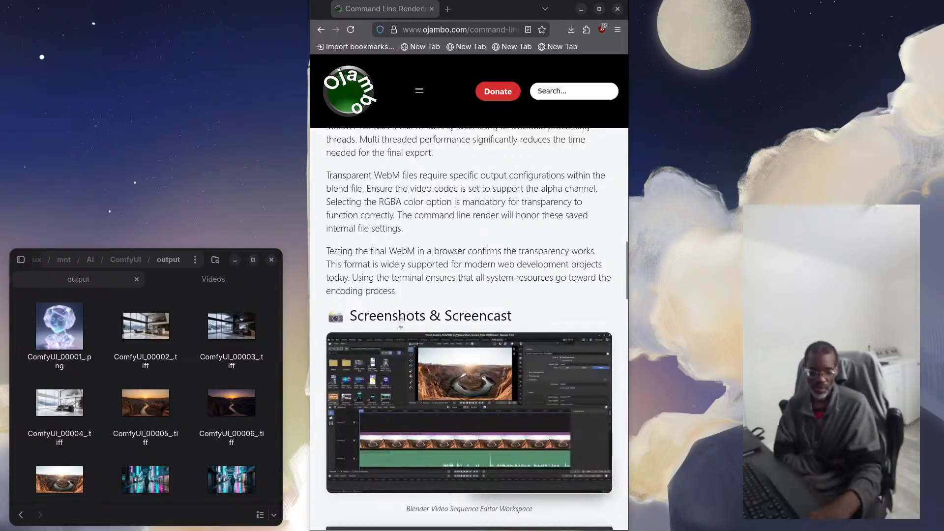
scroll(401, 322, down, 2)
scroll(388, 288, down, 2)
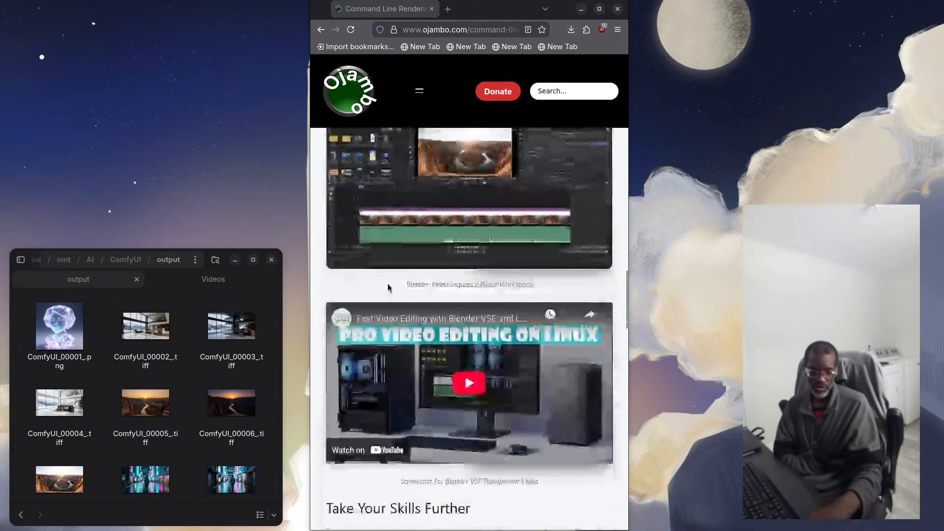
scroll(388, 288, down, 3)
scroll(425, 268, down, 3)
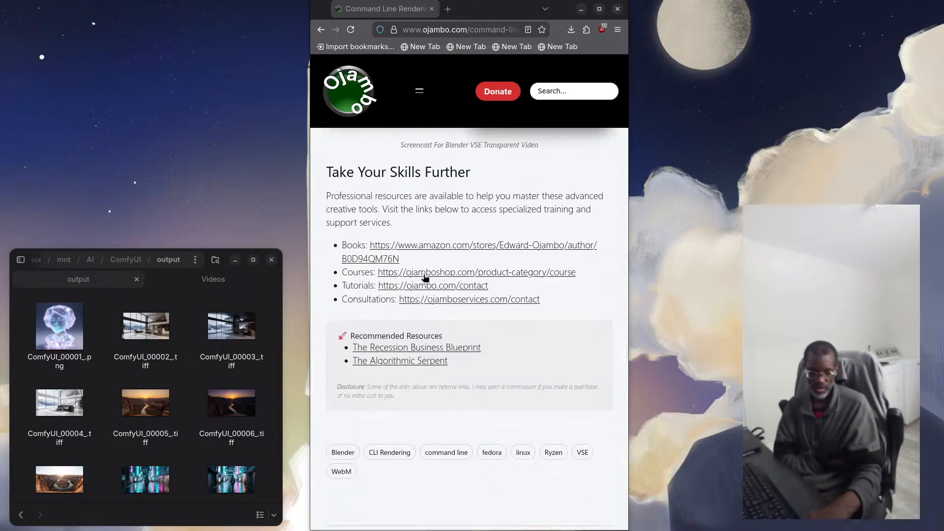
Open the blender.org website in a new browser tab
click(448, 9)
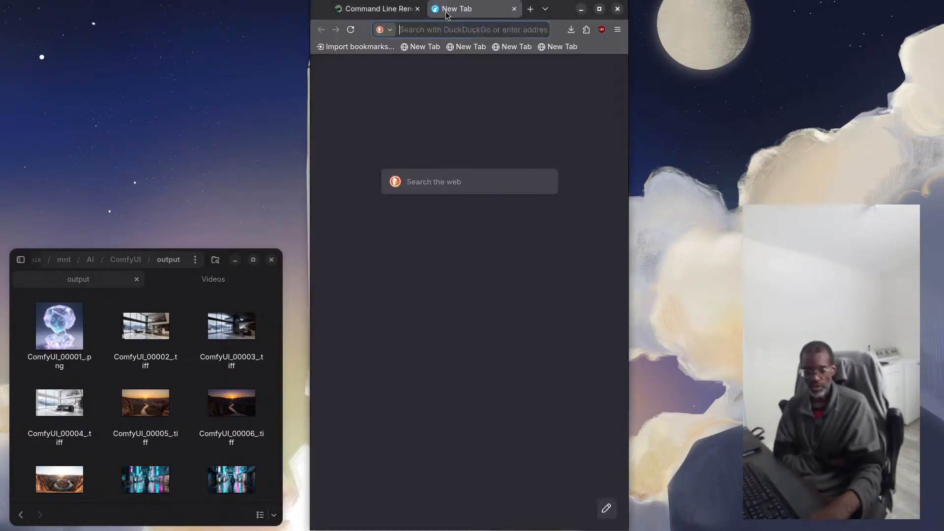
text(blender.org)
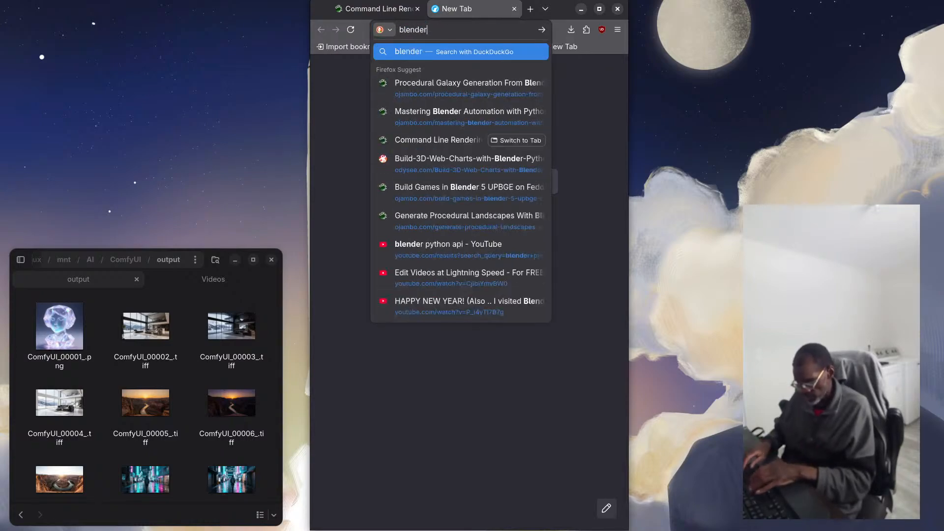
key(Return)
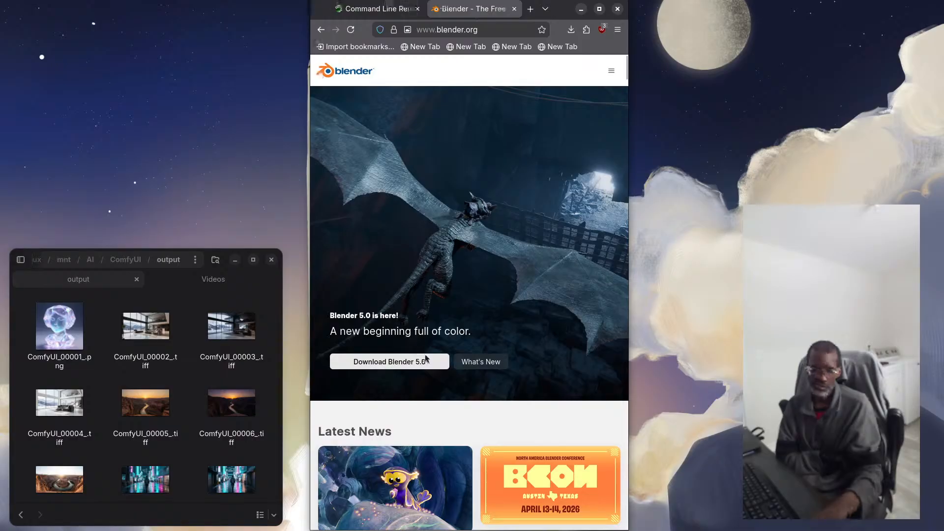
Look through the Blender homepage and open the site's Features page
scroll(379, 330, down, 3)
scroll(380, 331, down, 15)
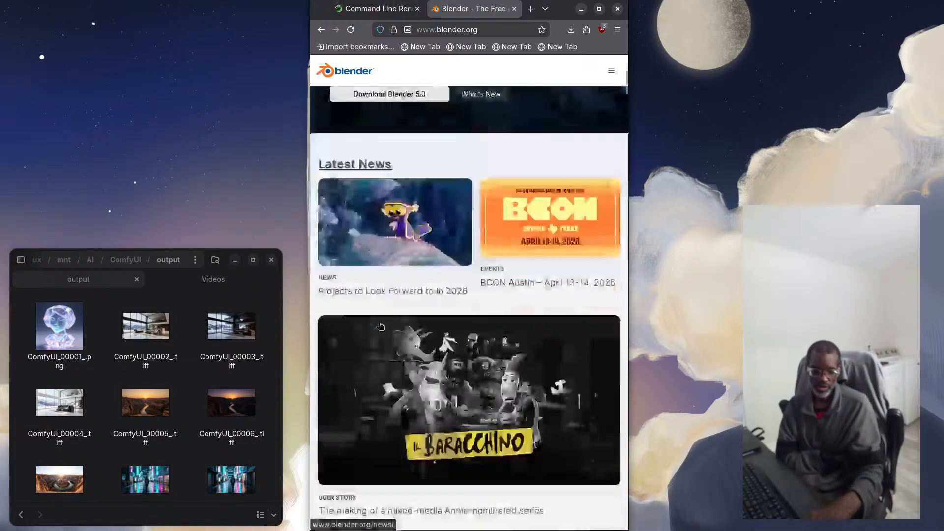
scroll(380, 325, down, 14)
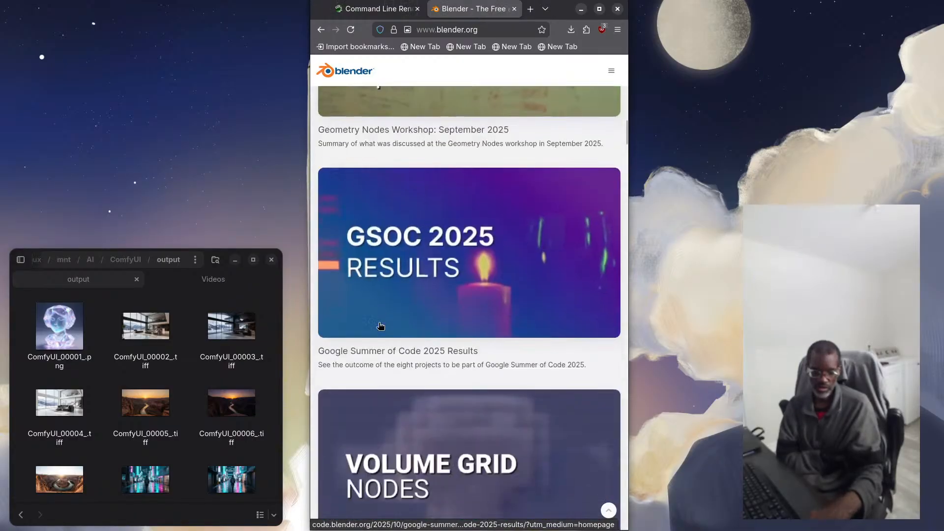
scroll(380, 325, down, 15)
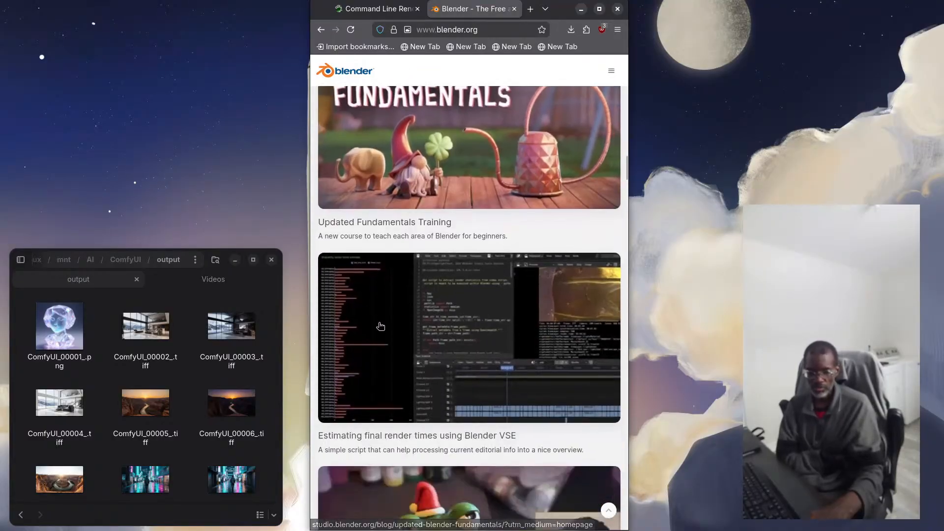
scroll(379, 327, down, 10)
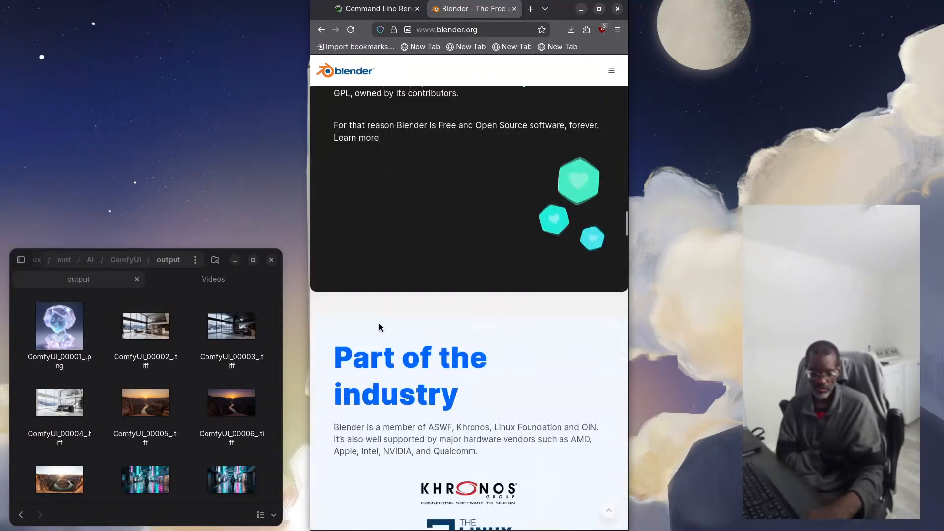
scroll(379, 325, up, 15)
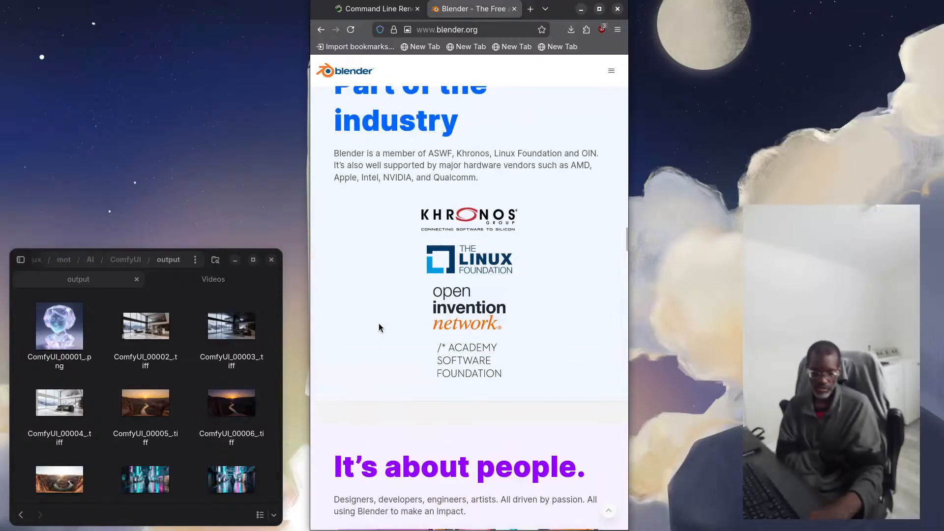
scroll(380, 325, down, 3)
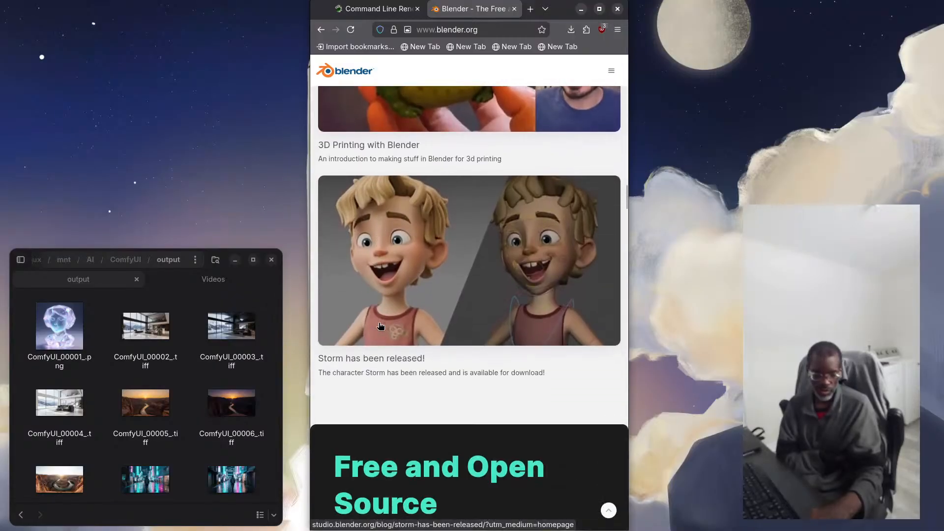
scroll(381, 326, up, 15)
click(609, 73)
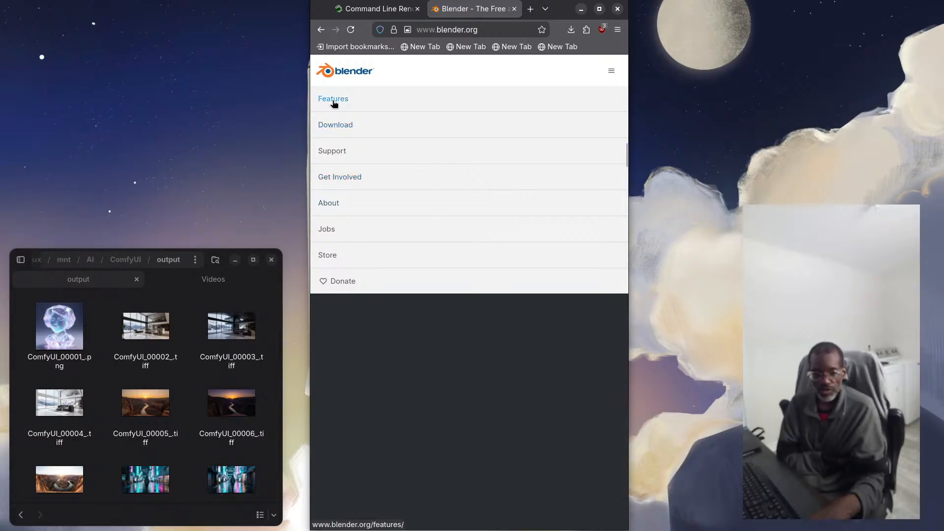
click(333, 101)
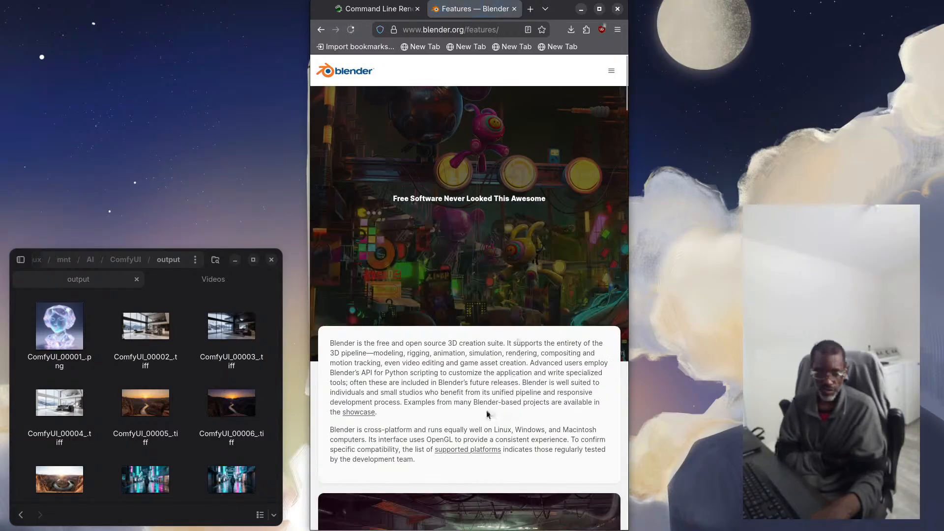
Find the Video Editing entry on the Features page and open its full description
scroll(456, 386, down, 9)
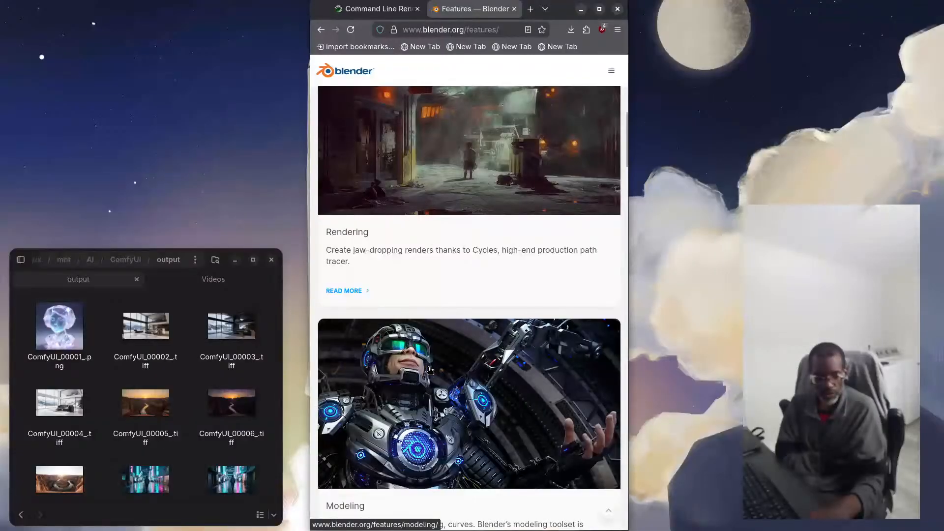
scroll(377, 266, down, 6)
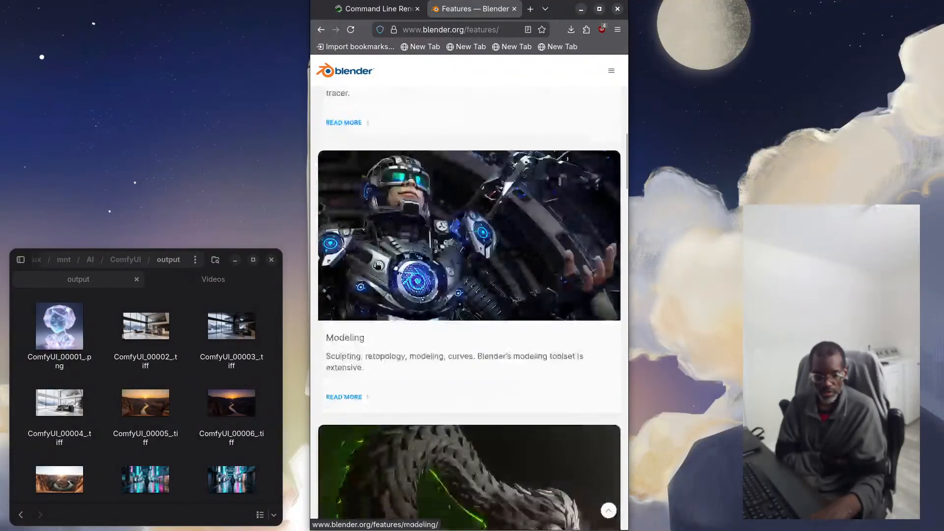
scroll(377, 266, down, 2)
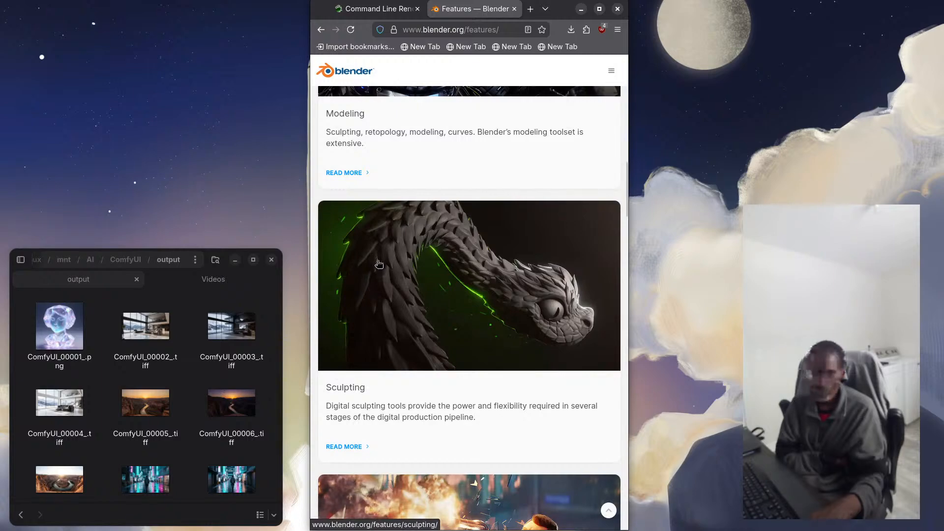
scroll(387, 311, down, 8)
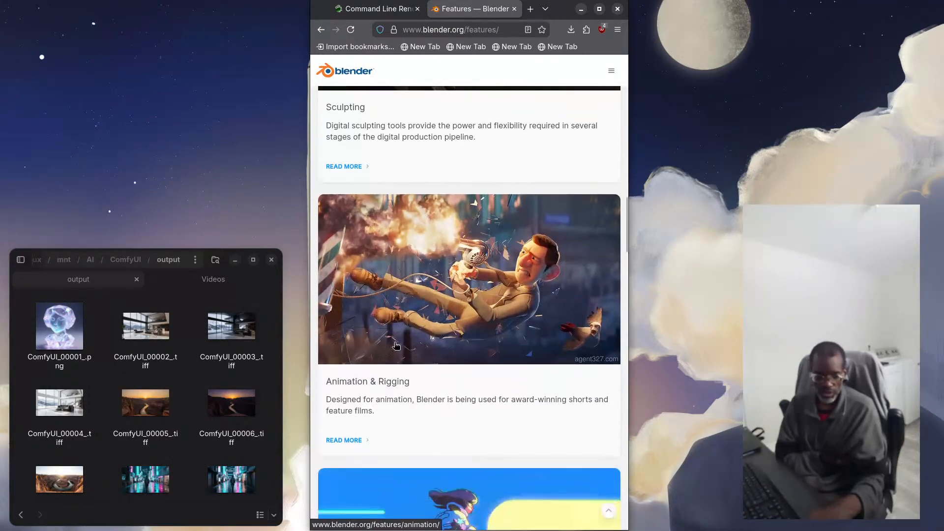
scroll(402, 397, down, 4)
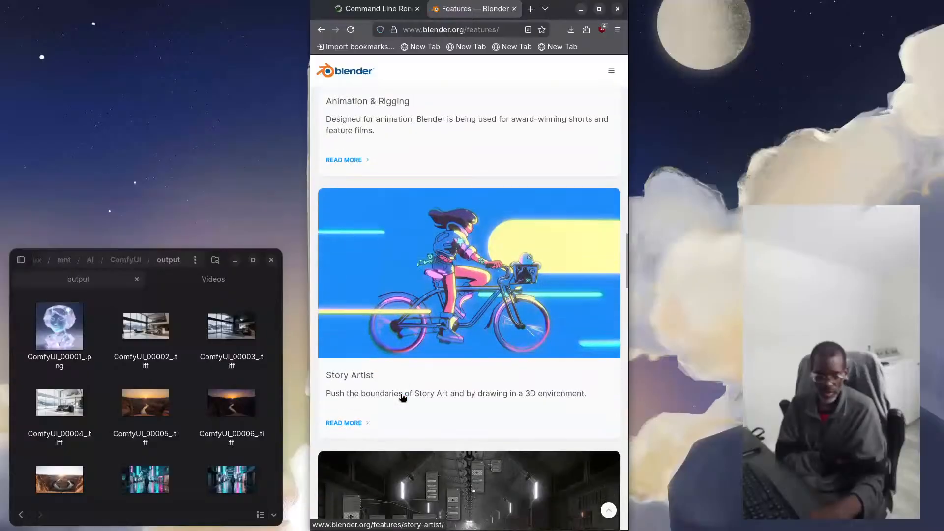
scroll(401, 397, down, 2)
scroll(384, 389, down, 3)
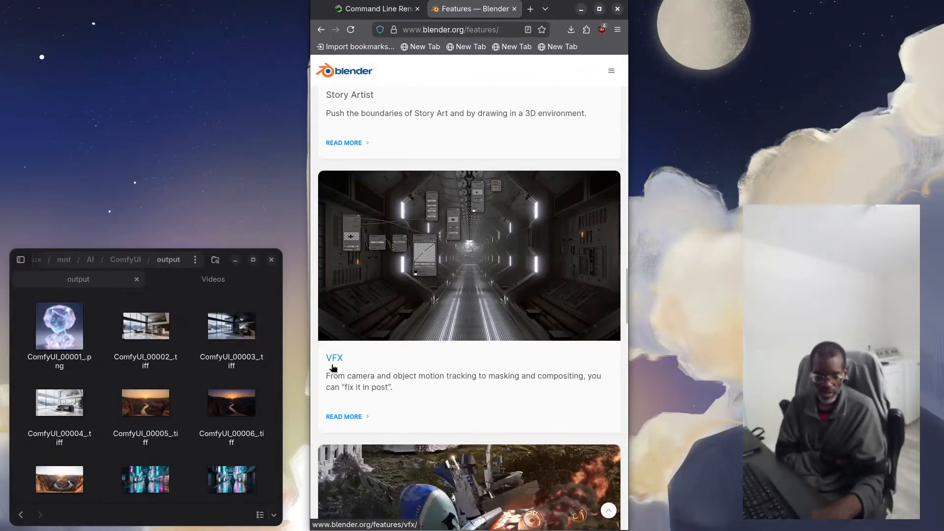
scroll(397, 392, down, 6)
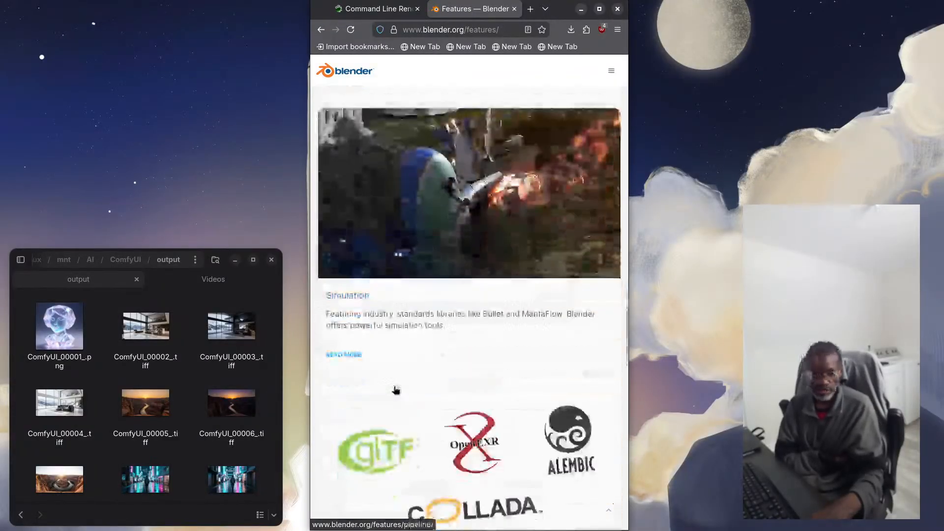
scroll(375, 375, down, 4)
scroll(371, 365, down, 2)
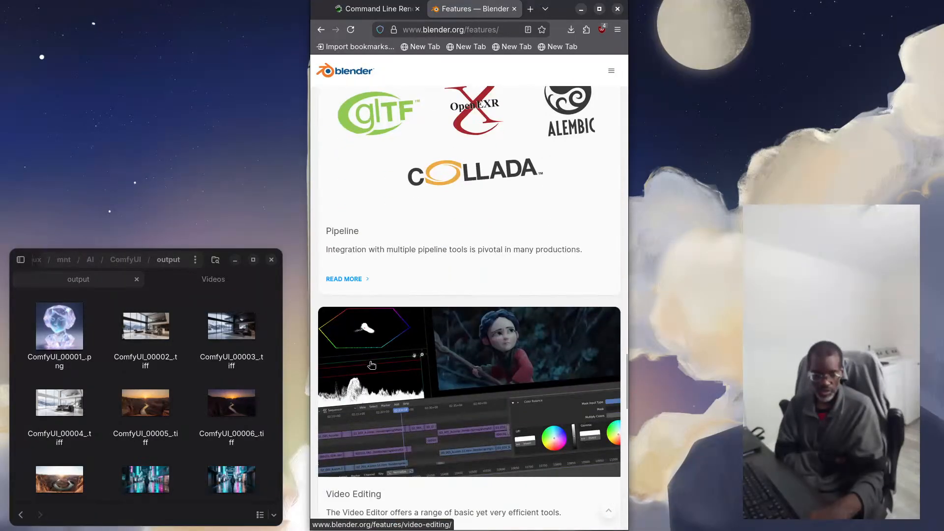
scroll(364, 300, down, 4)
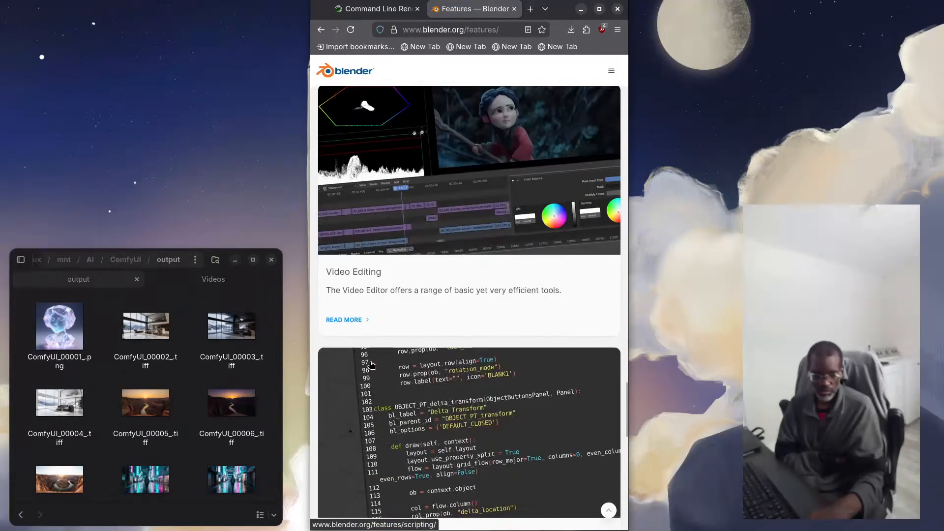
click(354, 322)
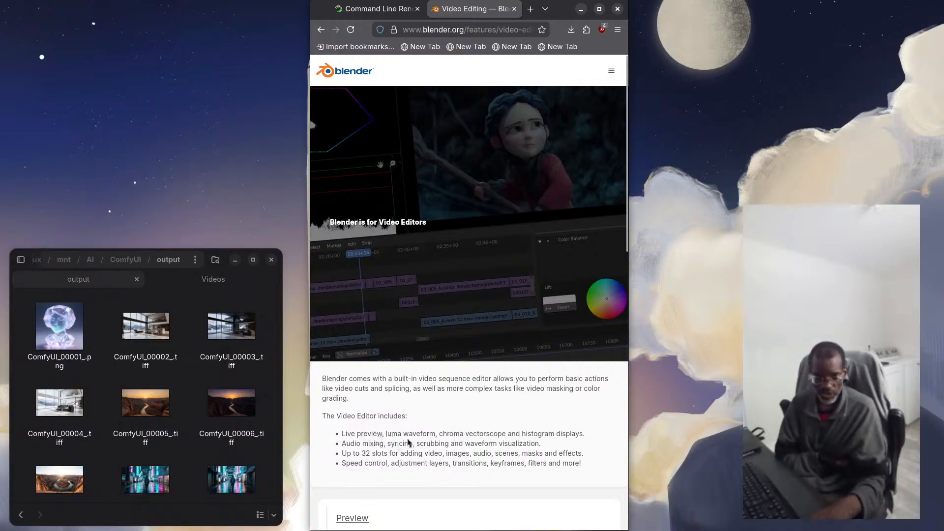
Examine the Video Editing feature page, including its feature list and the Preview, Audio Mixing and Grade sections
scroll(380, 453, down, 3)
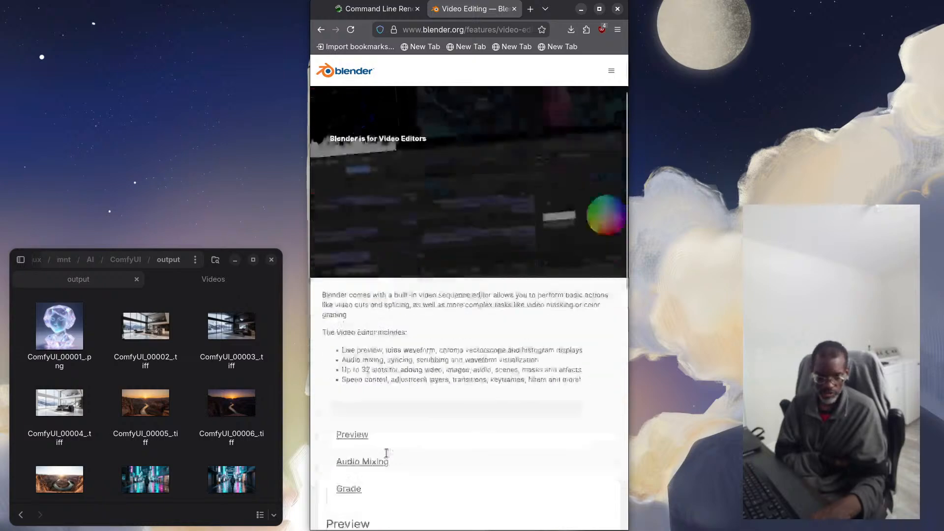
scroll(402, 407, down, 3)
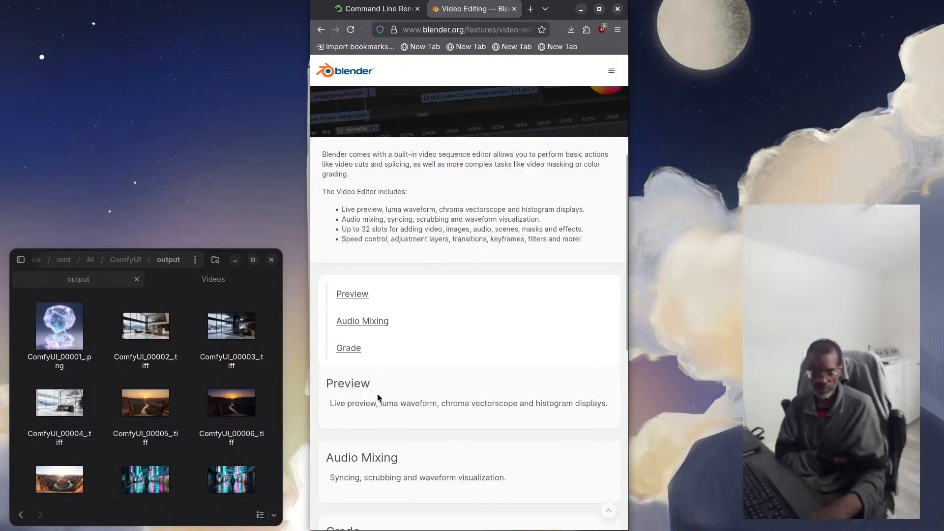
scroll(376, 394, down, 6)
scroll(378, 395, up, 3)
scroll(384, 384, up, 8)
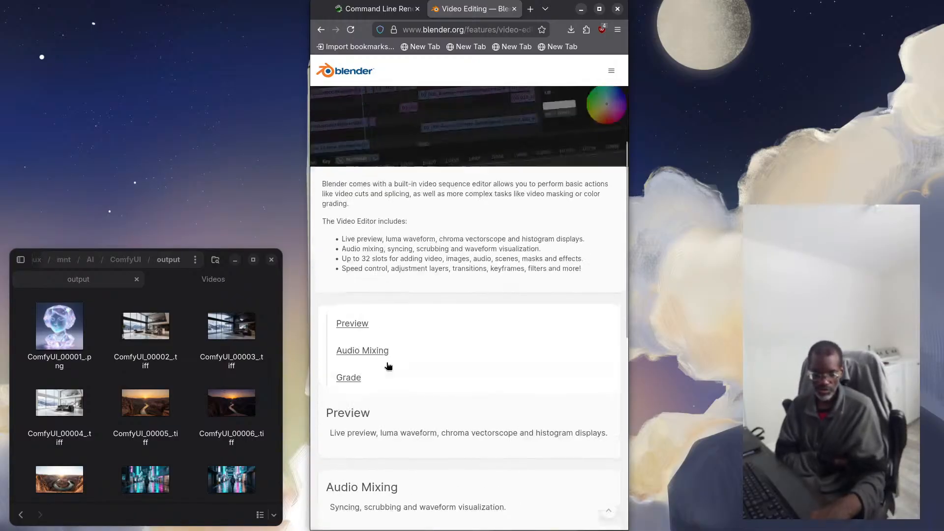
scroll(396, 419, down, 4)
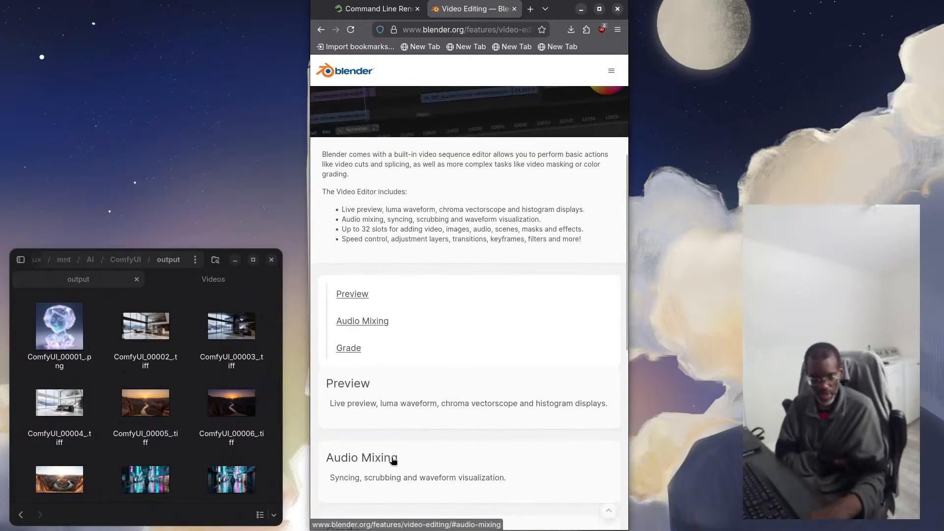
scroll(407, 363, up, 6)
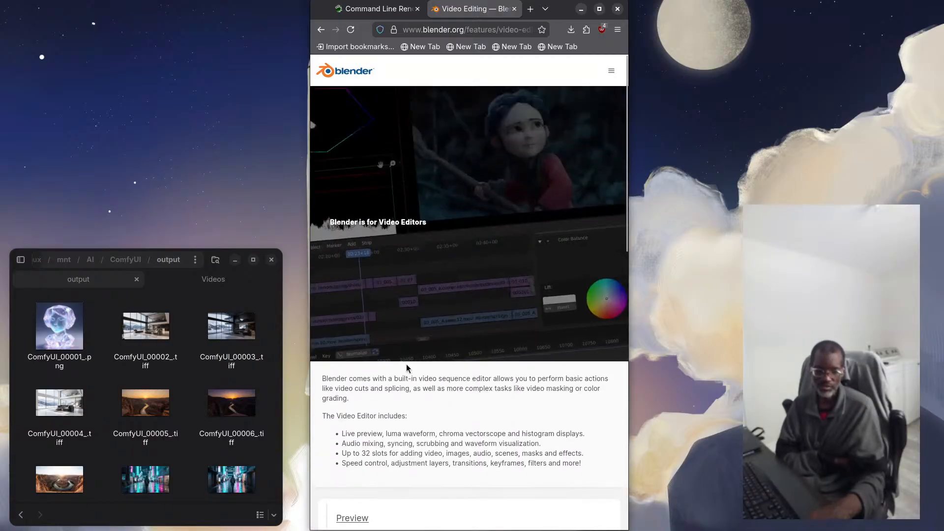
Open the Blender Download page and look through its LTS releases page
click(612, 70)
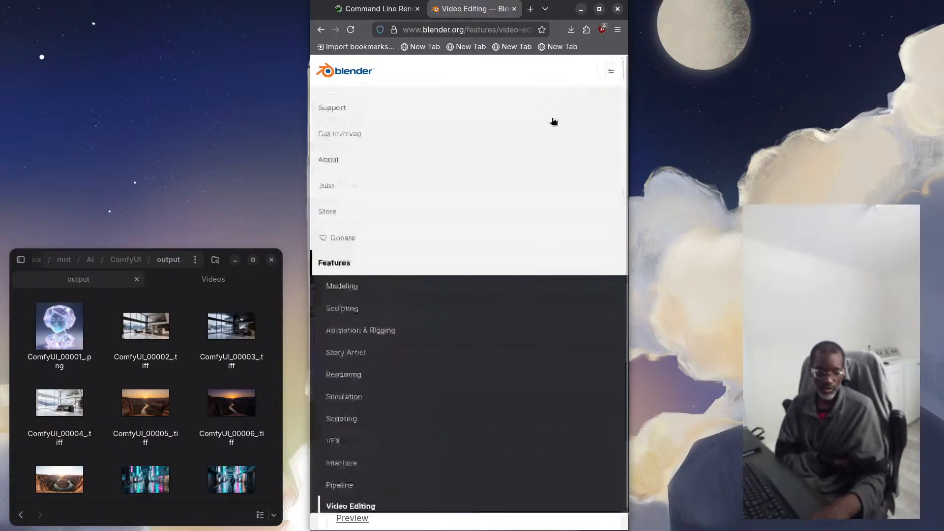
click(340, 99)
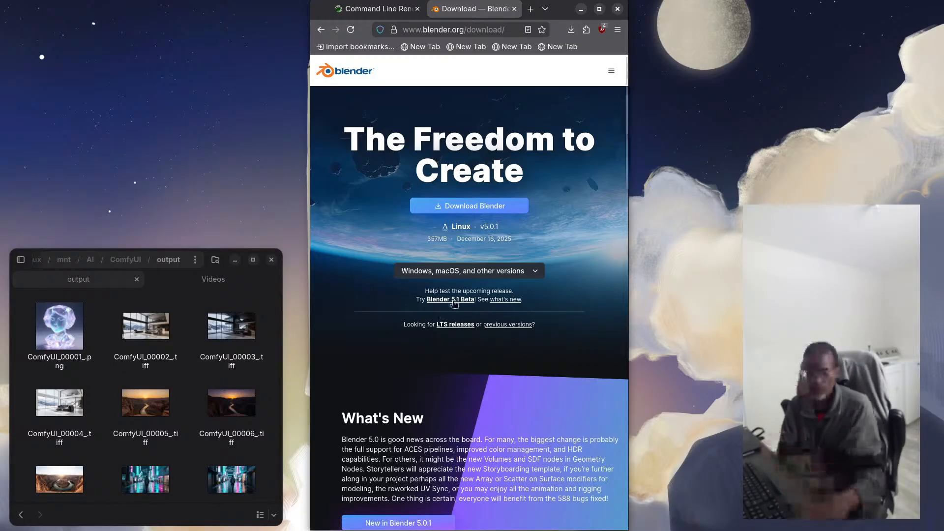
click(449, 324)
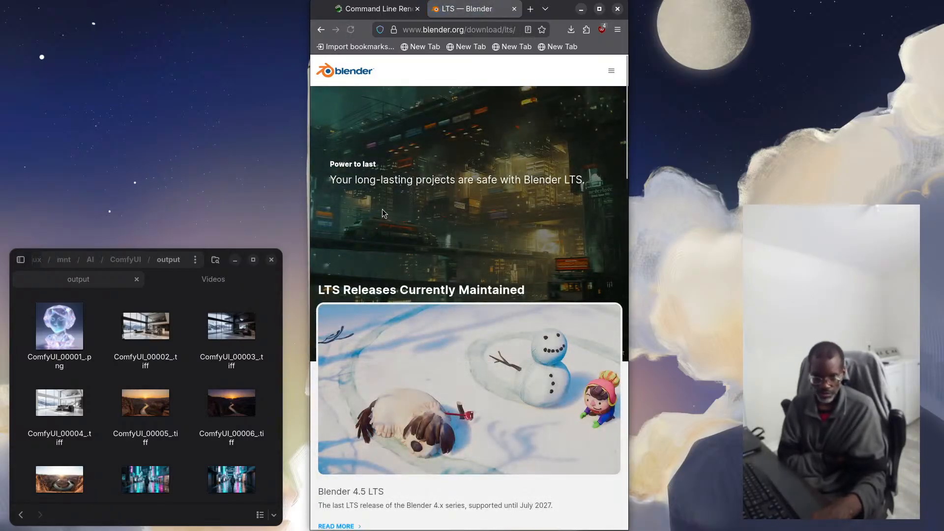
scroll(383, 217, down, 5)
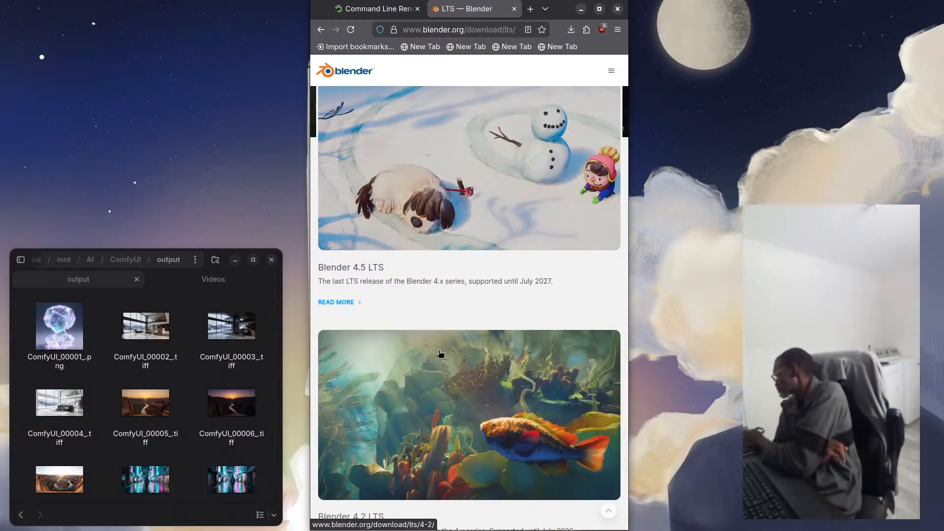
Move the live chat pop-out window out of the visible screen area and return to the Command Line Rendering article
key(alt+Tab)
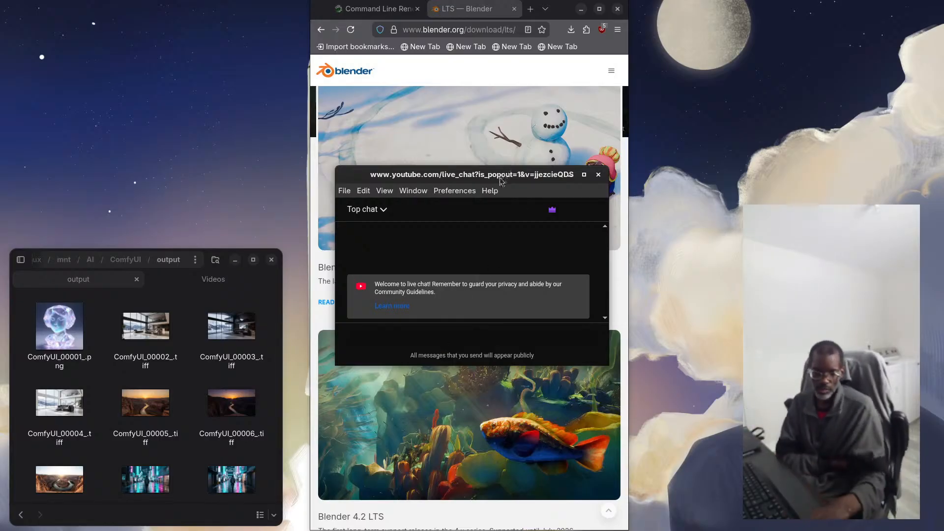
drag(500, 176, 0, 140)
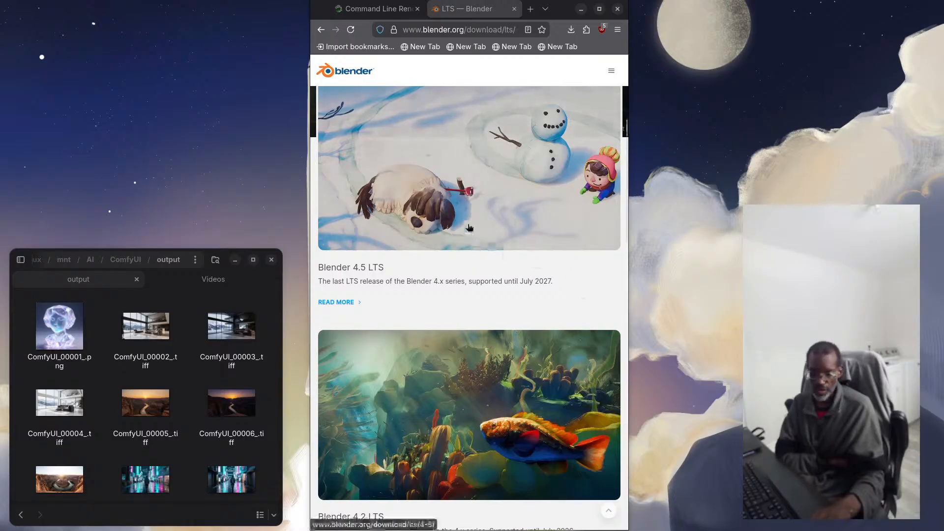
click(372, 13)
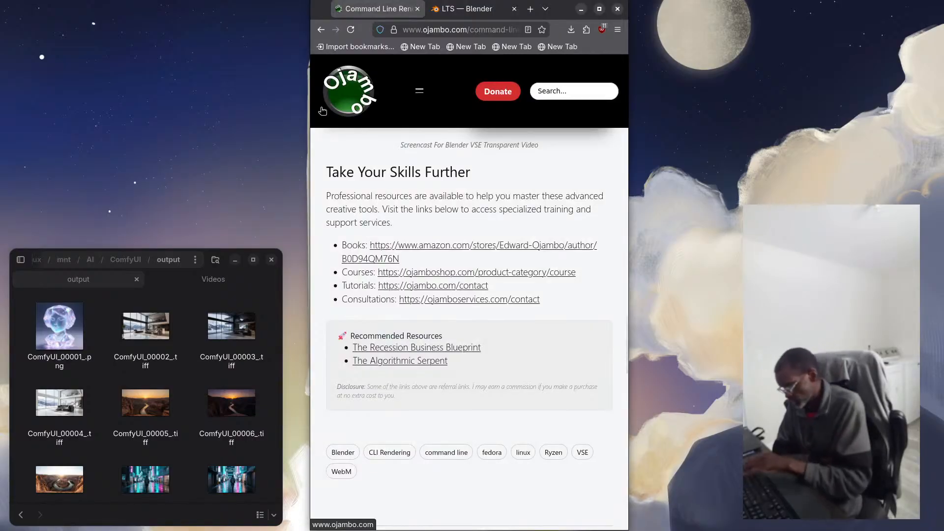
Open the GNOME Software app store and fit its window into the tall, narrow area over the browser
key(super)
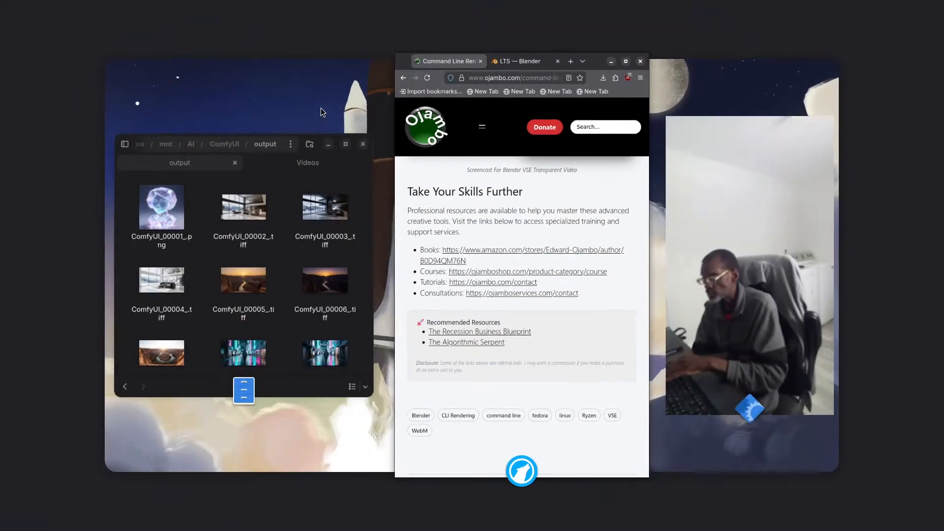
key(super)
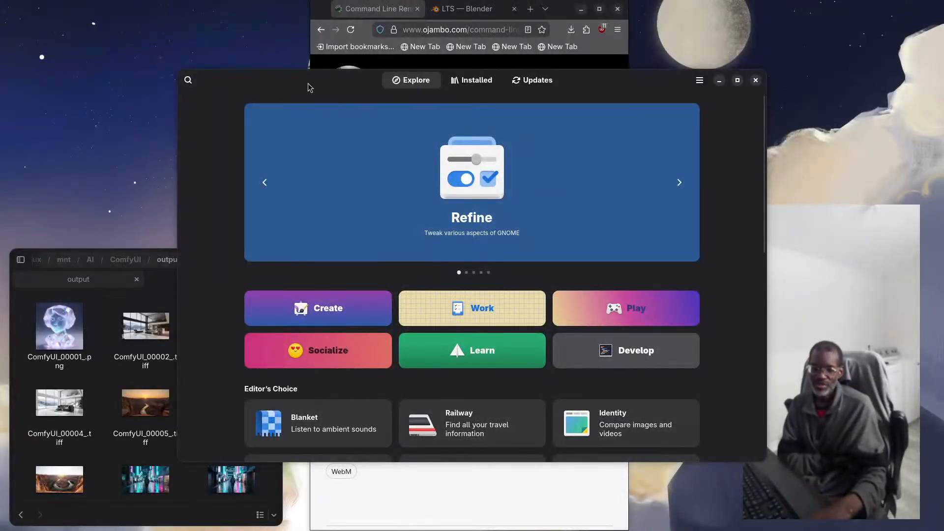
drag(307, 86, 438, 14)
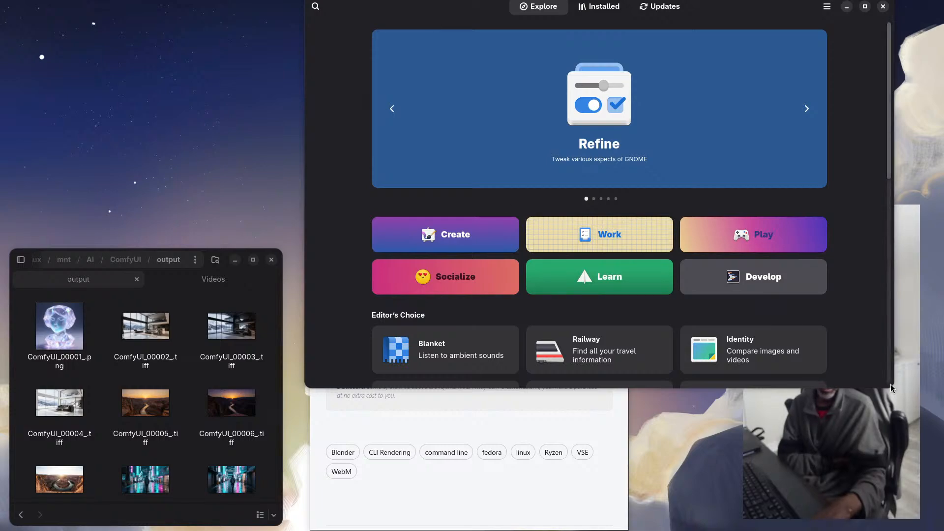
drag(891, 386, 627, 527)
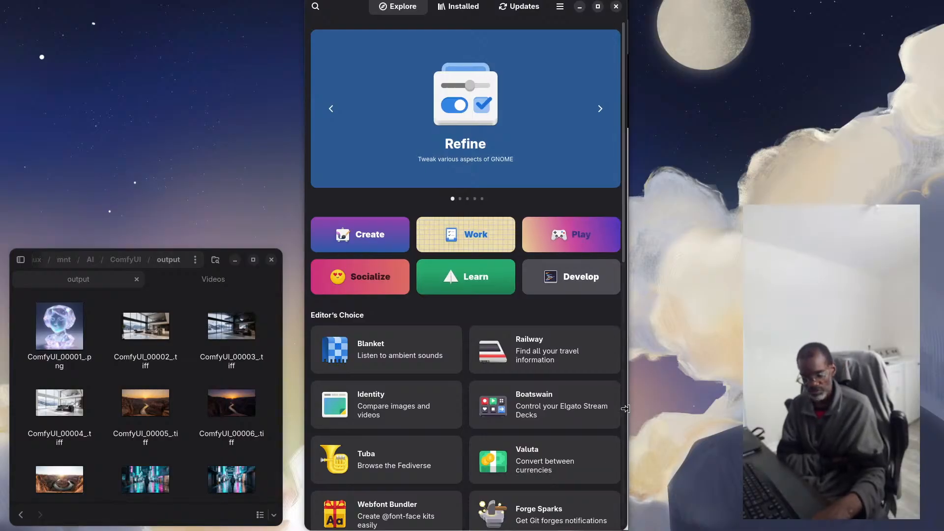
drag(627, 408, 628, 408)
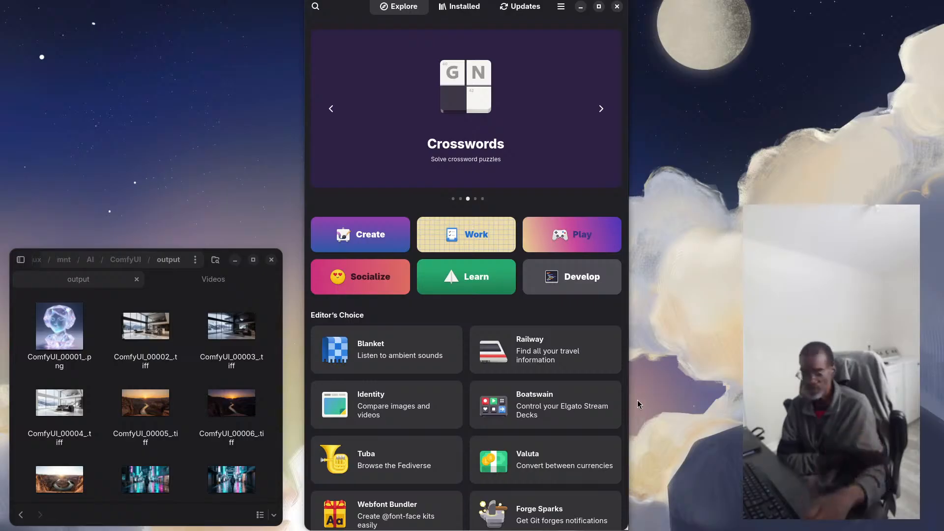
Search the software store for "blender" and open the Blender entry
click(315, 6)
text(b)
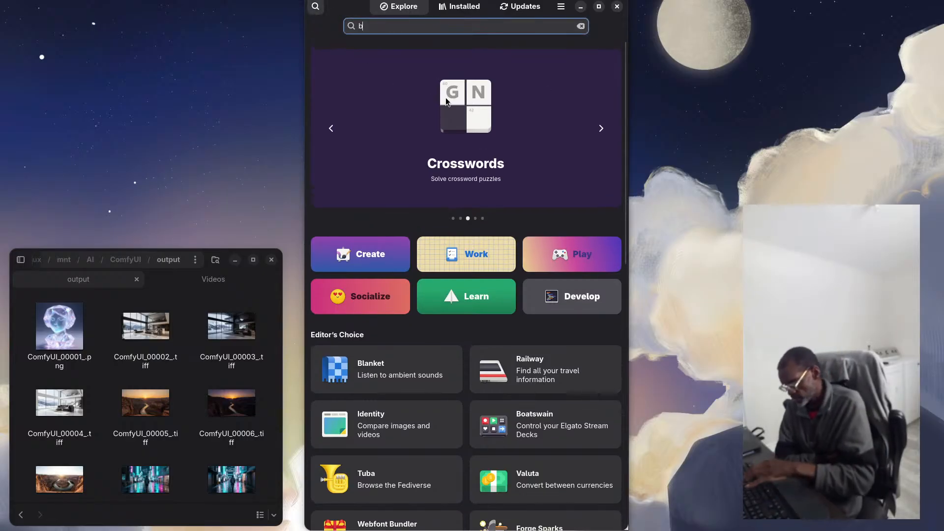
text(len)
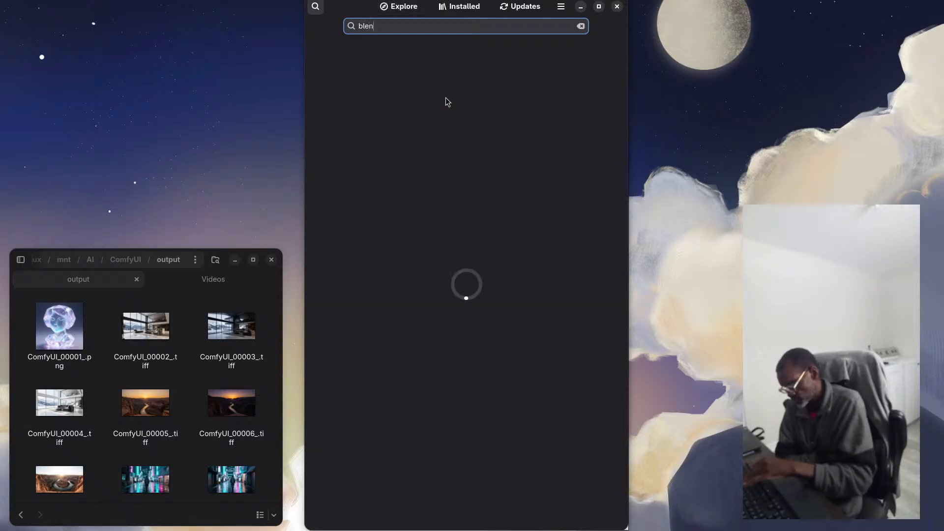
text(der)
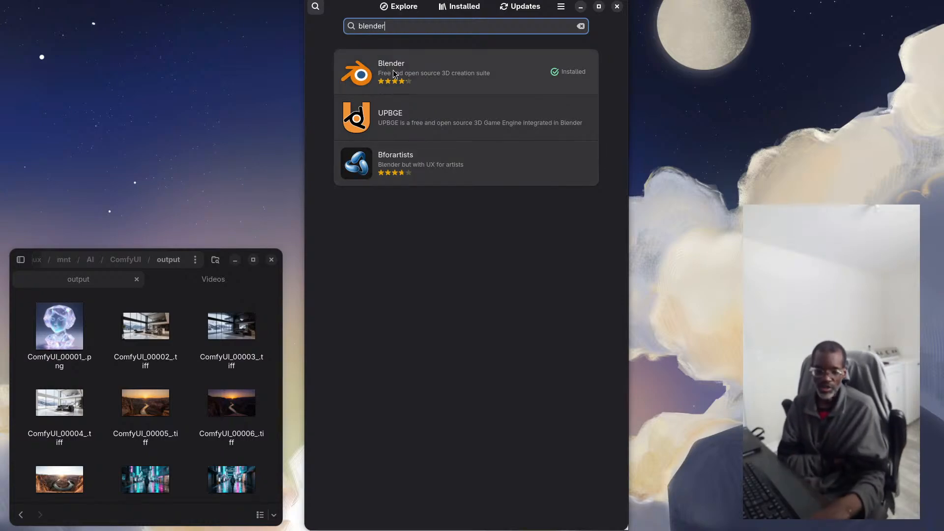
click(389, 53)
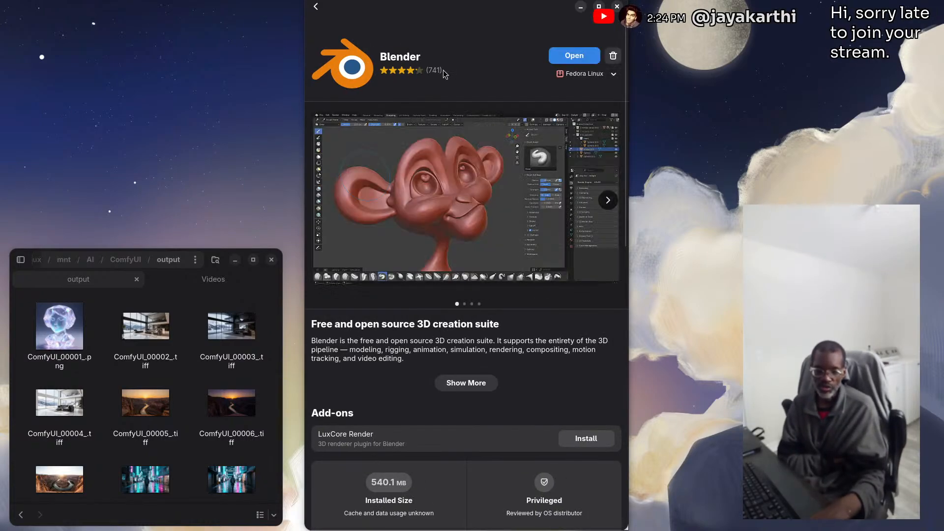
Check the package sources offered for Blender, then close the software store
click(611, 76)
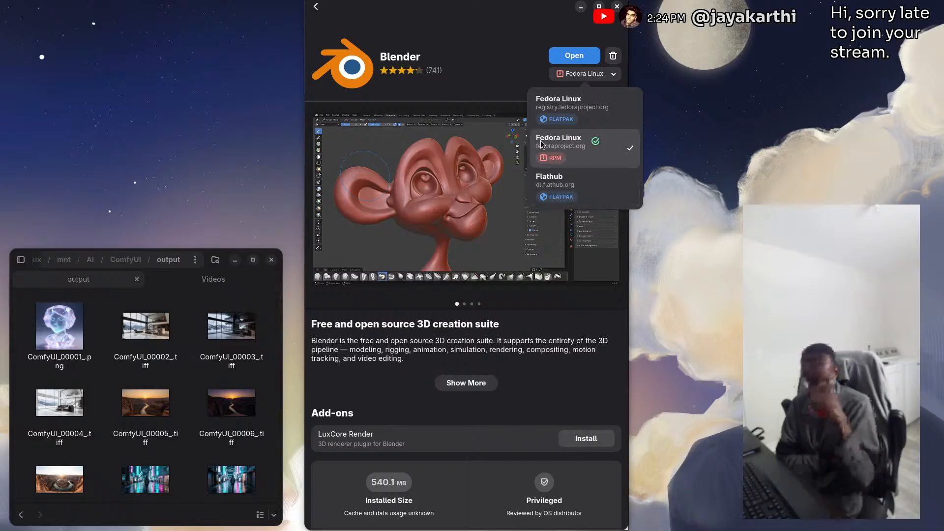
click(617, 6)
click(617, 7)
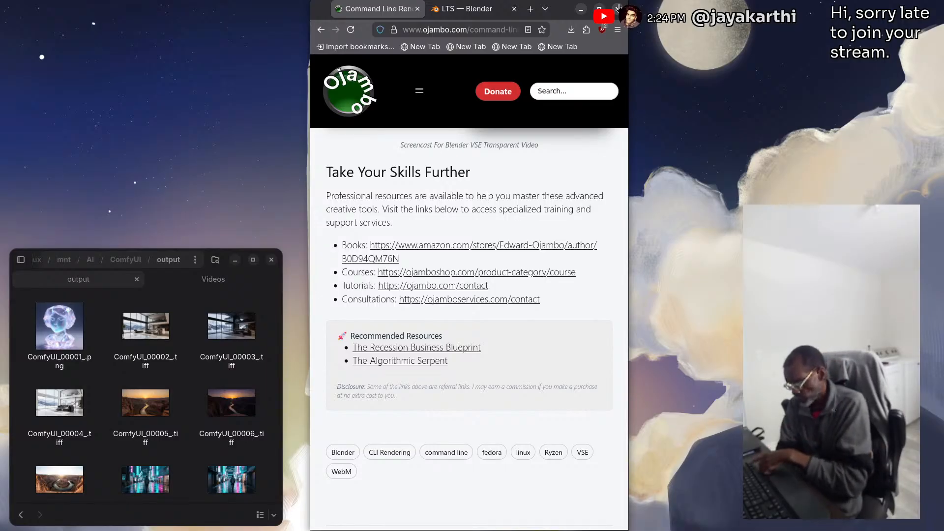
Launch Blender and start a new Video Editing project
key(super)
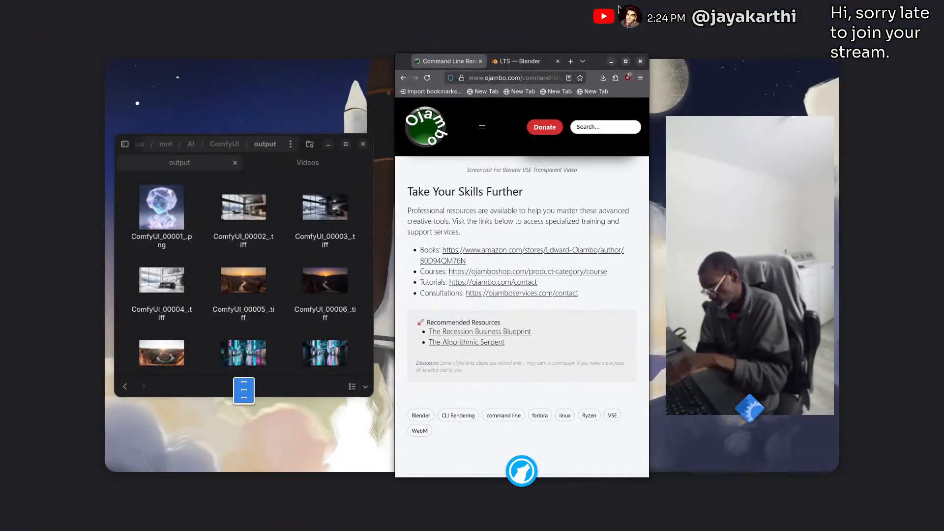
key(super)
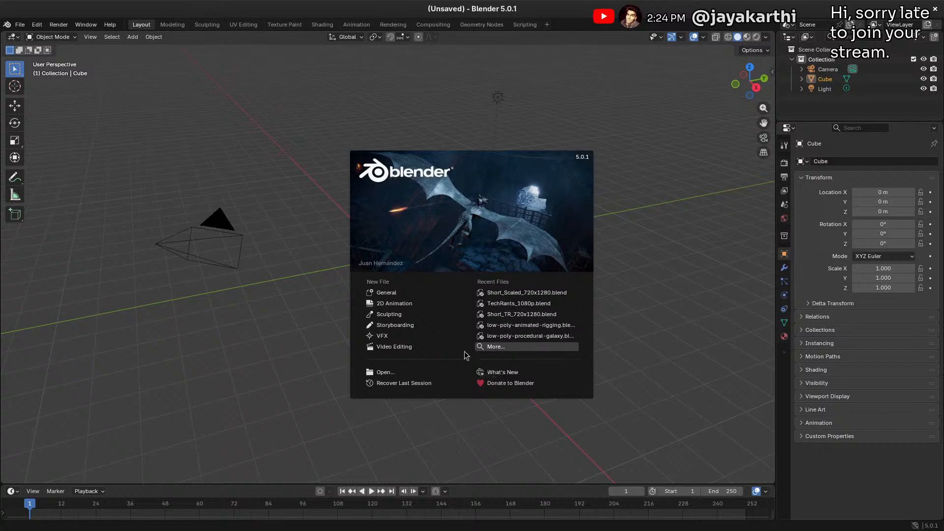
click(395, 347)
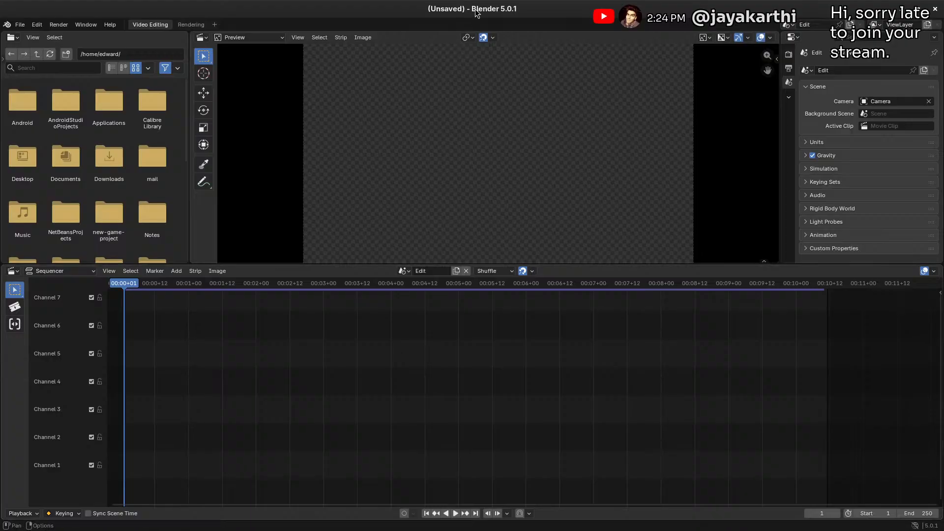
Restore the Blender window from maximized, shrink it, and stretch it over the full screen height in front of the browser
drag(476, 14, 293, 127)
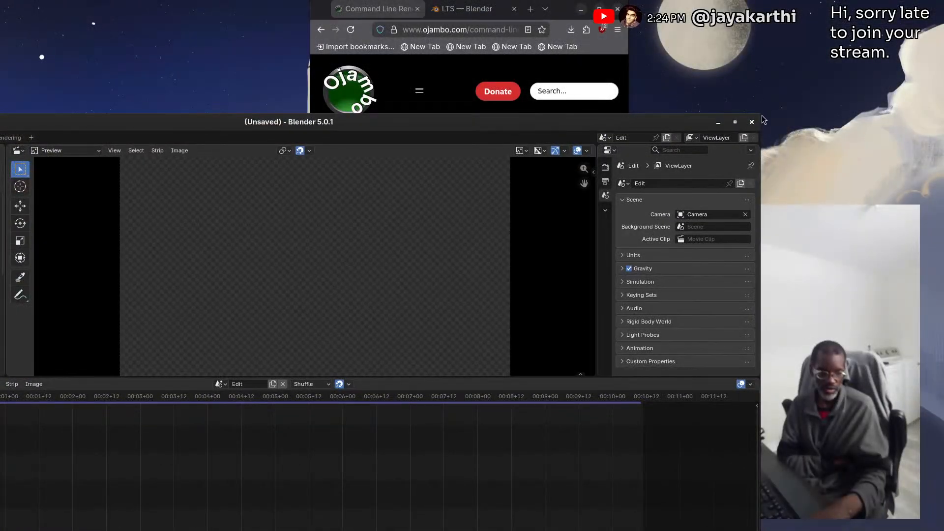
double_click(642, 119)
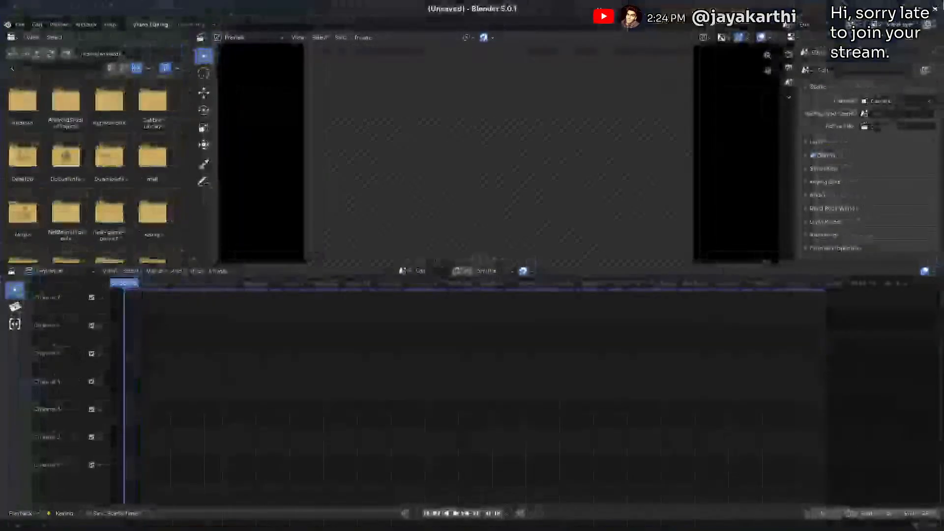
click(919, 9)
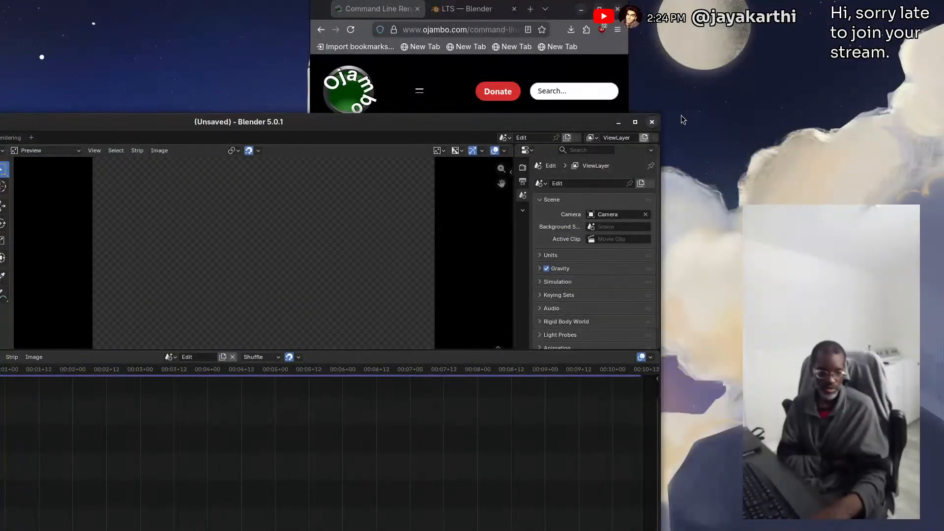
drag(662, 114, 351, 161)
drag(164, 167, 514, 10)
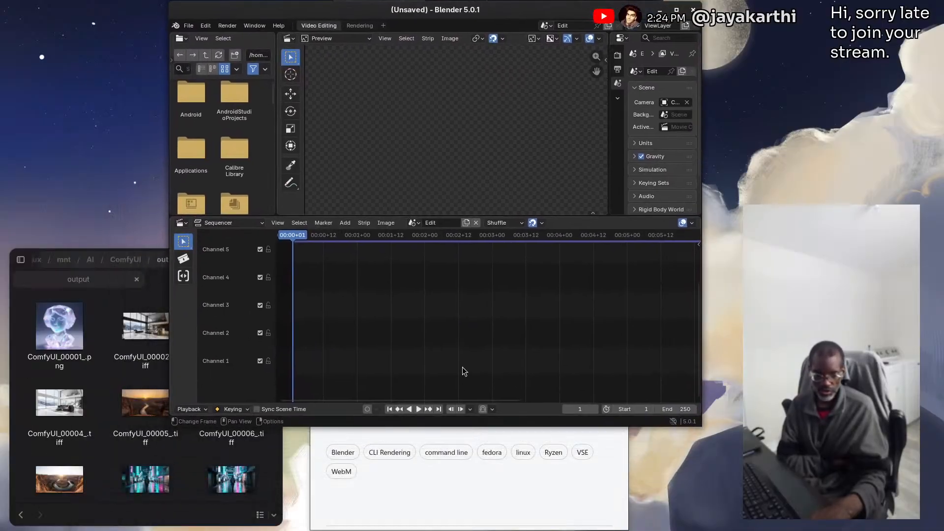
drag(461, 425, 446, 526)
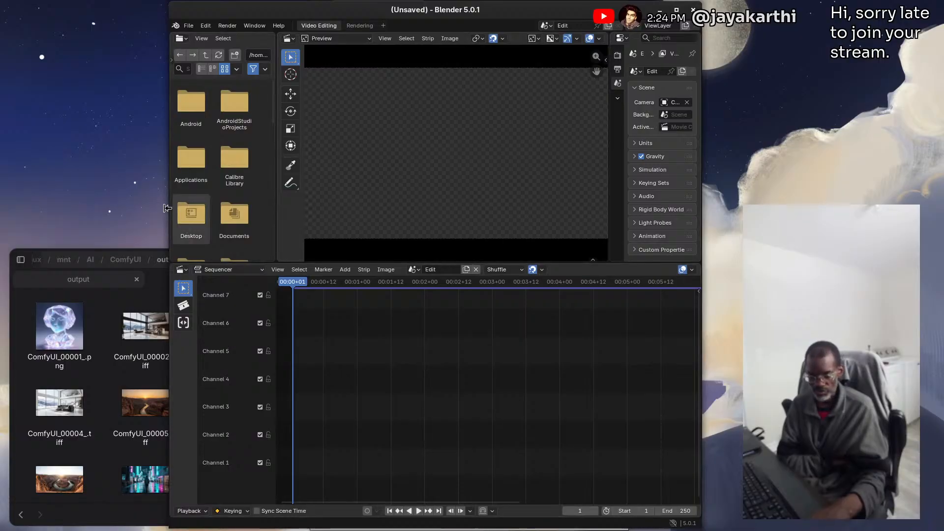
Narrow the Blender window so it fits between the file manager and the webcam view, and adjust the Properties editor's width
drag(169, 209, 284, 209)
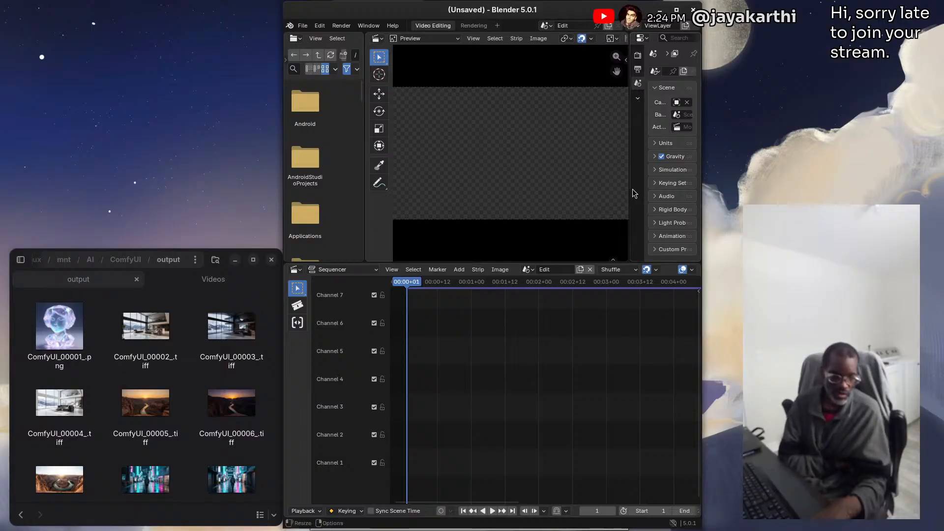
drag(632, 189, 631, 188)
drag(607, 188, 601, 189)
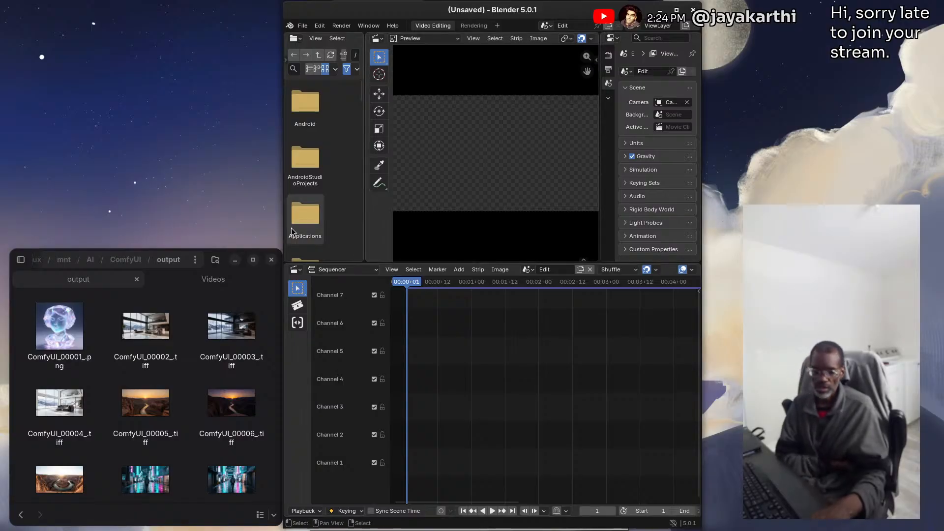
drag(284, 218, 305, 217)
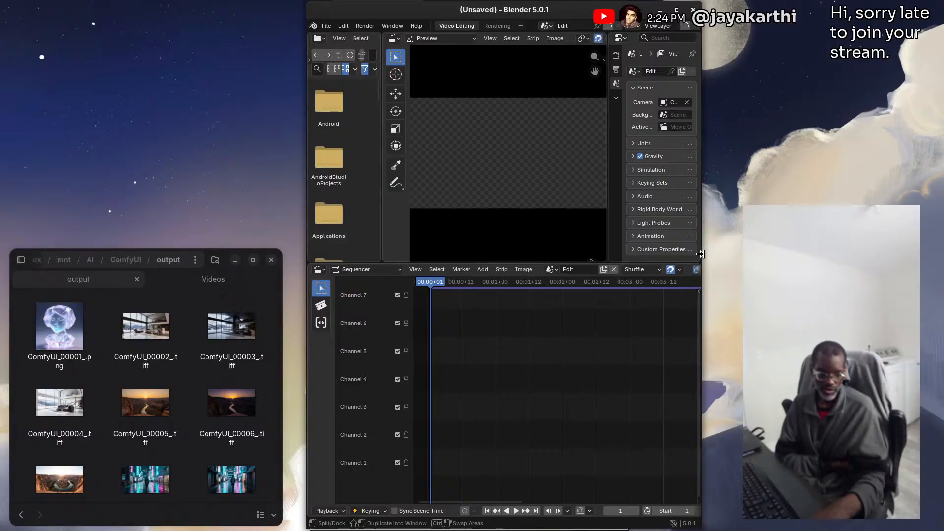
drag(700, 254, 654, 250)
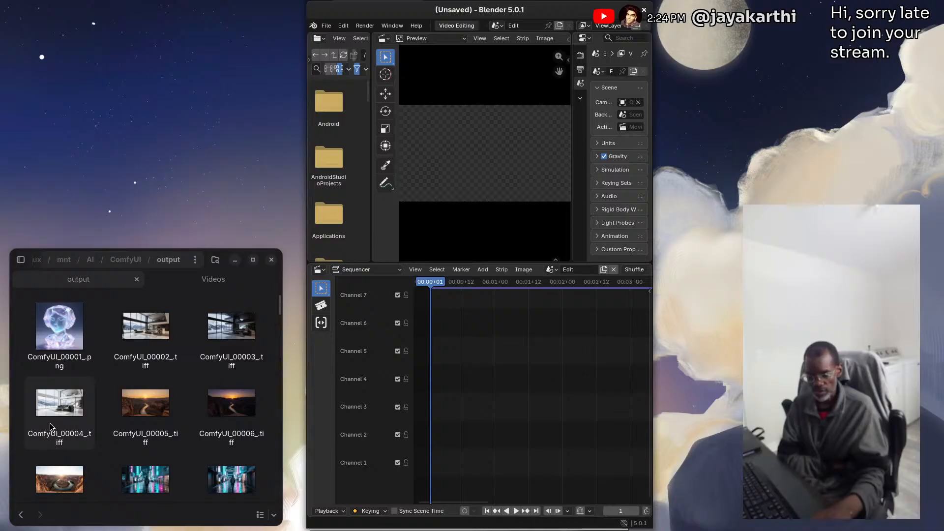
Add ComfyUI_00001_.png from the file manager as an image strip on Channel 4 and scrub the playhead across its start
drag(142, 263, 674, 51)
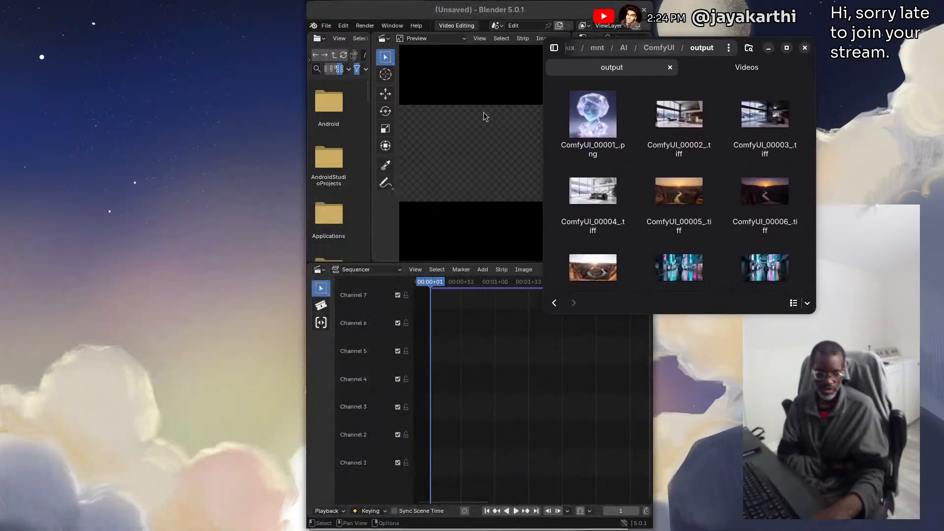
drag(592, 117, 461, 379)
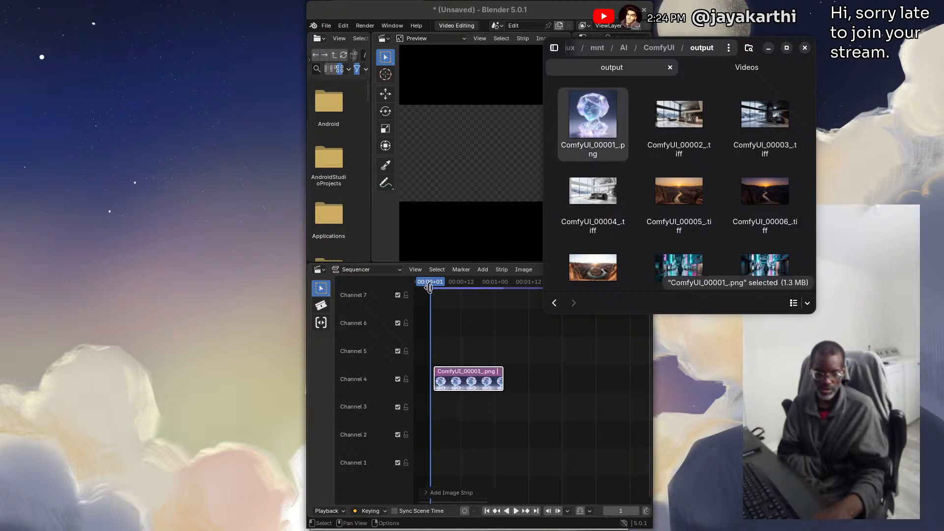
mouse_move(430, 287)
mouse_down()
mouse_move(497, 285)
mouse_move(441, 285)
mouse_up()
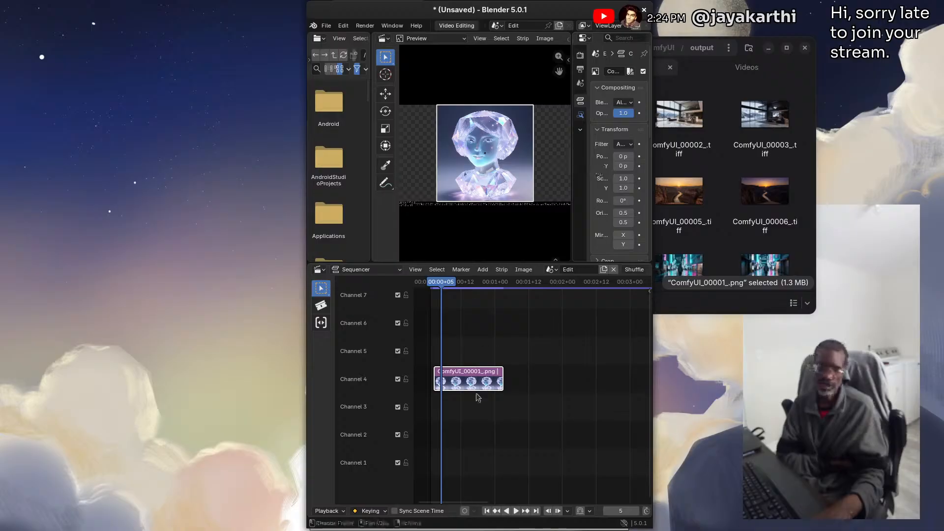
drag(433, 285, 424, 287)
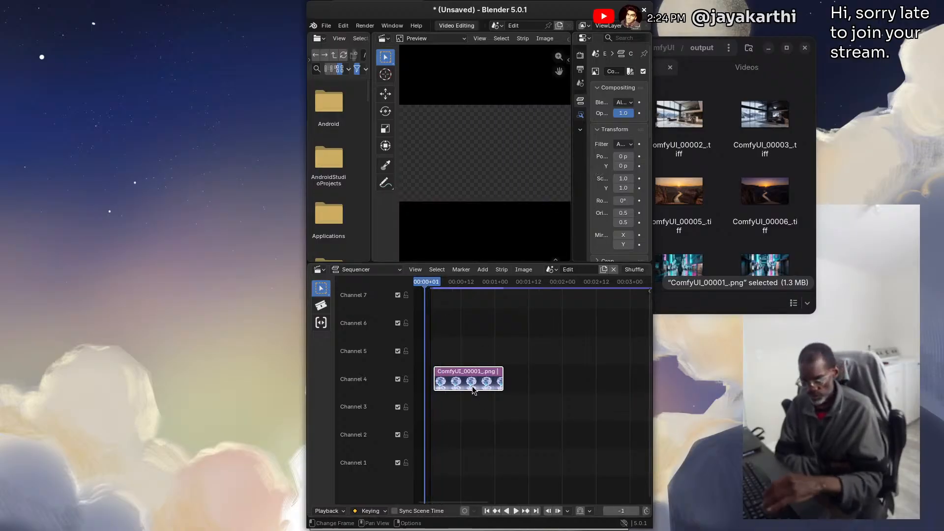
Delete the image strip from Channel 4 and move the file manager window back beside Blender
key(Delete)
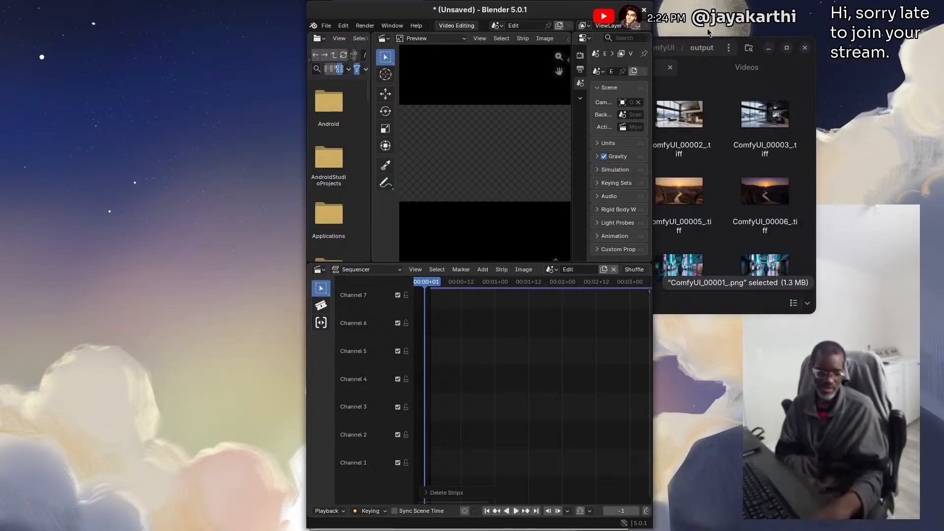
drag(712, 53, 180, 258)
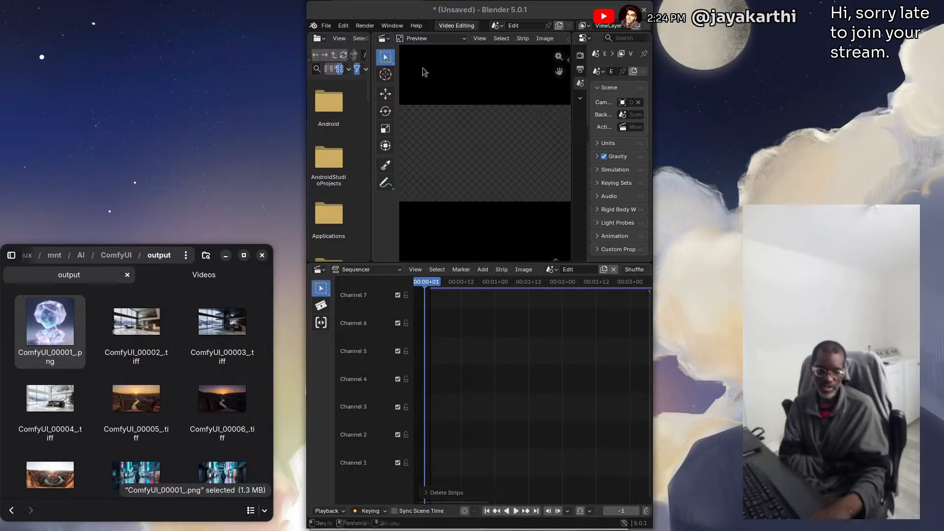
Open the System preferences and compare the CUDA, None and HIP options for Cycles render devices, ending on HIP
click(327, 26)
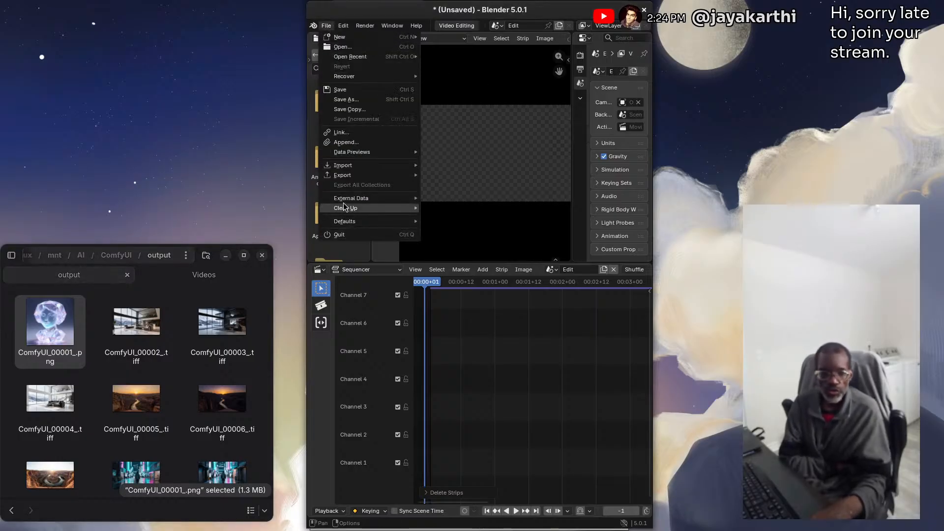
mouse_move(367, 58)
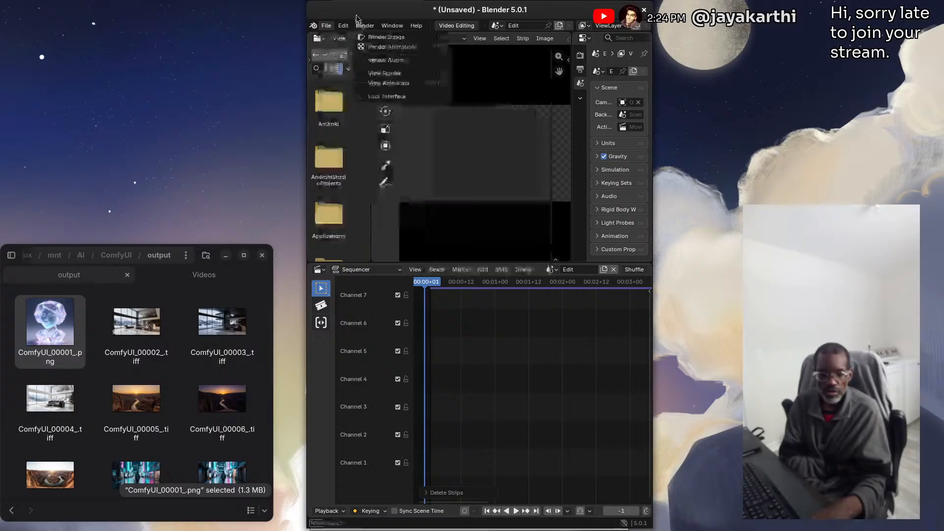
mouse_move(348, 27)
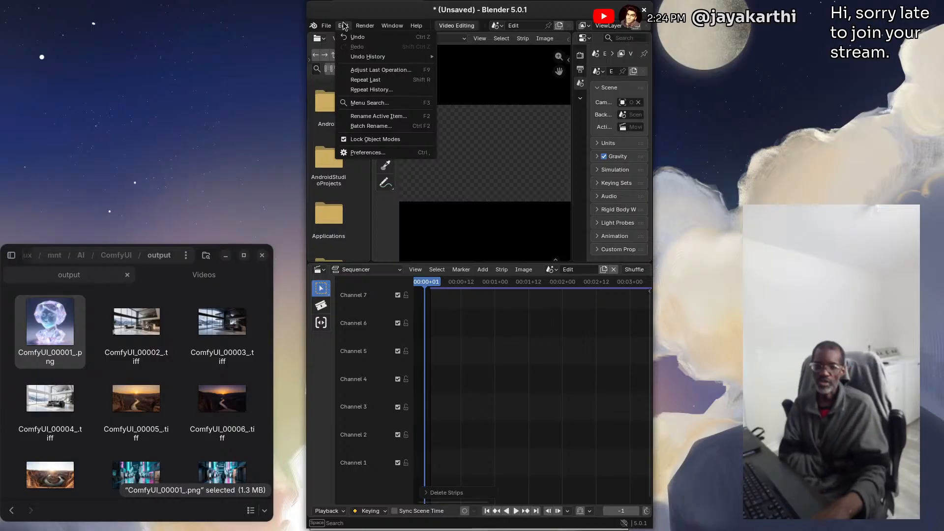
click(369, 153)
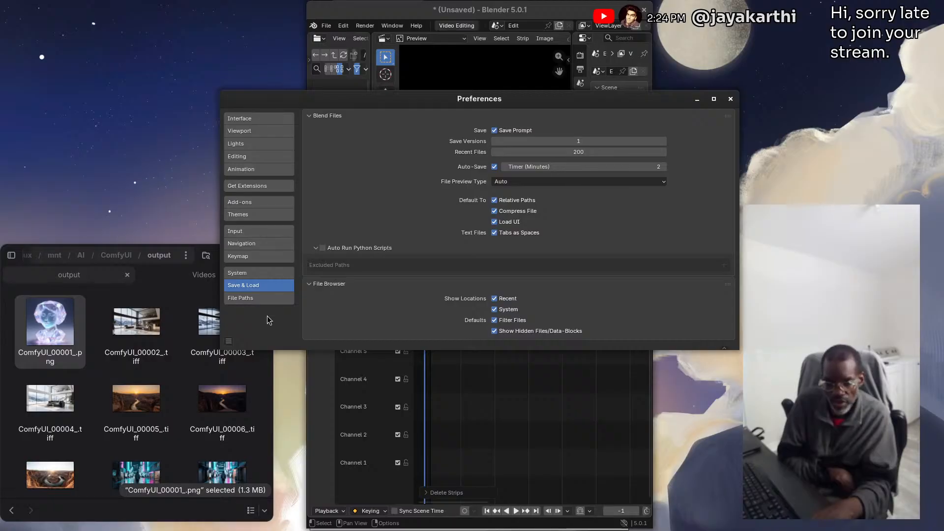
click(243, 275)
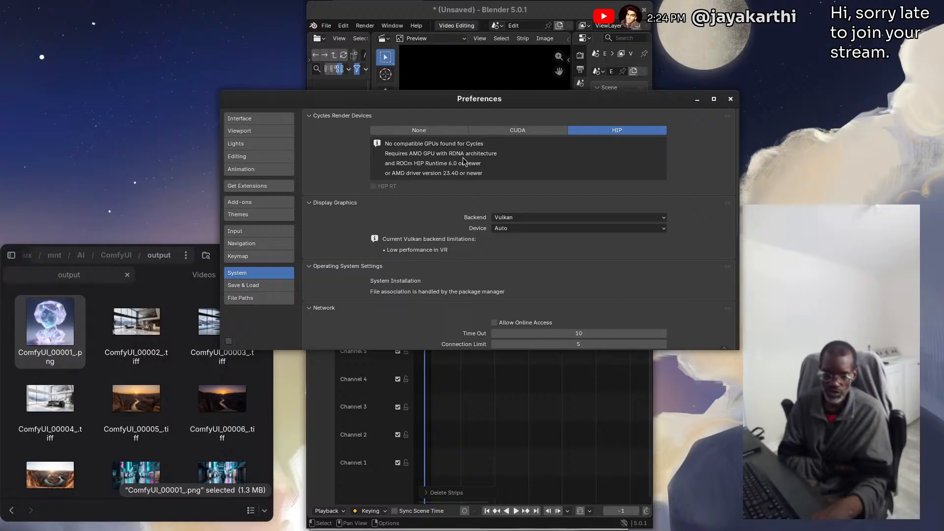
click(510, 134)
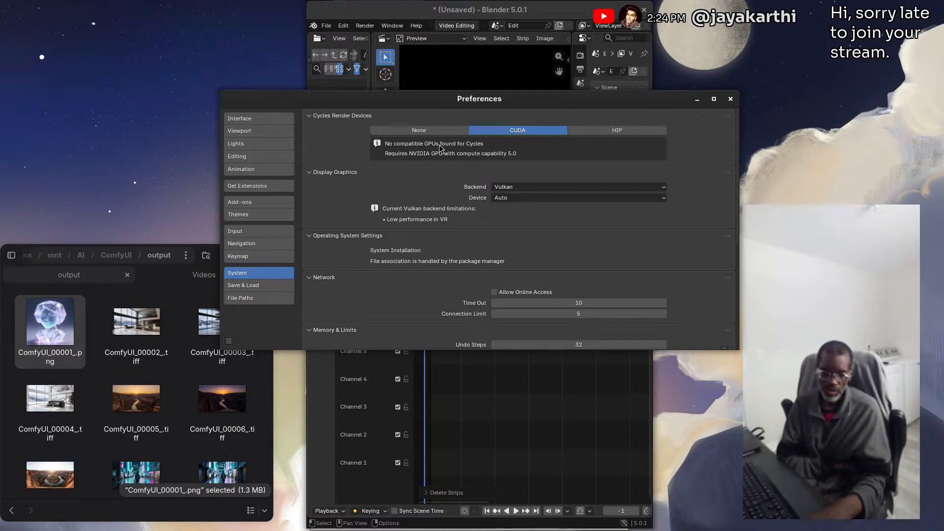
click(422, 130)
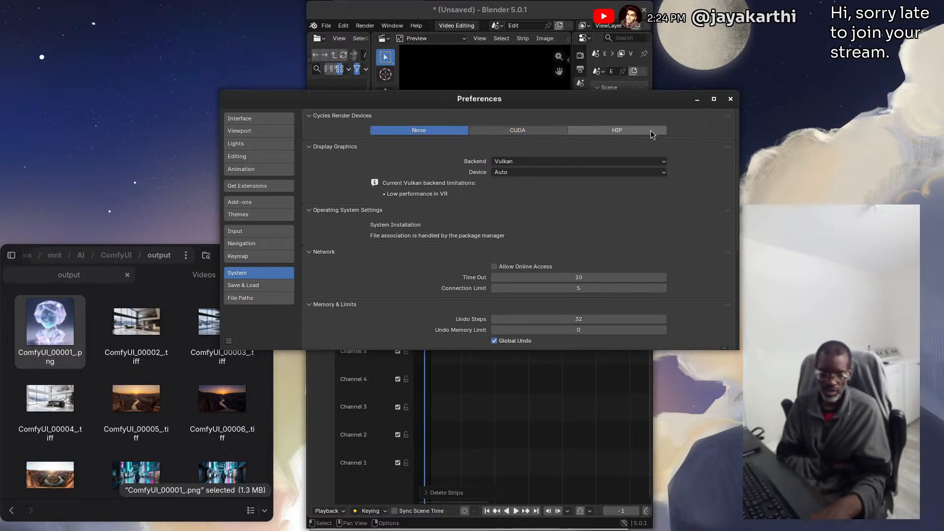
click(638, 132)
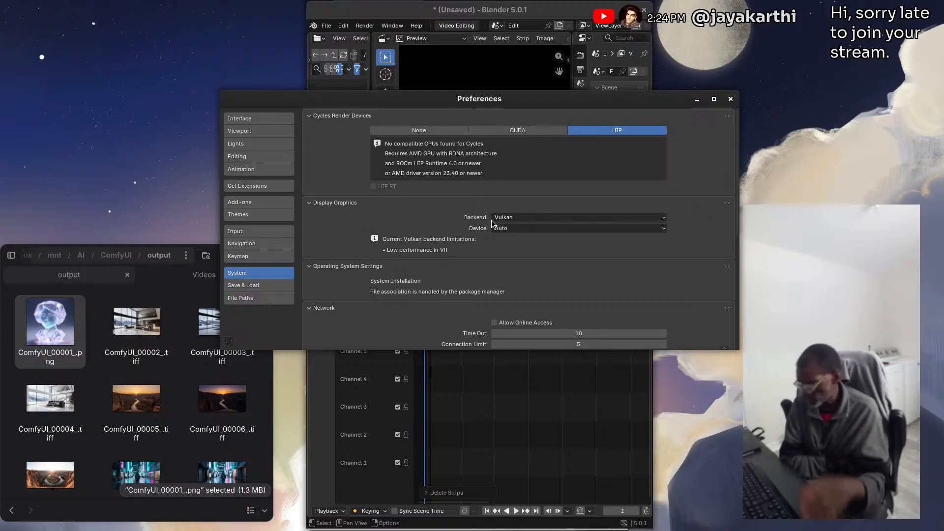
Check the display graphics backend and device choices, review the network, memory and video sequencer settings, and close the preferences
click(512, 221)
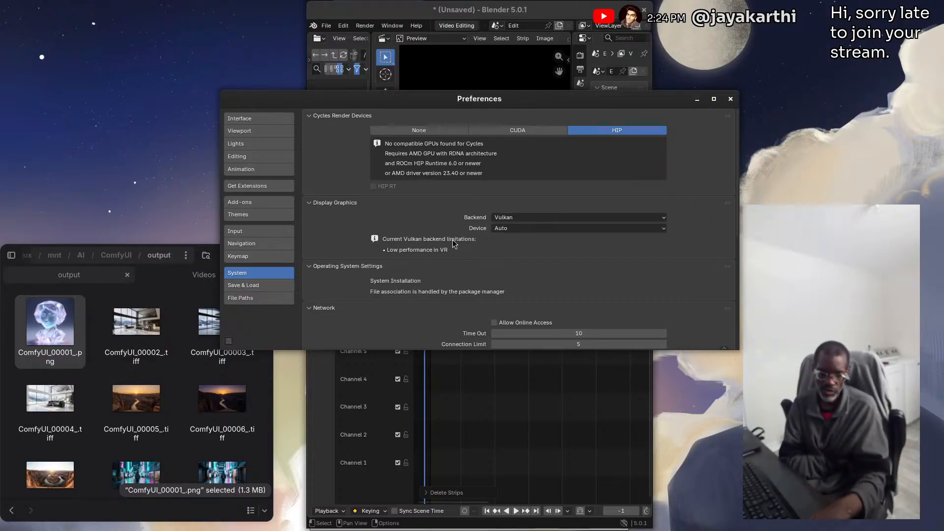
click(514, 229)
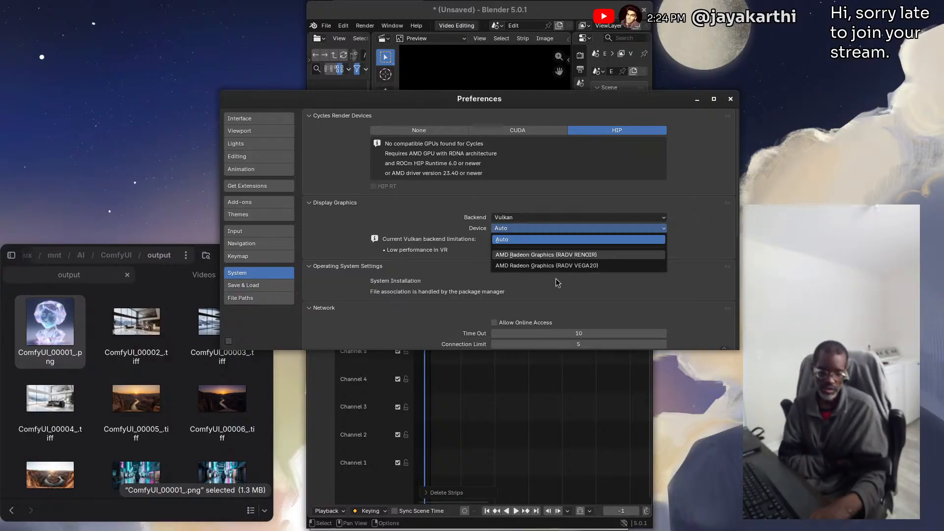
click(426, 218)
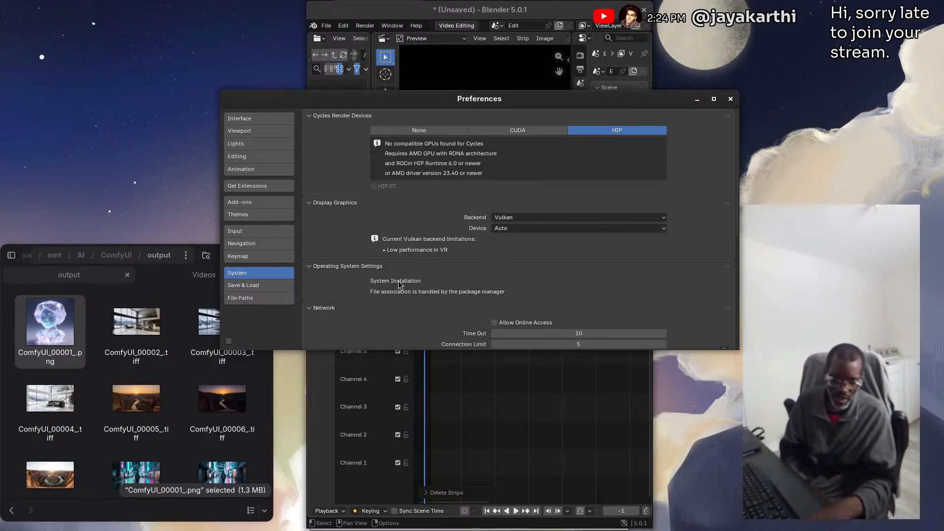
scroll(339, 253, down, 3)
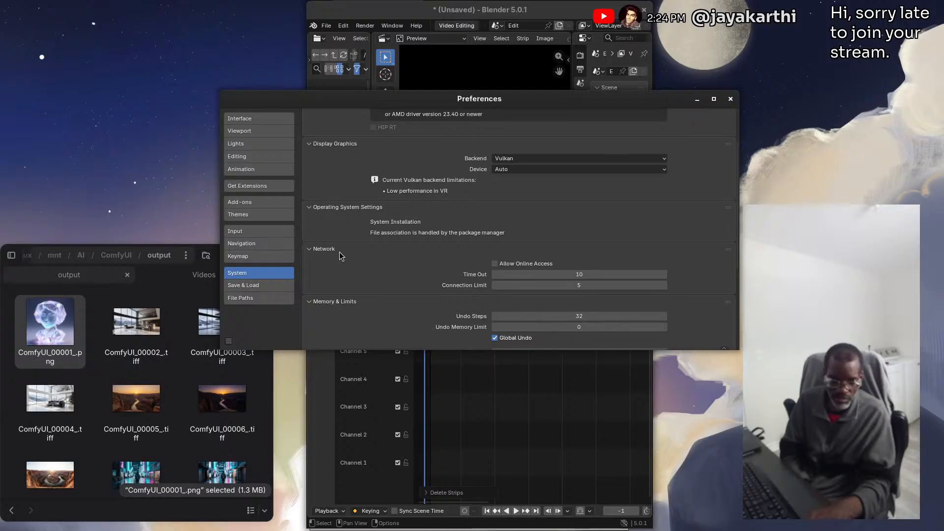
scroll(340, 253, down, 3)
scroll(339, 253, down, 4)
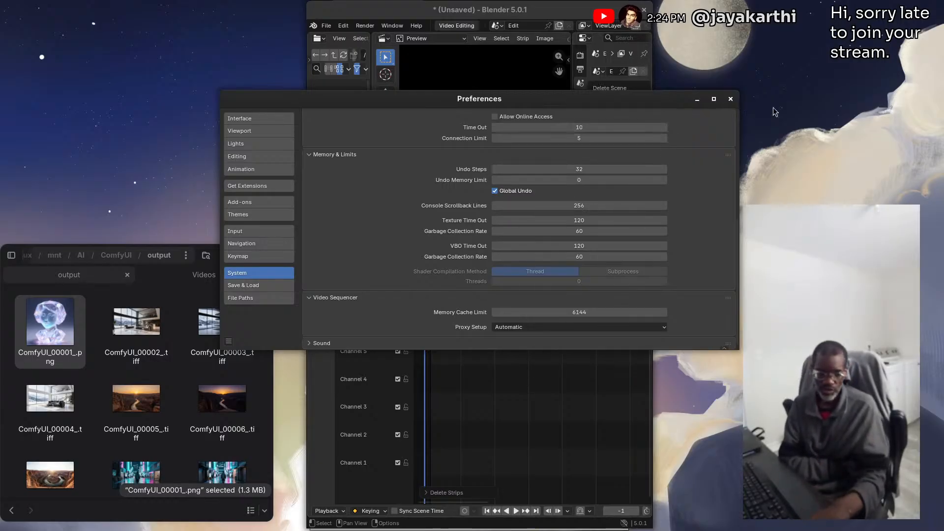
click(731, 99)
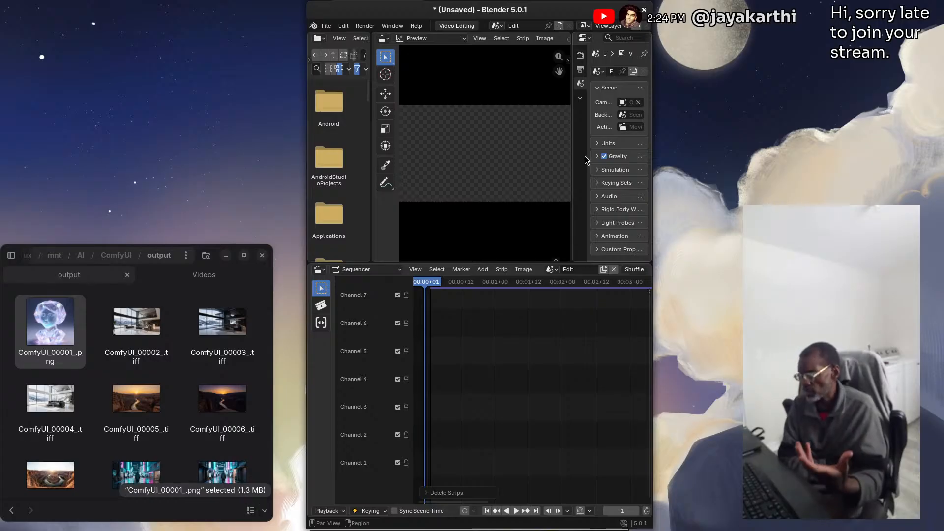
Widen the Properties editor and enable Transparent under Film in the render properties
click(579, 56)
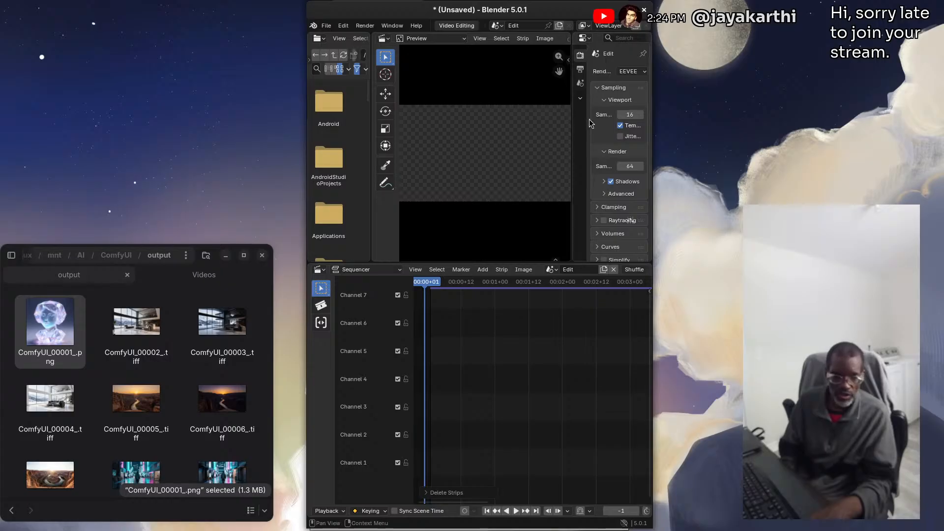
drag(573, 126, 465, 136)
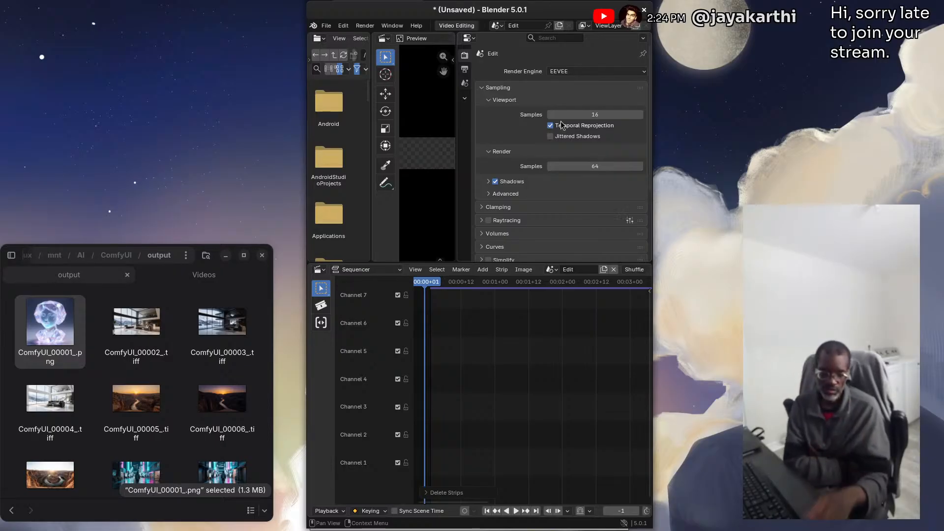
scroll(500, 158, down, 5)
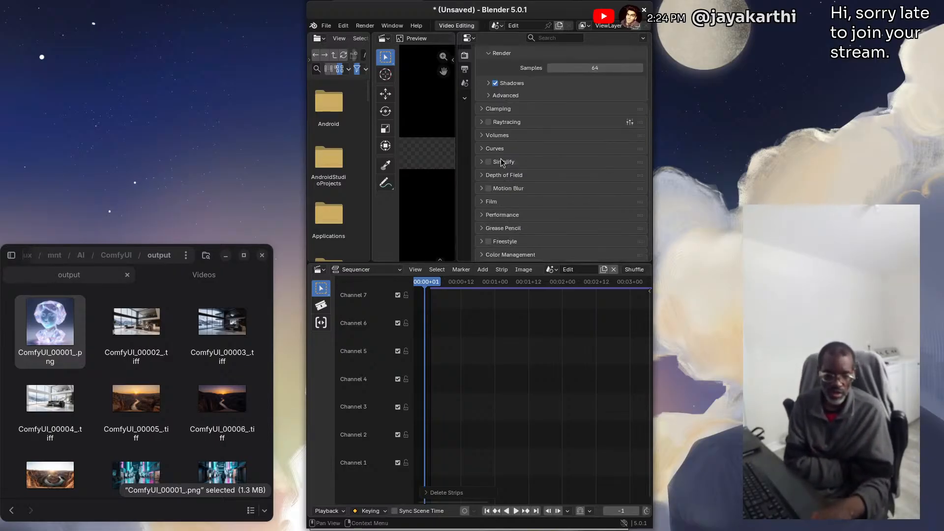
click(492, 203)
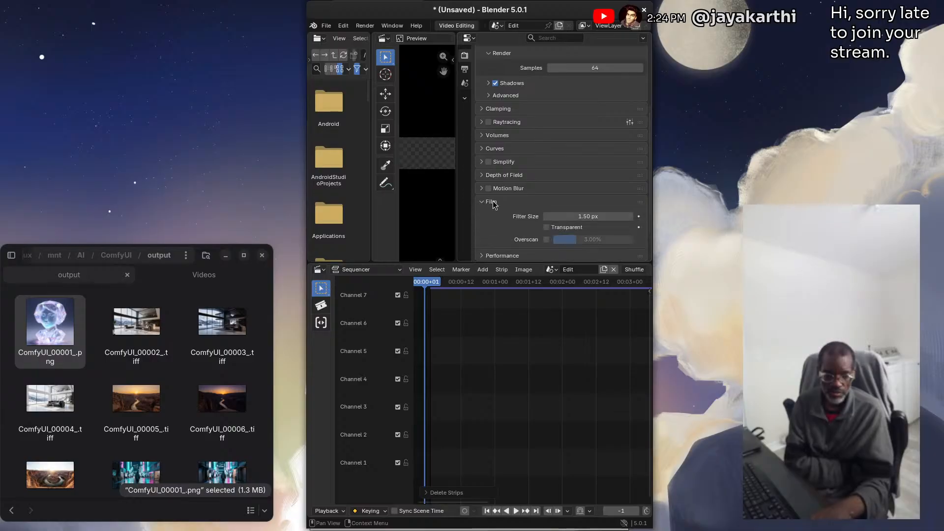
click(547, 228)
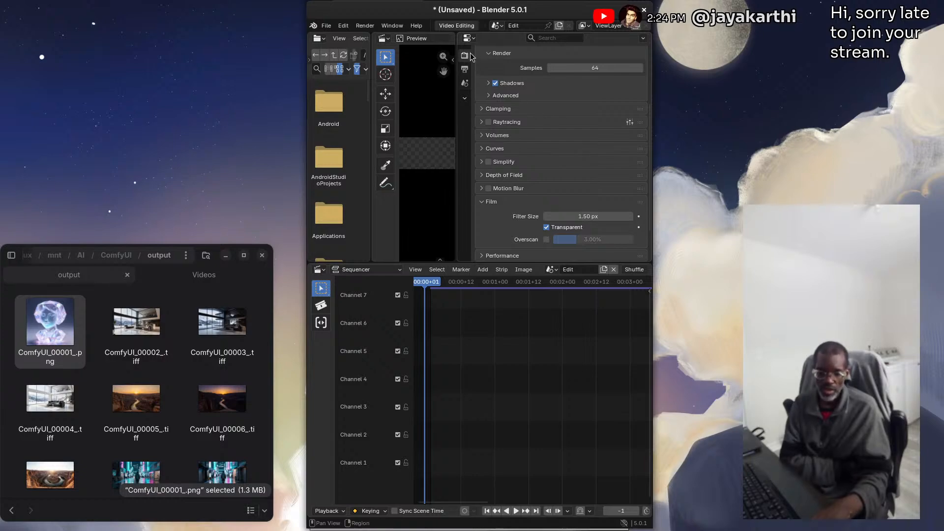
Set the render output path to //video-tutorial- in the output properties
click(464, 68)
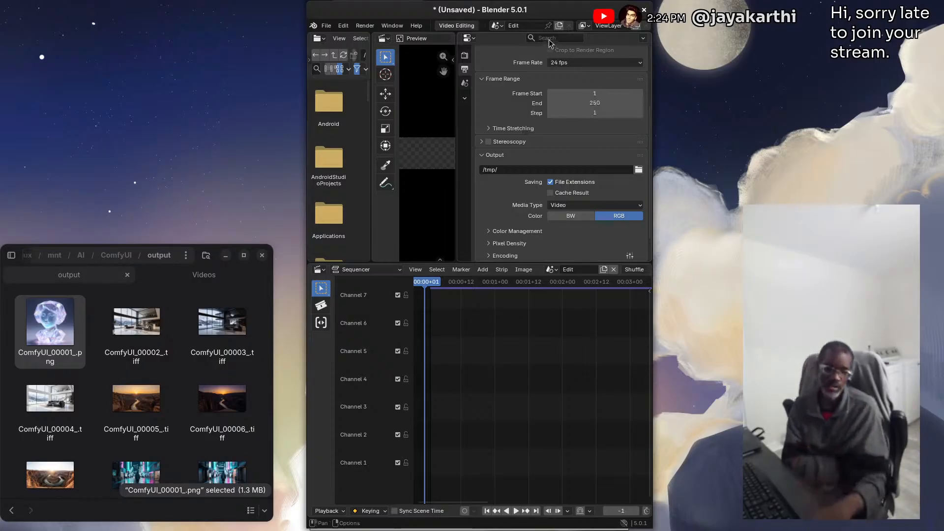
click(515, 171)
key(BackSpace)
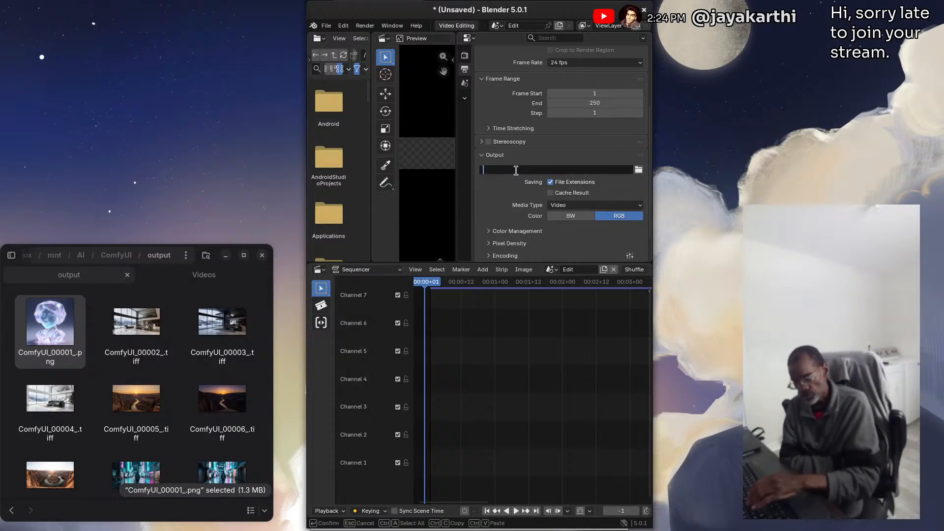
text(/)
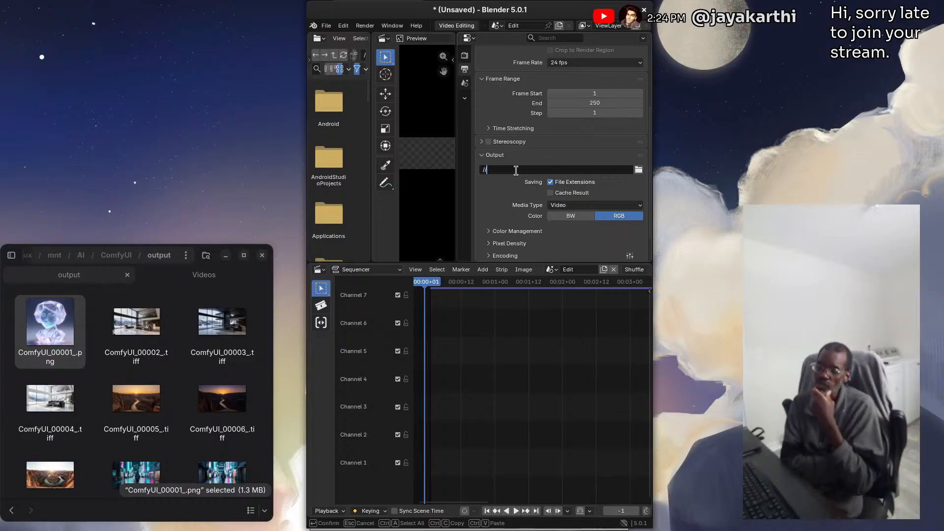
text(/v)
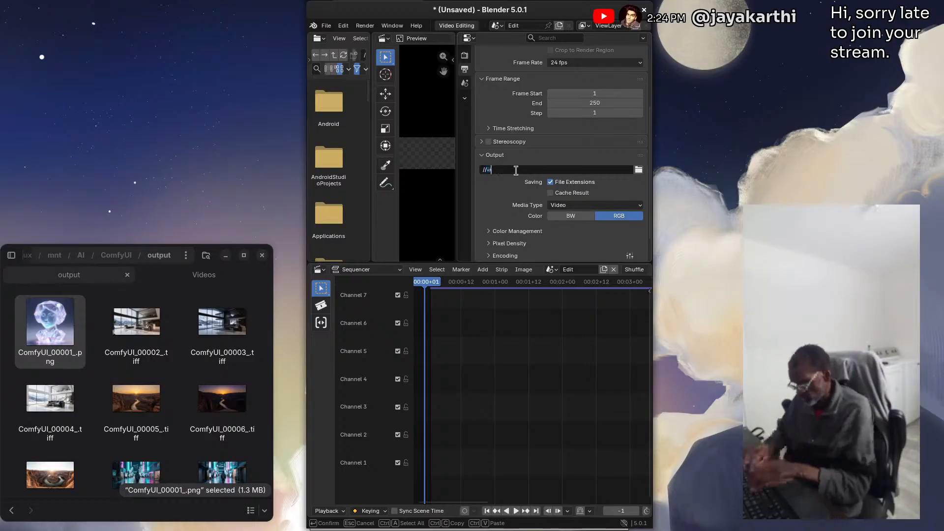
text(ideo-tu)
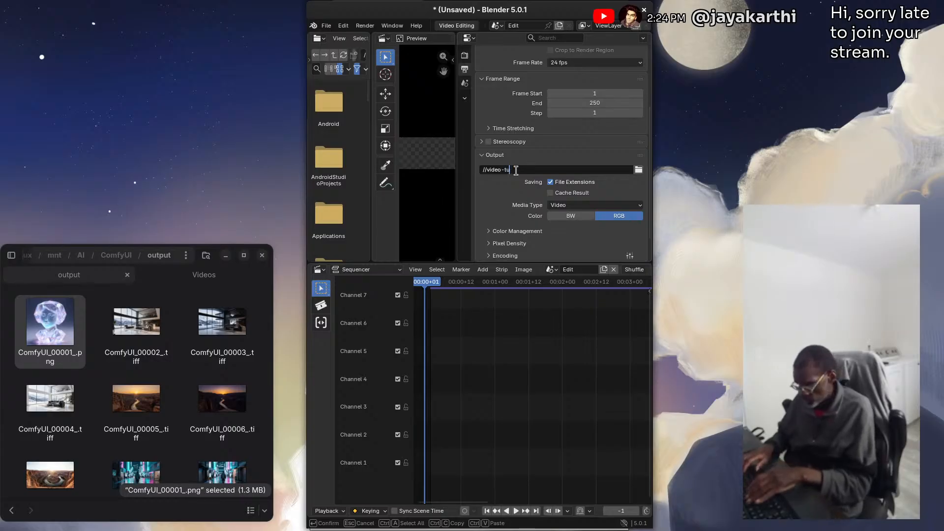
text(rorial)
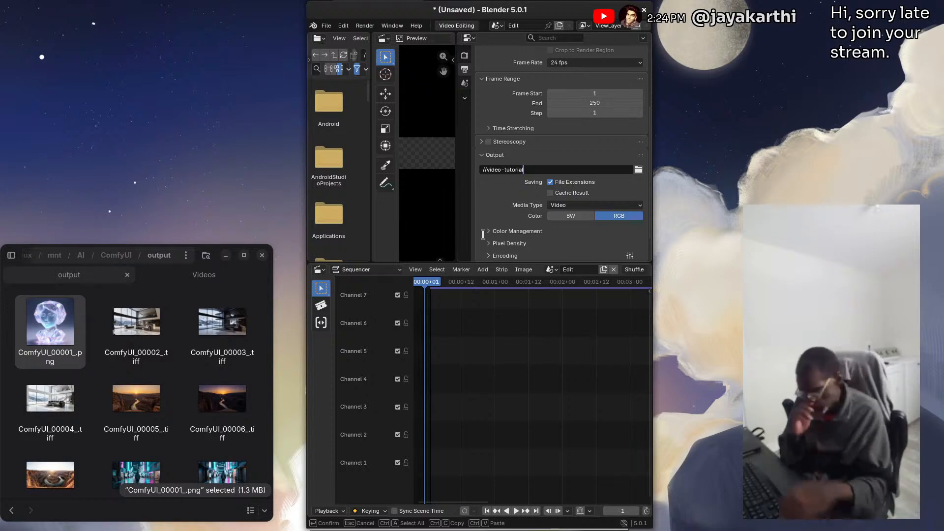
text(-)
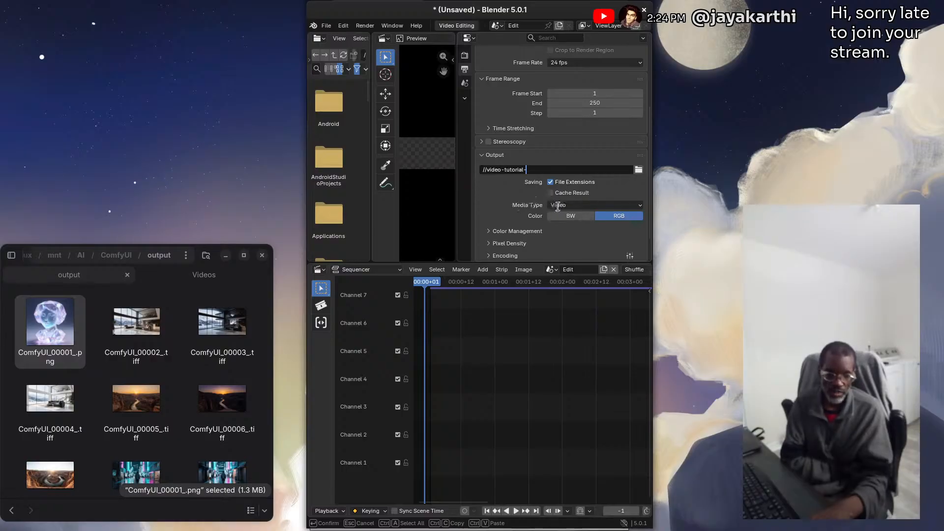
Select Video as the output media type, after reviewing the available choices
click(584, 205)
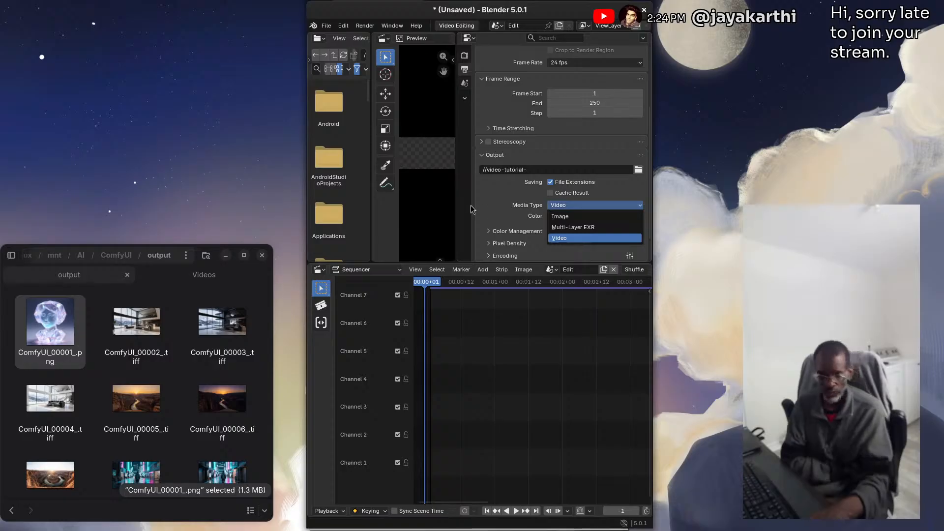
click(580, 239)
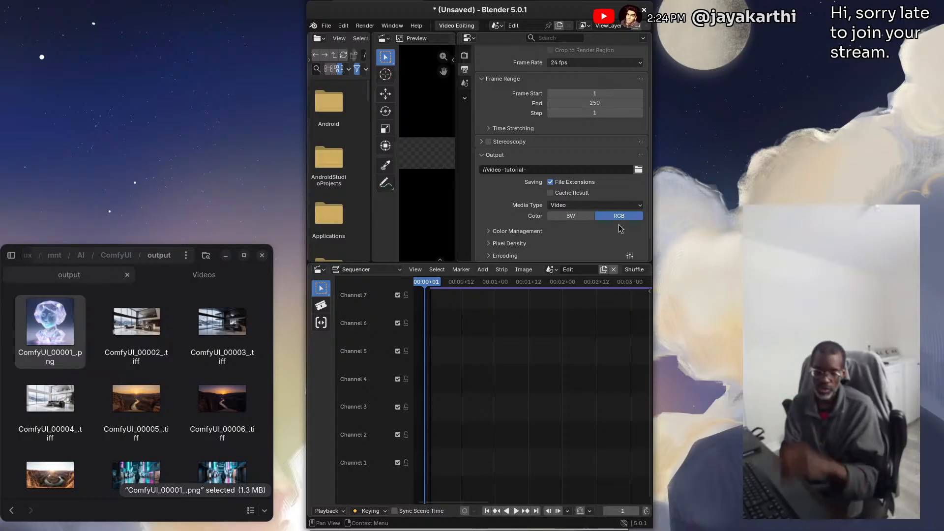
scroll(491, 194, down, 2)
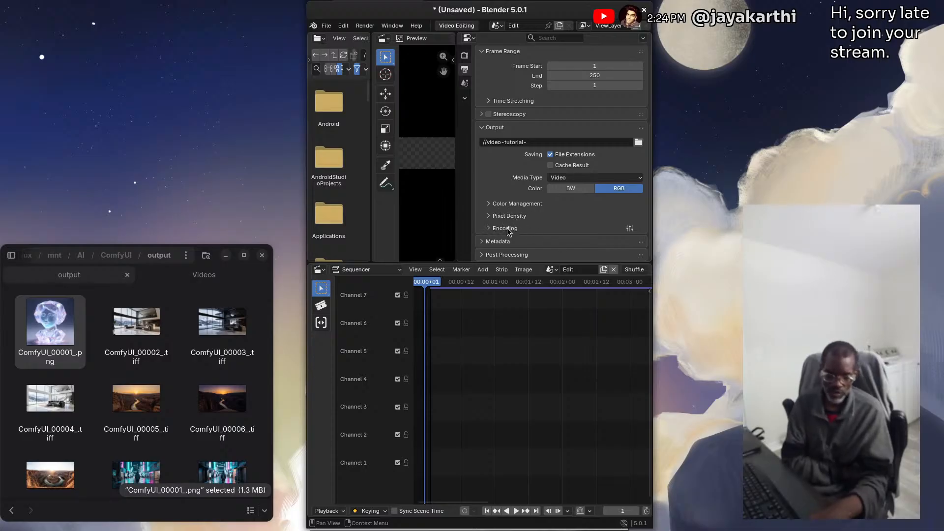
Expand the Encoding settings of the output properties and set the container to WebM
click(507, 229)
scroll(517, 231, down, 1)
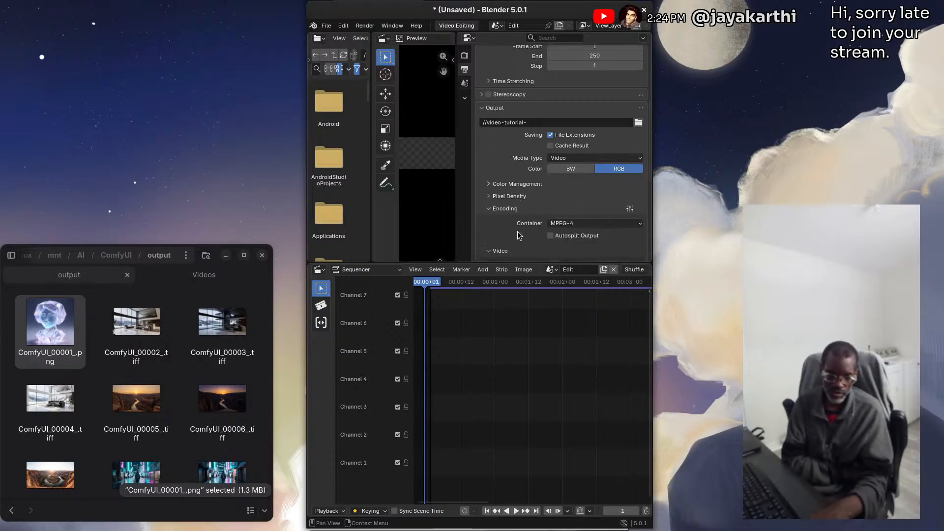
click(571, 225)
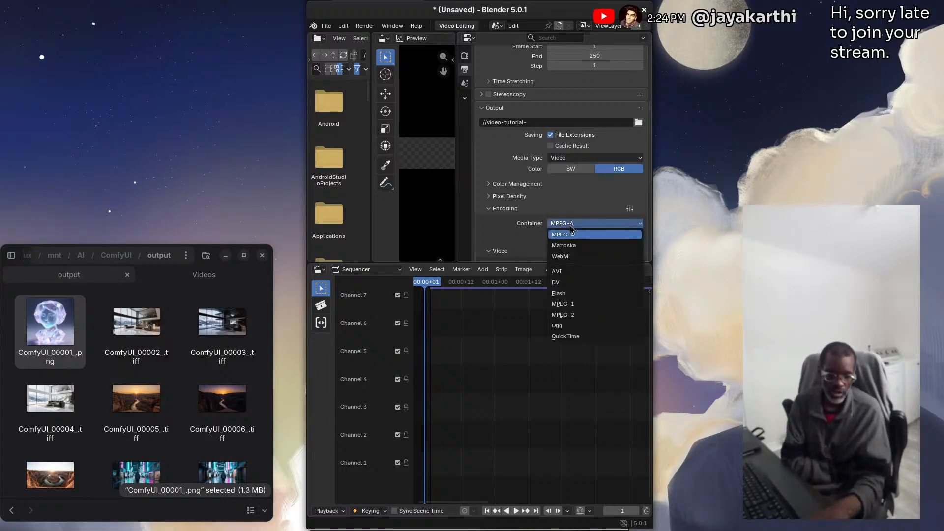
click(569, 256)
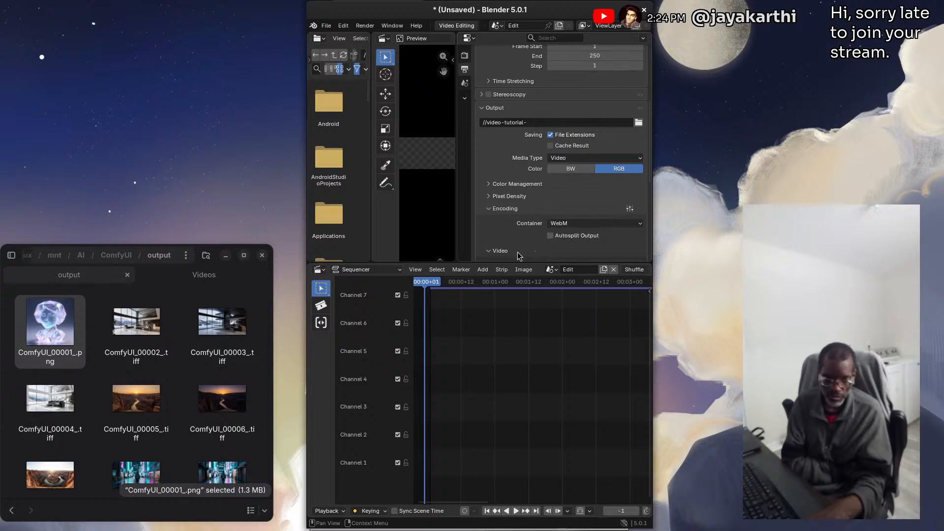
Set the video codec to WebM / VP9 and the output color to RGBA
scroll(518, 255, down, 2)
scroll(510, 231, down, 1)
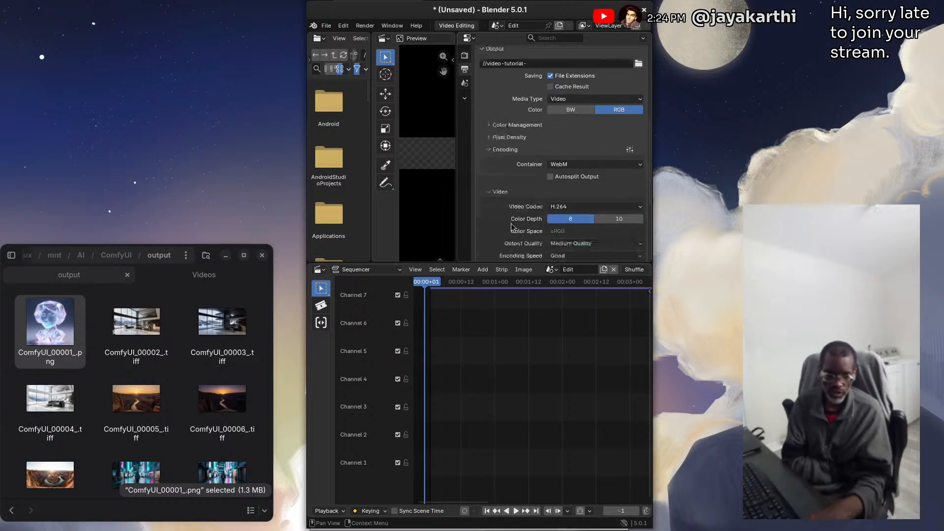
click(591, 207)
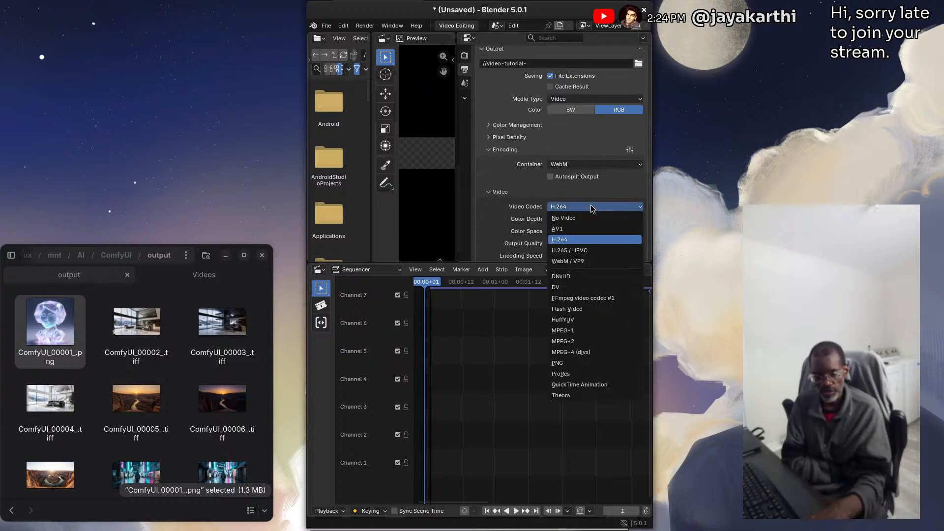
click(567, 261)
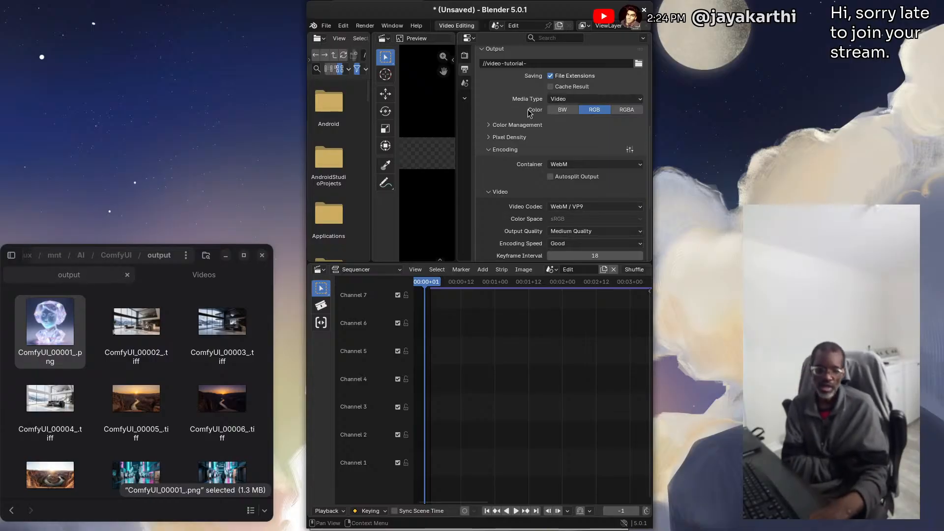
click(626, 110)
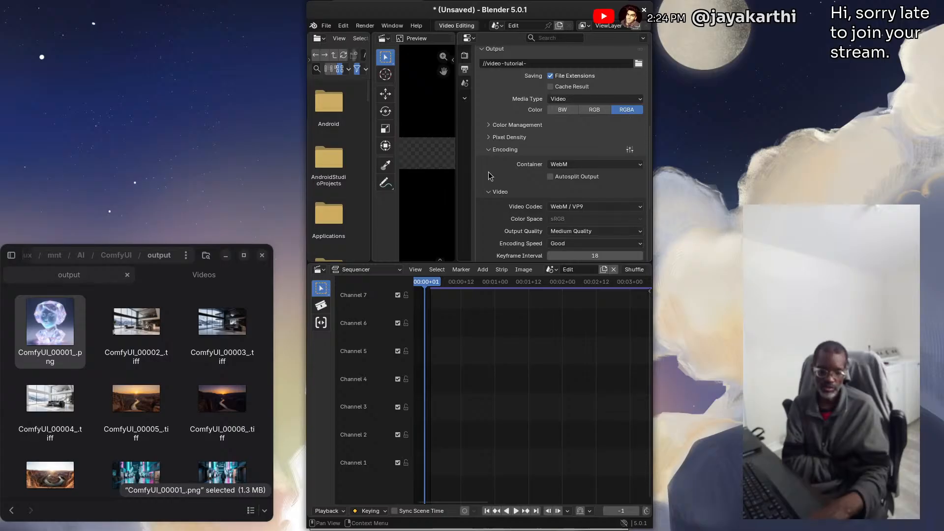
Set the video encoding speed to Realtime and review the audio codec settings
scroll(483, 190, down, 4)
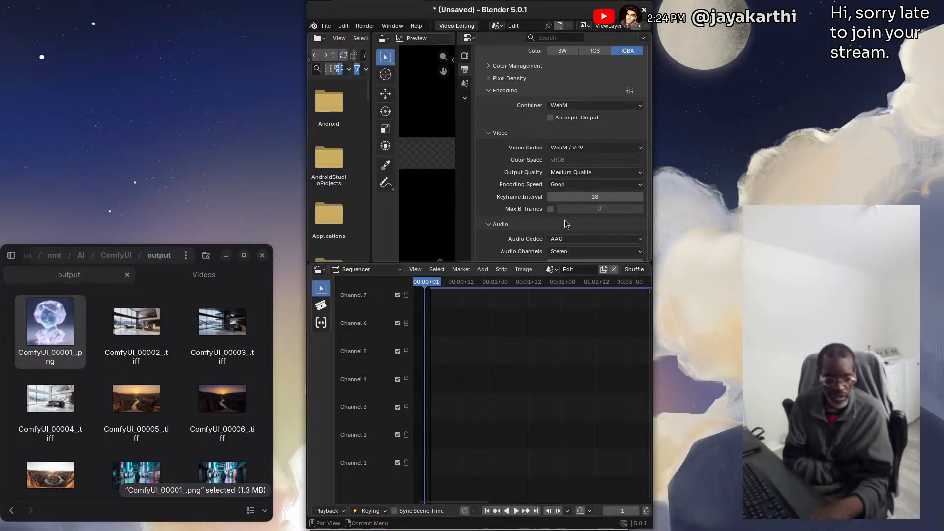
click(574, 174)
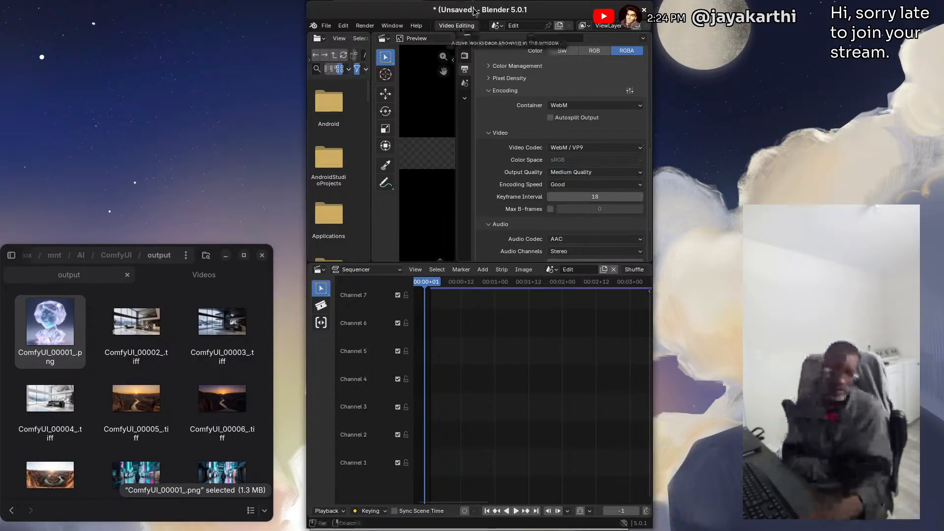
click(565, 185)
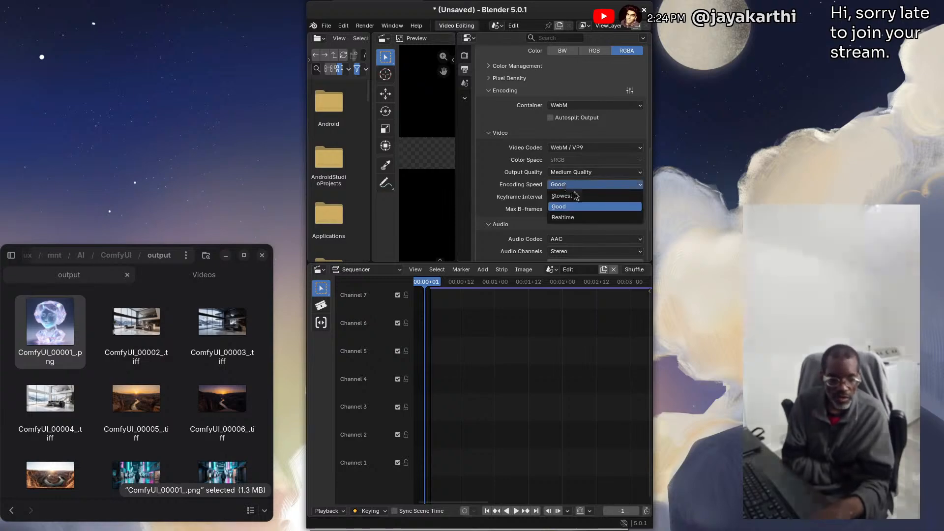
click(574, 217)
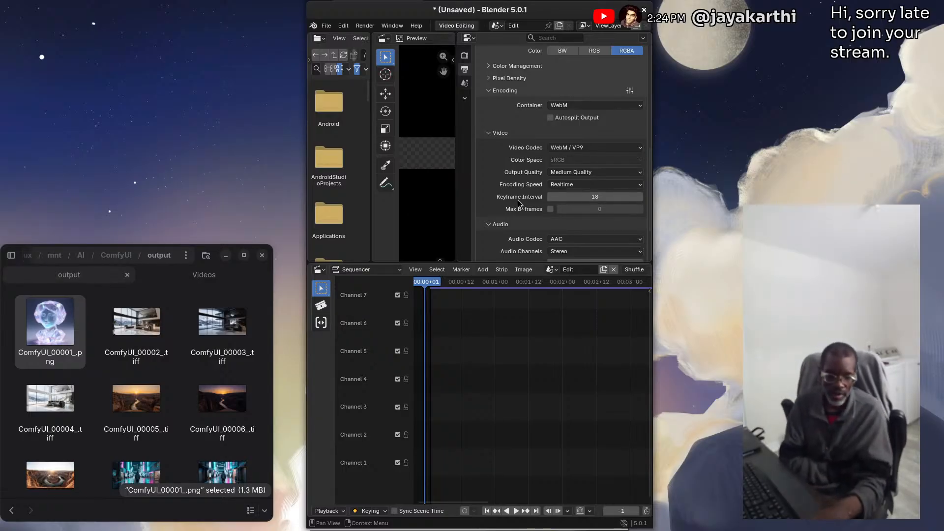
scroll(502, 211, down, 2)
scroll(503, 214, up, 1)
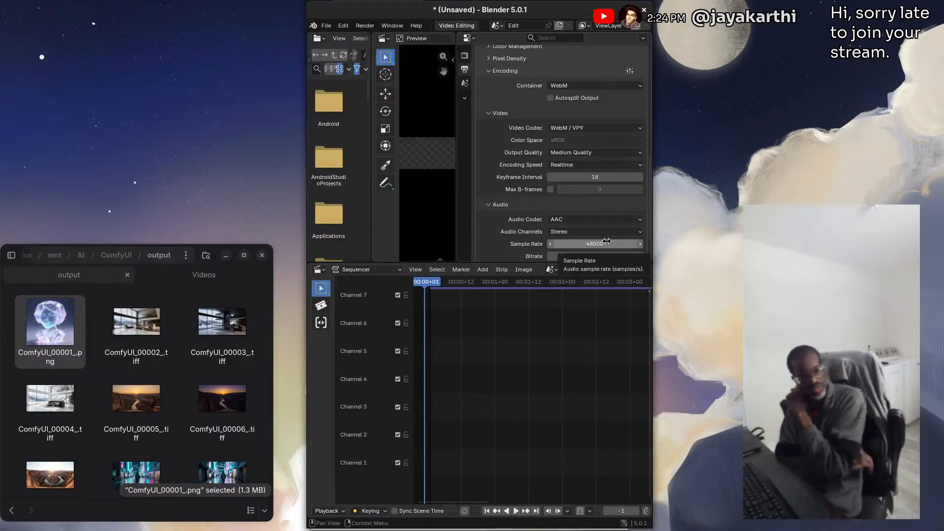
click(571, 220)
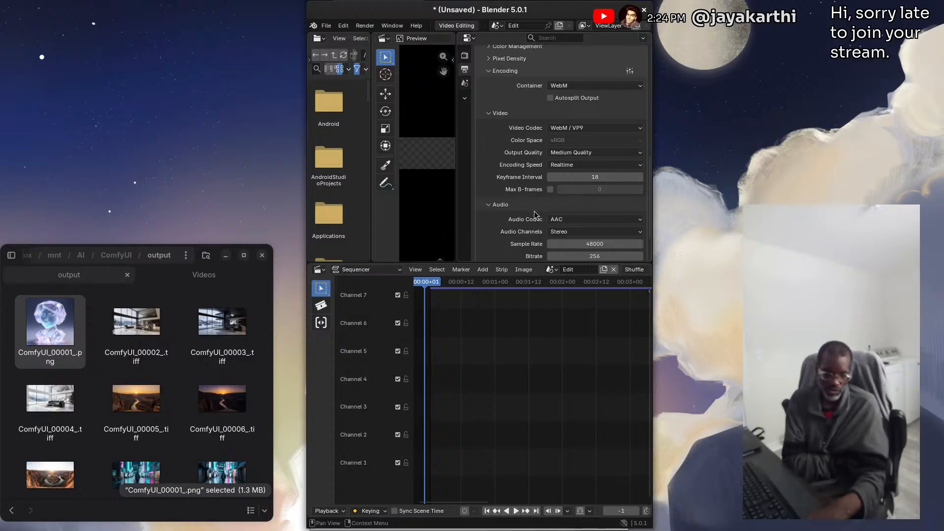
scroll(535, 215, down, 3)
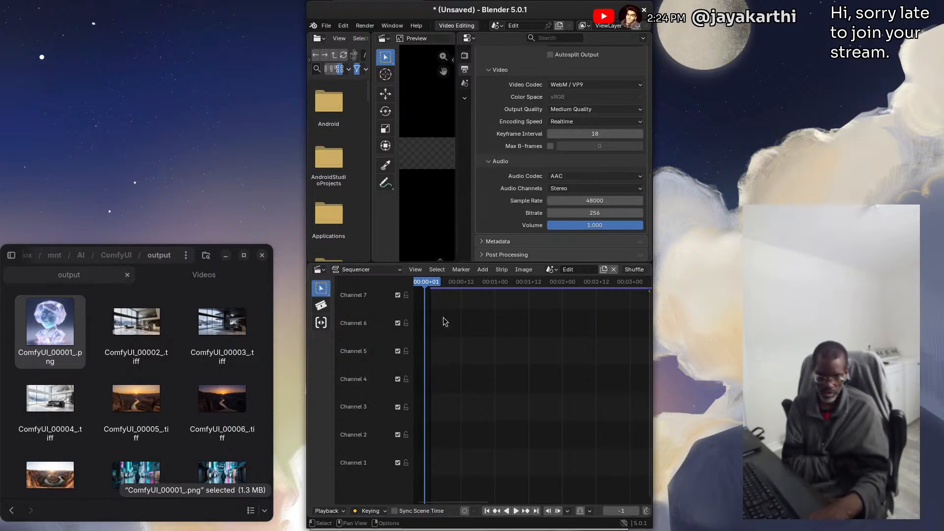
Save the project in the Videos folder as video-tutorial.blend
click(324, 24)
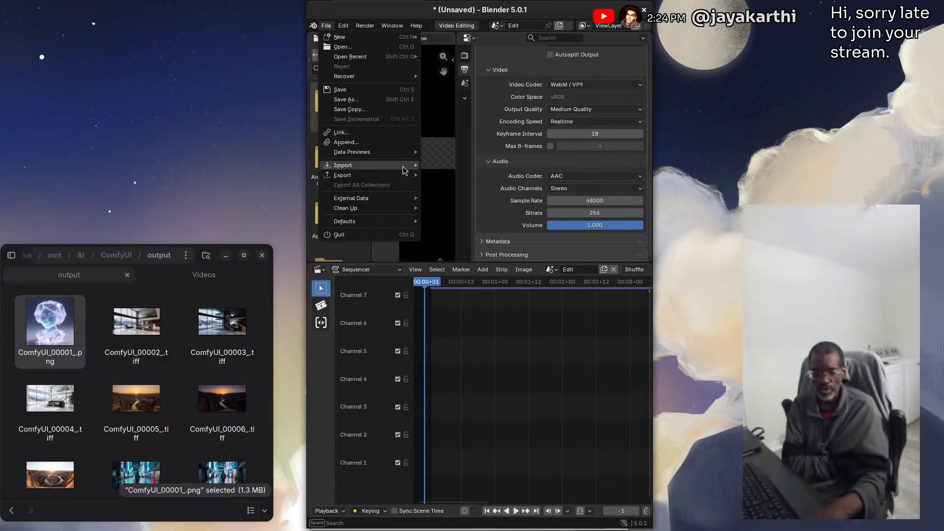
click(347, 99)
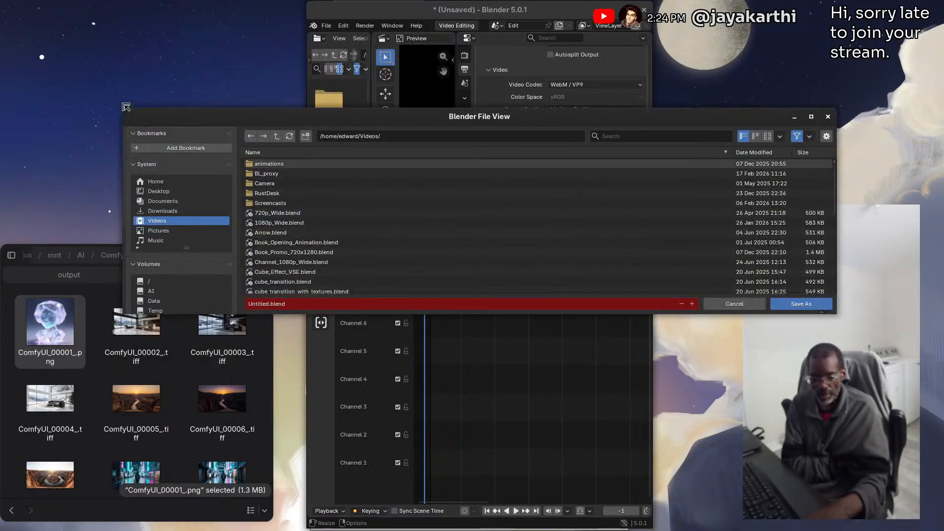
drag(124, 109, 284, 107)
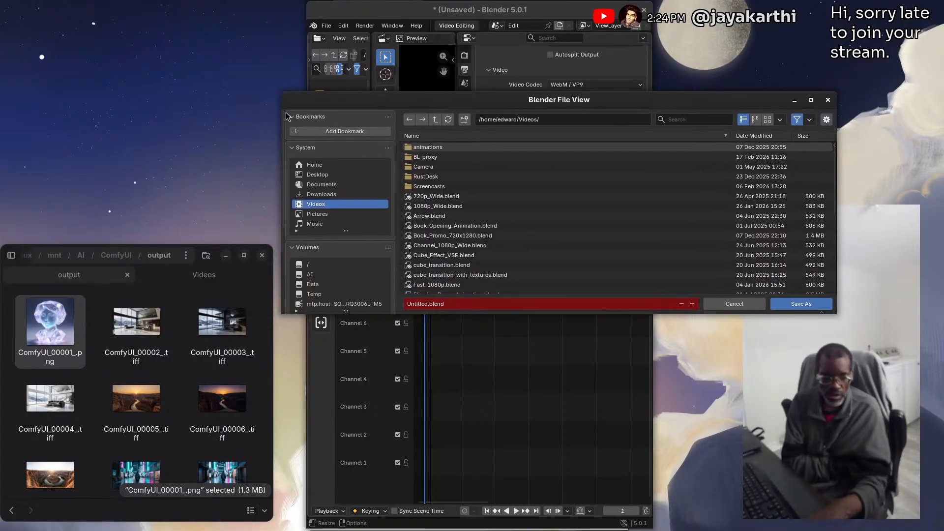
double_click(419, 304)
text(vi)
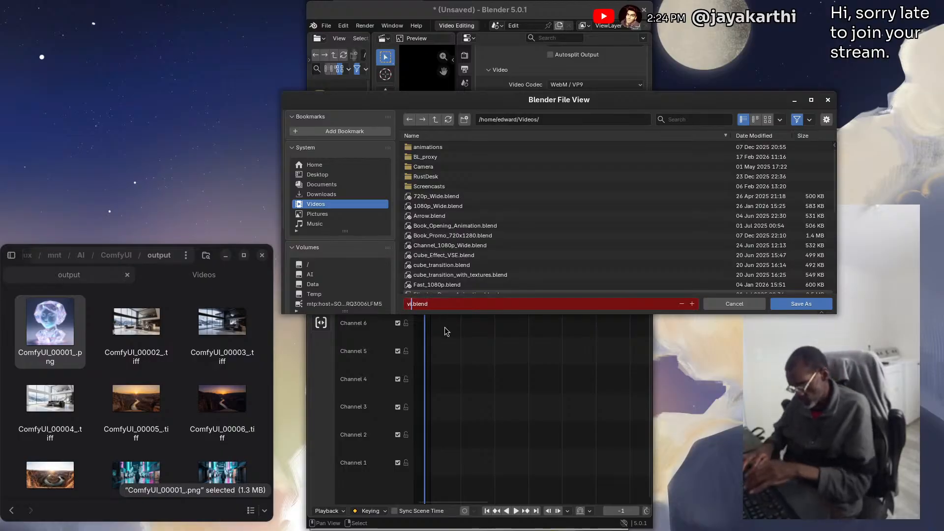
text(deo-tu)
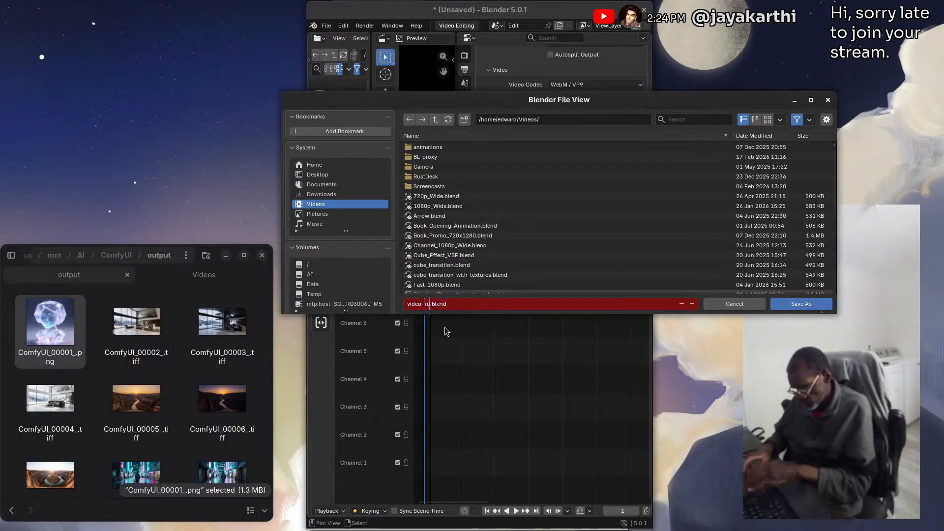
text(t)
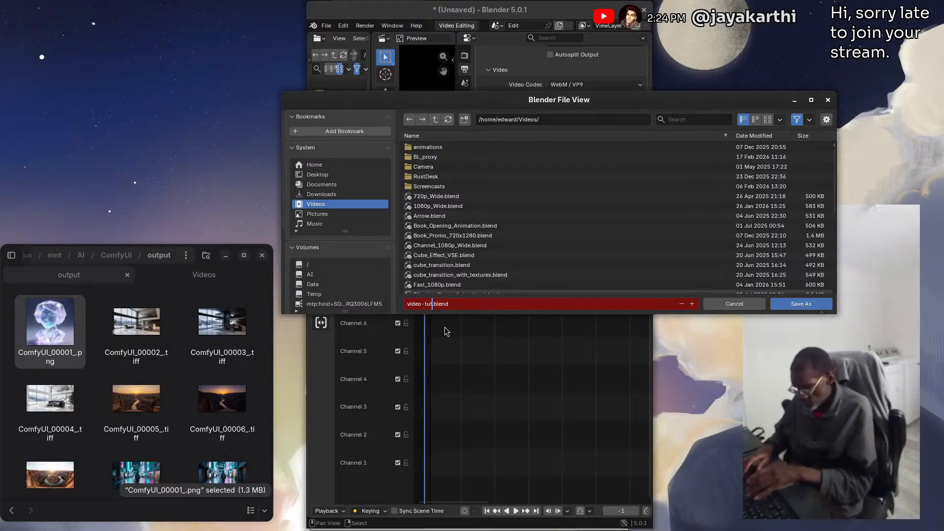
text(or)
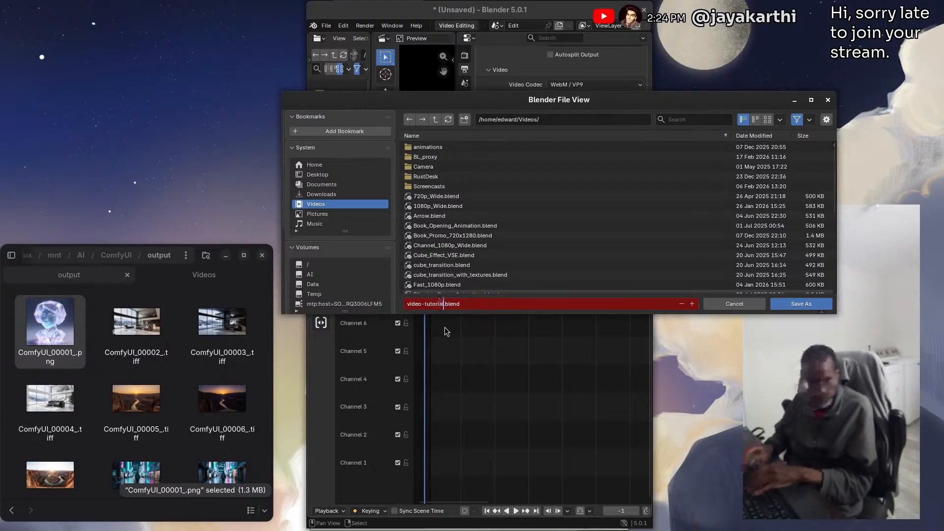
text(ial)
key(Return)
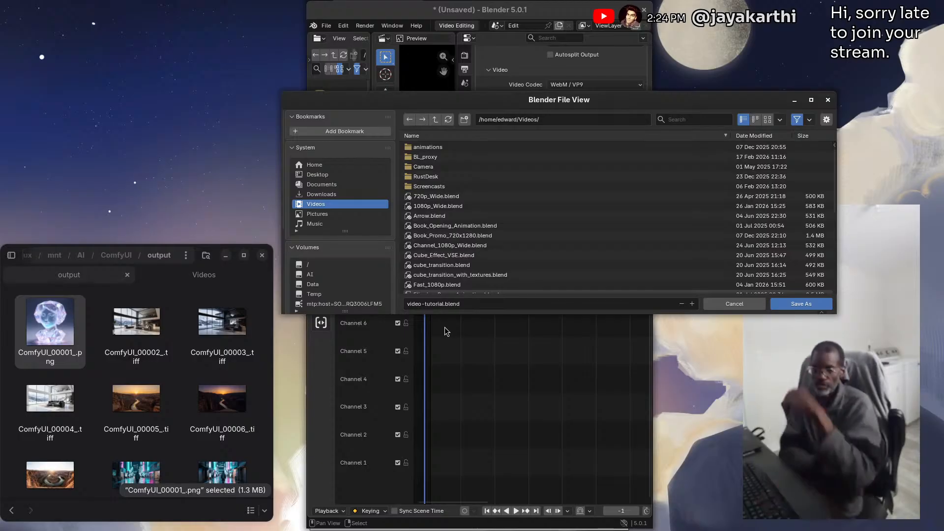
click(797, 307)
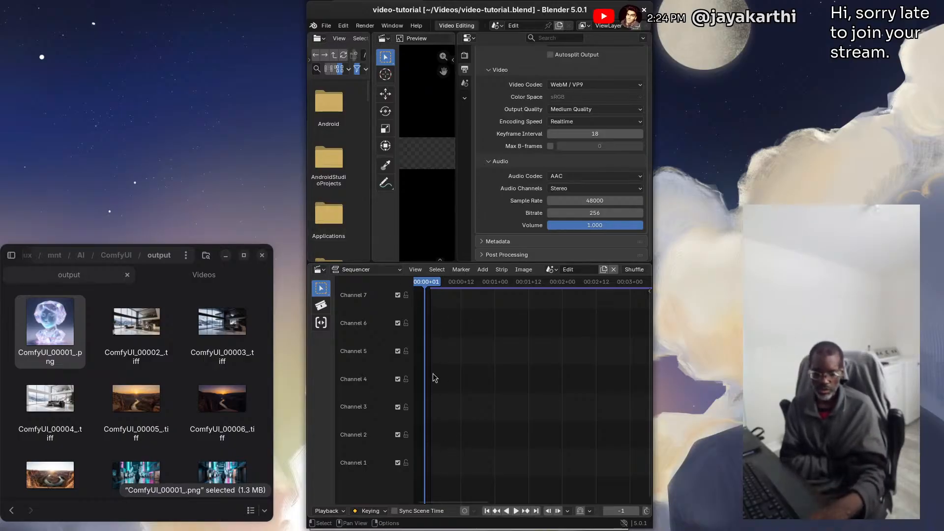
Review the strip types that can be added to the sequencer, including effect strips, transitions and fades
click(483, 270)
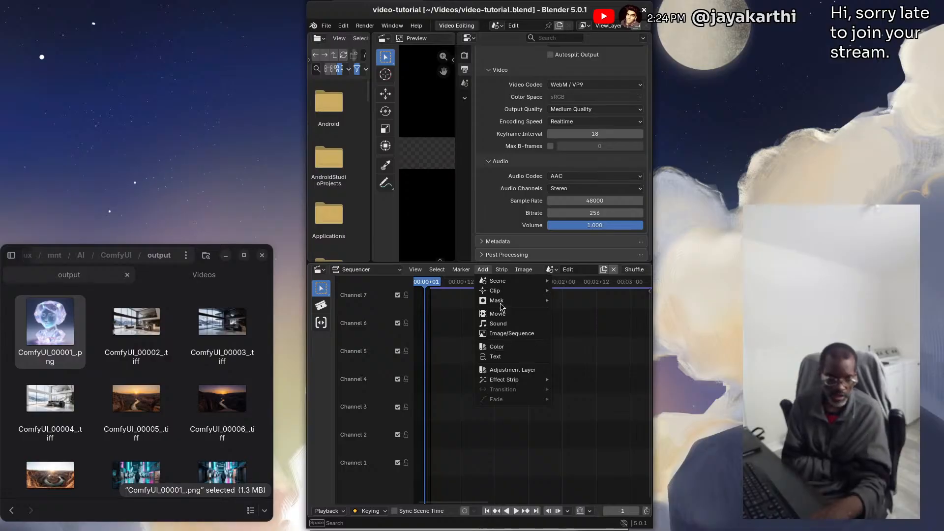
mouse_move(504, 285)
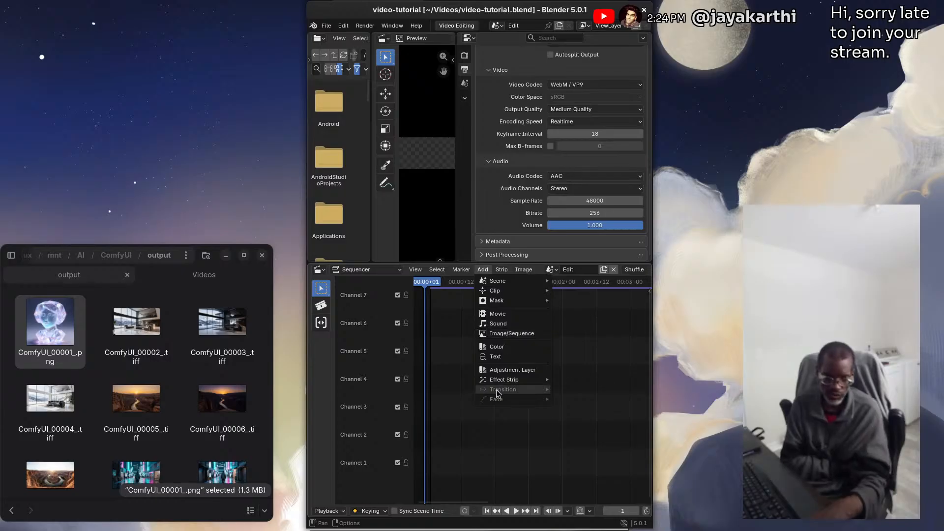
mouse_move(512, 385)
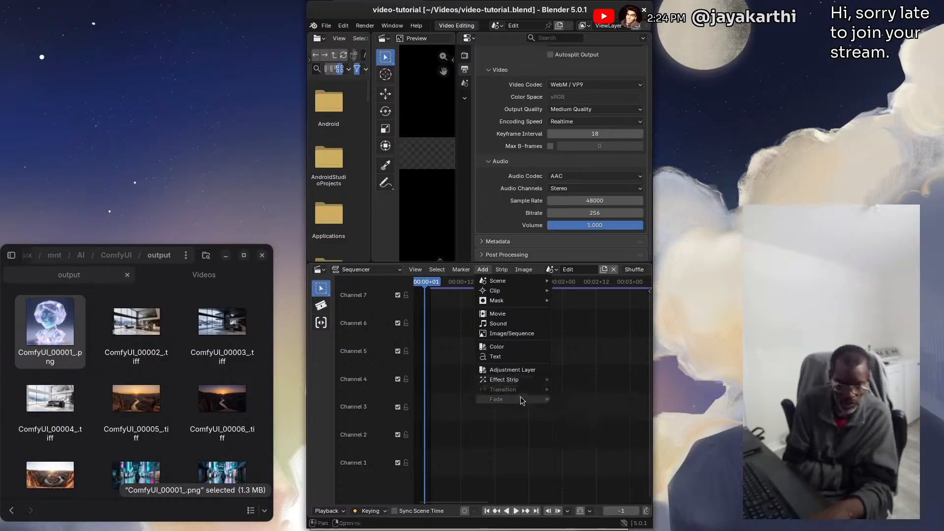
mouse_move(544, 384)
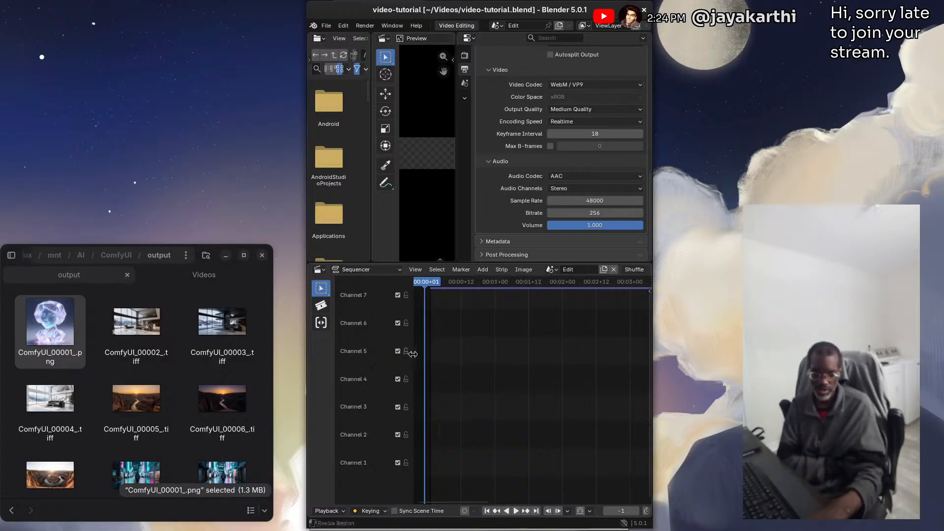
Start adding a movie strip to the sequencer and choose Learning_JavaScript_20240926.webm from the Videos folder
drag(414, 353, 392, 356)
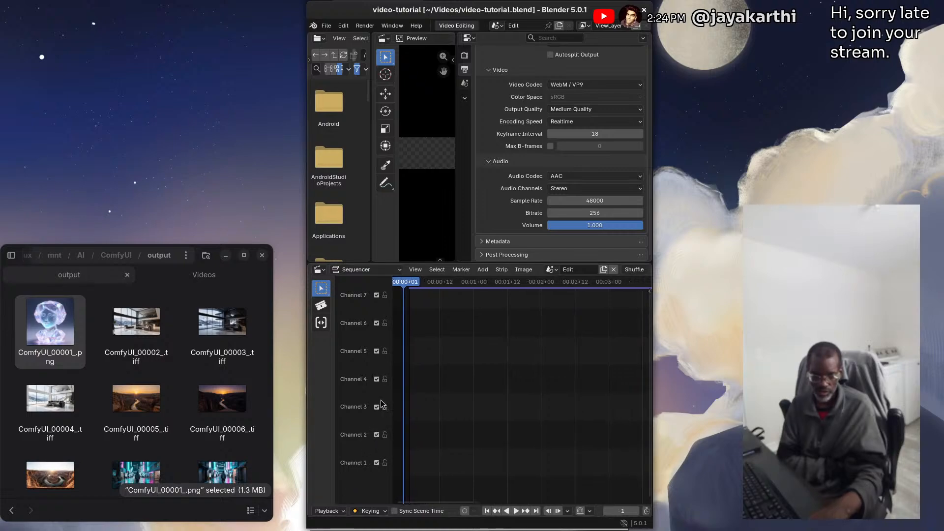
click(483, 270)
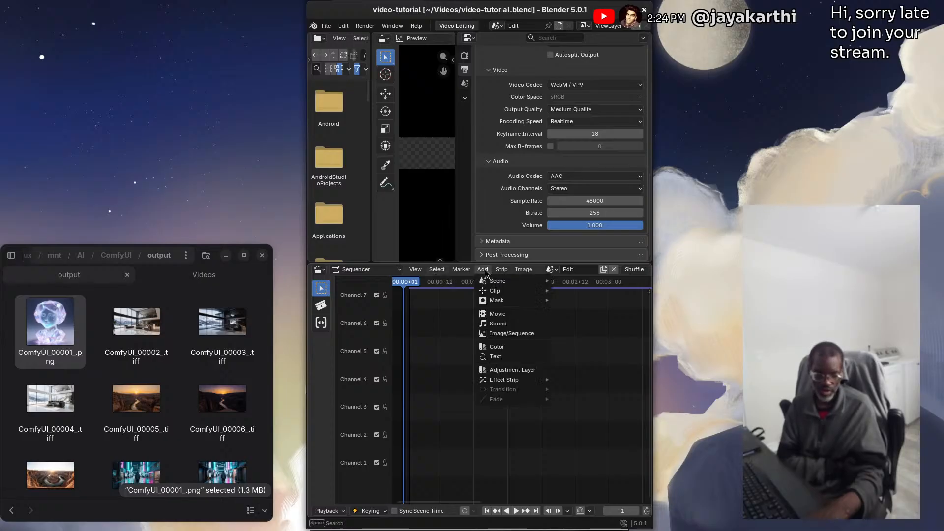
click(502, 314)
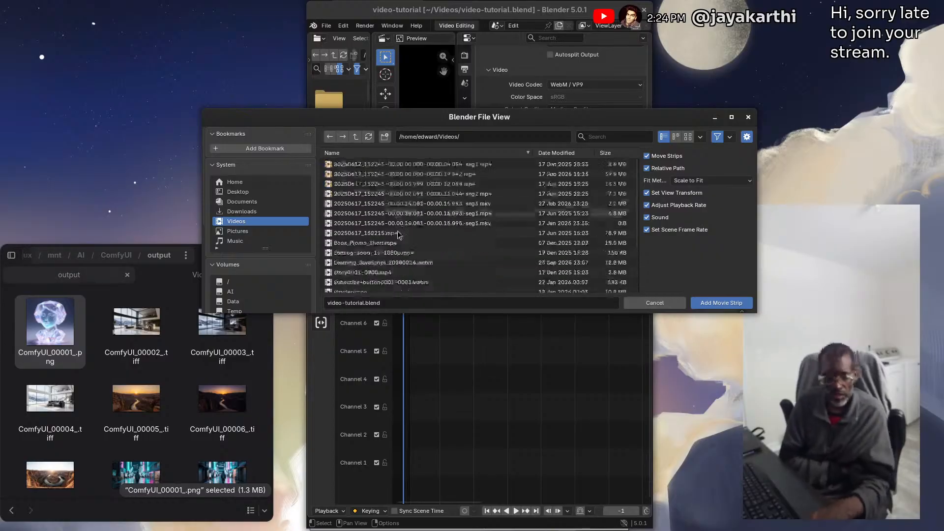
scroll(398, 217, down, 3)
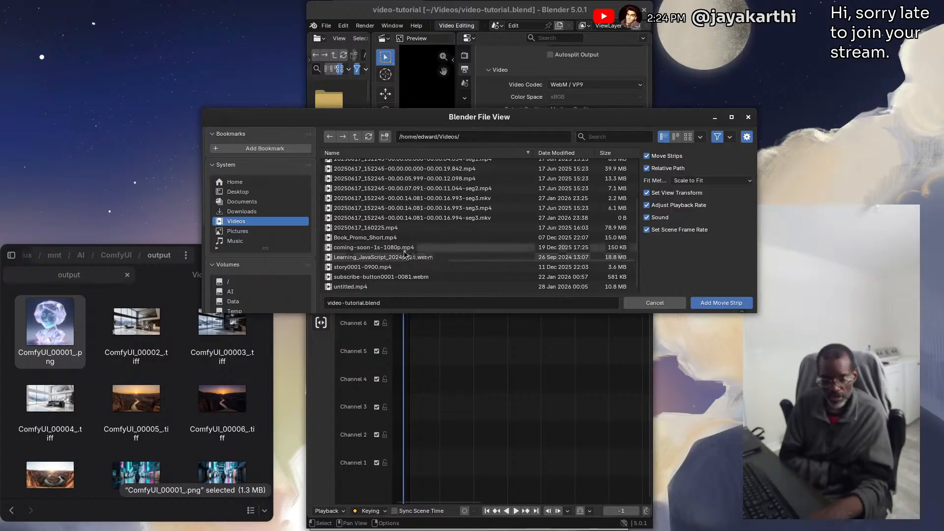
mouse_move(414, 279)
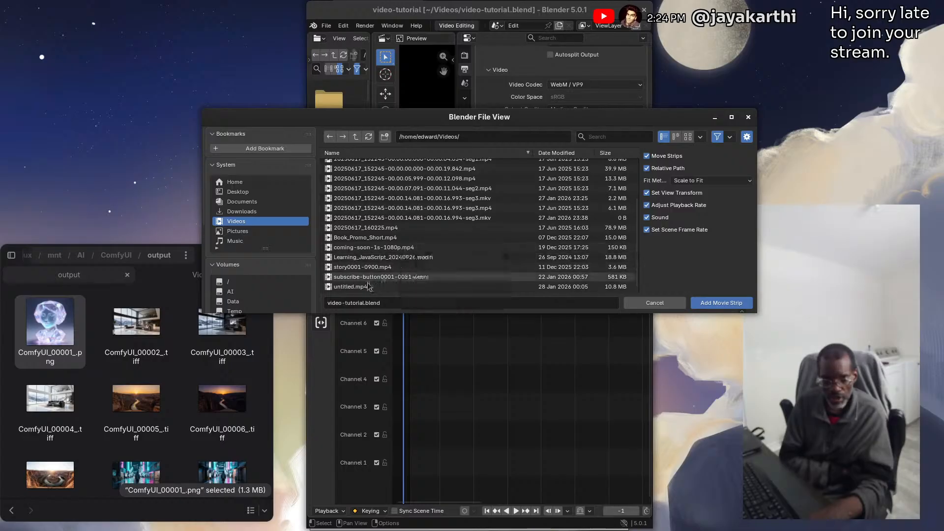
mouse_move(370, 278)
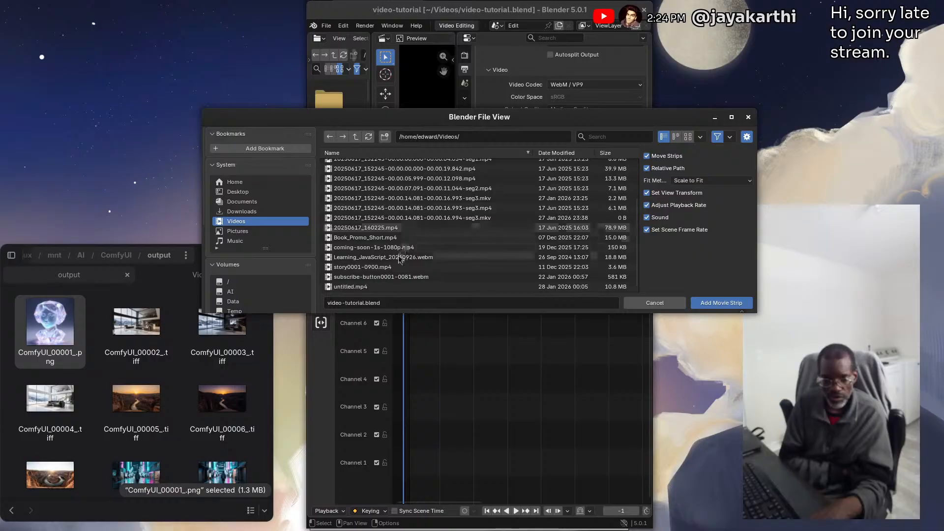
mouse_move(385, 261)
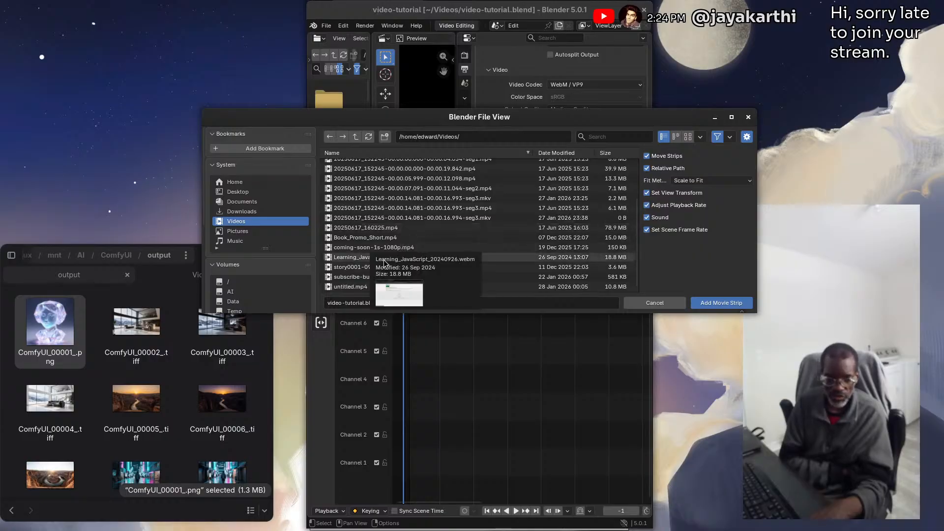
click(357, 261)
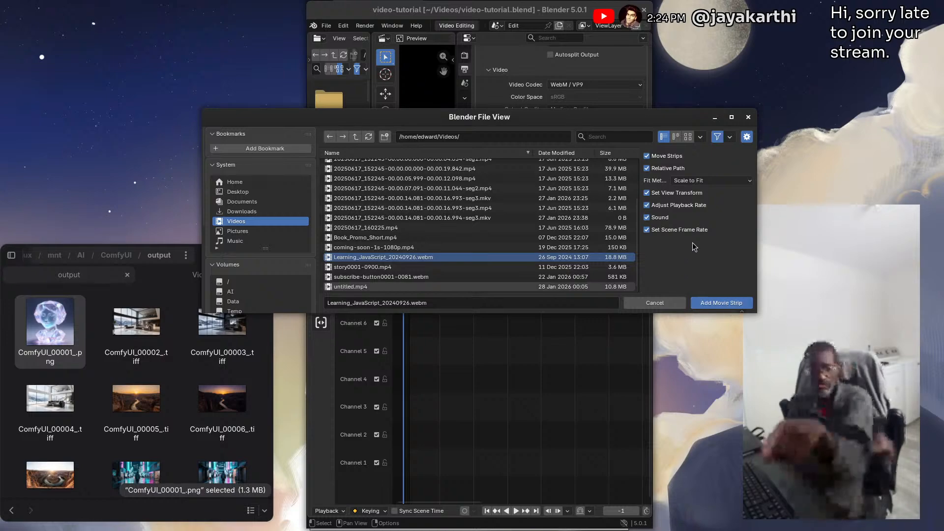
Turn off Move Strips in the import options and add the selected movie strip to the sequencer
drag(757, 233, 648, 235)
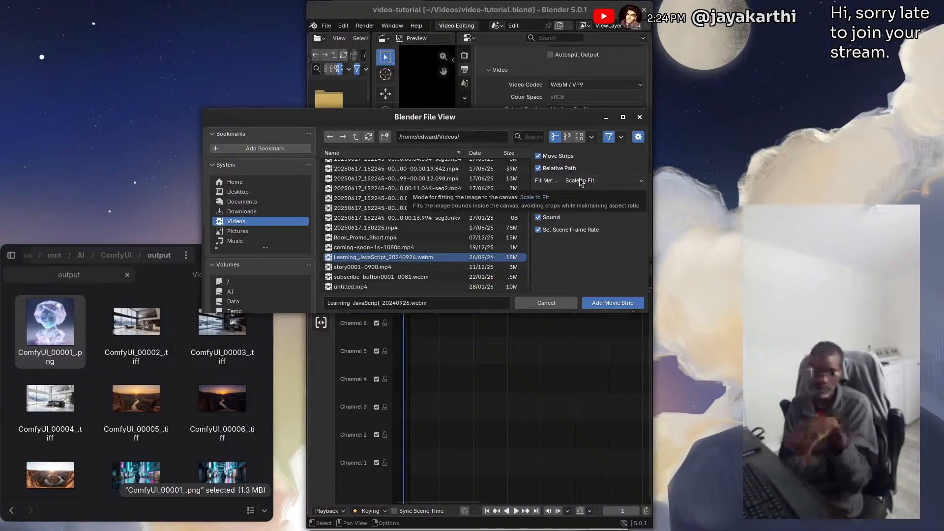
click(538, 155)
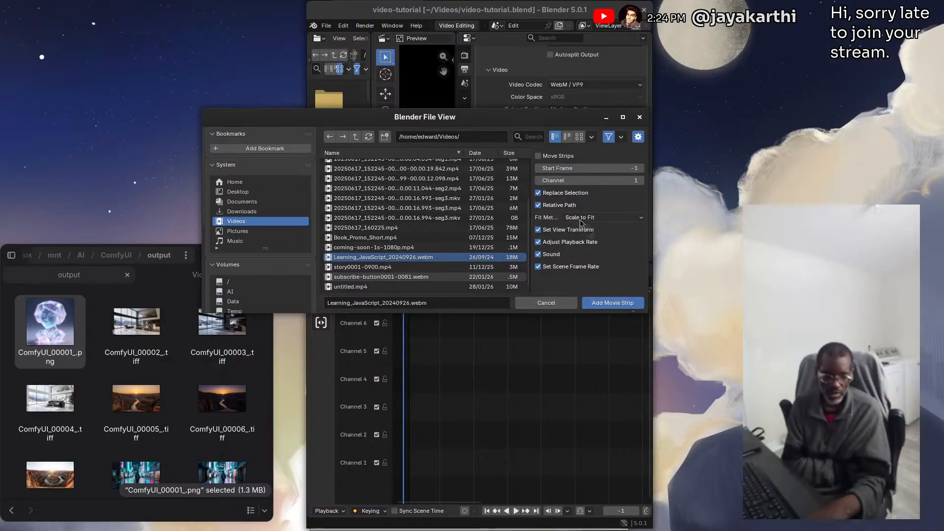
click(609, 305)
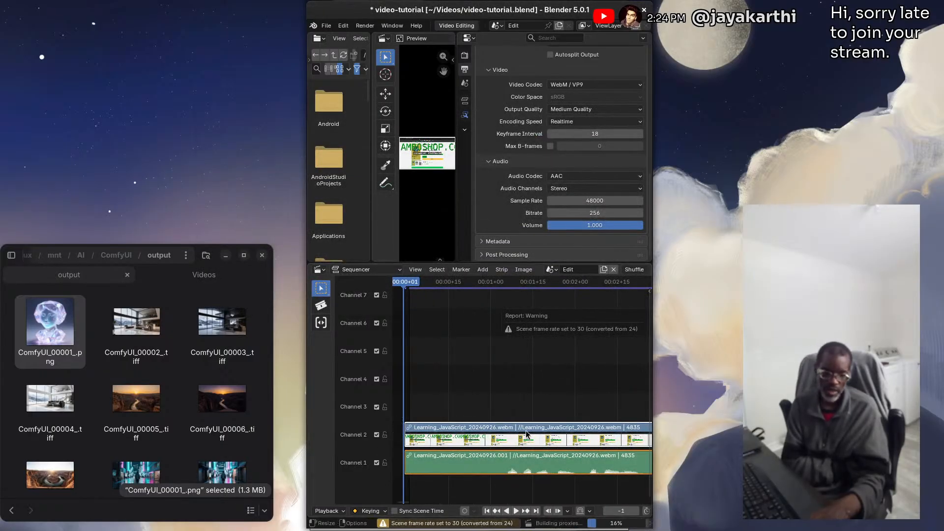
Position the playhead at frame 47 and apply a Hold Split to the movie and sound strips there
right_click(464, 438)
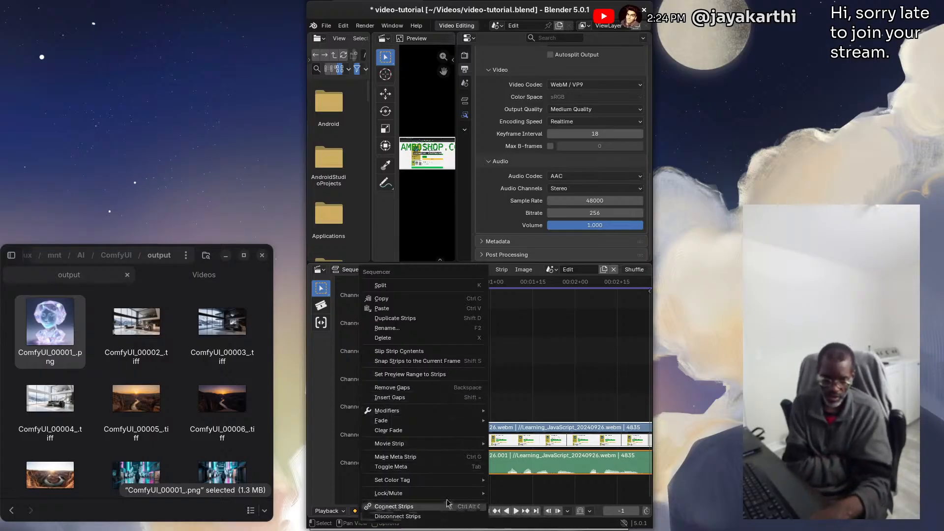
click(549, 390)
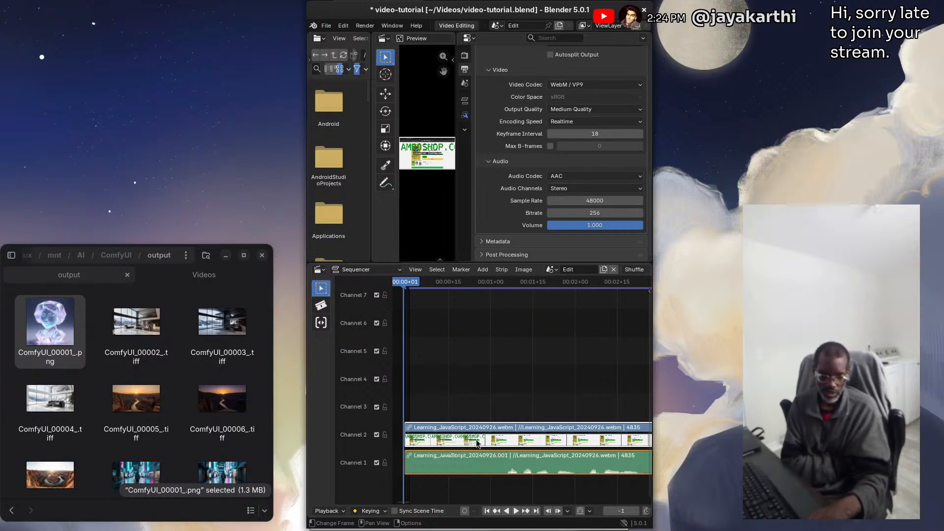
mouse_move(404, 282)
mouse_down()
mouse_move(590, 278)
mouse_move(421, 281)
mouse_up()
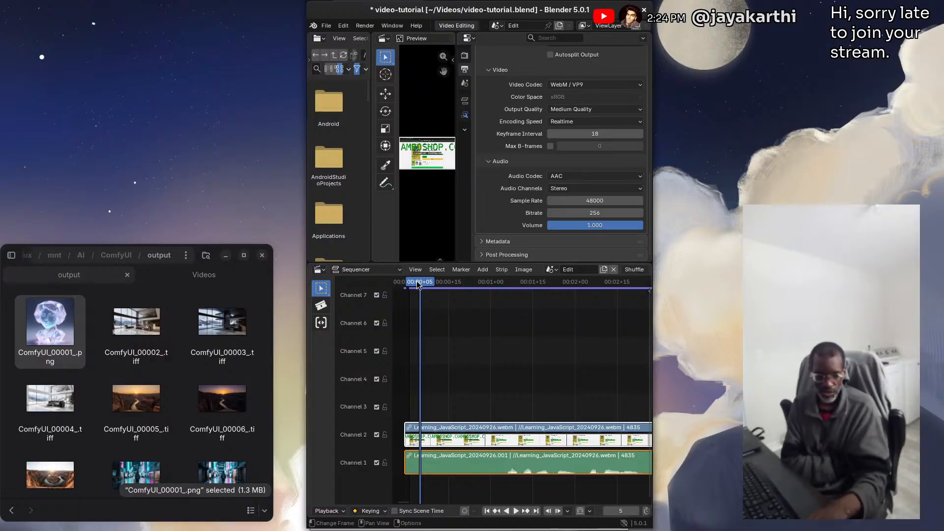
drag(420, 282, 539, 281)
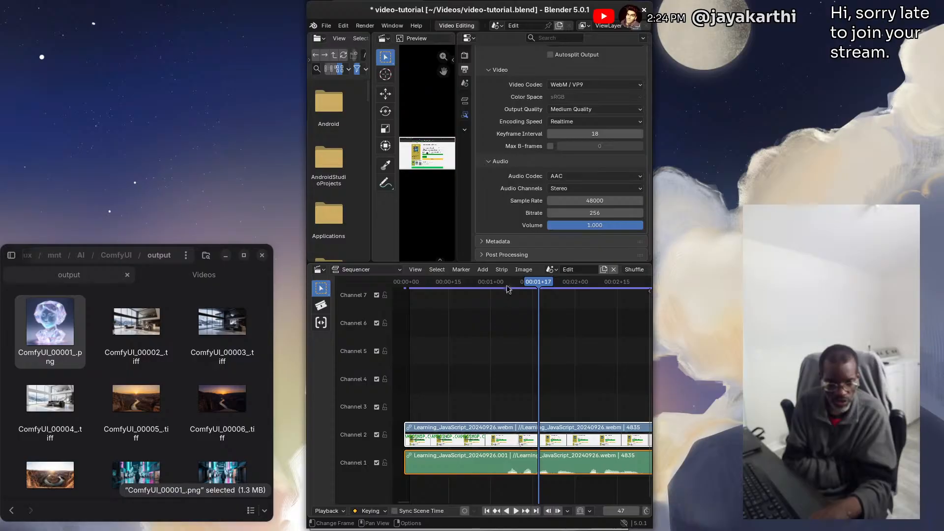
click(503, 270)
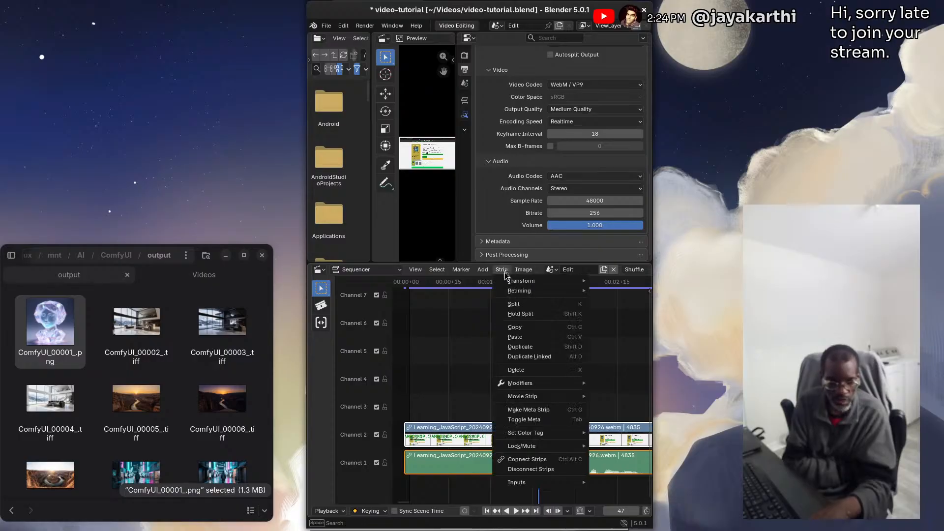
mouse_move(523, 281)
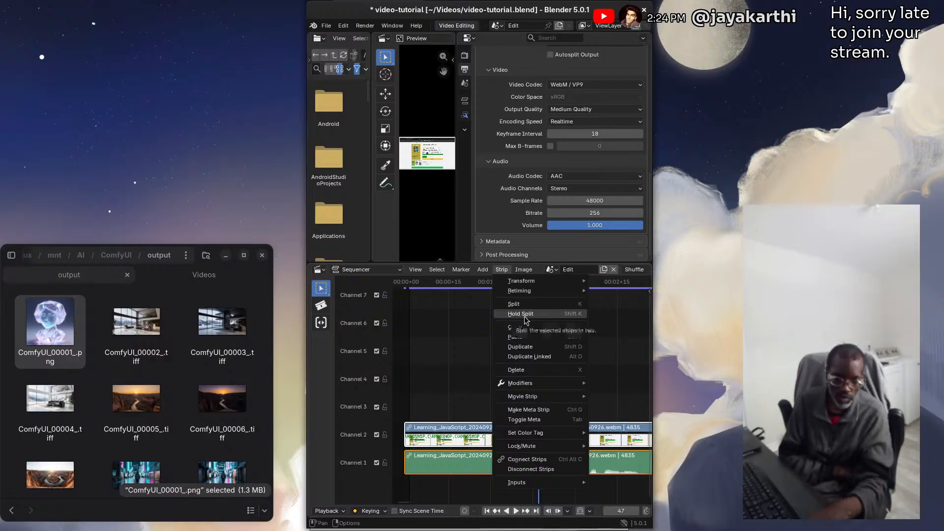
click(525, 317)
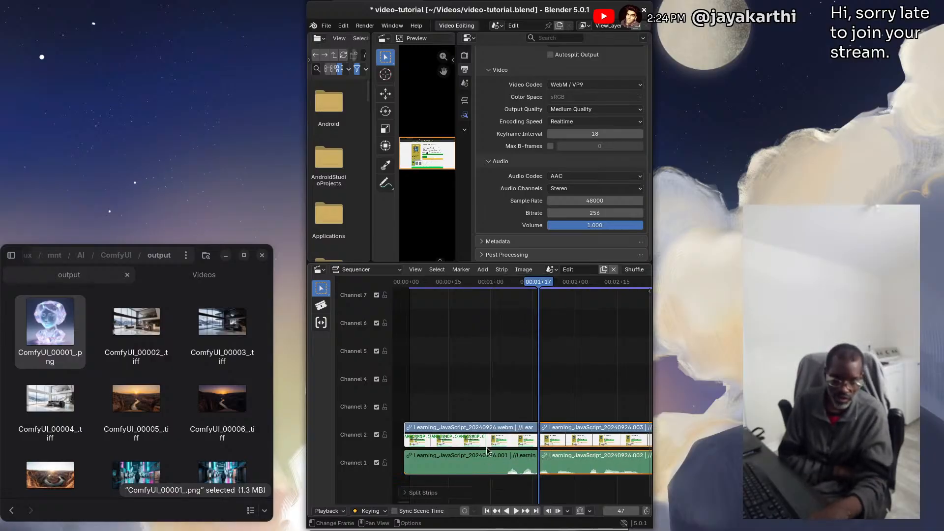
Move the second half of the split strips up to channels 3 and 4, overlapping the first half, and try to extend its start
drag(582, 443, 522, 407)
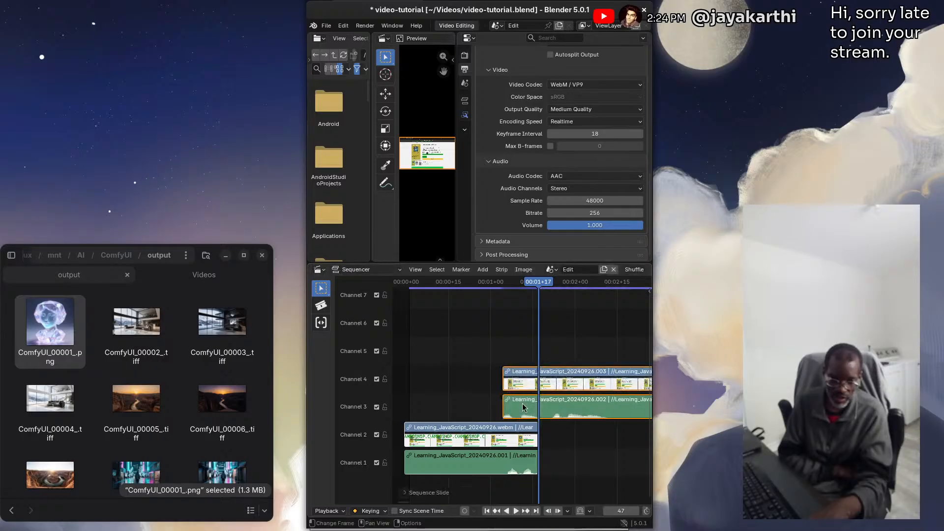
drag(503, 382, 467, 379)
click(502, 383)
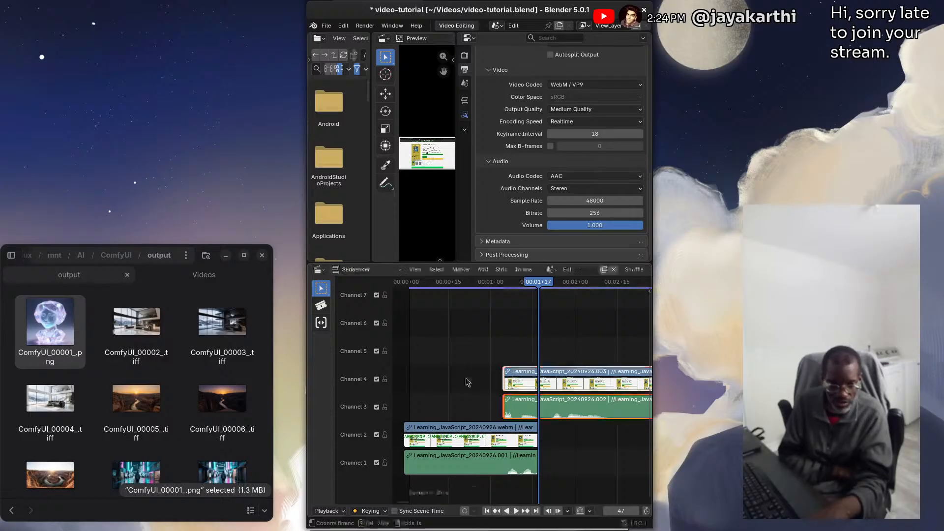
Disconnect the movie and sound strips in channels 3 and 4 and delete the sound strip
right_click(512, 412)
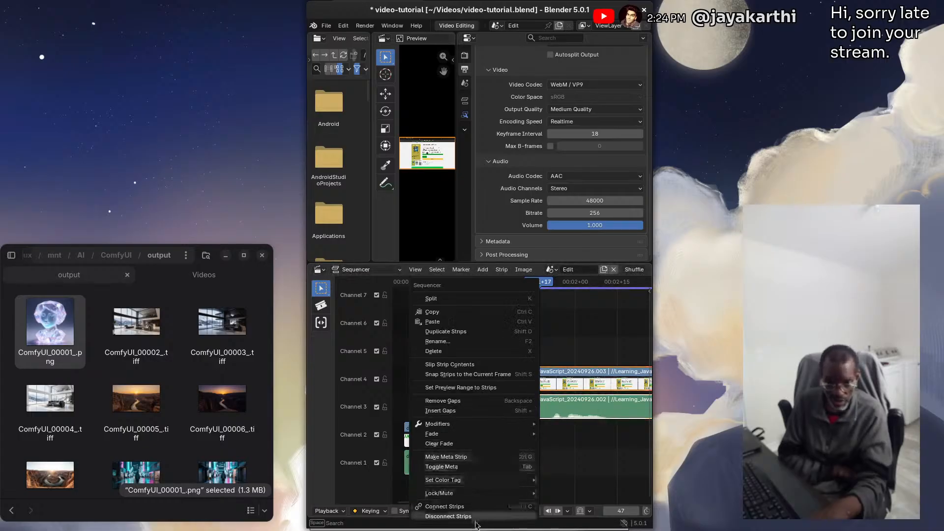
click(475, 518)
click(515, 406)
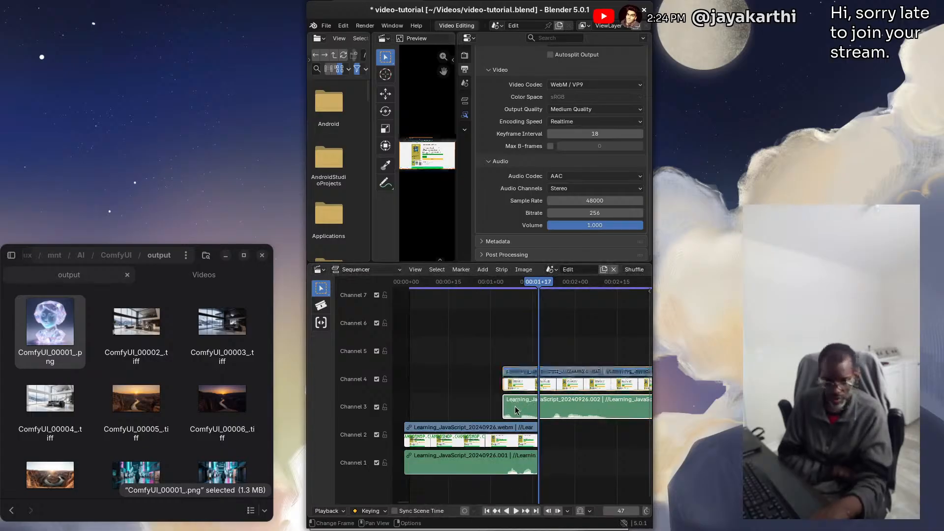
key(Delete)
Try to extend the start of the movie strip in channel 4 to an earlier frame
click(508, 388)
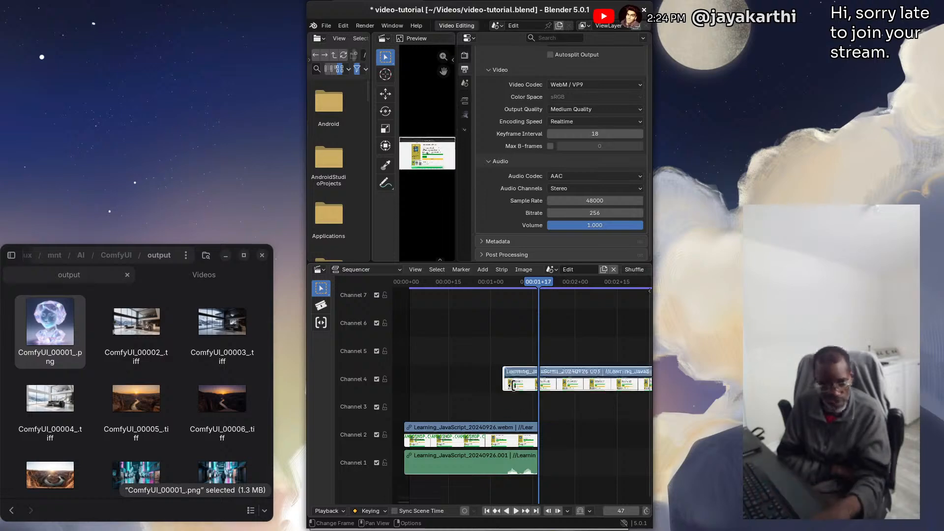
scroll(510, 390, up, 1)
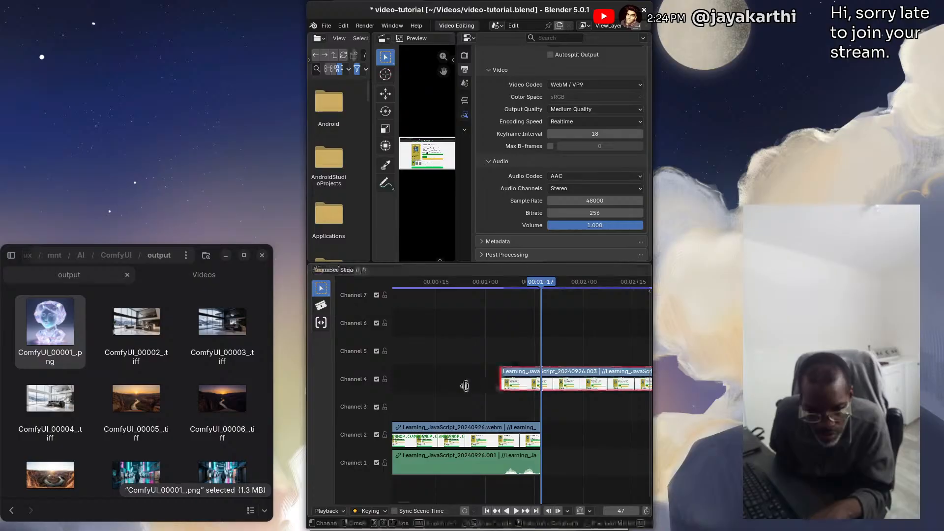
drag(499, 379, 439, 376)
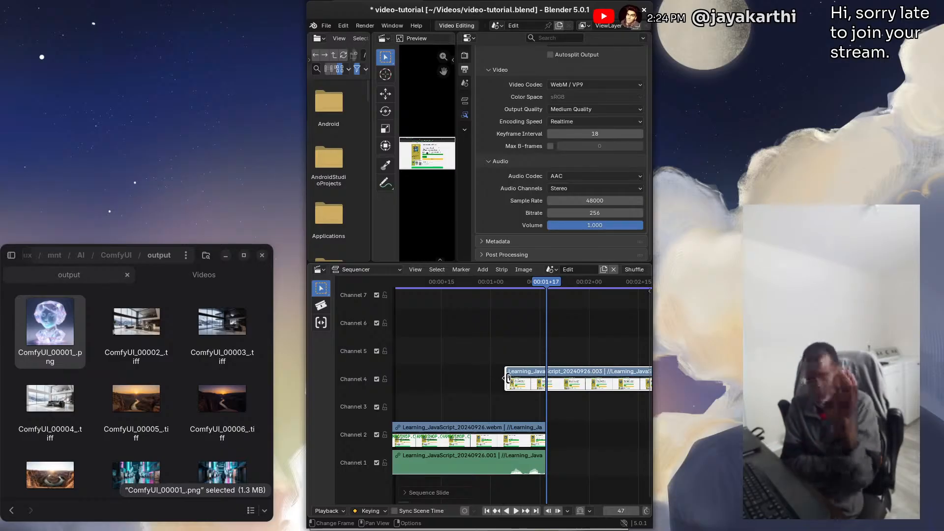
Disconnect the first half's movie and sound strips and try to extend the end of the movie strip in channel 2
click(528, 439)
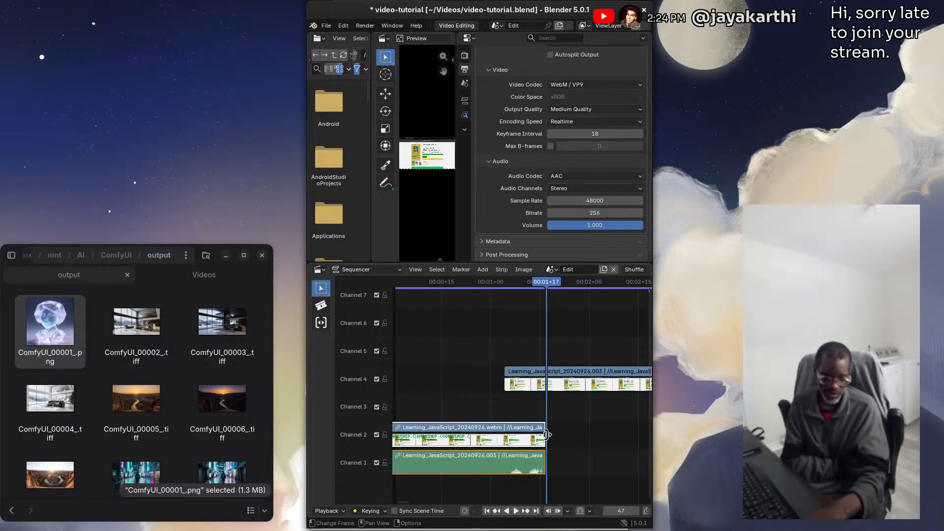
mouse_move(548, 434)
mouse_down()
mouse_move(564, 431)
mouse_move(562, 442)
mouse_up()
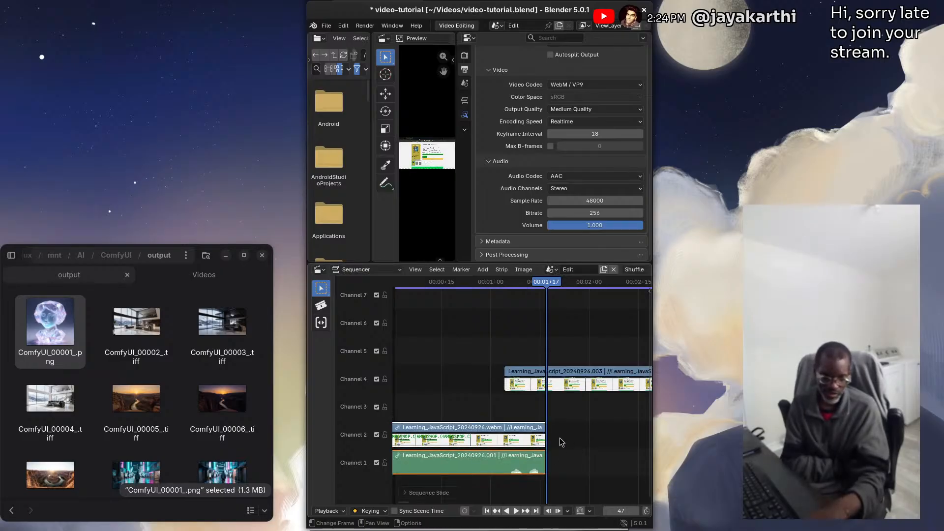
right_click(521, 465)
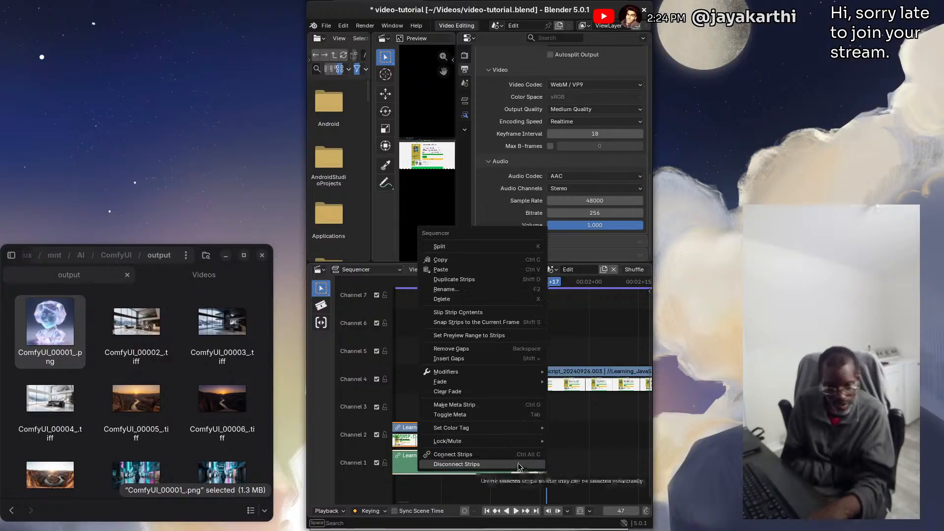
click(520, 463)
click(530, 438)
drag(547, 434, 582, 429)
drag(550, 280, 633, 282)
drag(544, 435, 559, 438)
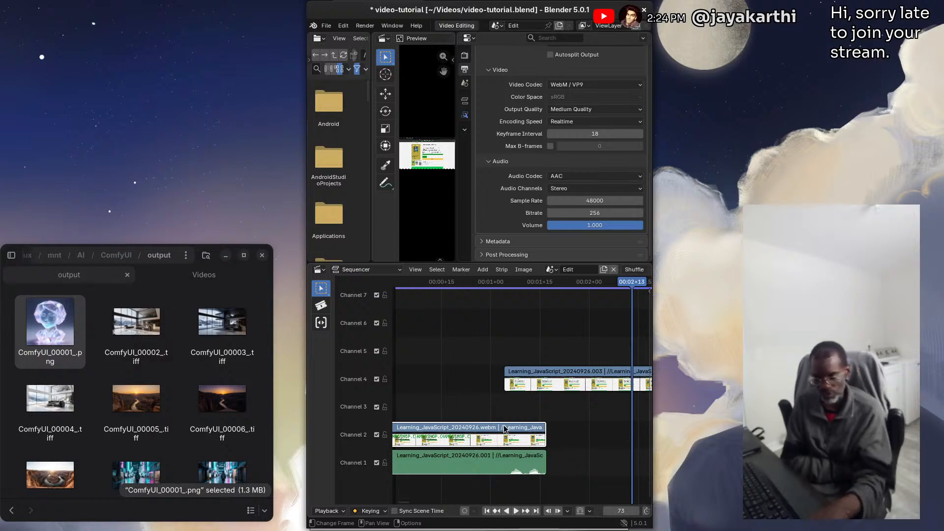
Undo the strip edits made since the Hold Split, restoring both halves in channels 1 and 2
key(ctrl+z)
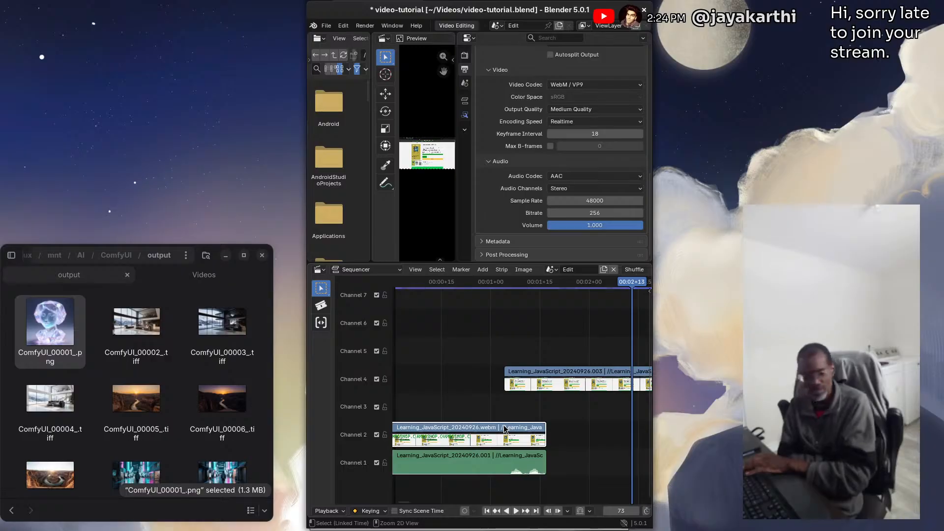
key(Page_Down)
key(ctrl+z)
key(ctrl+z)
key(ctrl+z)
key(ctrl+z)
key(ctrl+z)
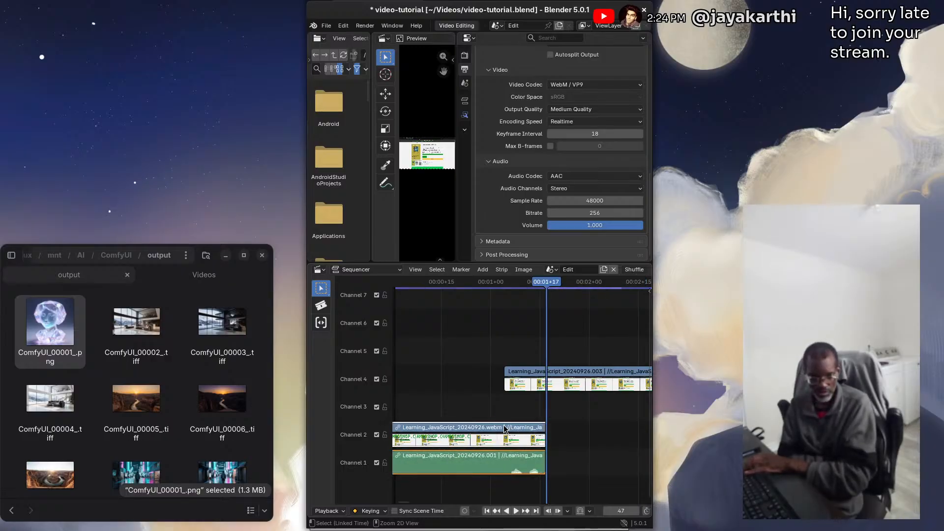
key(ctrl+z)
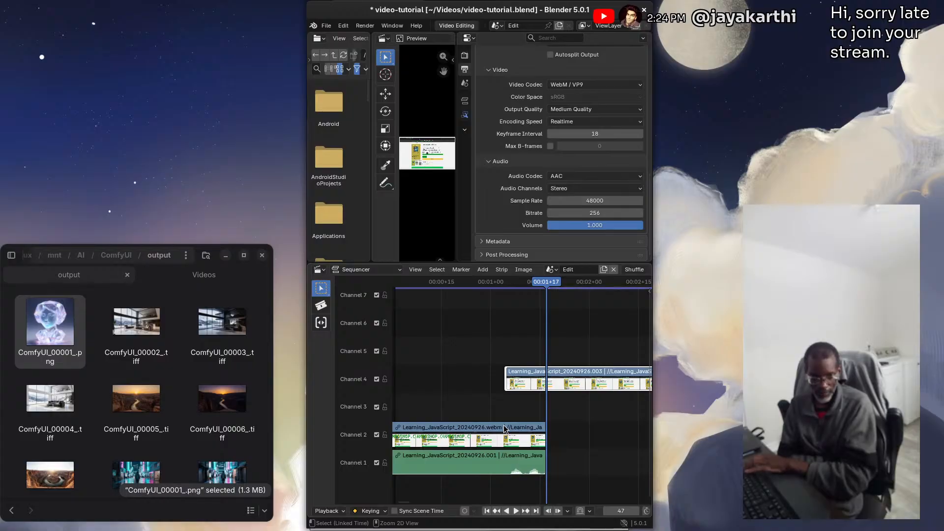
key(ctrl+z)
key(ctrl+z)
key(ctrl+z)
key(ctrl+z)
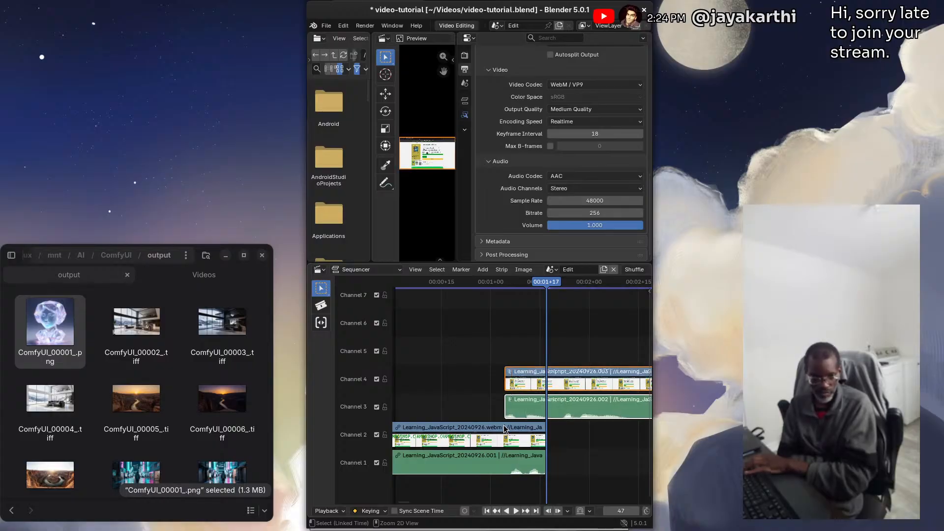
key(ctrl+z)
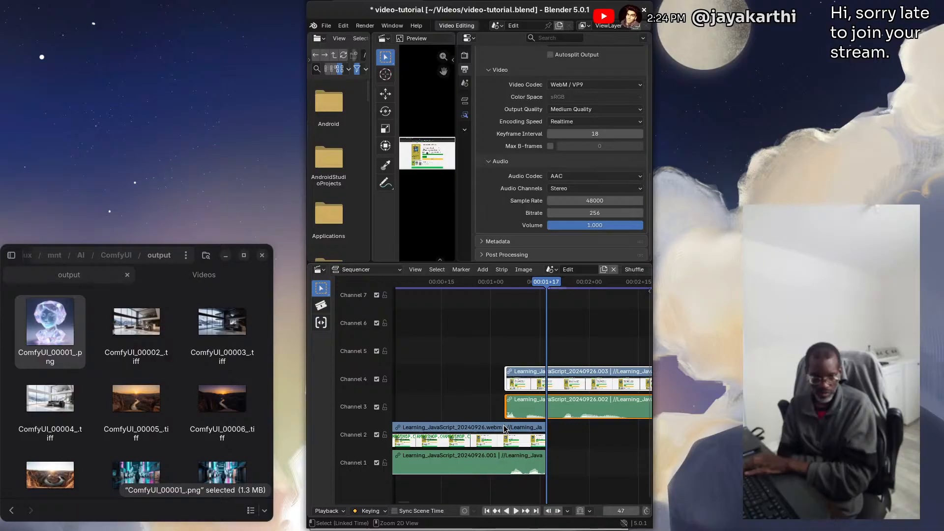
key(ctrl+z)
key(ctrl+z)
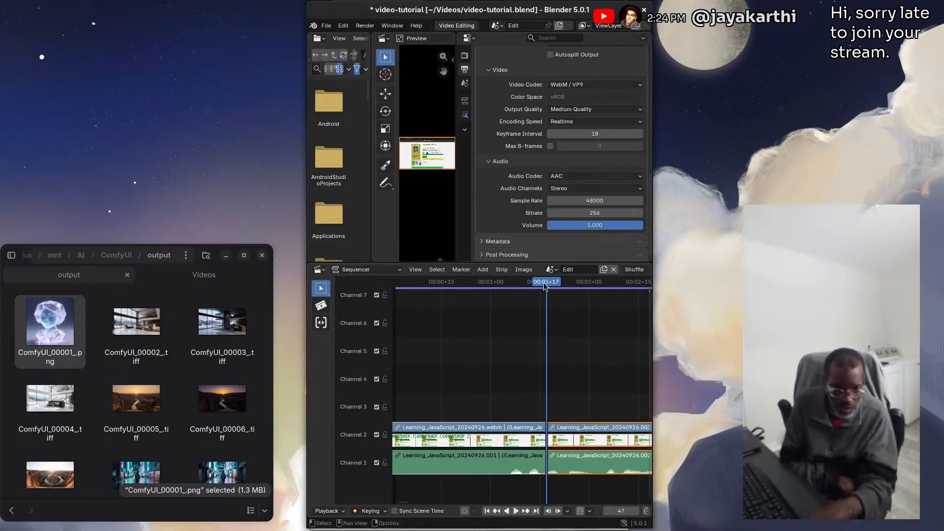
drag(544, 283, 508, 283)
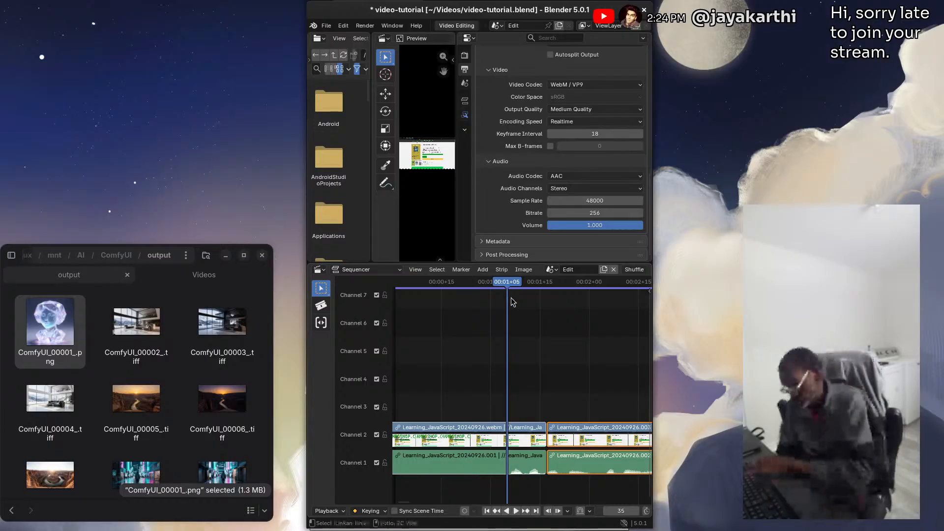
key(ctrl+z)
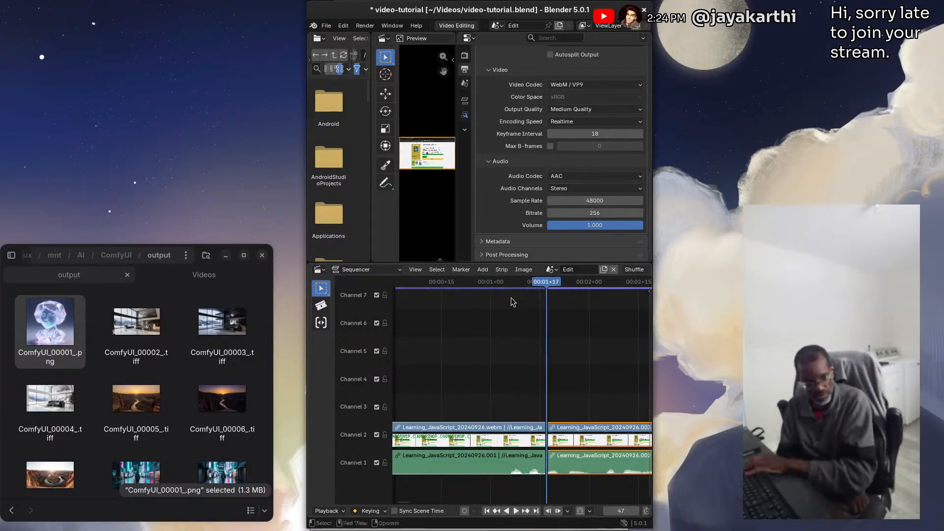
drag(543, 284, 481, 287)
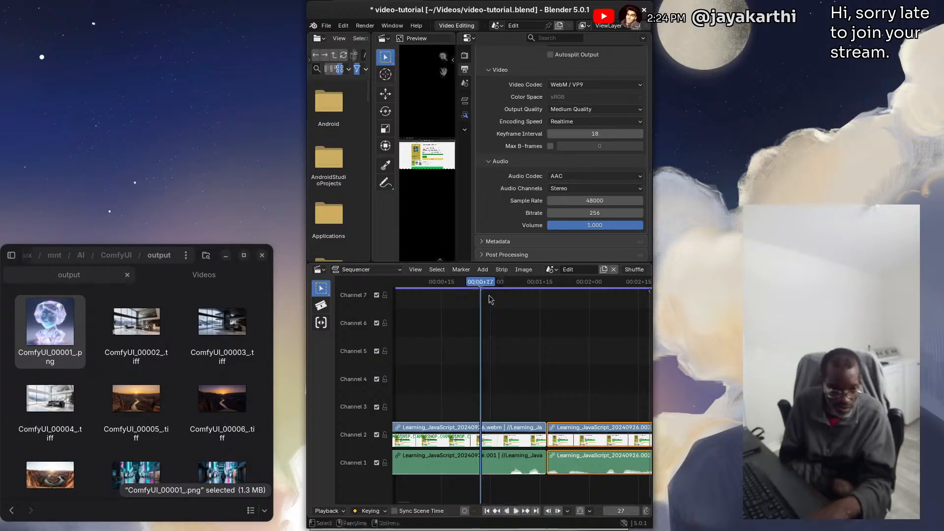
key(ctrl+z)
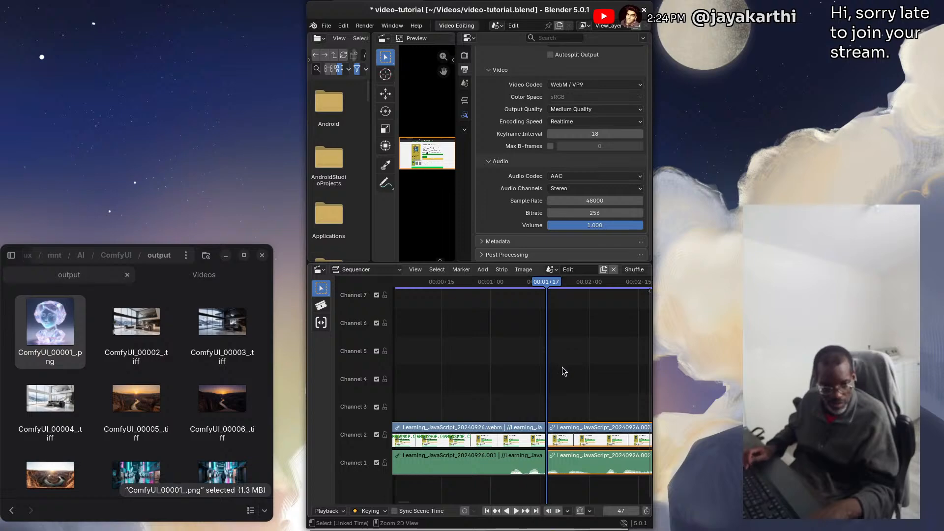
drag(546, 285, 519, 286)
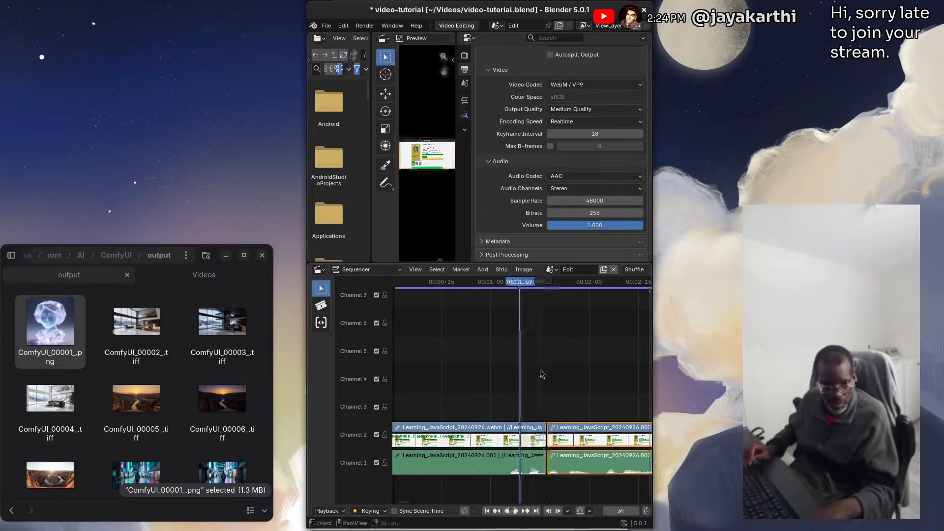
click(564, 372)
key(ctrl+z)
key(ctrl+z)
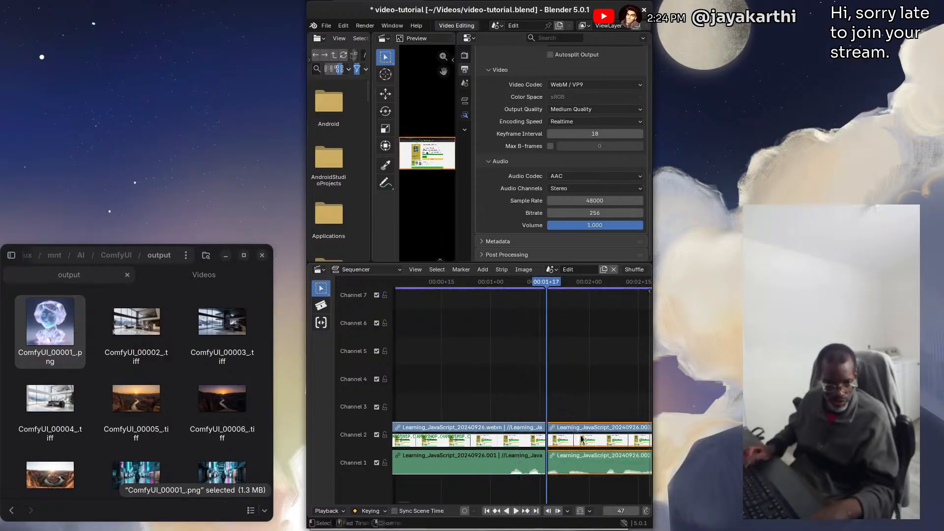
Delete both halves of the split movie and their sound strips from channels 1 and 2
click(487, 309)
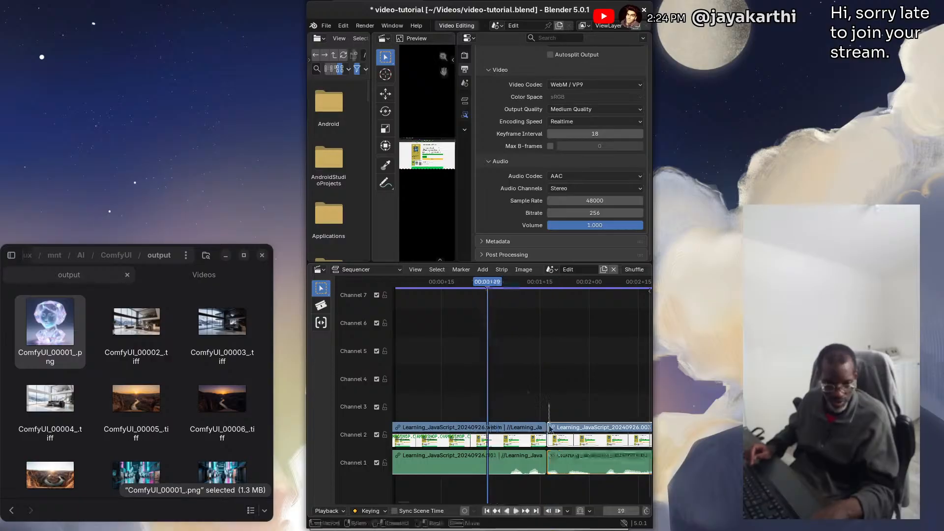
drag(548, 404, 563, 478)
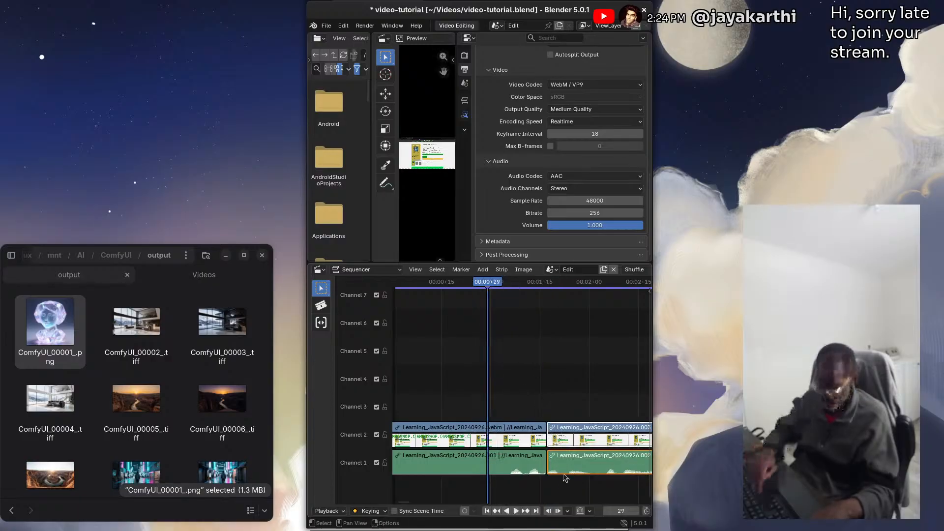
key(Delete)
drag(521, 404, 558, 495)
key(Delete)
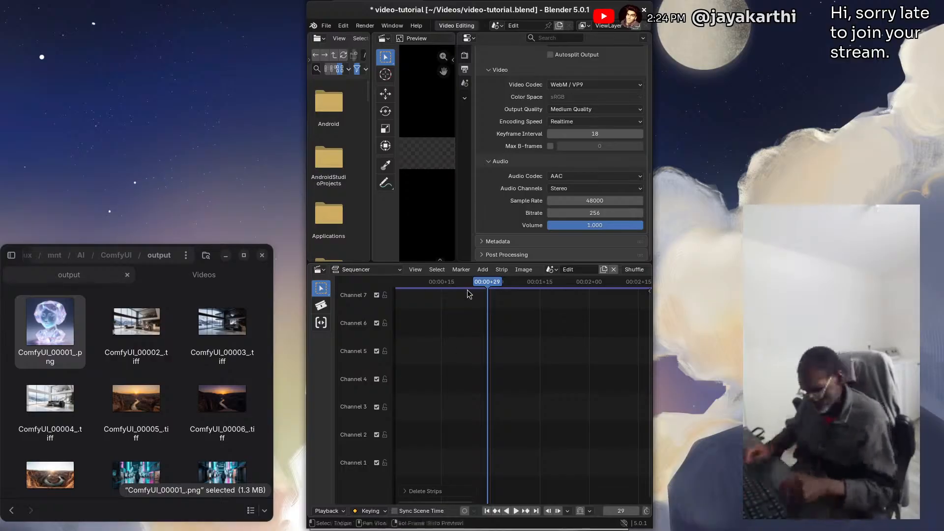
Add Learning_JavaScript_20240926.webm from the Videos folder as a movie strip with sound, starting at frame 1
key(shift+Left)
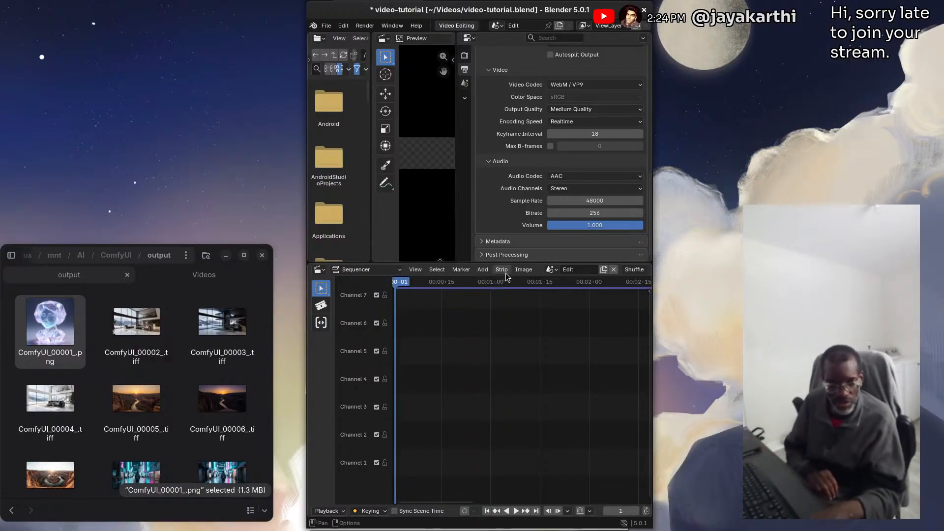
click(483, 270)
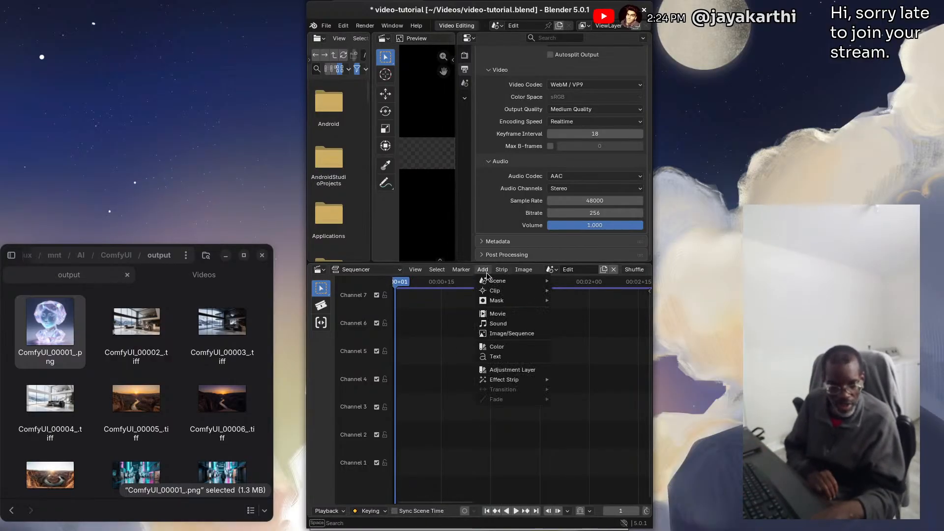
click(516, 317)
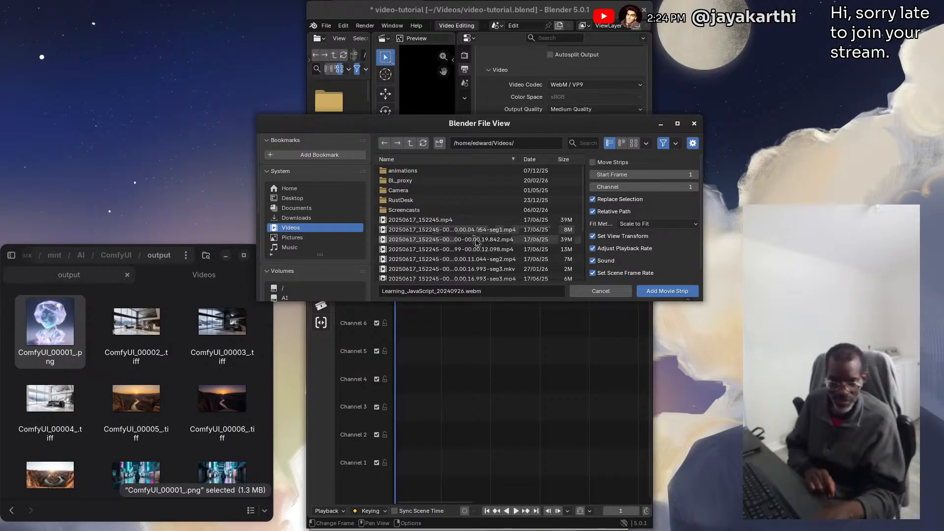
scroll(470, 234, down, 5)
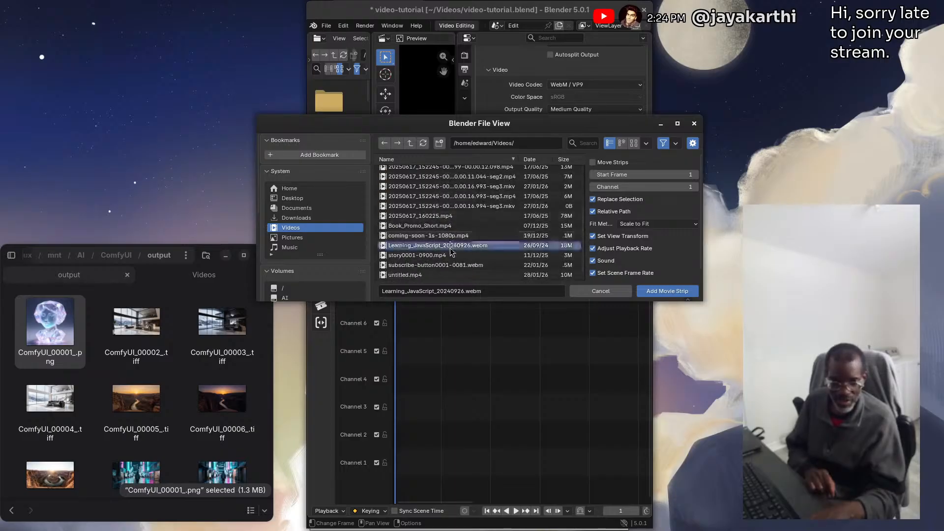
click(662, 294)
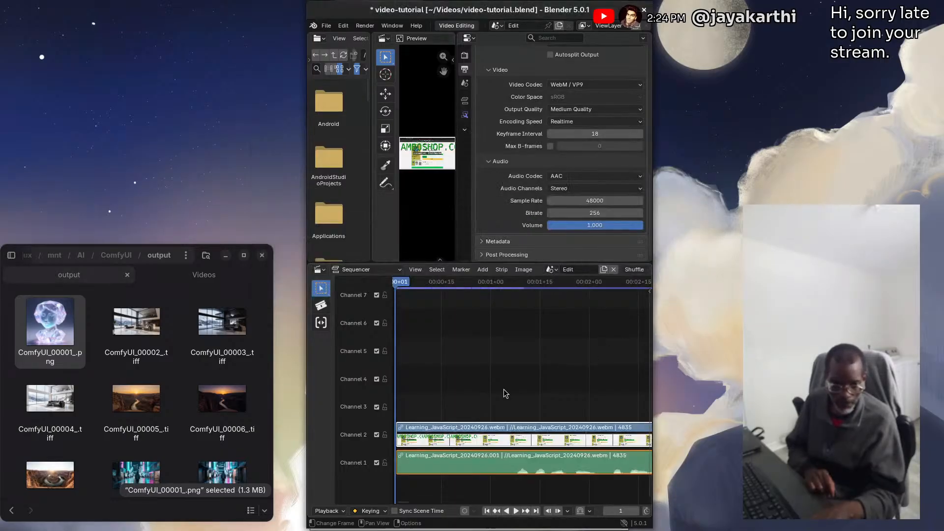
Split the movie and sound strips at frame 50 and move the second half to channels 3 and 4, starting at frame 40
drag(410, 286, 556, 293)
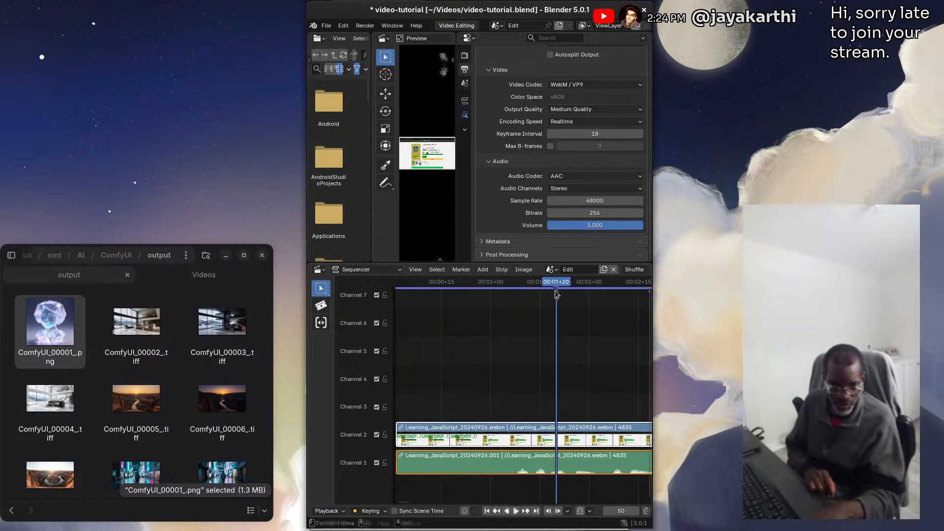
click(502, 269)
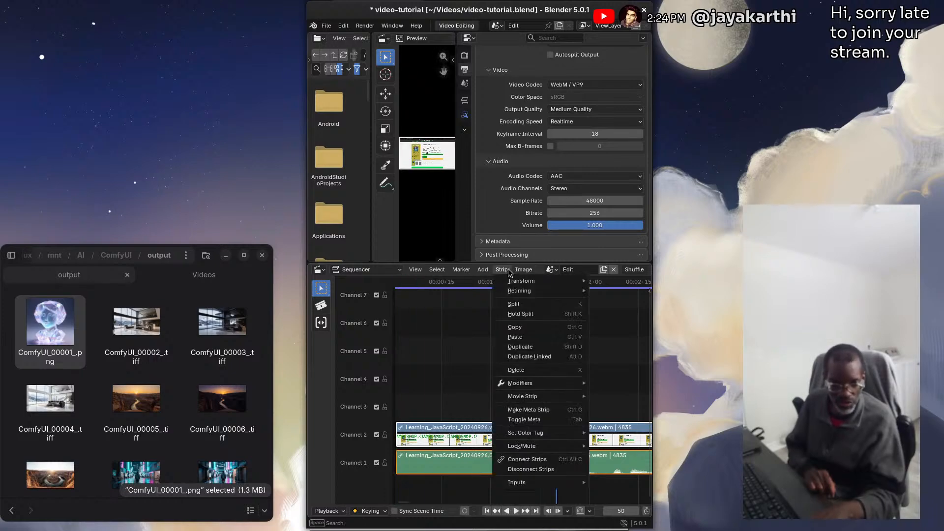
click(514, 305)
drag(556, 283, 523, 284)
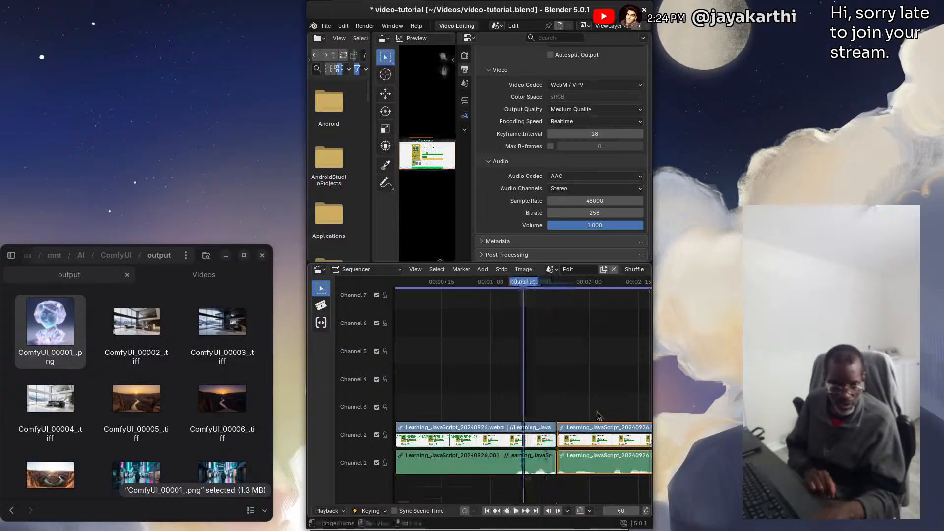
drag(612, 436, 565, 369)
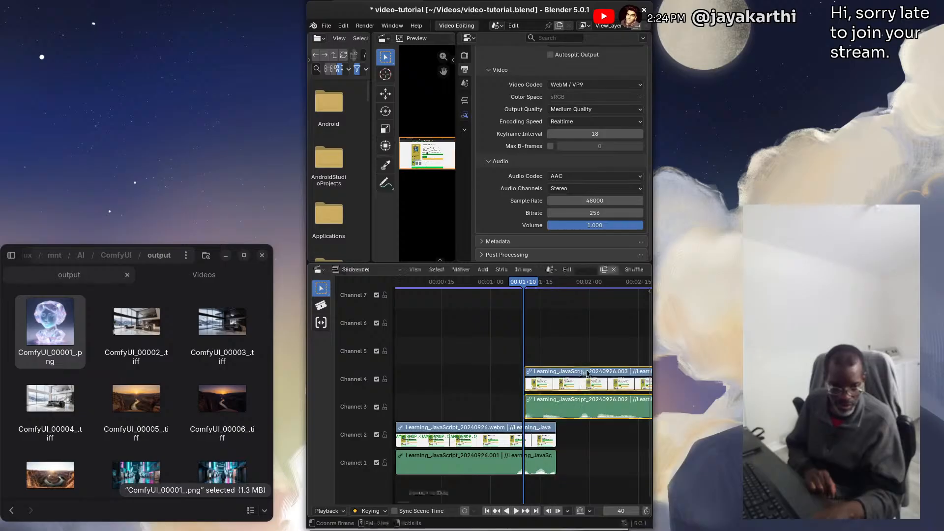
Extend the end of the first half's movie and sound strips in channels 1 and 2 to about 00:02+00
click(543, 439)
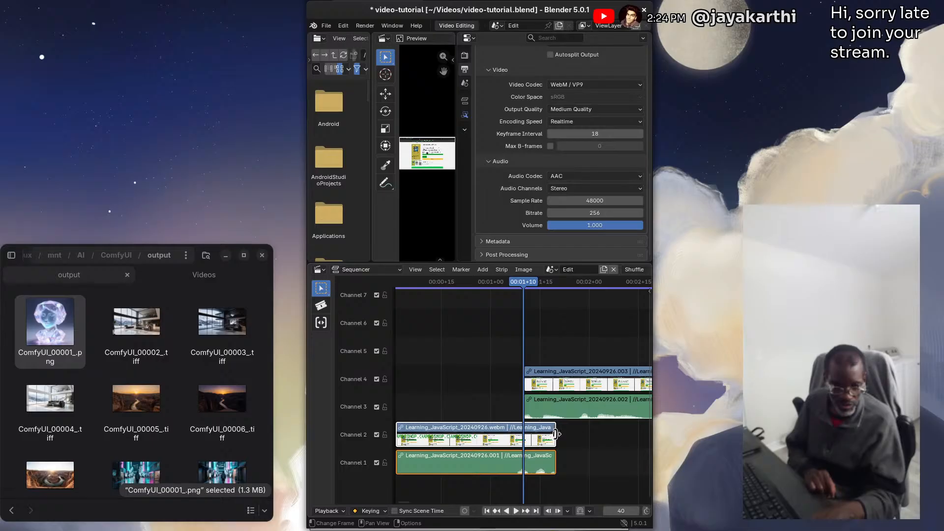
mouse_move(556, 434)
mouse_down()
mouse_move(593, 434)
mouse_move(565, 433)
mouse_up()
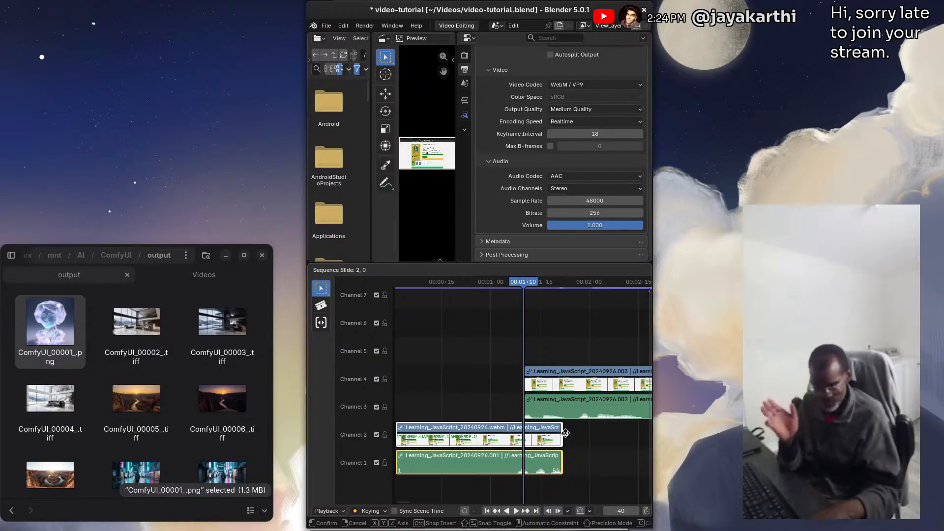
drag(565, 434, 546, 439)
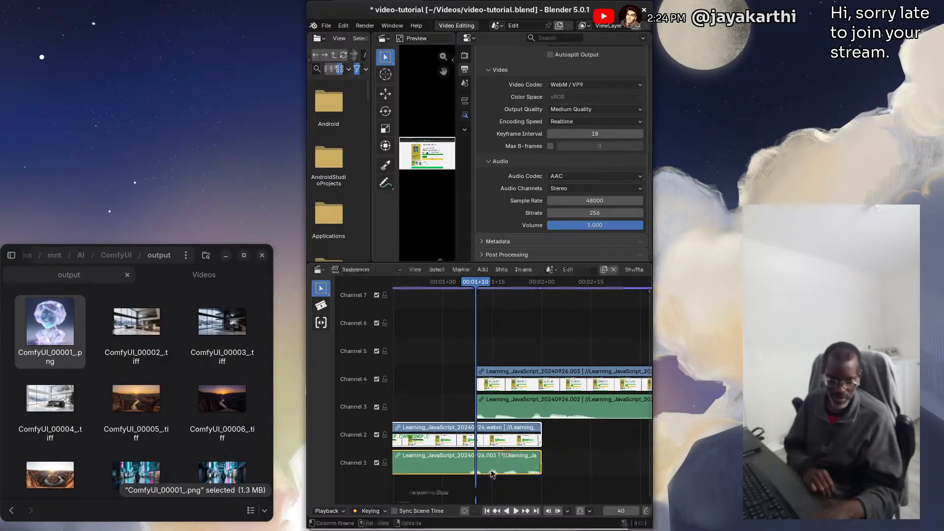
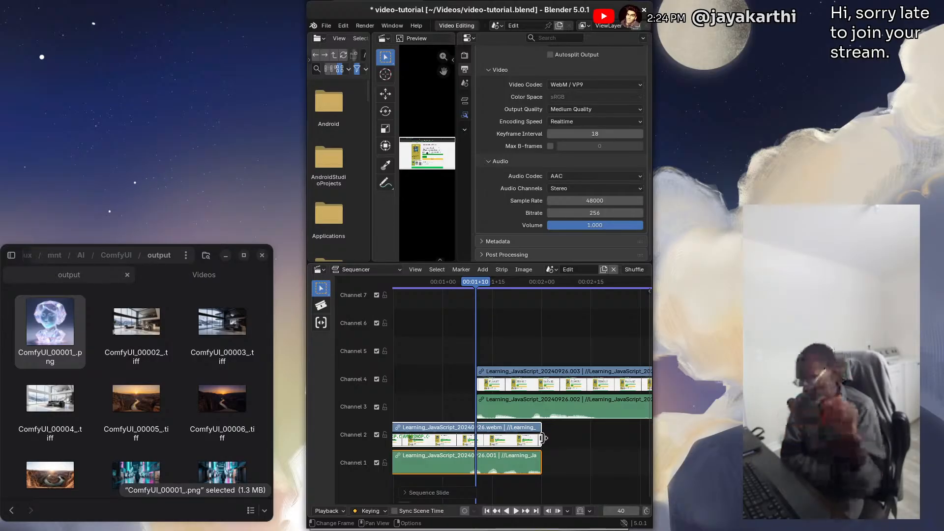
Trim the first half's movie and sound strips back to frame 40, and extend the second half's start slightly earlier to overlap them
drag(542, 438, 489, 443)
drag(474, 303, 518, 305)
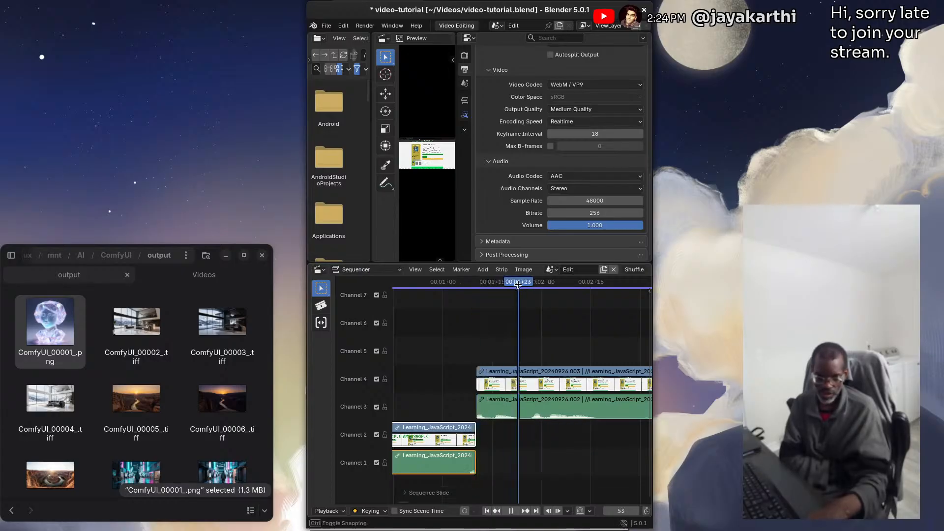
click(479, 375)
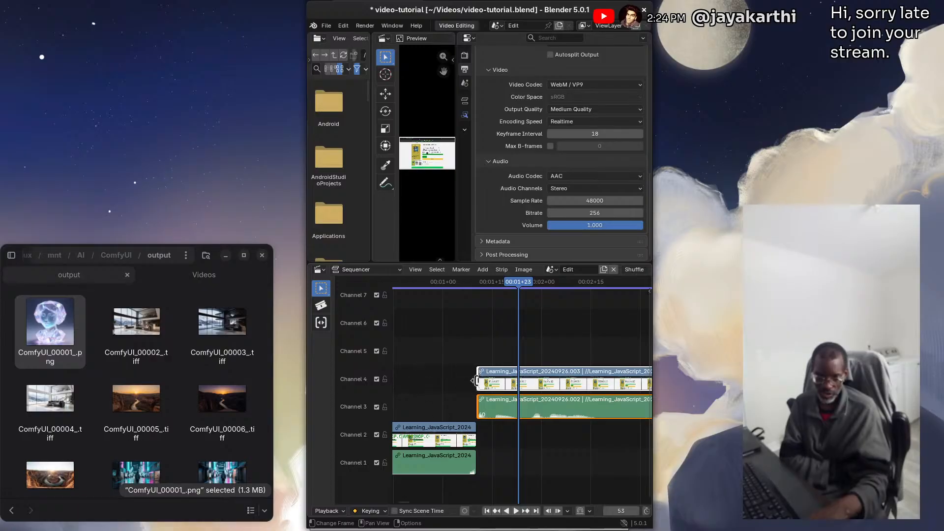
mouse_move(473, 380)
mouse_down()
mouse_move(424, 378)
mouse_move(466, 378)
mouse_up()
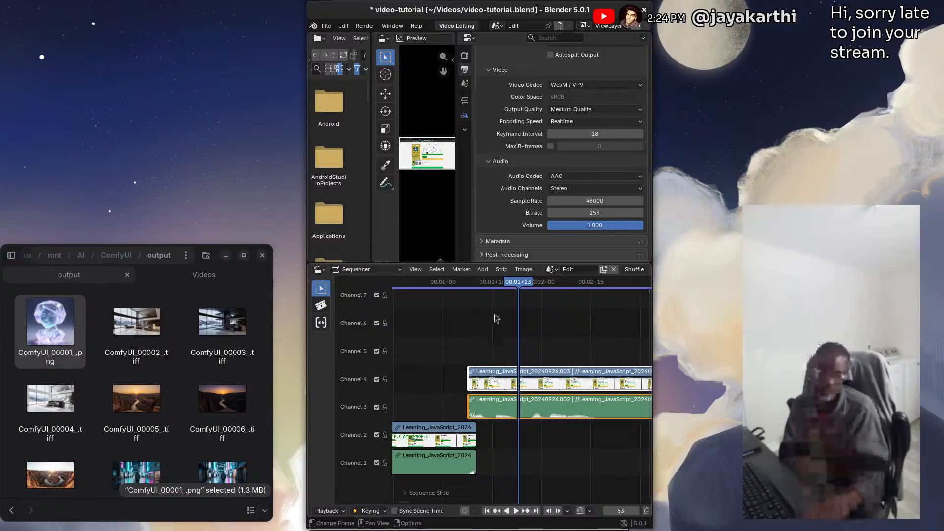
click(455, 345)
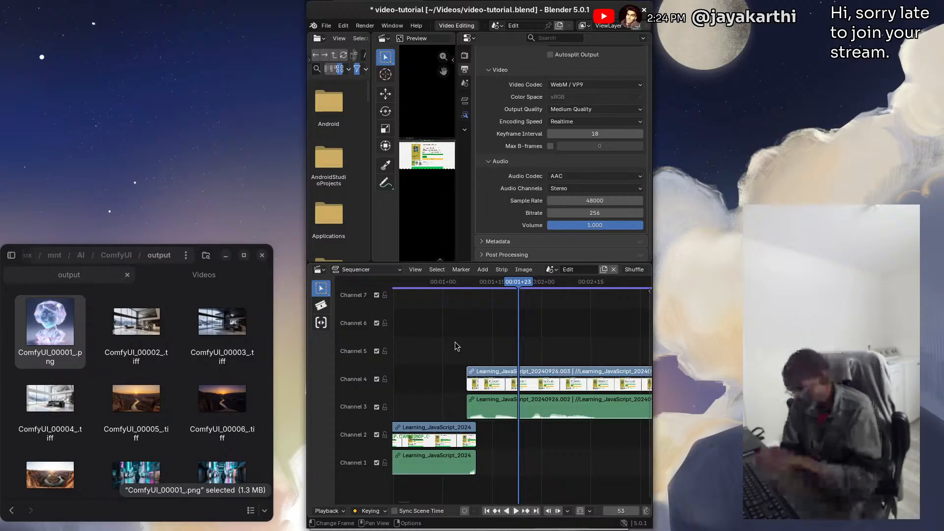
Undo the trims, the channel move and the split, back to the single unsplit movie and sound strips in channels 1 and 2
key(ctrl+z)
key(ctrl+z)
key(ctrl+z)
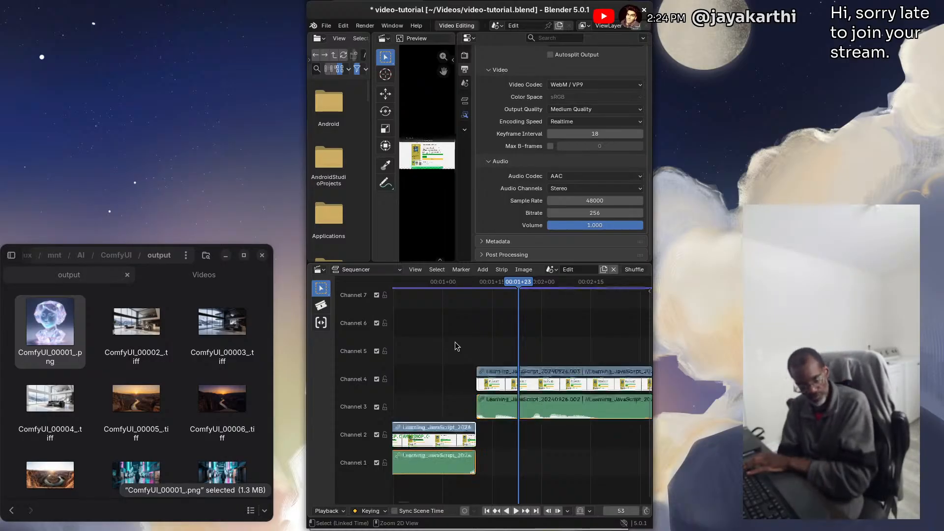
key(ctrl+z)
key(ctrl+z)
key(ctrl+z)
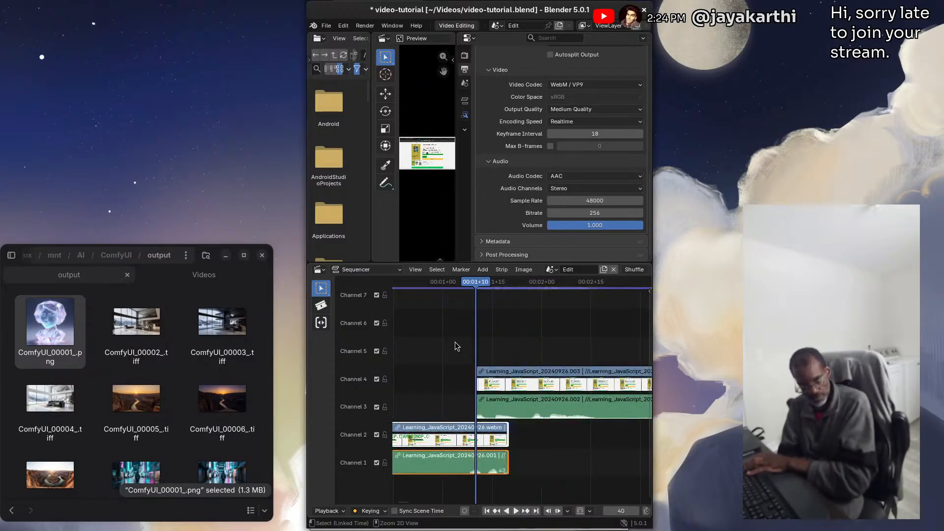
key(ctrl+z)
key(ctrl+z)
key(ctrl+z)
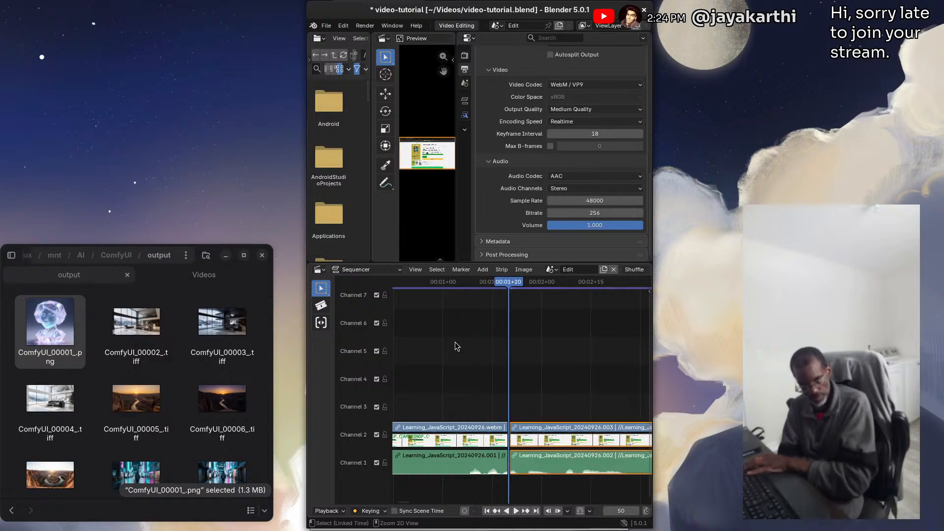
key(ctrl+z)
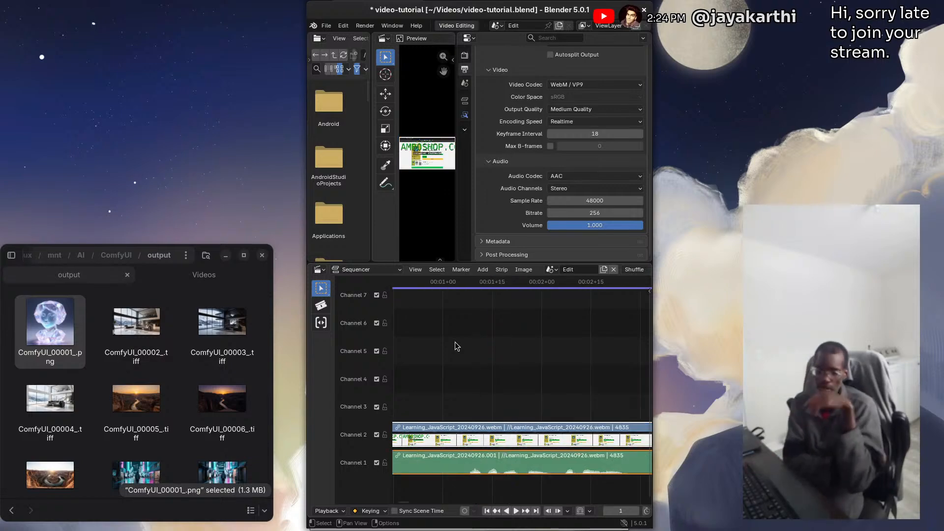
scroll(448, 334, up, 1)
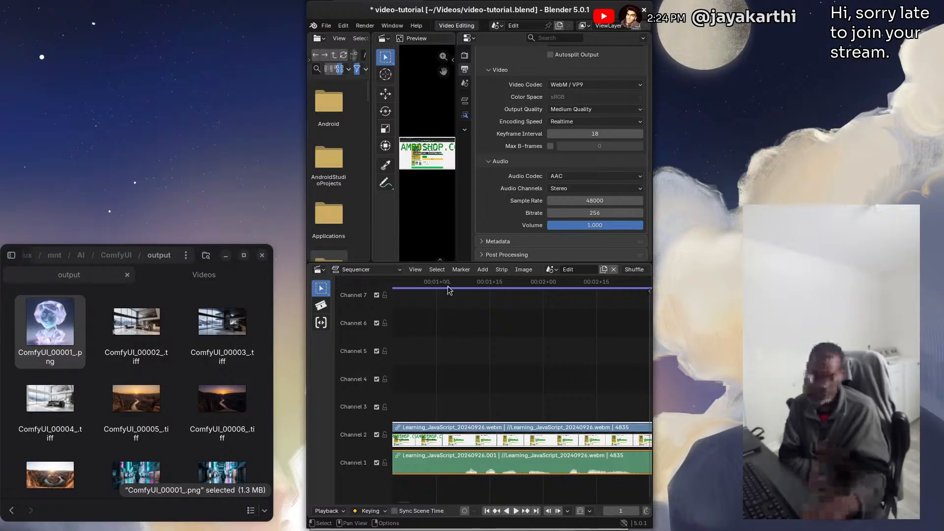
click(345, 26)
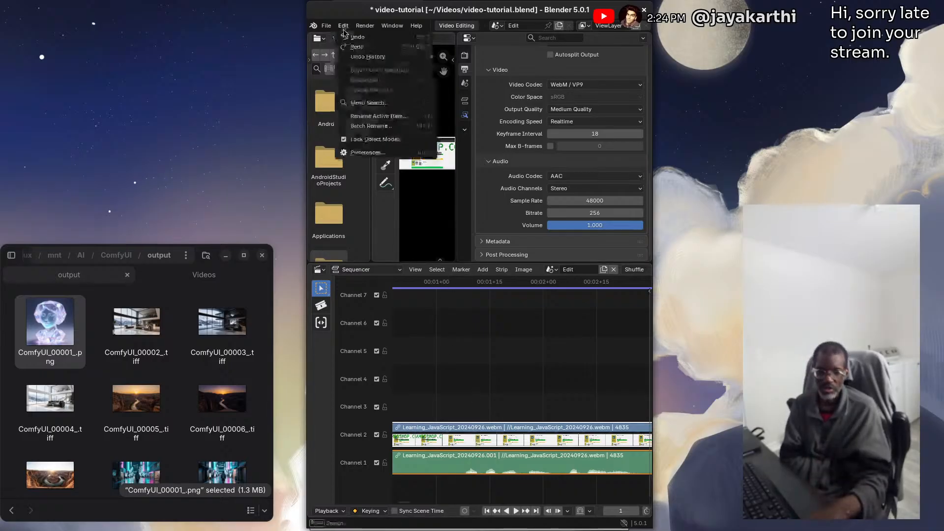
click(347, 38)
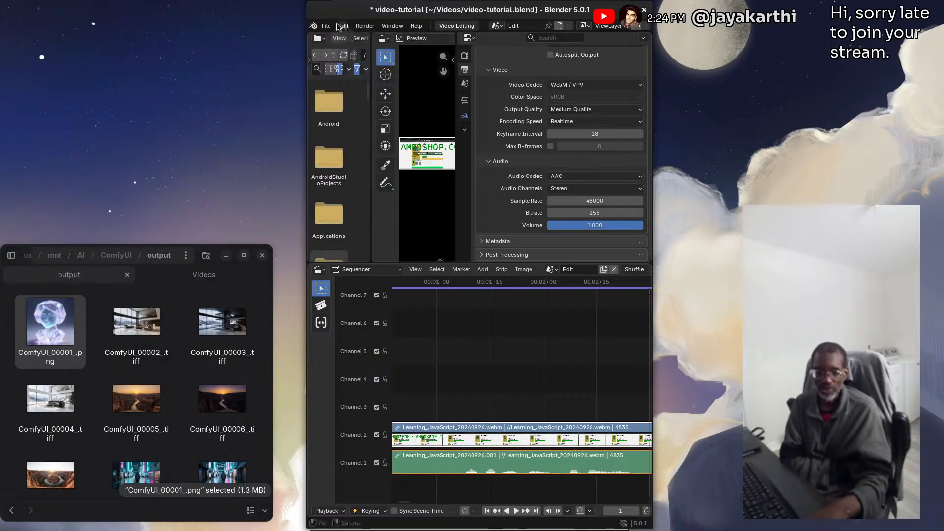
click(343, 26)
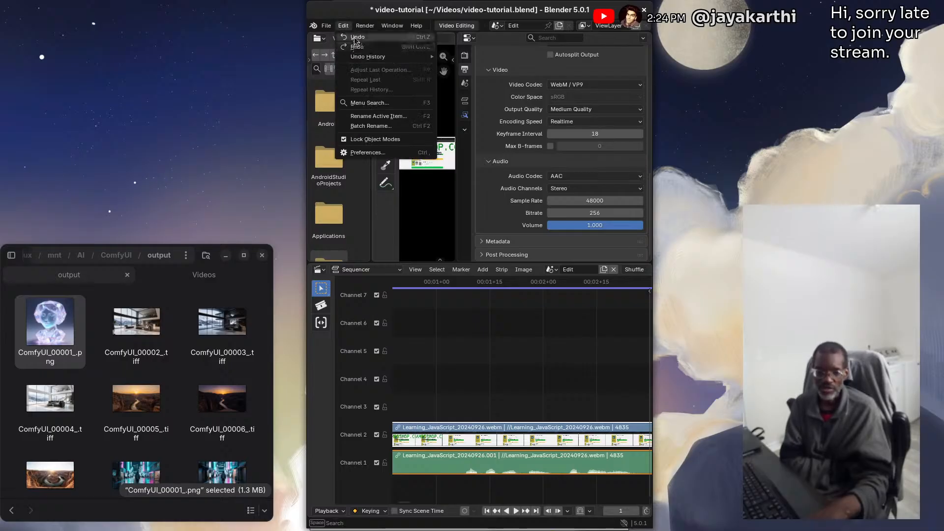
click(488, 411)
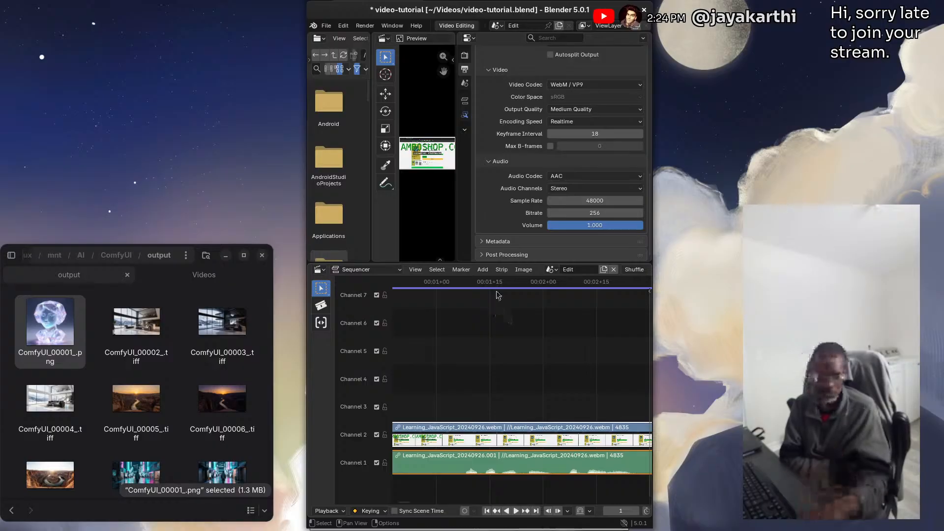
click(501, 270)
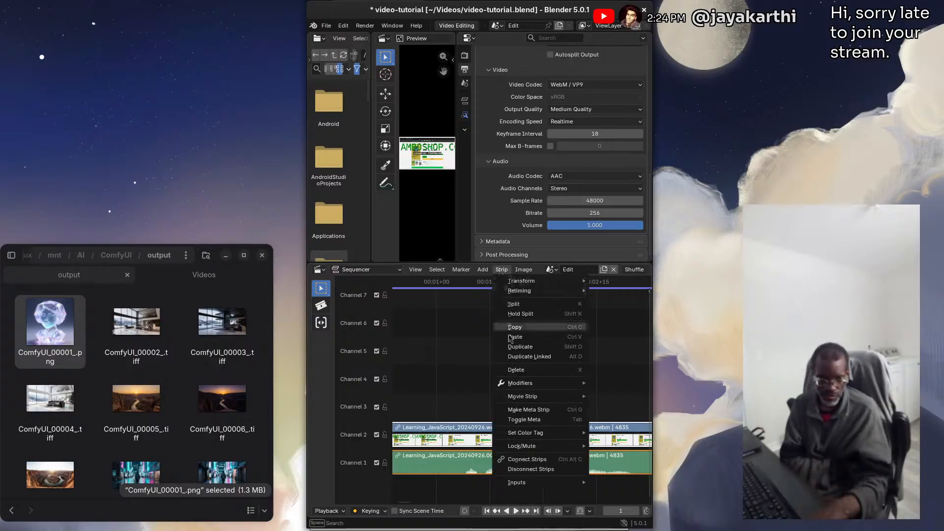
mouse_move(511, 401)
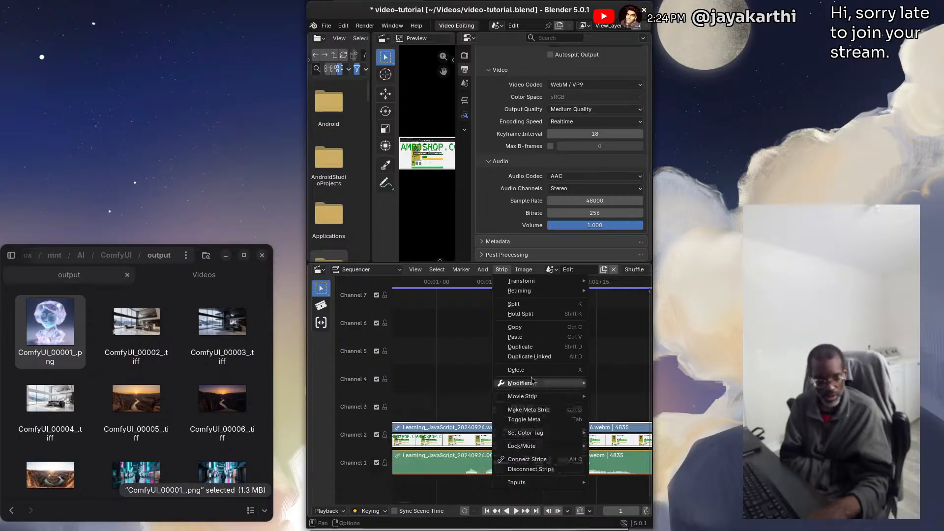
mouse_move(529, 297)
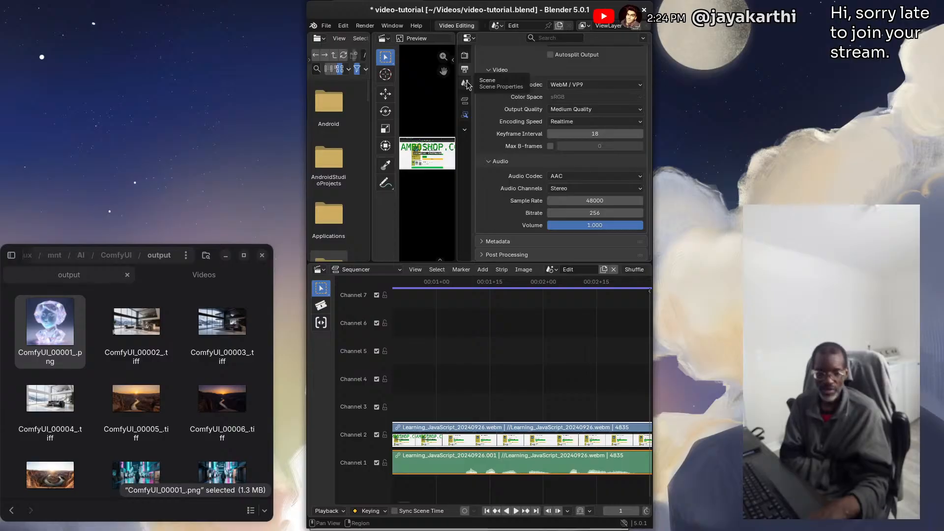
Show the movie strip's time properties and set the scene's end frame to 4835
click(464, 102)
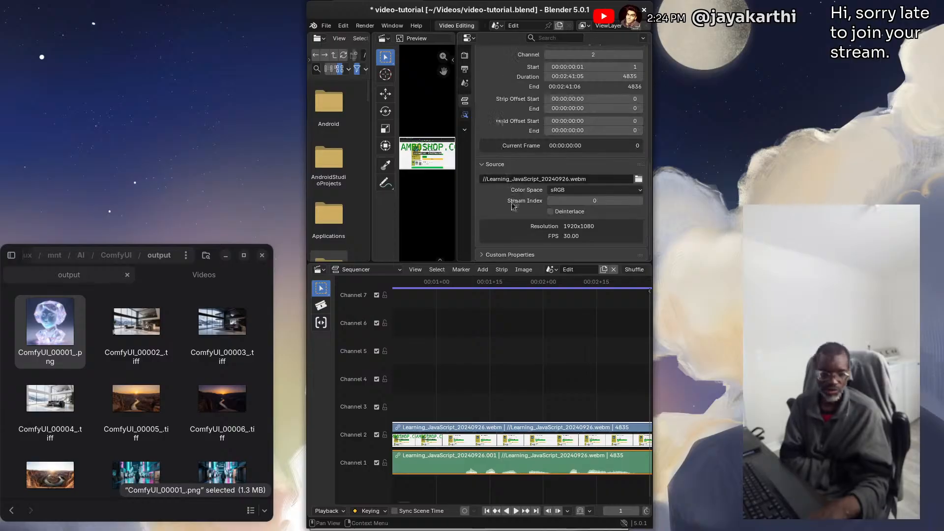
scroll(493, 109, up, 2)
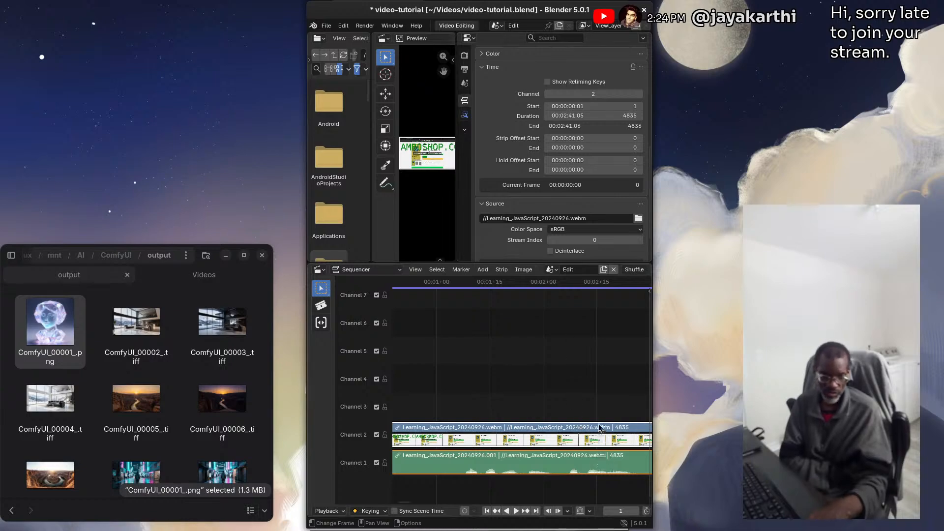
scroll(600, 427, down, 2)
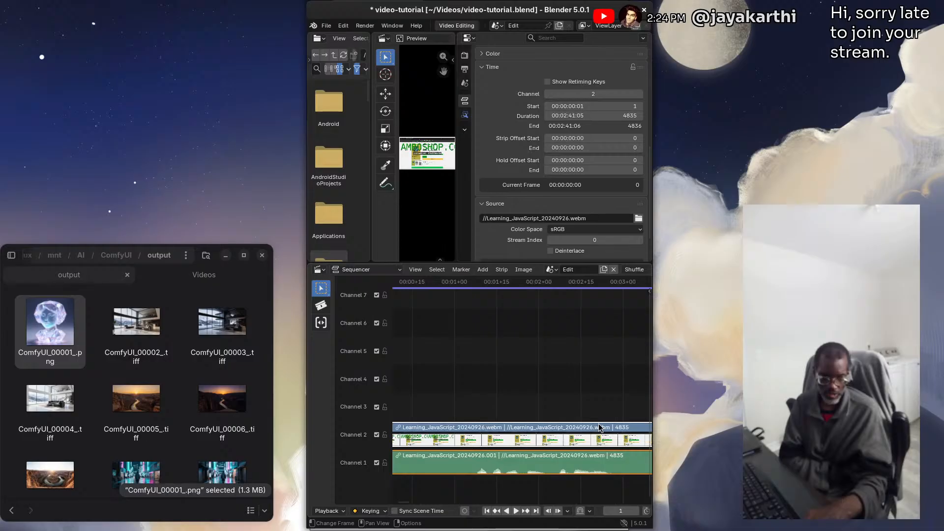
scroll(638, 510, down, 5)
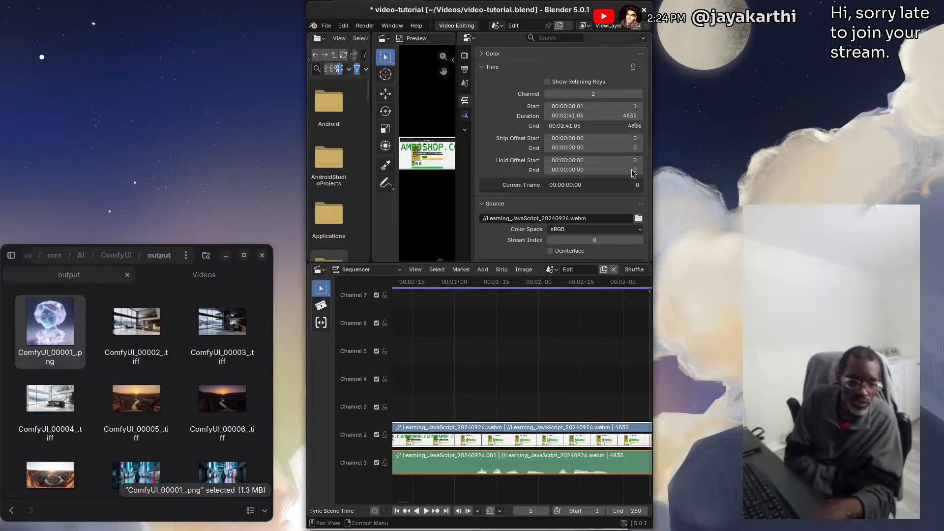
click(634, 511)
text(48)
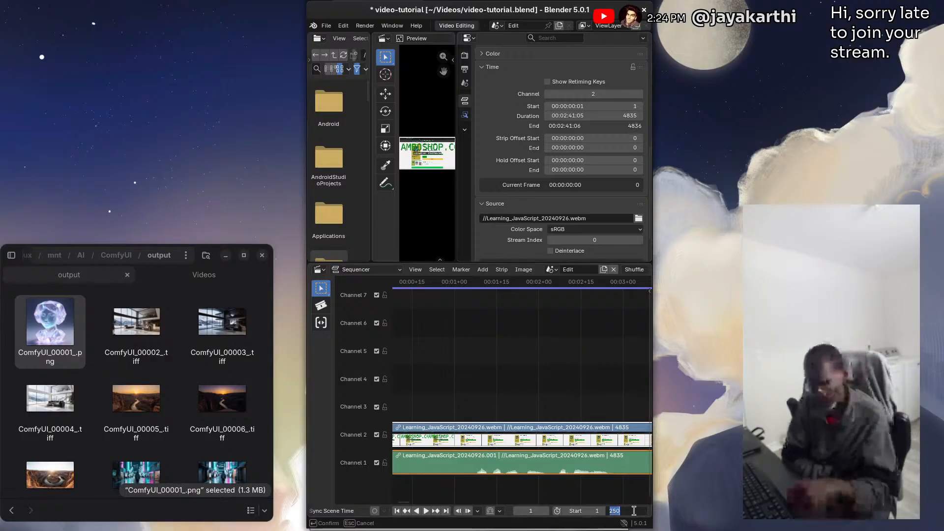
text(3)
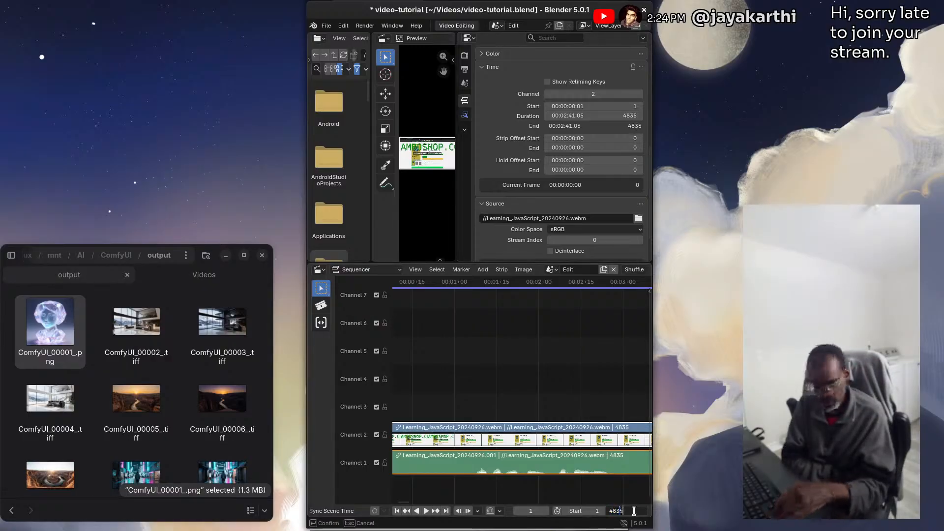
text(5)
key(Return)
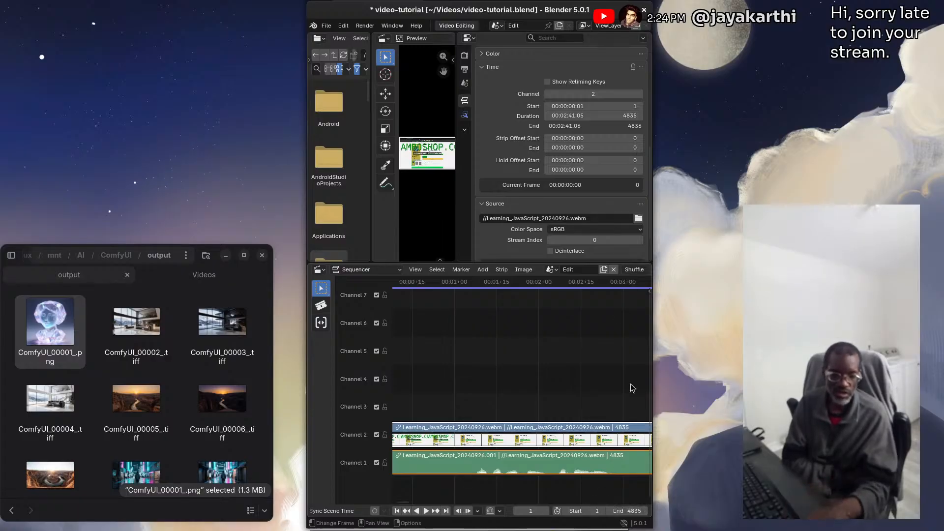
Set the scene's end frame to 4836, matching the movie strip's end
click(632, 512)
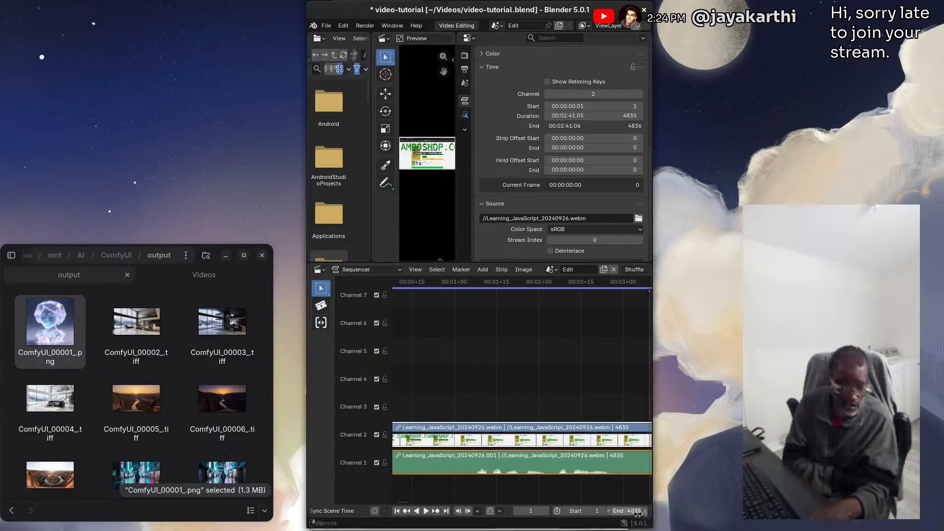
text(4836)
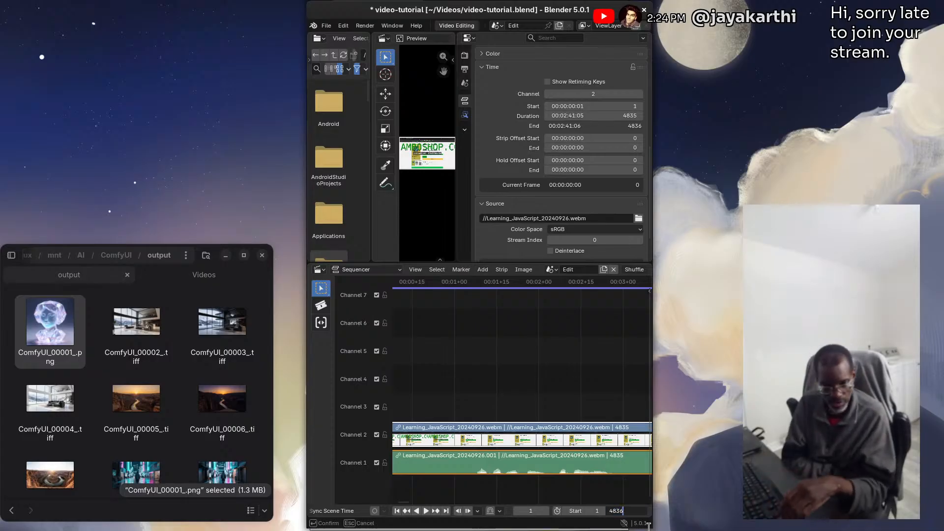
key(Return)
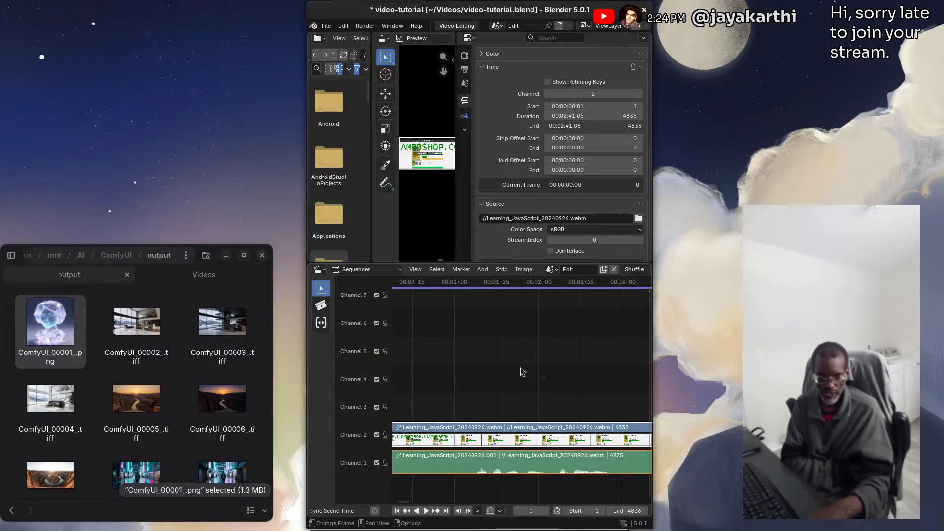
Deselect the strips, fit the whole movie in the timeline and scrub through its later part to about frame 3598
click(525, 348)
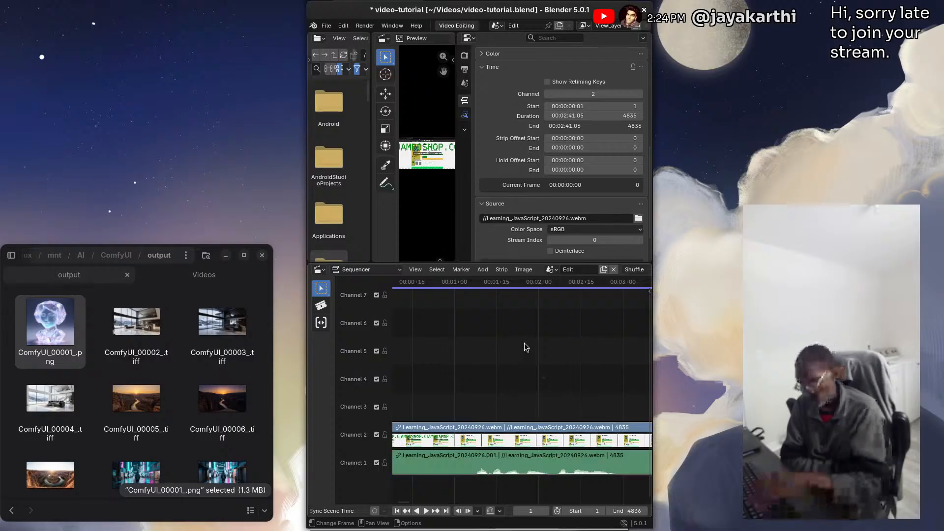
key(Home)
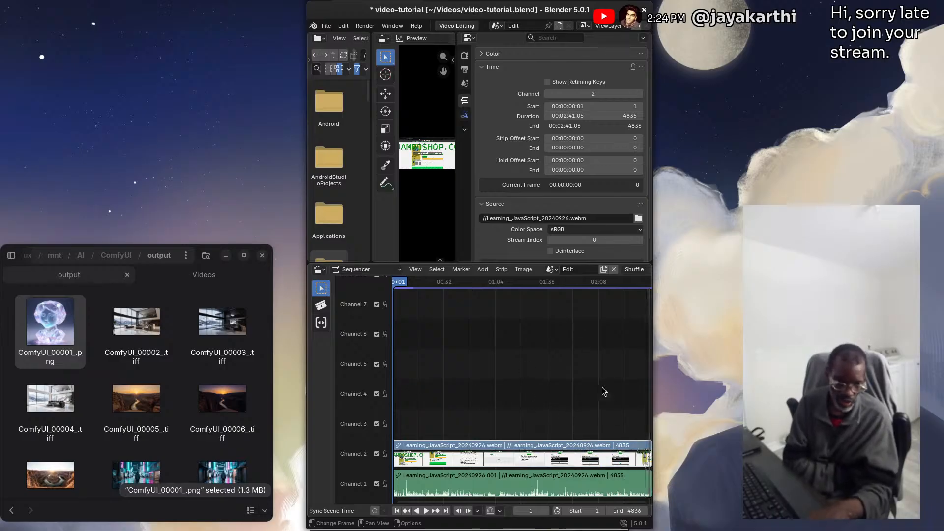
drag(601, 284, 614, 283)
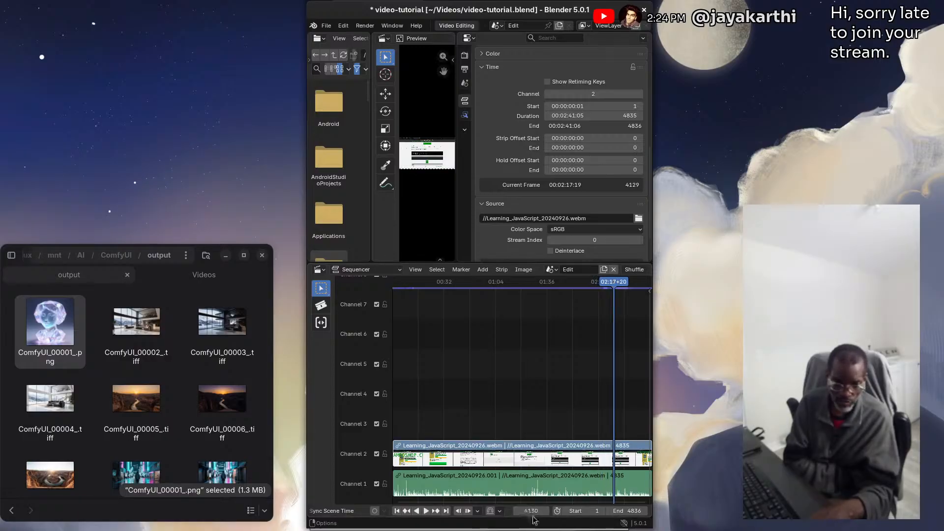
drag(620, 286, 556, 280)
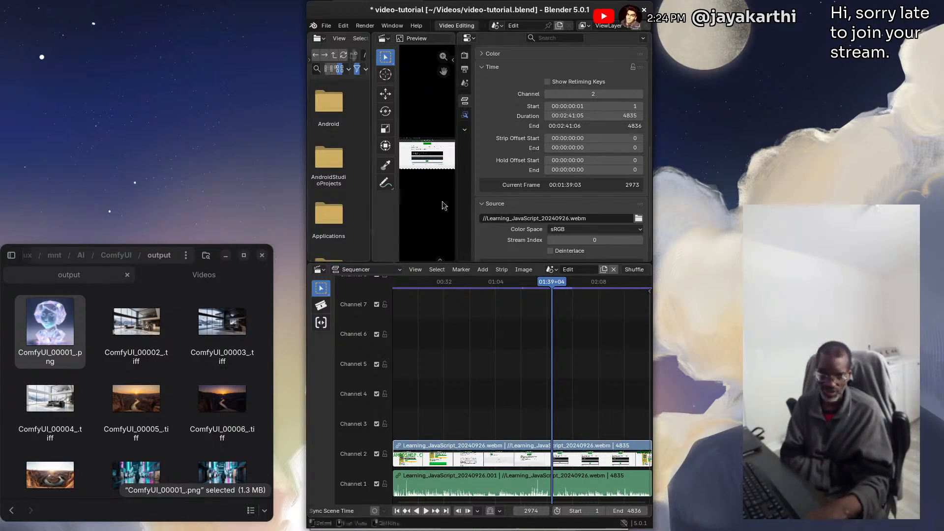
drag(547, 281, 585, 289)
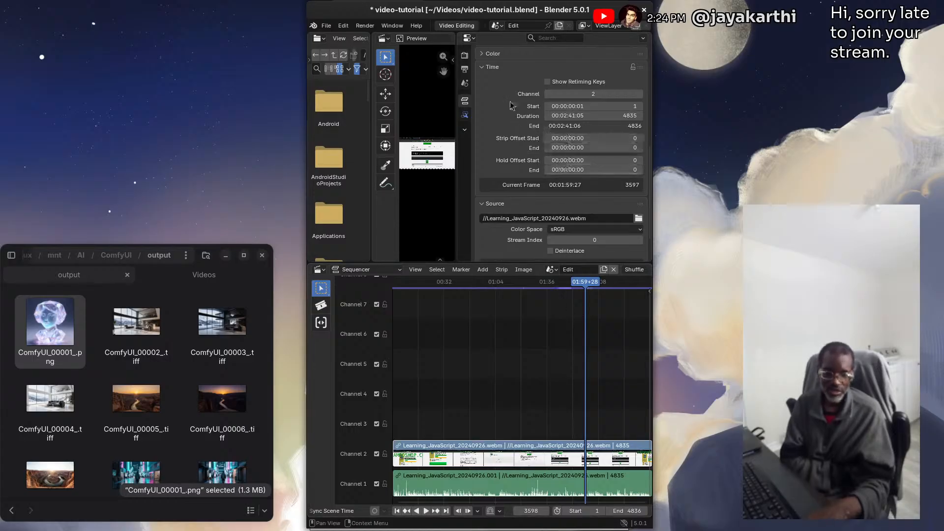
Review the scene's render settings and its output format and frame range, and move the playhead to about frame 2028
scroll(511, 105, up, 8)
scroll(511, 104, up, 1)
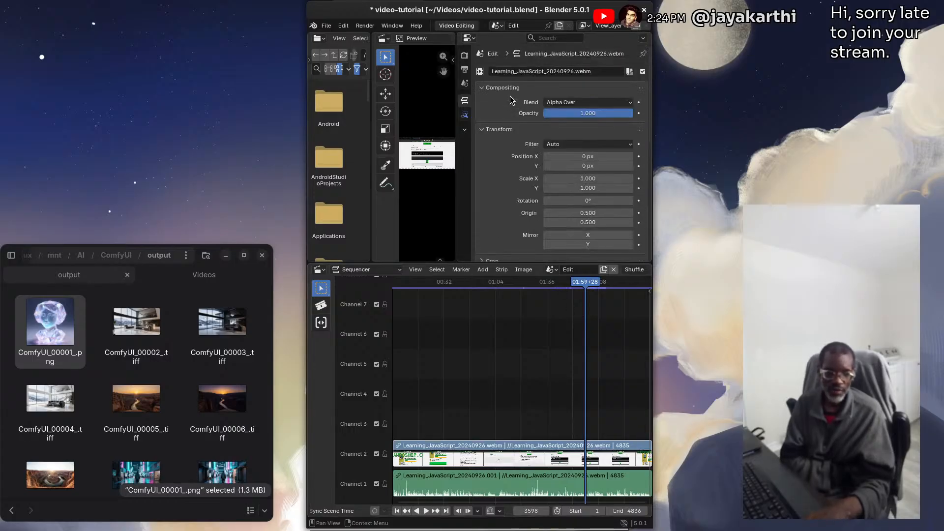
click(465, 55)
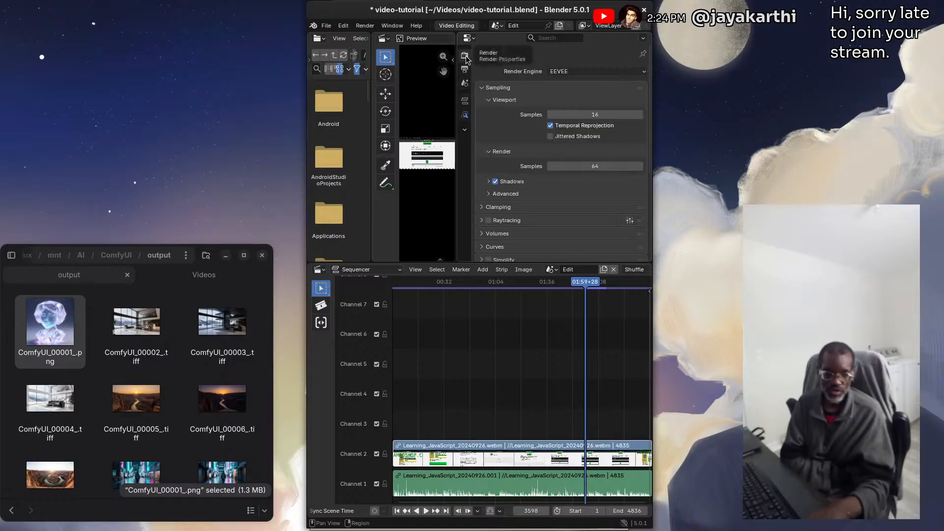
click(465, 73)
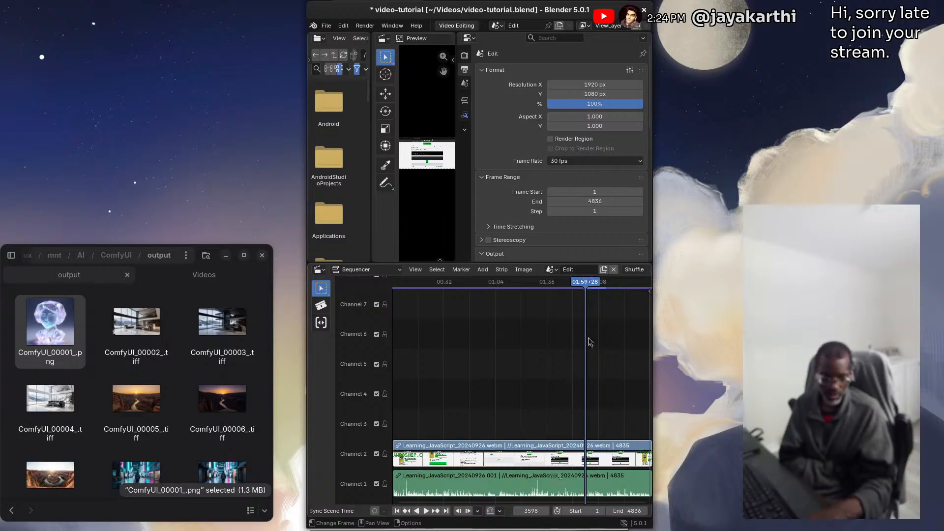
drag(586, 286, 502, 304)
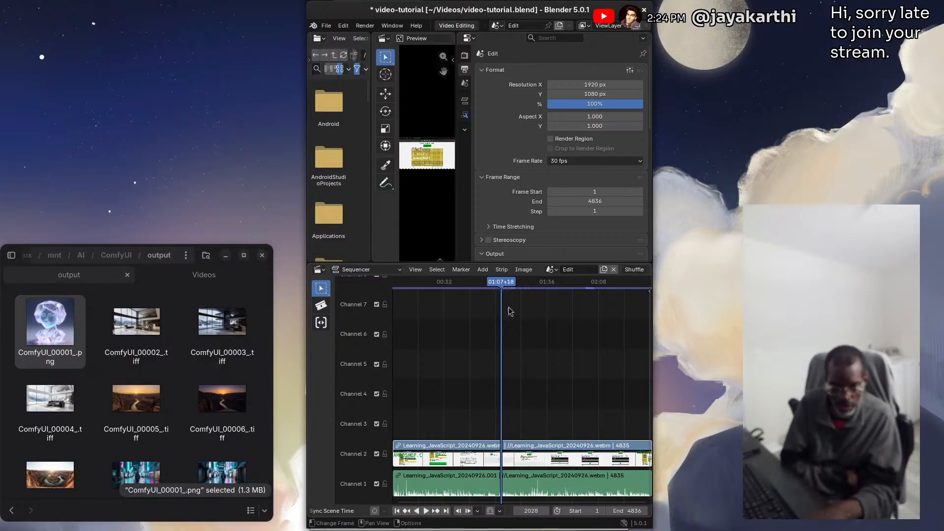
Move the playhead to frame 2974, select the movie and sound strips, and show the movie strip's time properties
drag(503, 292, 552, 291)
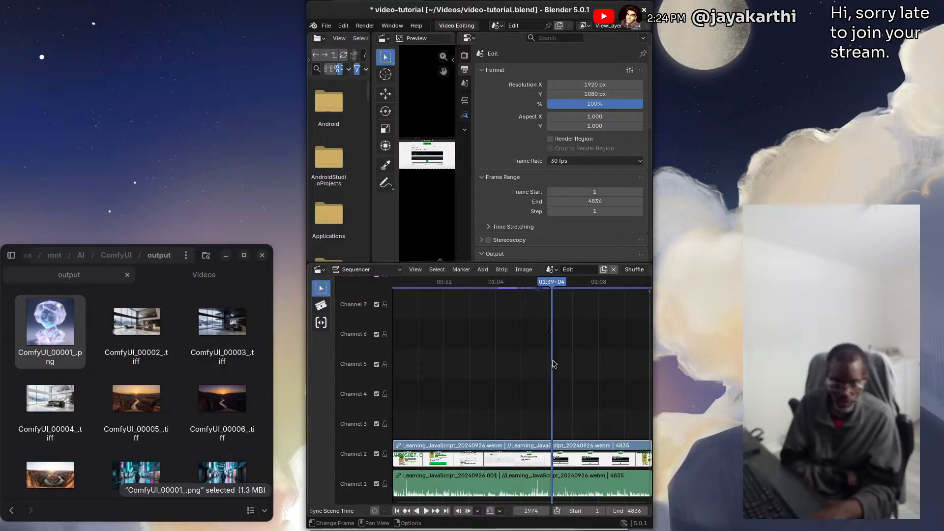
click(496, 453)
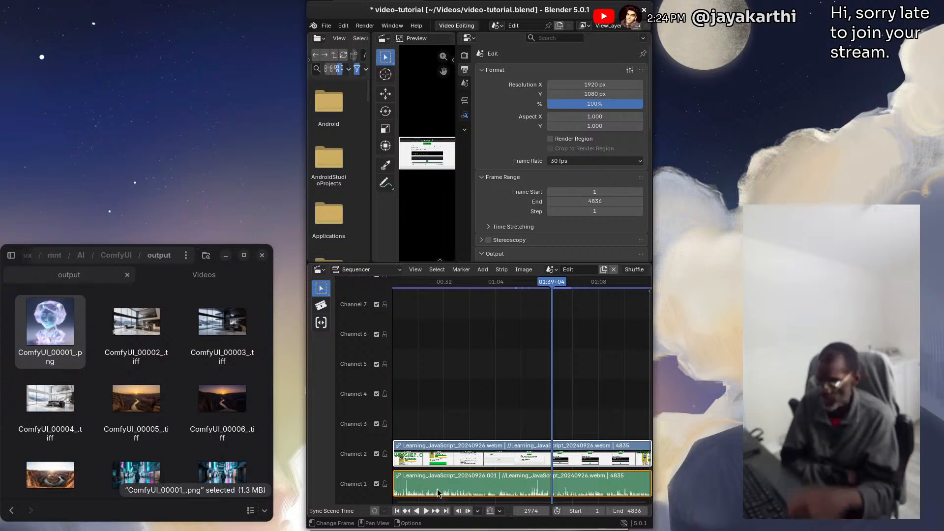
click(503, 270)
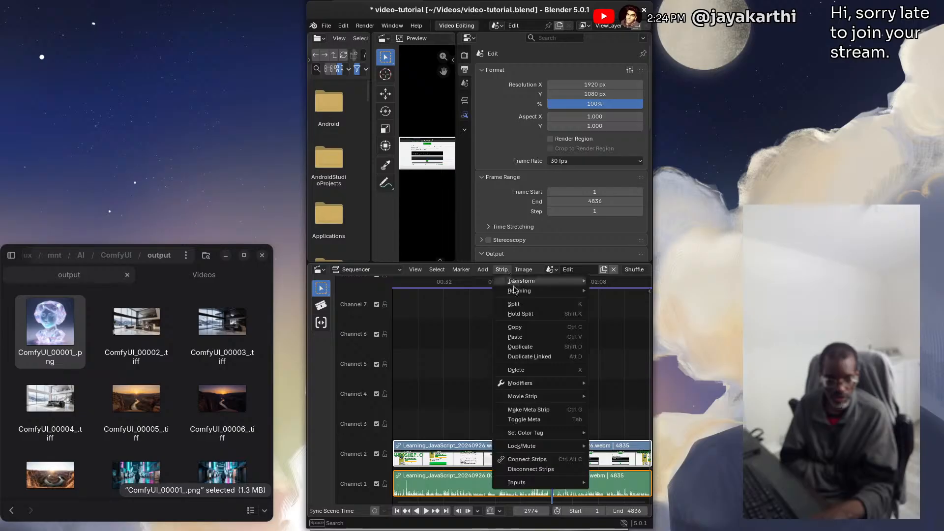
mouse_move(519, 293)
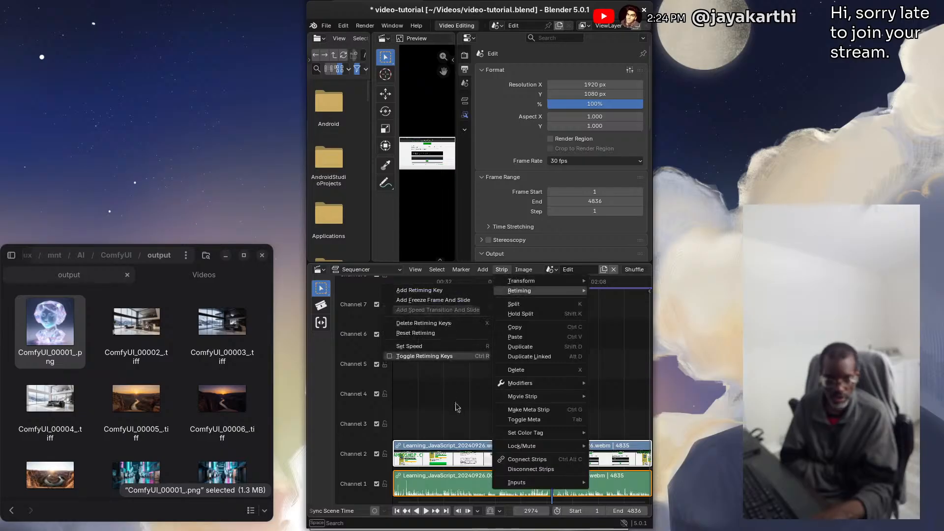
click(465, 102)
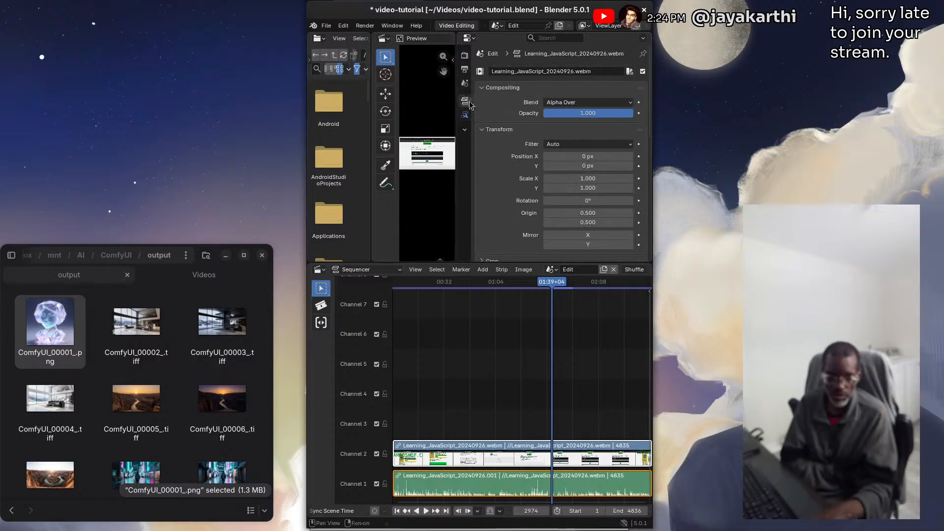
scroll(524, 147, down, 5)
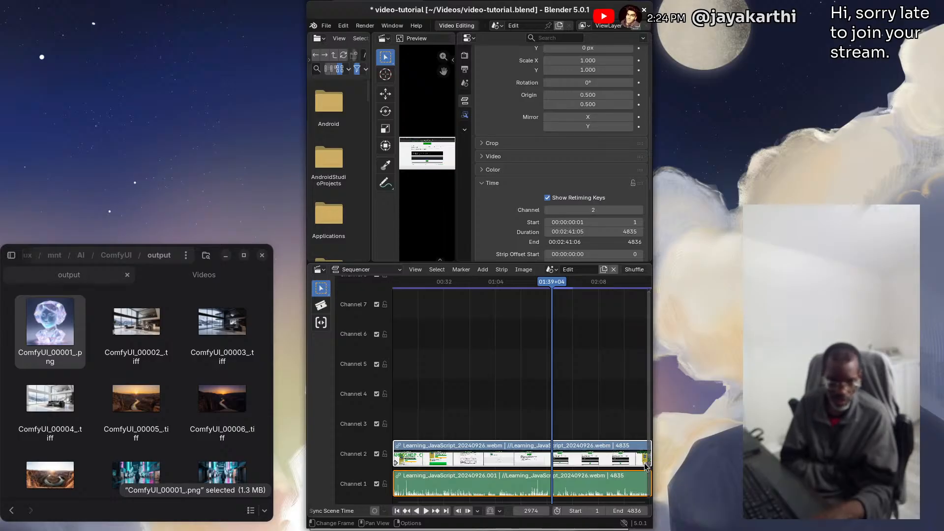
Speed up the movie strip to about 218% by pulling its end retiming key to frame 2216, and save the project
scroll(595, 419, up, 1)
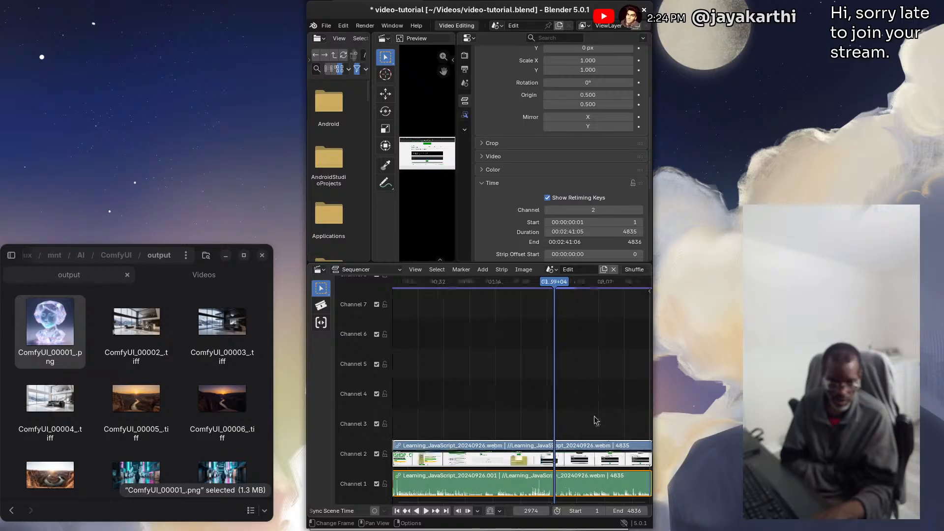
scroll(595, 420, down, 2)
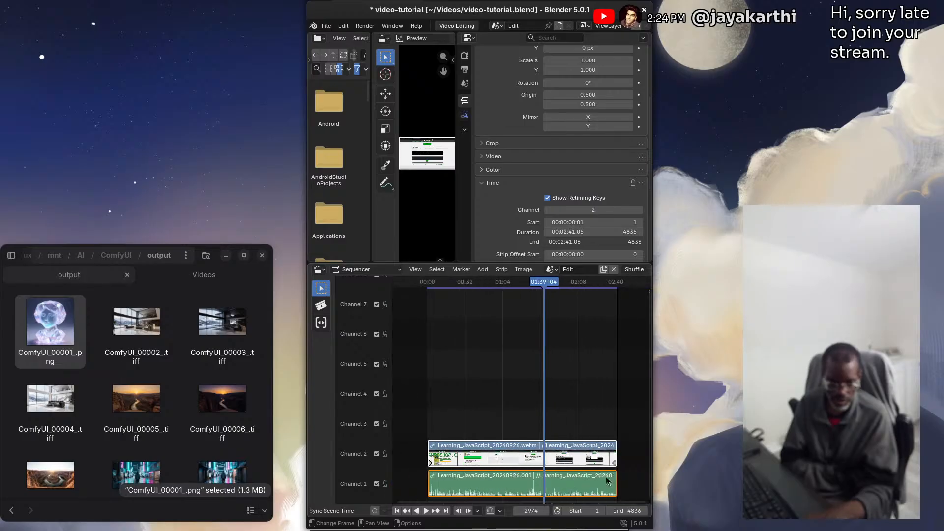
drag(614, 464, 506, 460)
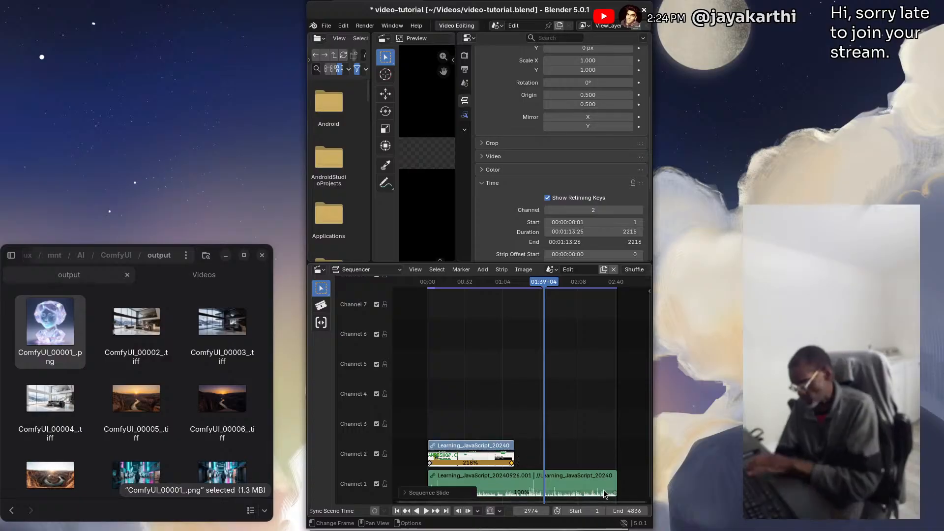
key(ctrl+s)
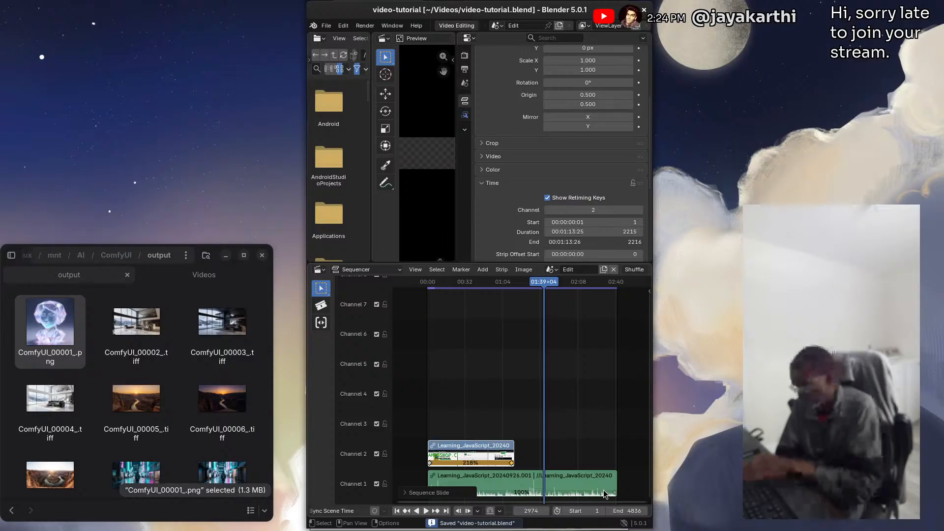
Undo the movie strip's last speed change
key(ctrl+z)
key(ctrl+s)
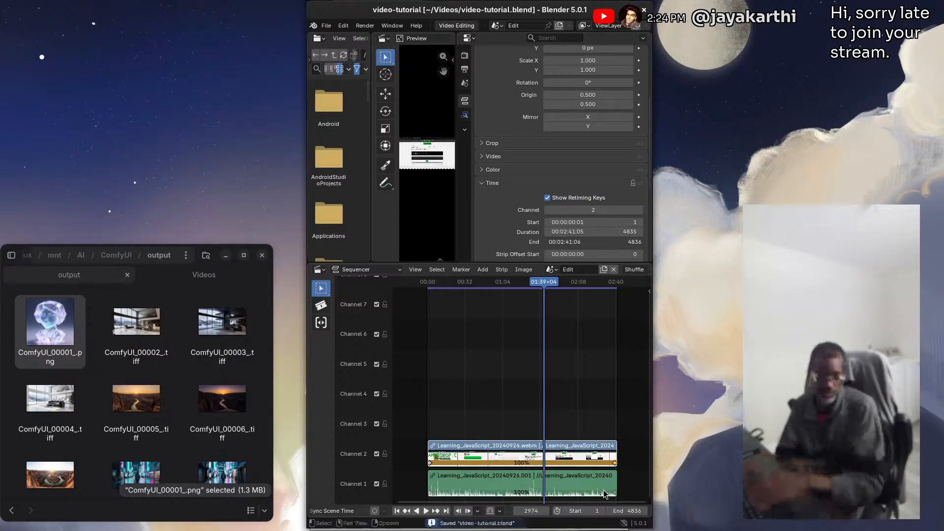
Select both the movie and sound strips and group them into one meta strip
drag(473, 403, 540, 485)
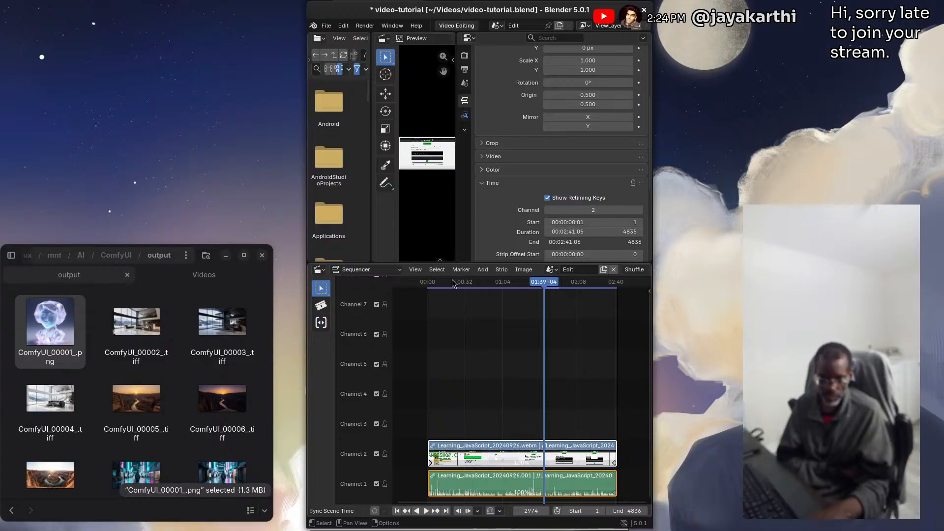
click(483, 270)
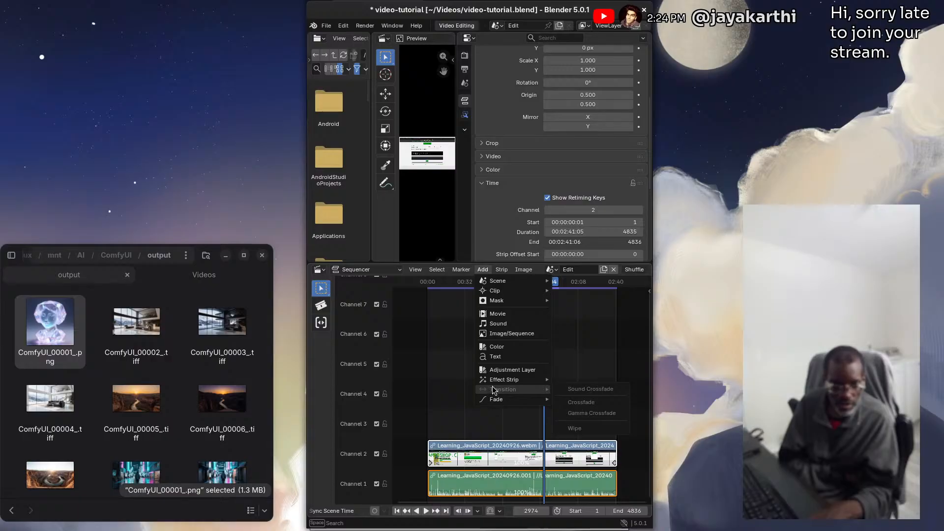
mouse_move(495, 385)
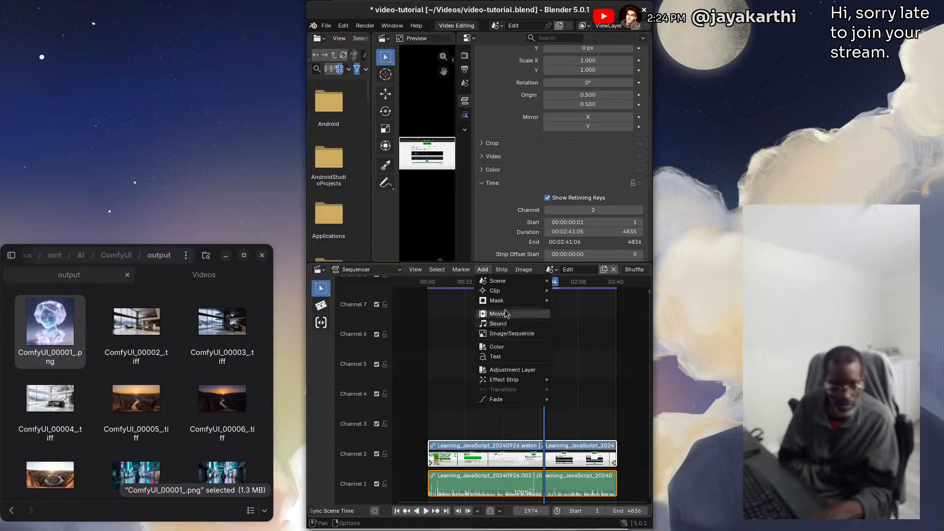
mouse_move(543, 281)
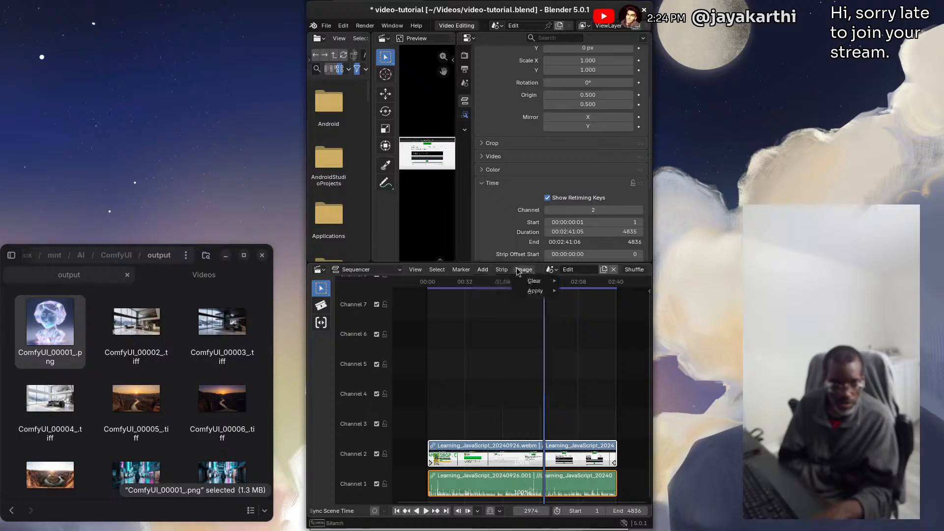
mouse_move(506, 272)
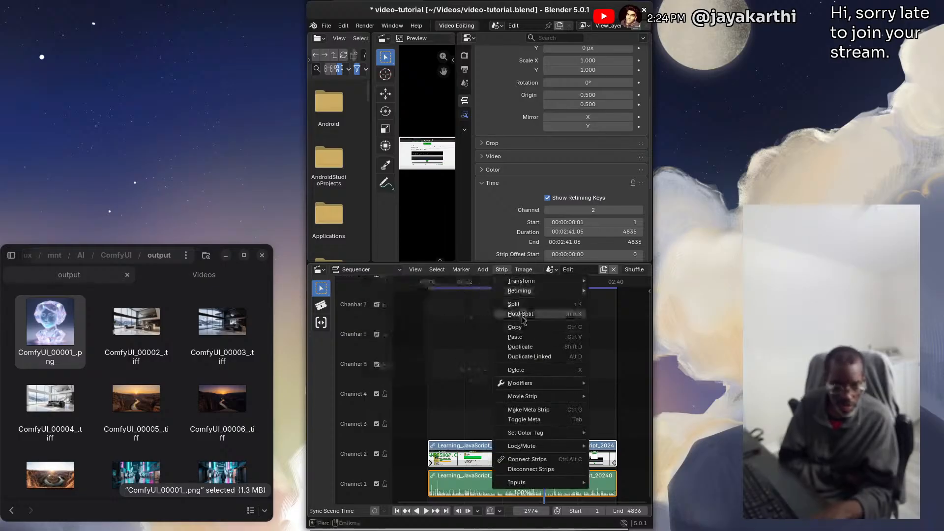
click(539, 412)
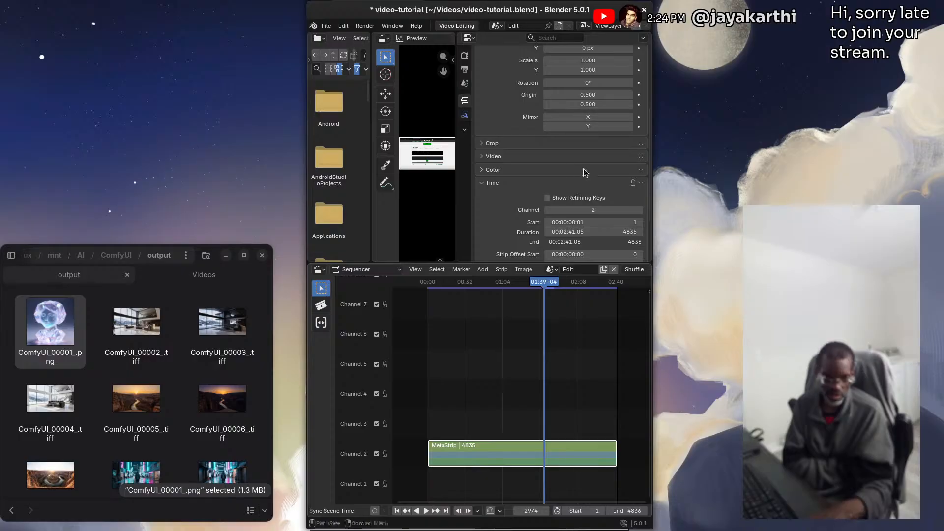
Show the meta strip's retiming keys and try to shorten the strip by moving its end key earlier
click(547, 198)
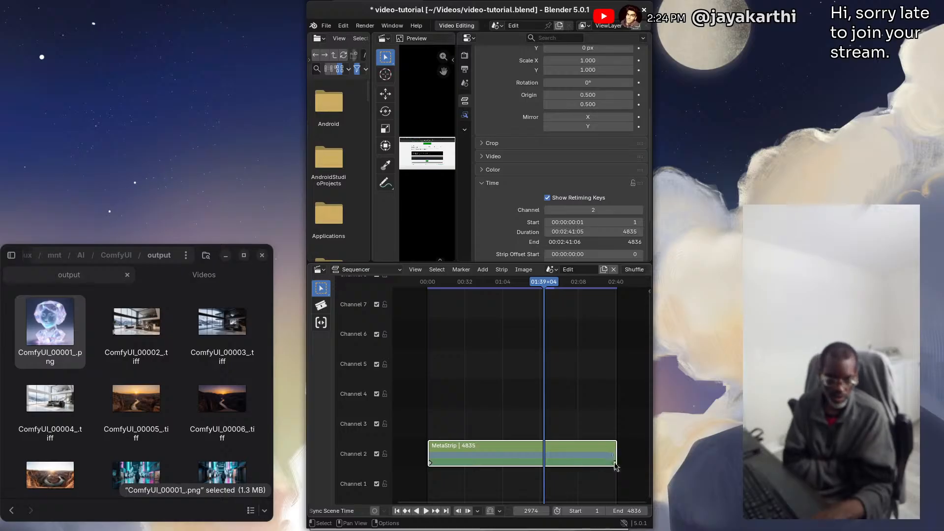
drag(618, 465, 585, 461)
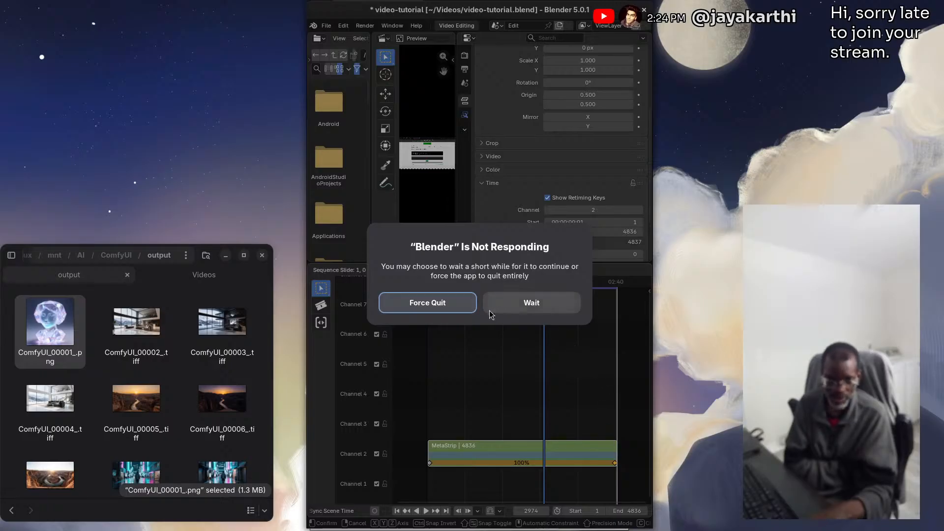
Force quit the unresponsive Blender, launch it again and dismiss the splash screen
click(511, 302)
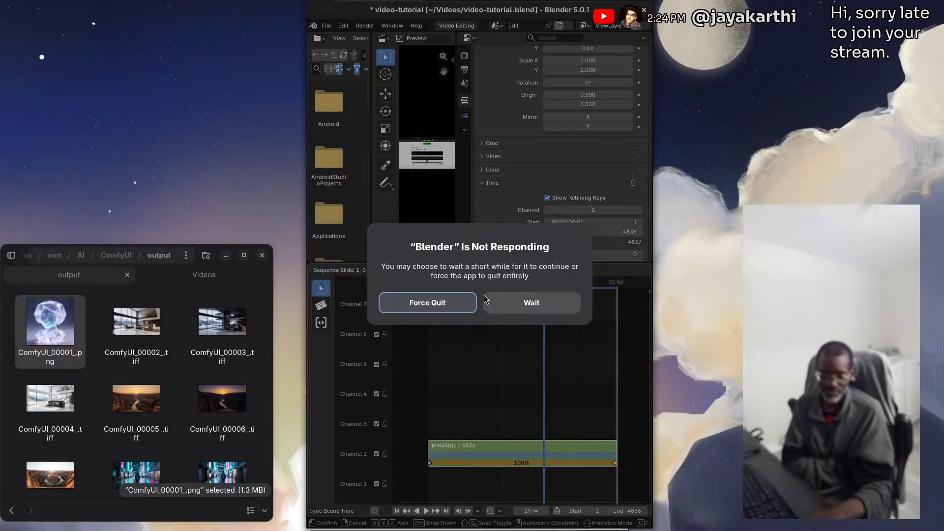
click(427, 303)
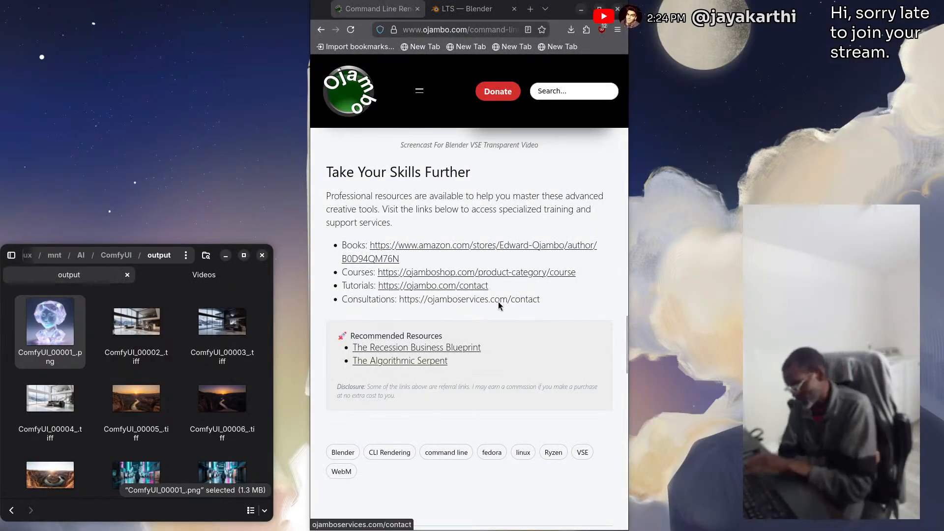
key(super)
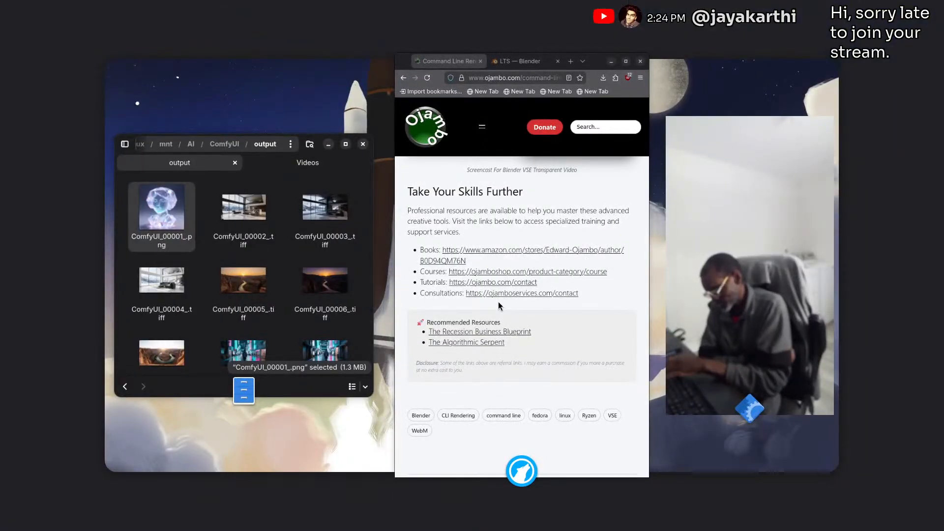
click(498, 306)
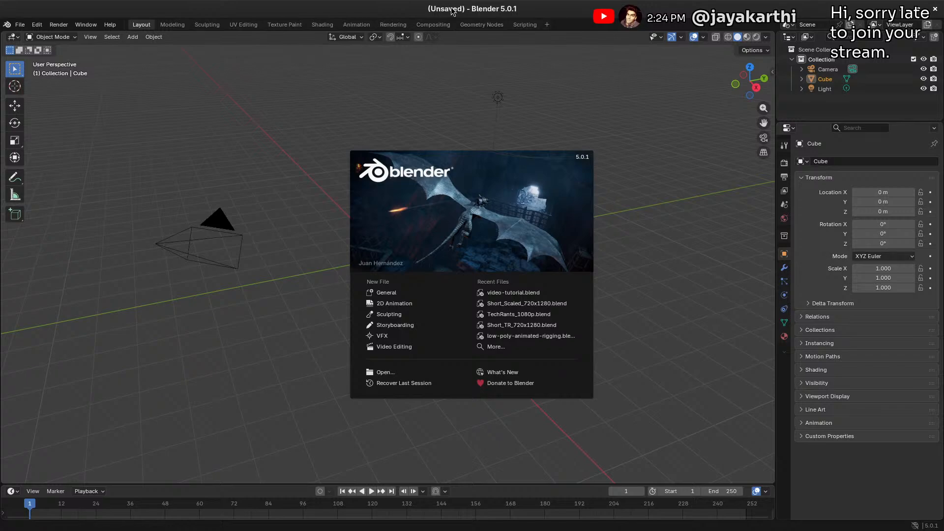
click(22, 24)
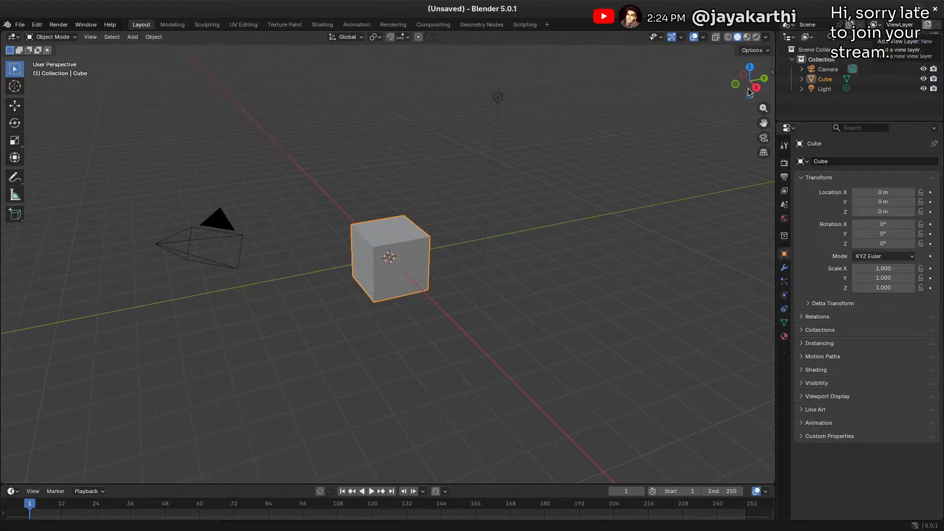
Restore the Blender window from full screen and resize it into a tall, narrow window covering the browser
double_click(737, 8)
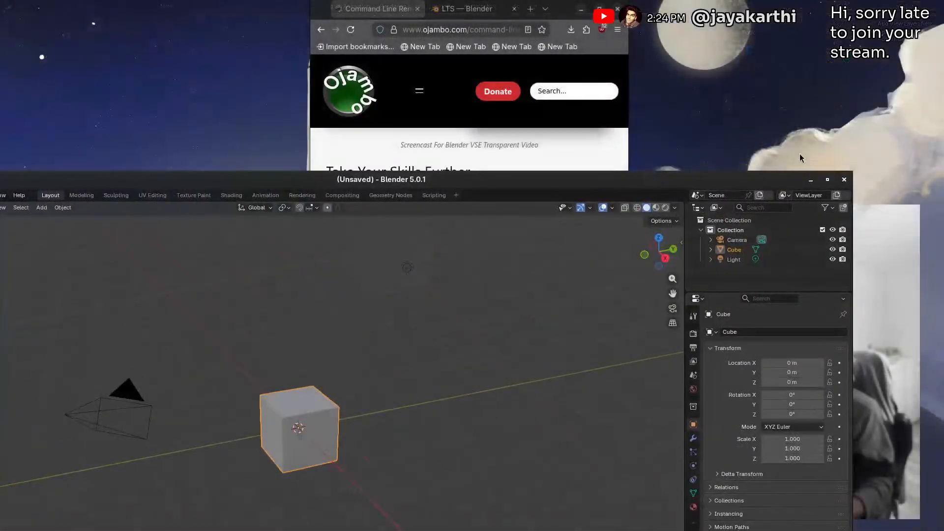
click(827, 179)
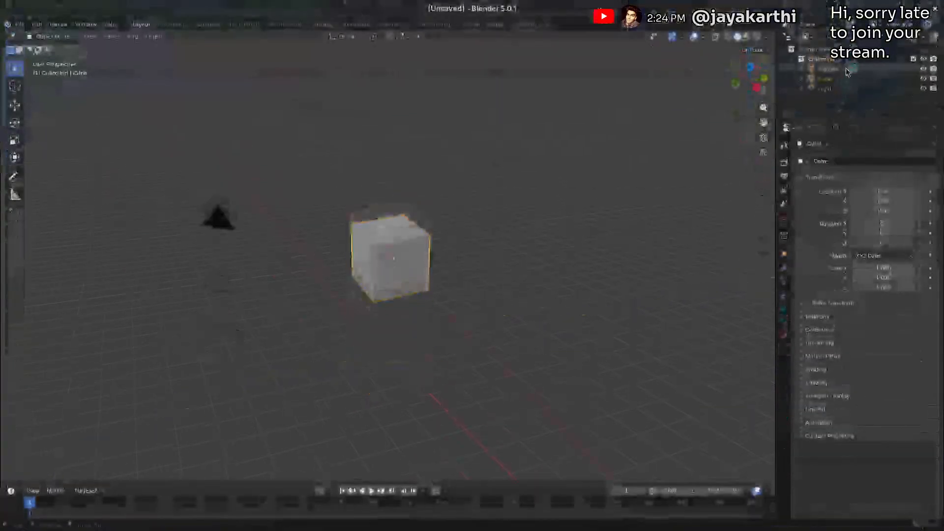
click(918, 9)
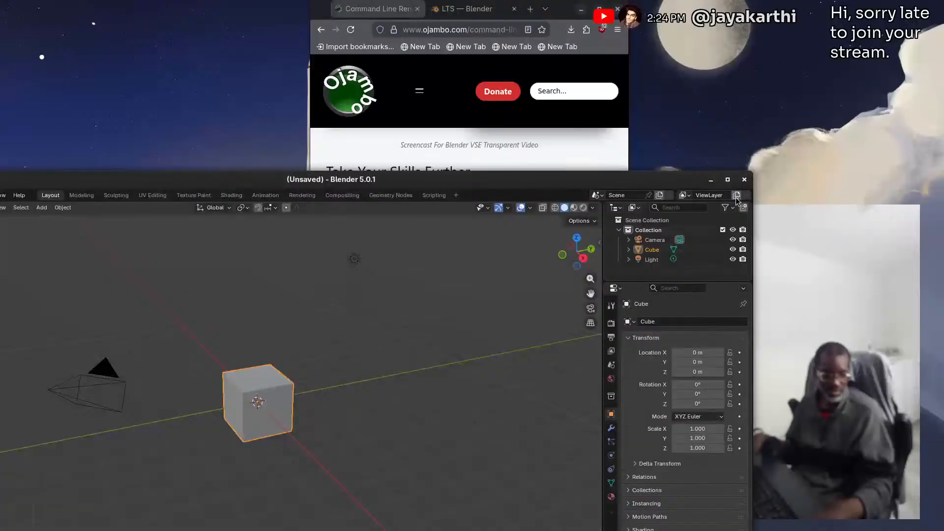
drag(758, 175, 444, 174)
drag(319, 179, 508, 6)
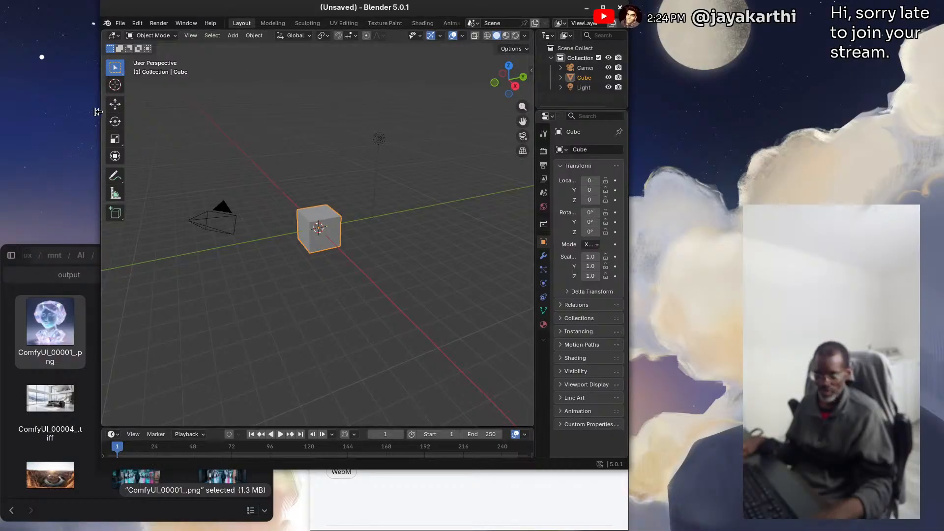
drag(101, 111, 311, 119)
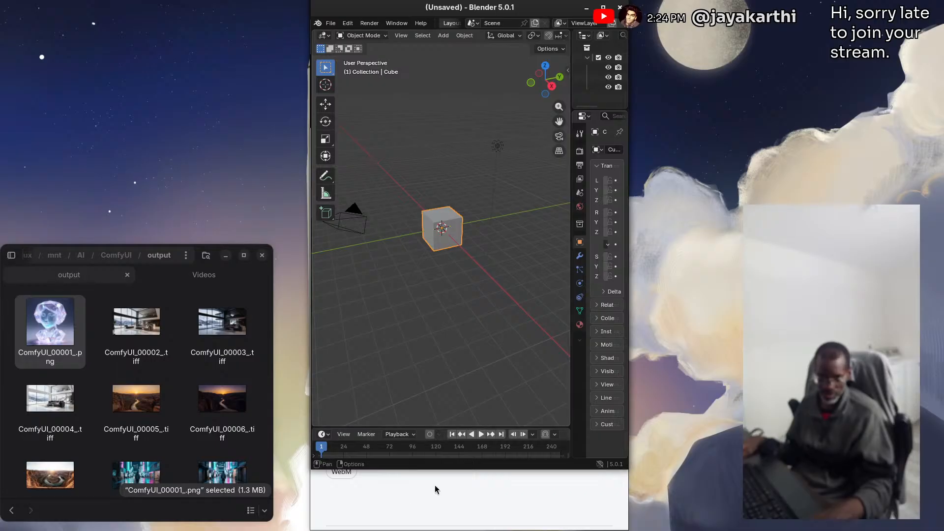
drag(447, 467, 445, 527)
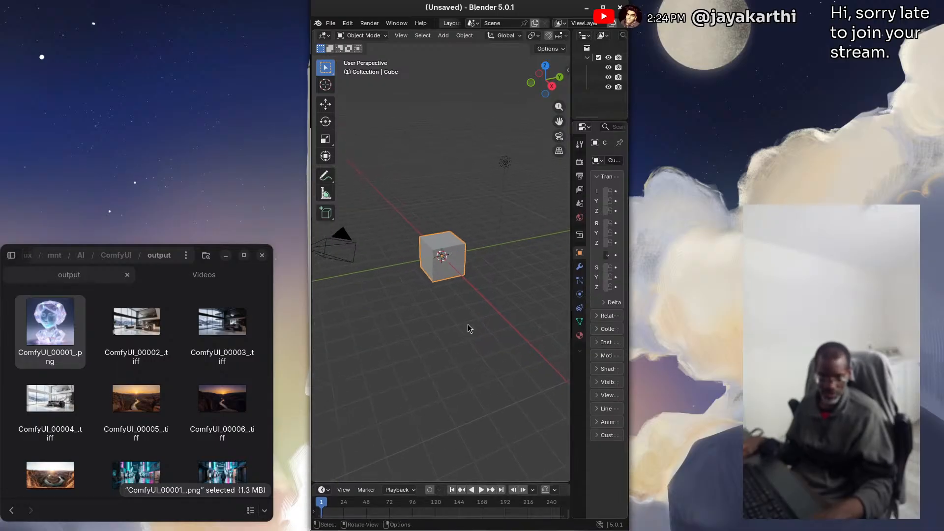
Reopen the recent project video-tutorial.blend
click(330, 24)
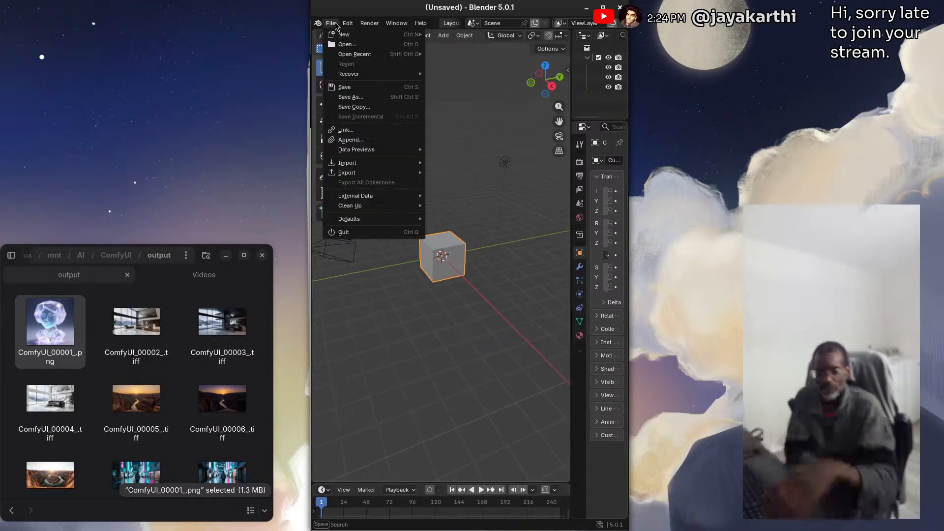
mouse_move(355, 55)
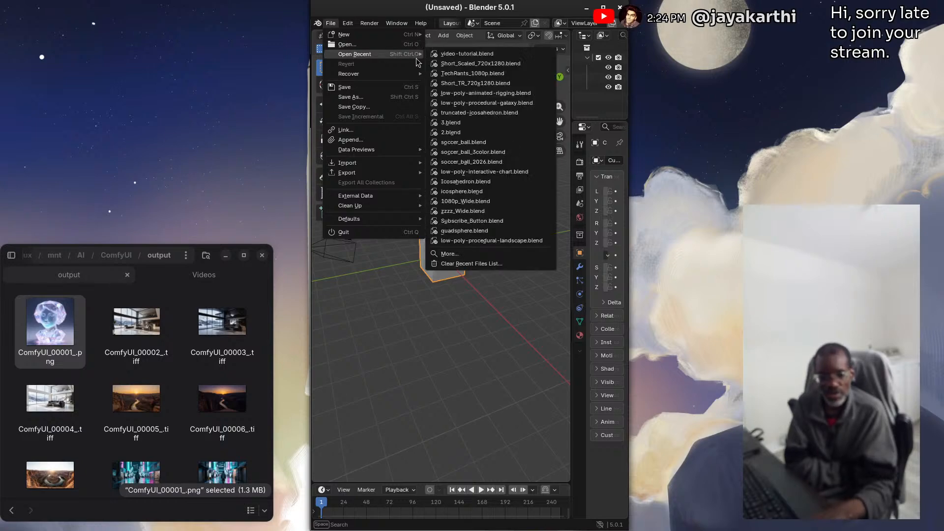
click(487, 54)
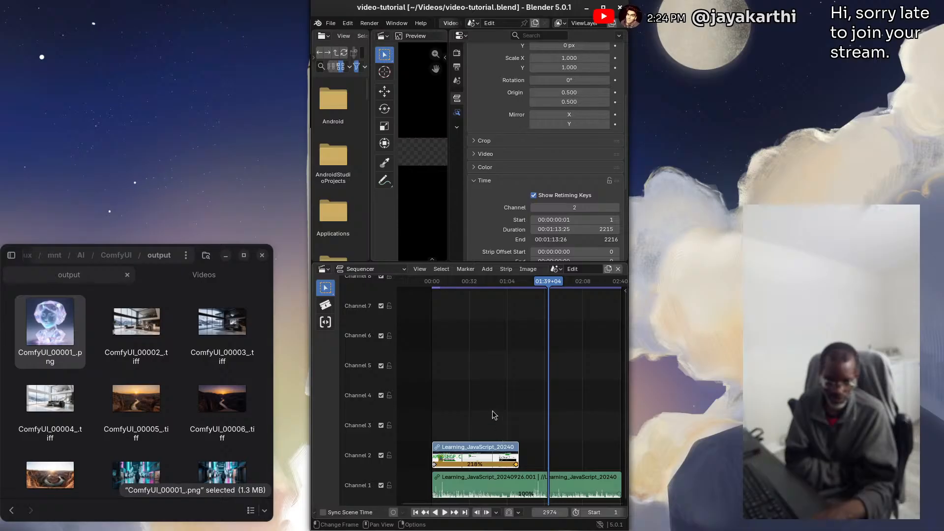
Delete the existing movie strip and its sound strip from the sequencer
key(alt+a)
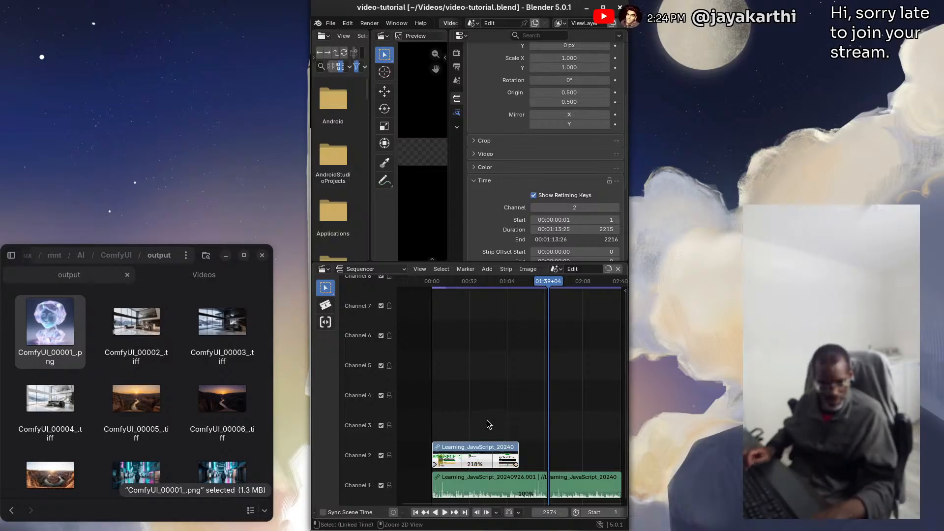
drag(489, 465, 487, 466)
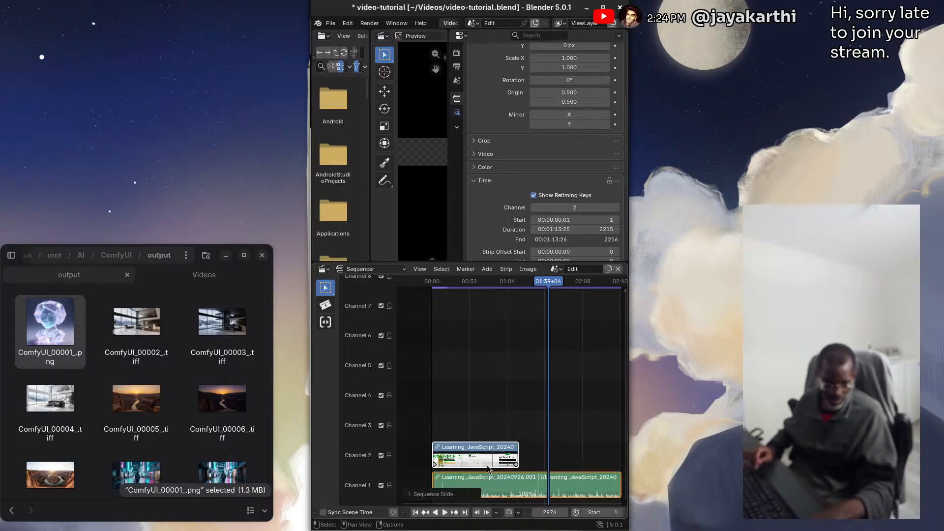
mouse_move(474, 416)
mouse_down()
mouse_move(511, 453)
mouse_move(512, 497)
mouse_up()
key(Delete)
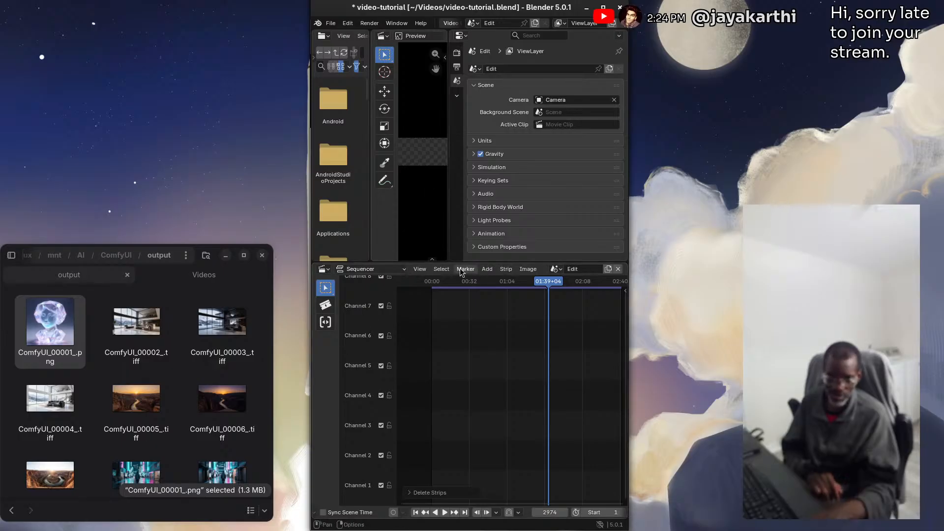
Add Learning_JavaScript_20240926.webm as a movie strip with sound at the start of the timeline on channels 1 and 2, and save the project
click(487, 269)
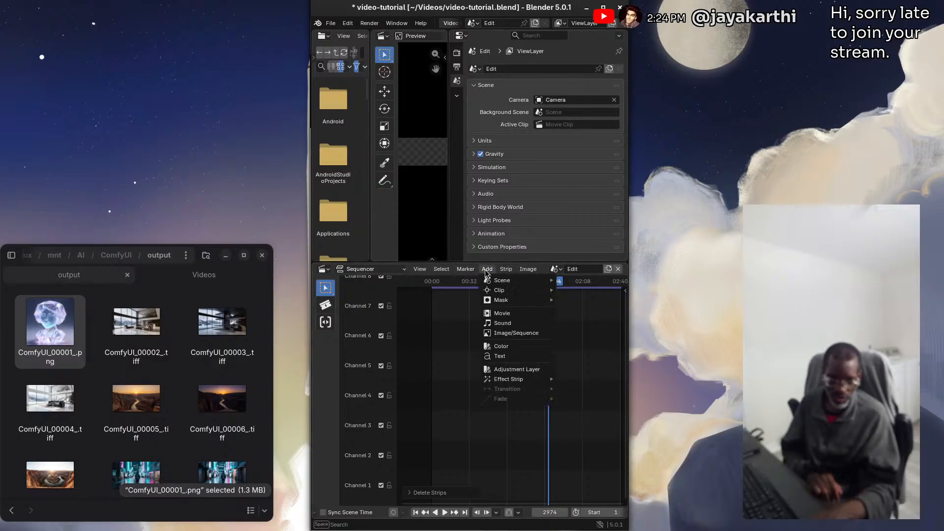
click(502, 314)
scroll(343, 227, down, 5)
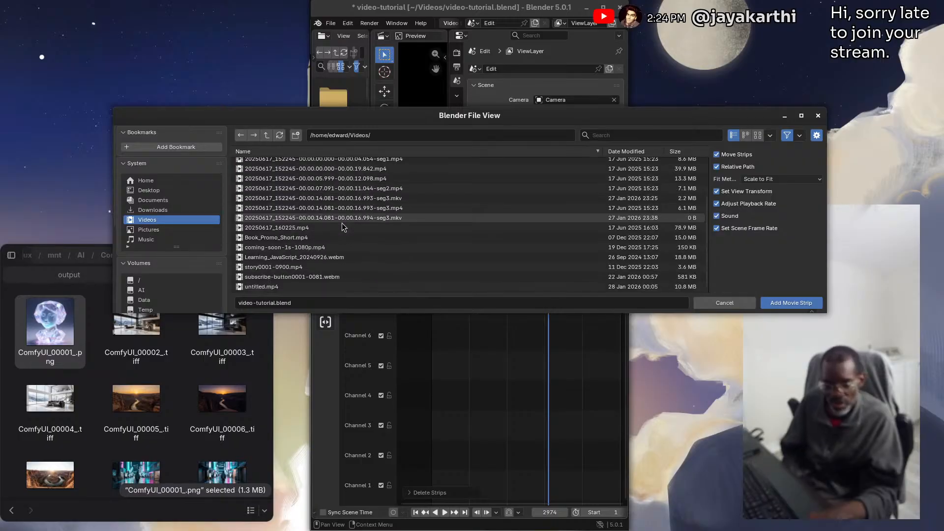
click(550, 257)
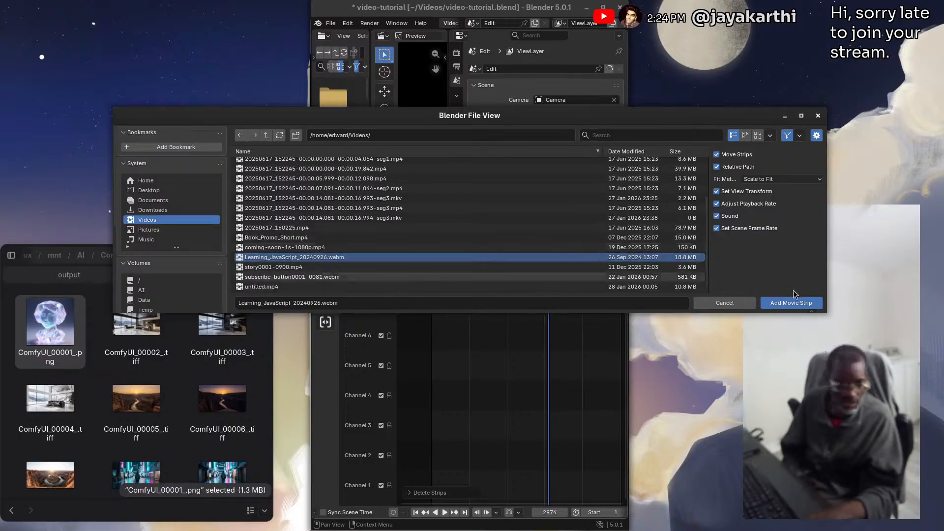
click(802, 305)
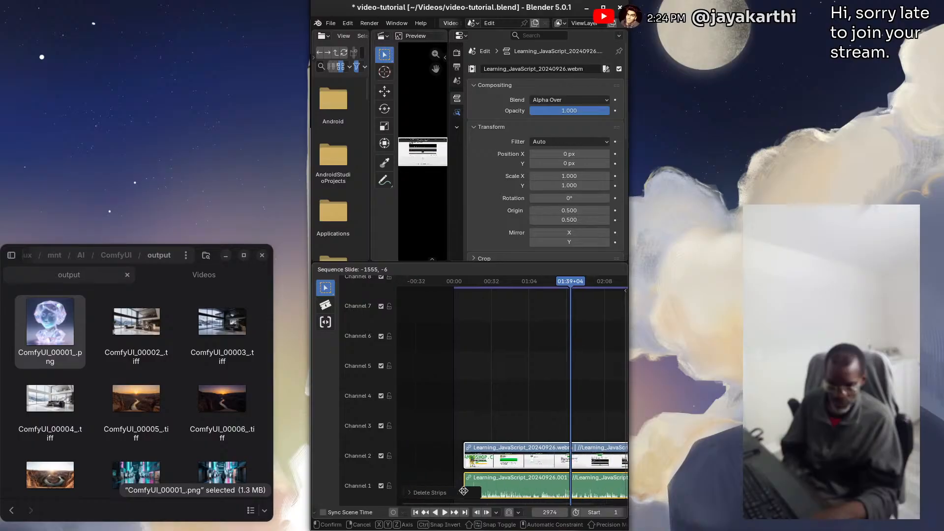
click(459, 490)
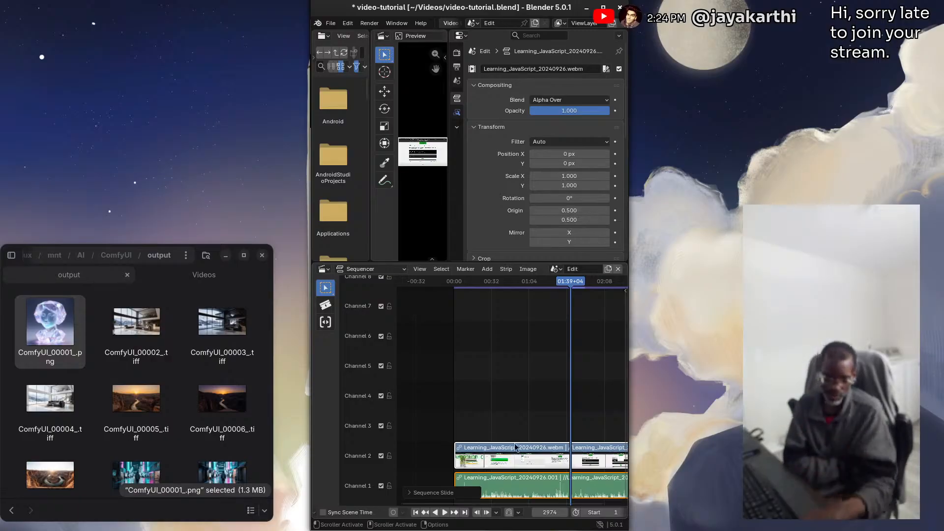
click(331, 23)
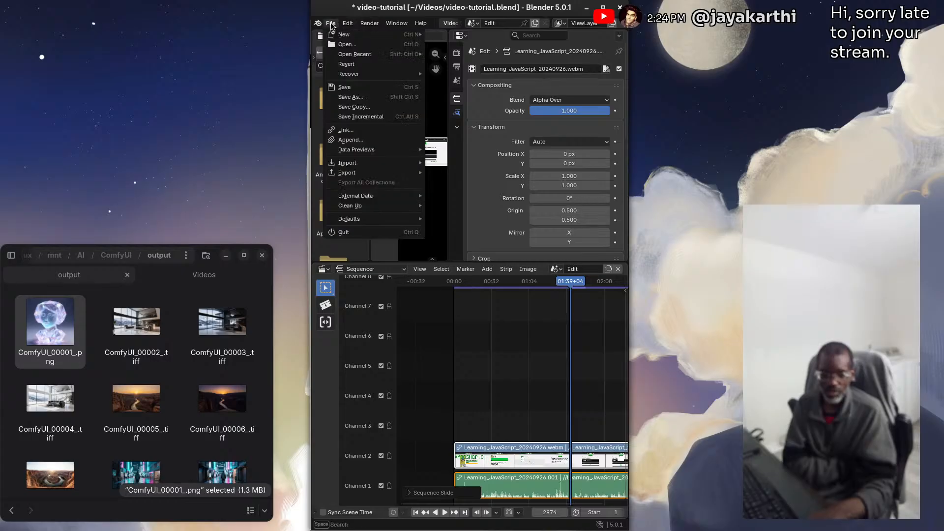
click(354, 88)
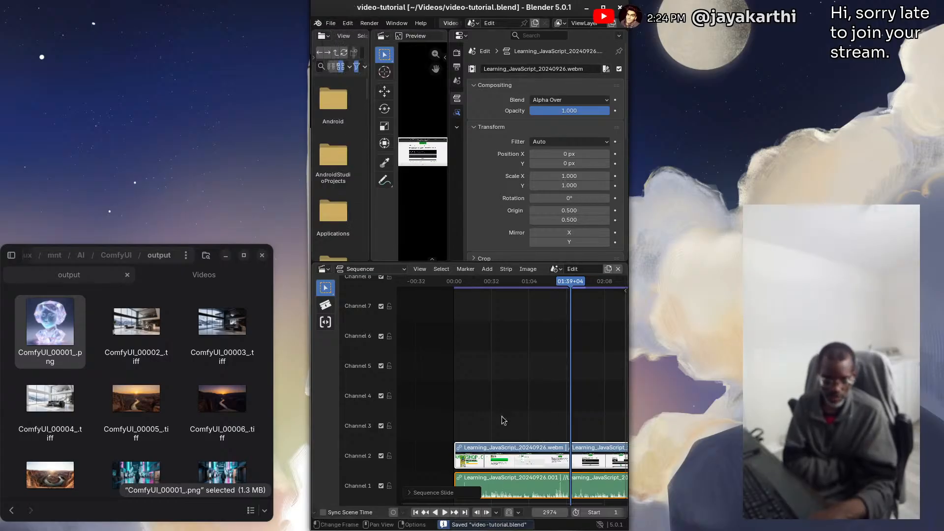
Combine the movie and sound strips into a meta strip and save the project
click(506, 269)
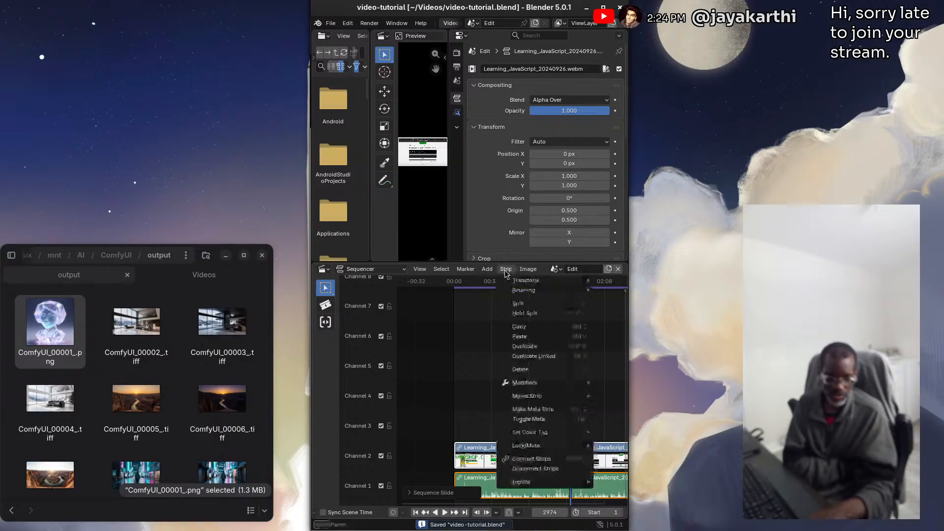
click(543, 409)
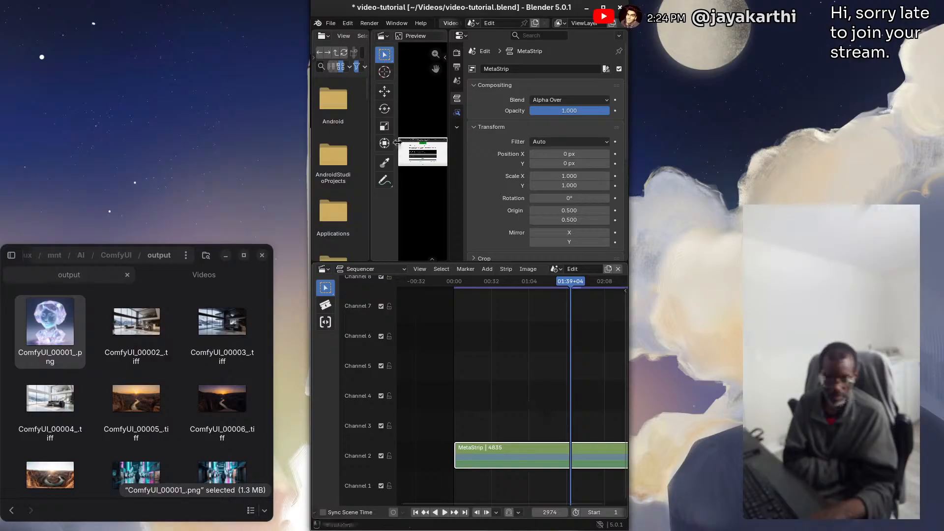
click(330, 24)
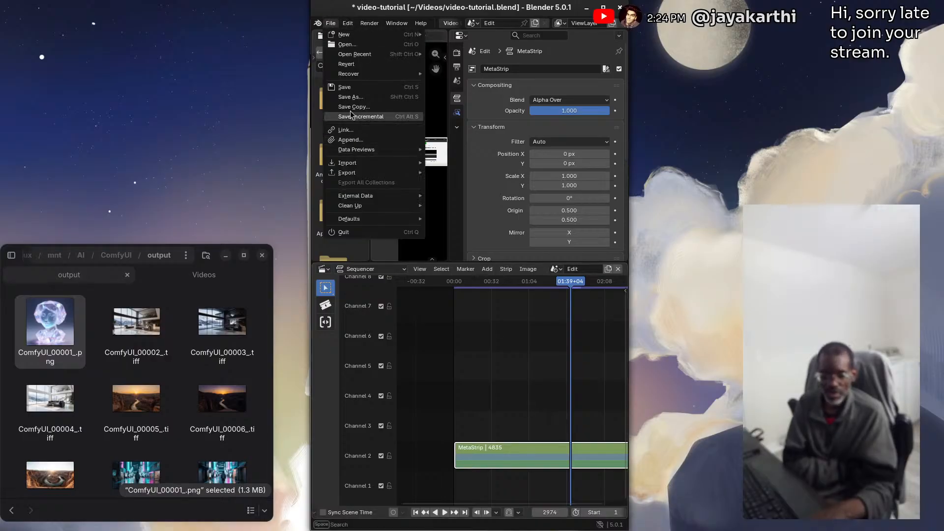
click(346, 88)
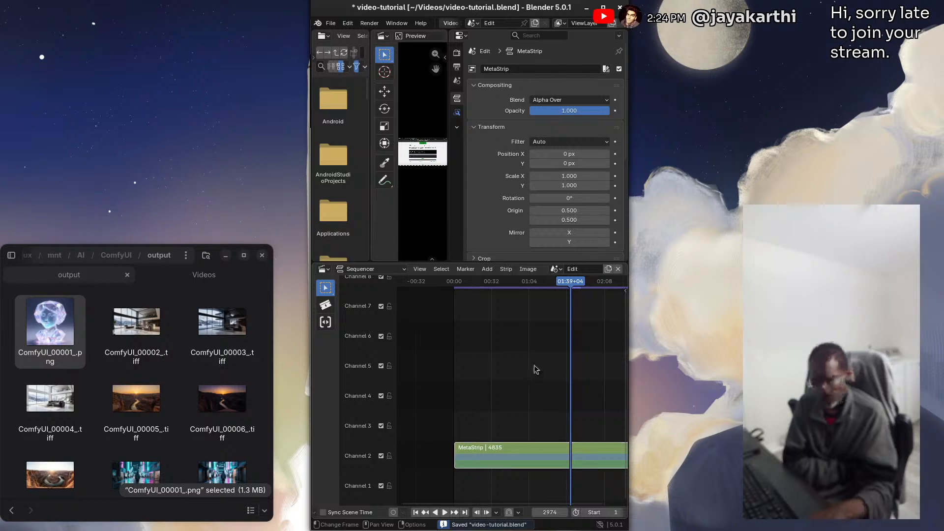
Show the meta strip's retiming keys, move its end key to the playhead at frame 2045, and save the project
scroll(534, 365, down, 3)
drag(542, 282, 449, 283)
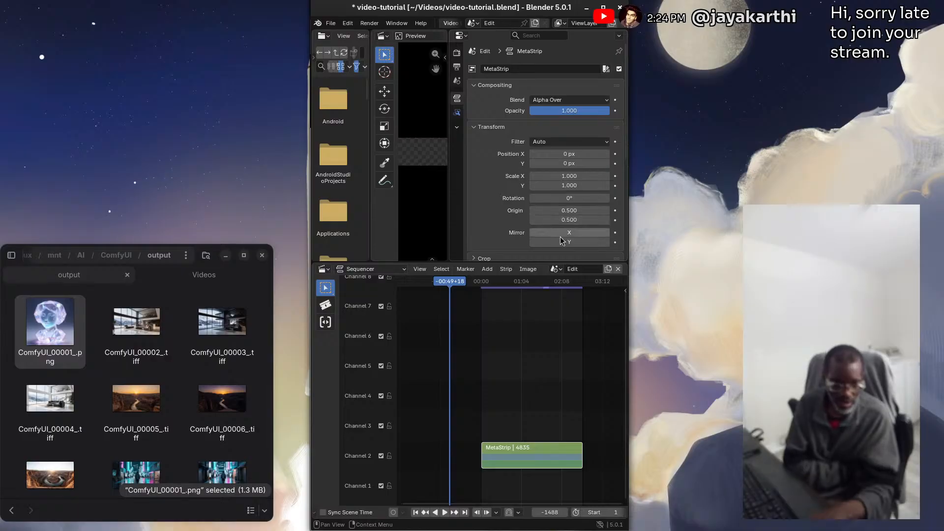
drag(448, 282, 524, 283)
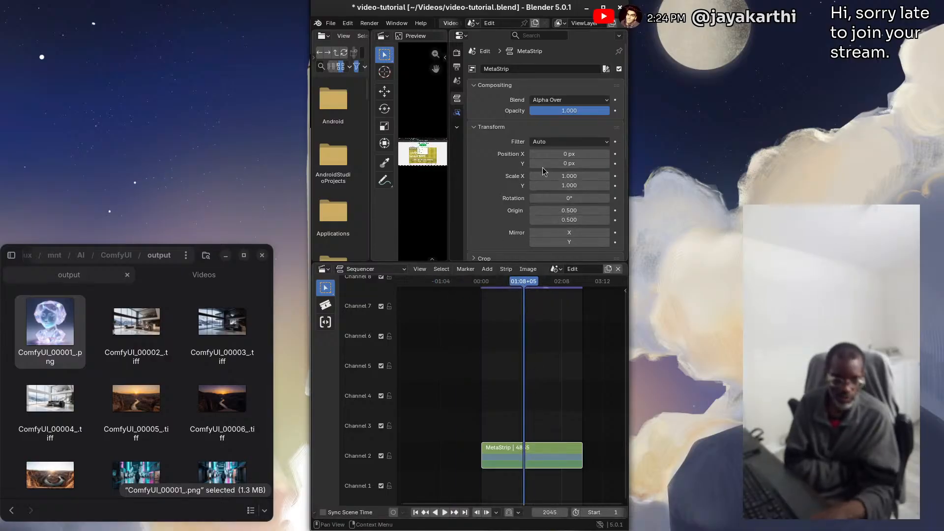
click(547, 456)
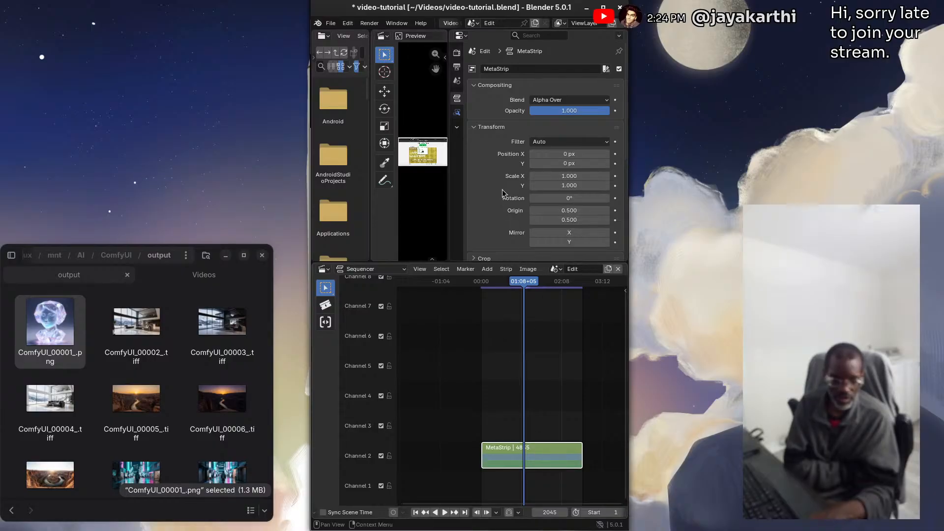
click(457, 114)
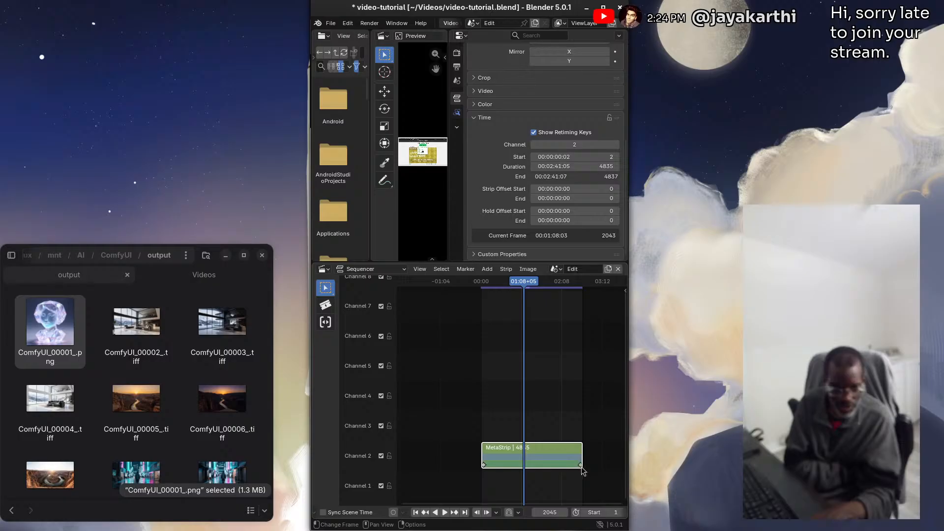
drag(583, 468, 527, 464)
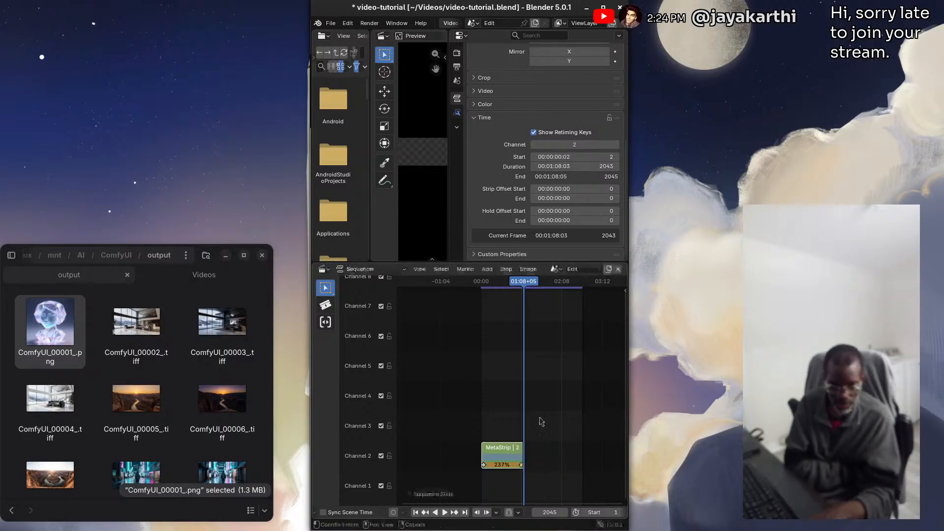
key(ctrl+s)
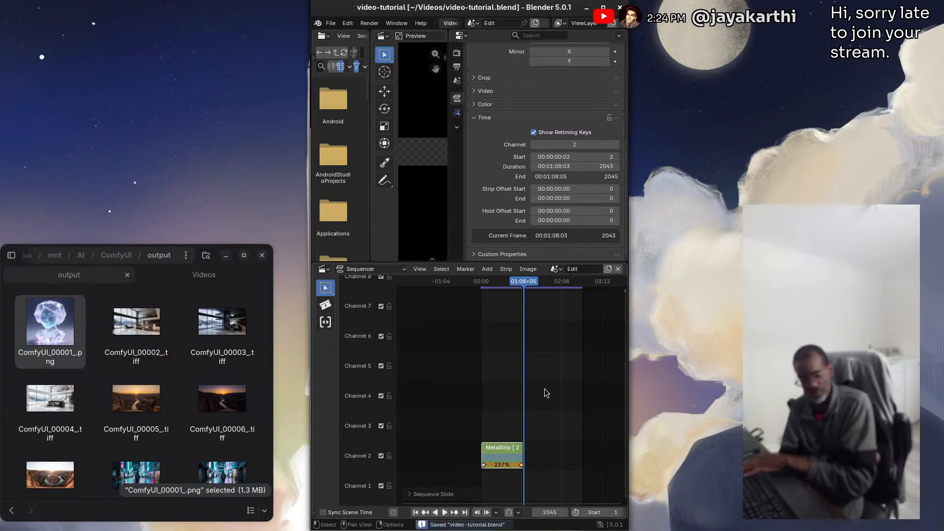
Play back the sped-up meta strip from frame 992 and check the preview around frame 1507
drag(521, 284, 501, 285)
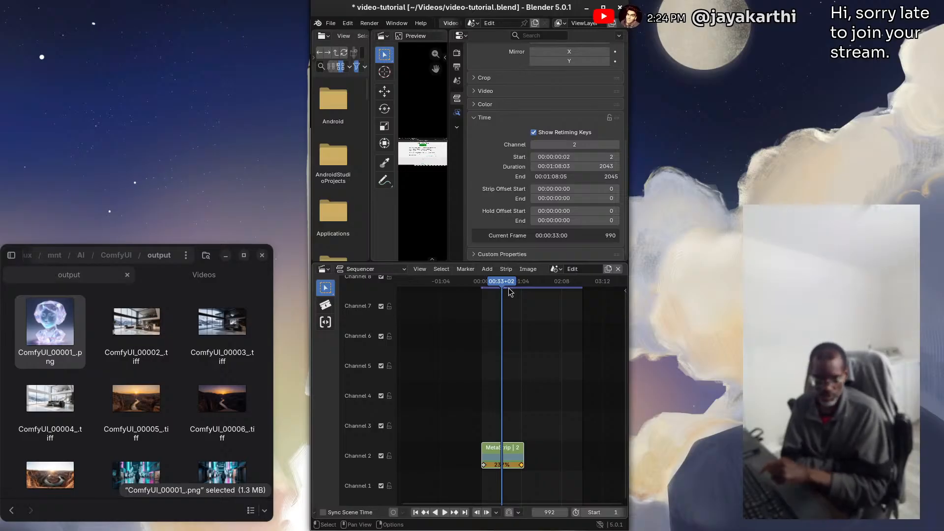
click(446, 514)
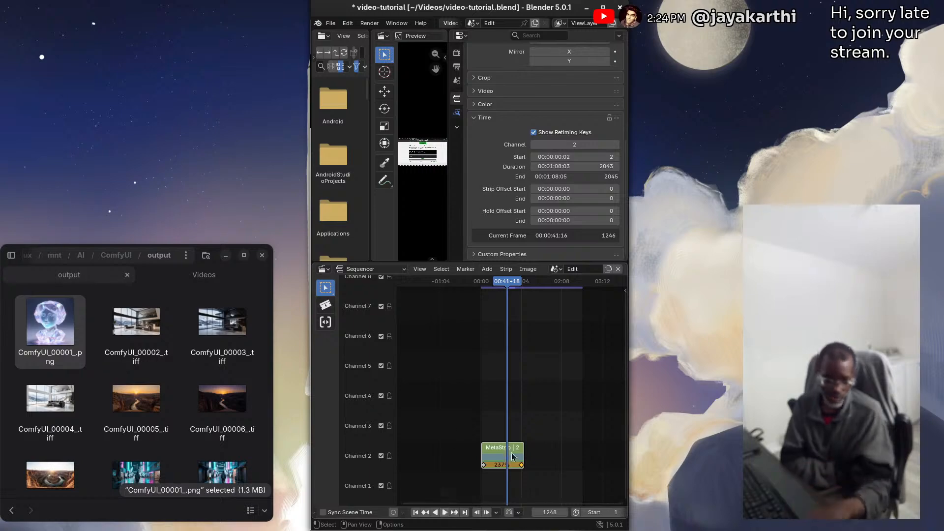
drag(515, 279, 513, 281)
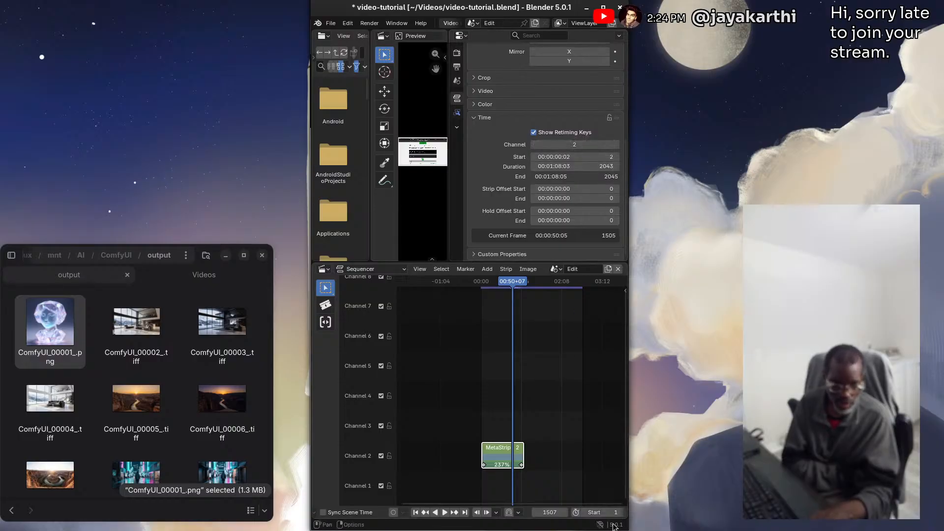
Set the scene's end frame to 2045 and save the project
scroll(594, 500, down, 1)
scroll(588, 517, up, 3)
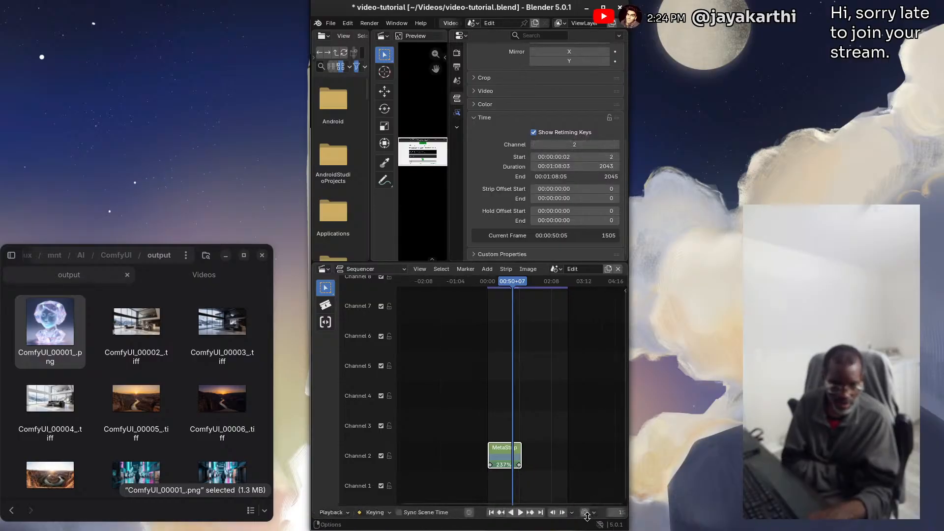
scroll(590, 514, down, 5)
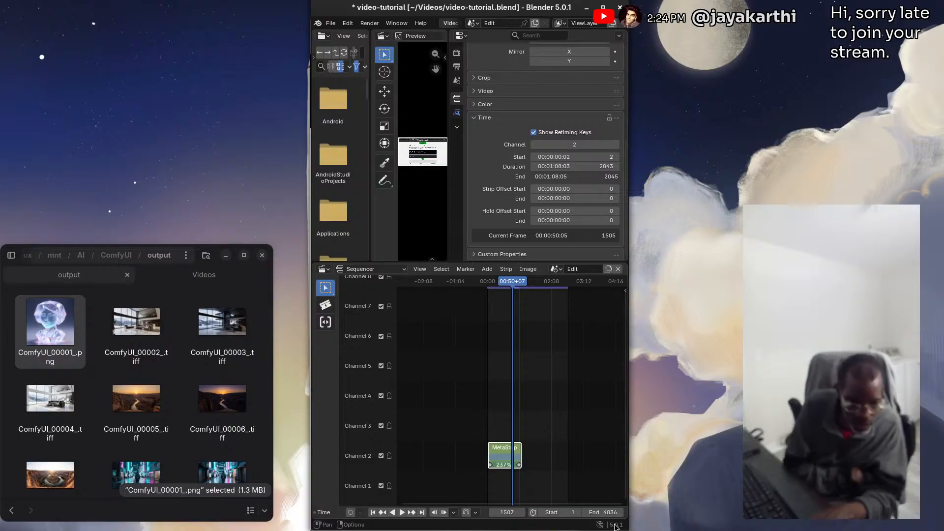
click(614, 513)
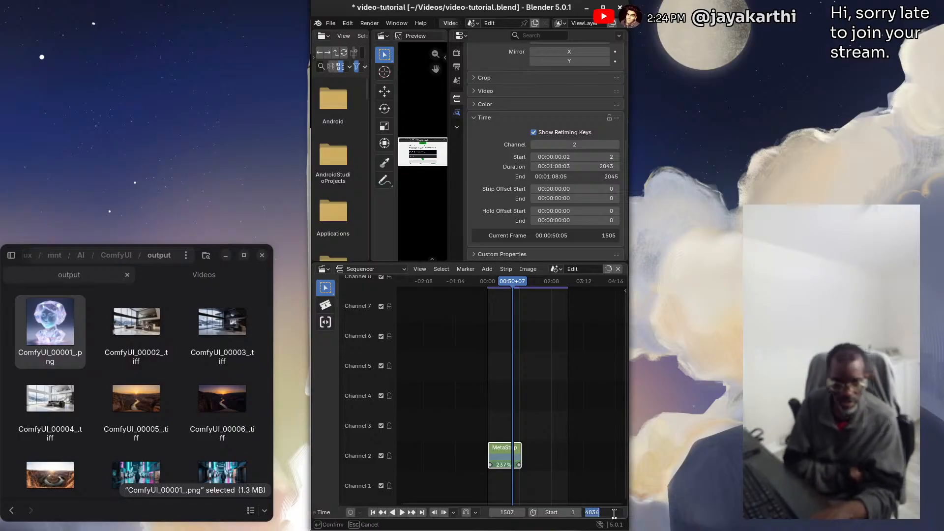
text(2)
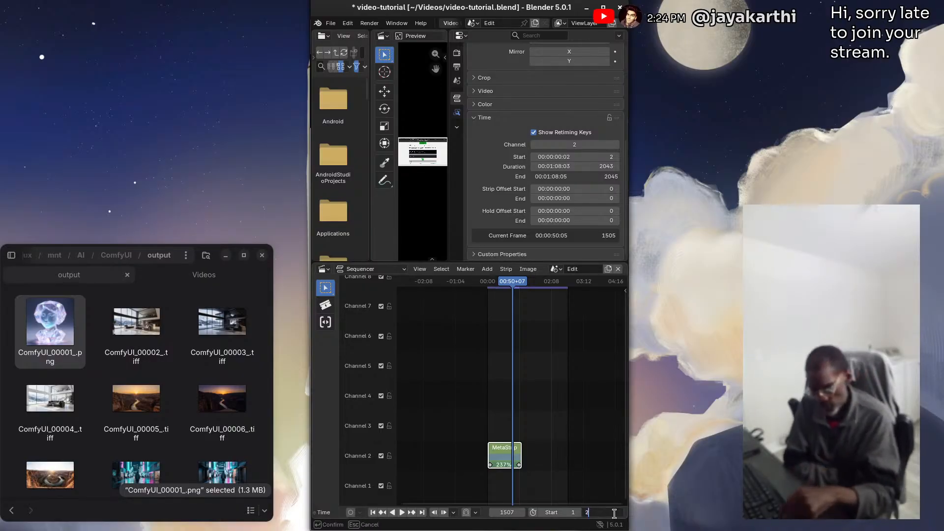
text(045)
key(Return)
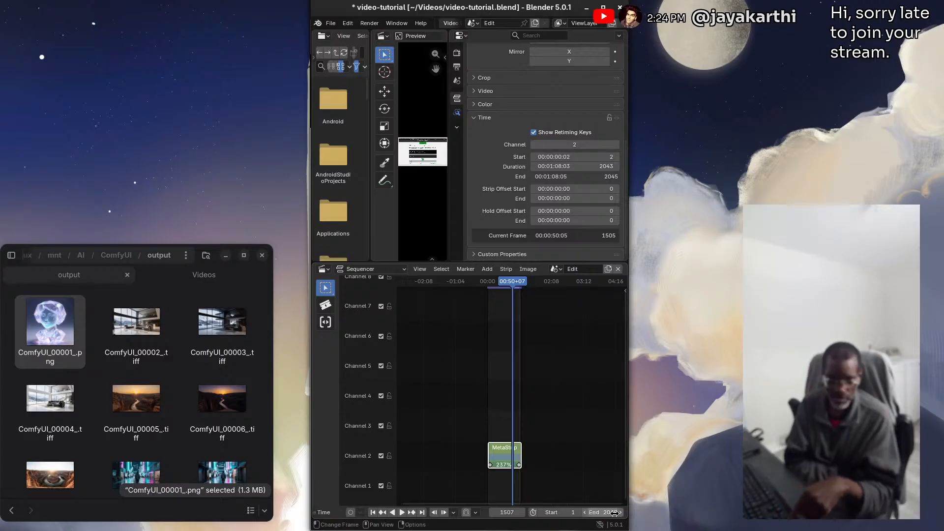
key(ctrl+s)
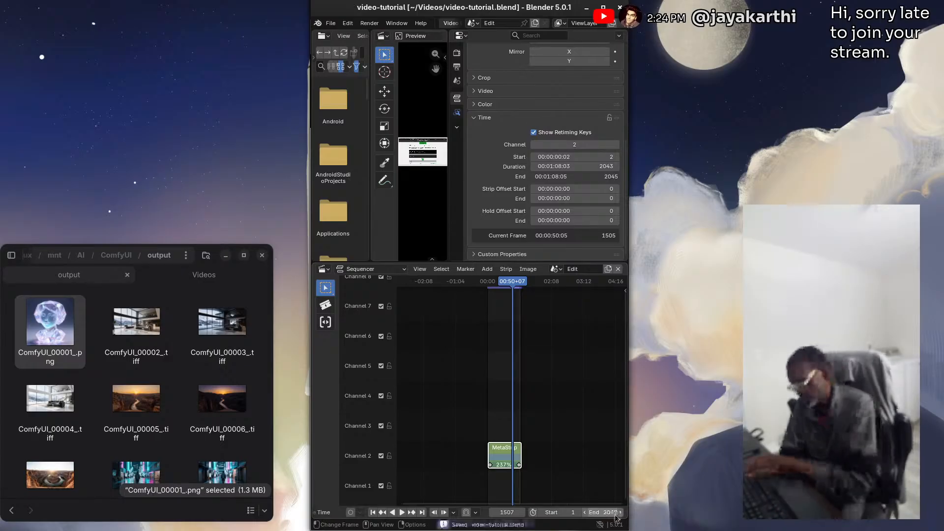
Move the playhead to frame 193 and add ComfyUI_00001_.png from the file manager as an image strip on channel 4 starting at frame 332
click(433, 373)
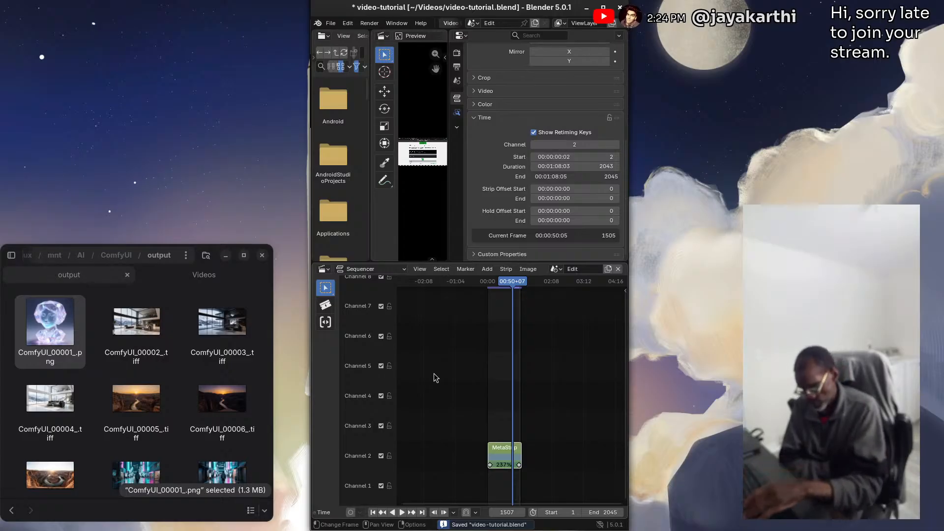
key(Home)
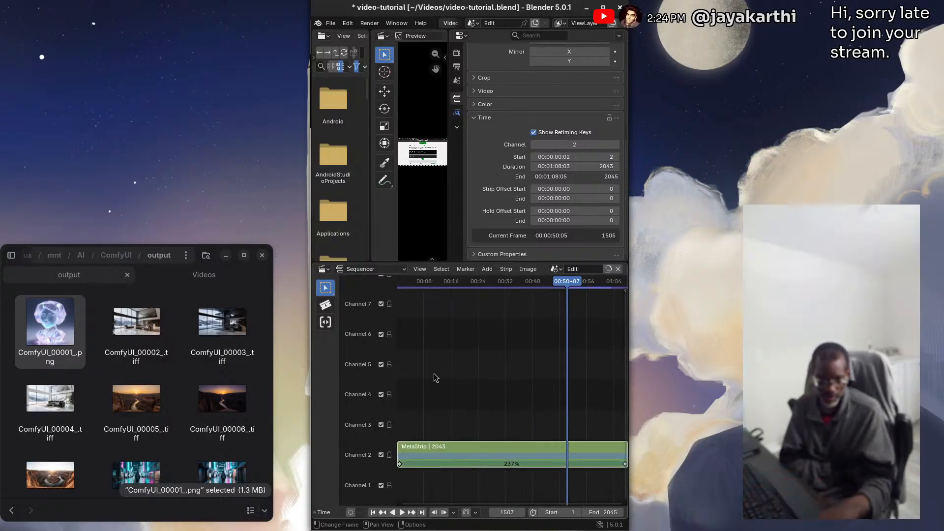
drag(559, 292, 419, 294)
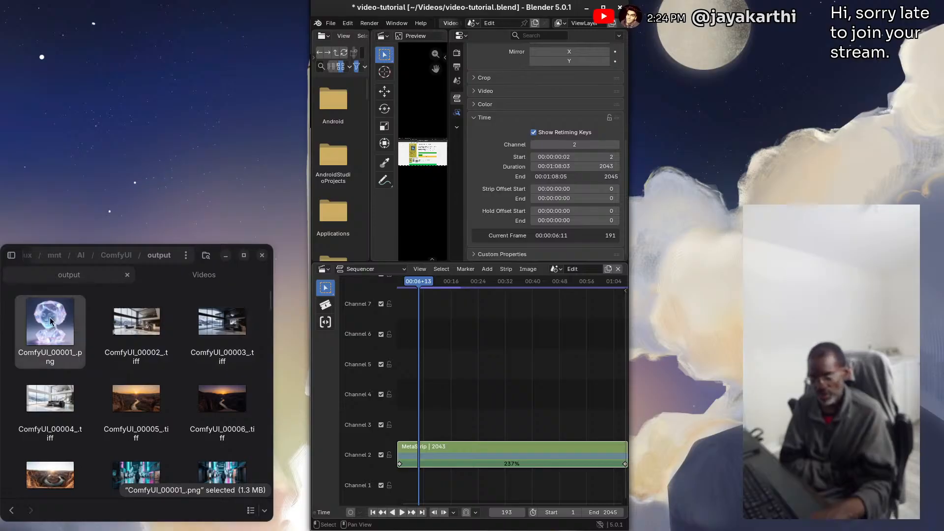
drag(51, 320, 434, 395)
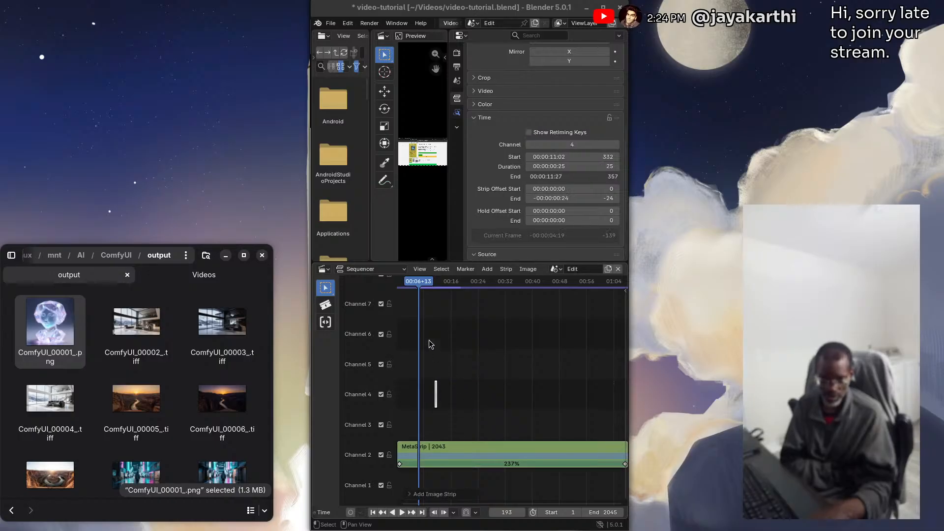
scroll(440, 397, up, 5)
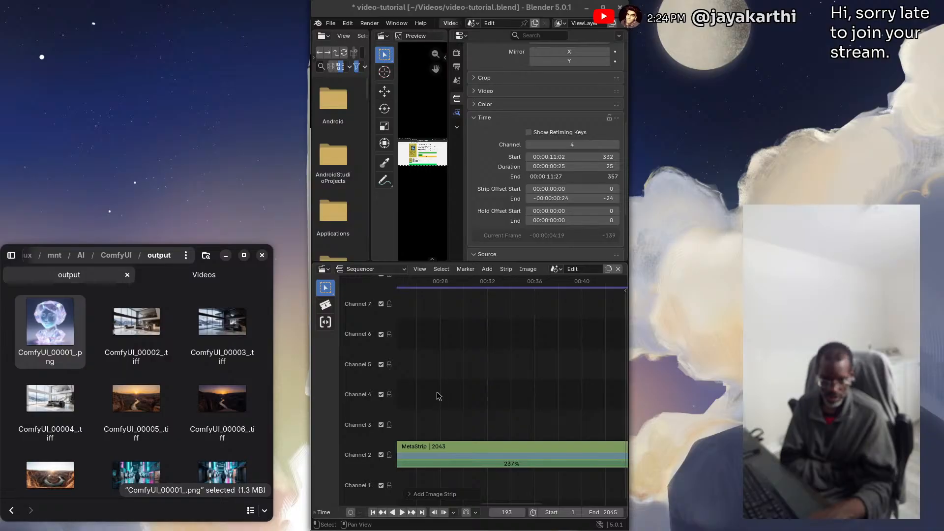
drag(500, 504, 416, 506)
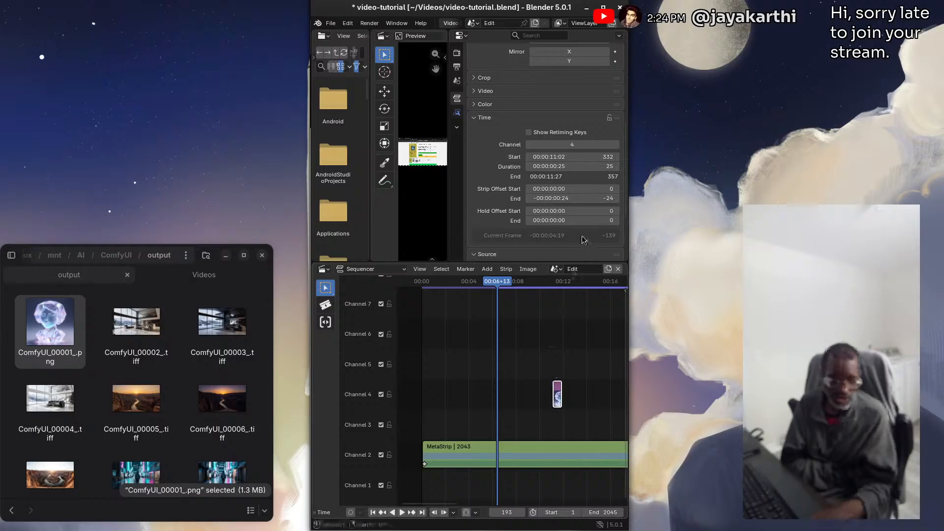
Set the image strip's start to frame 1 and its duration to 2044 frames, and move the playhead to frame 234
click(610, 159)
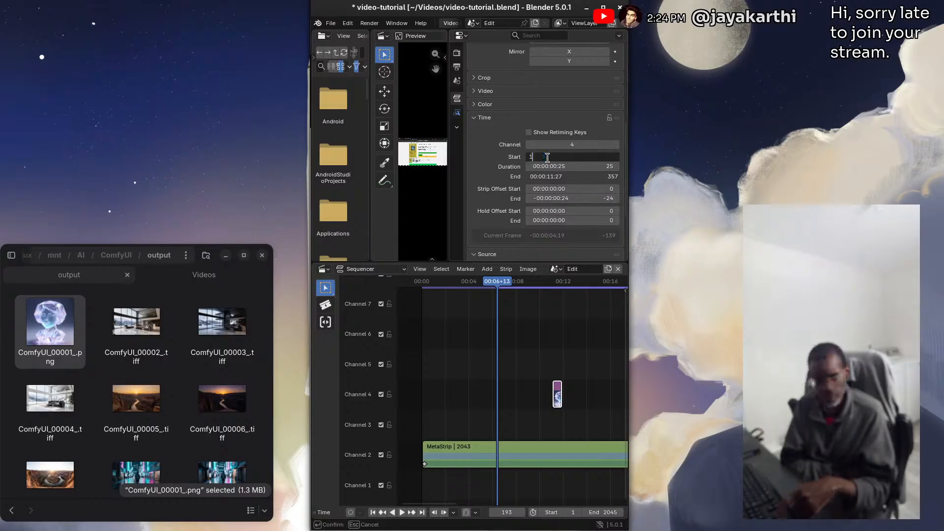
text(1)
key(Return)
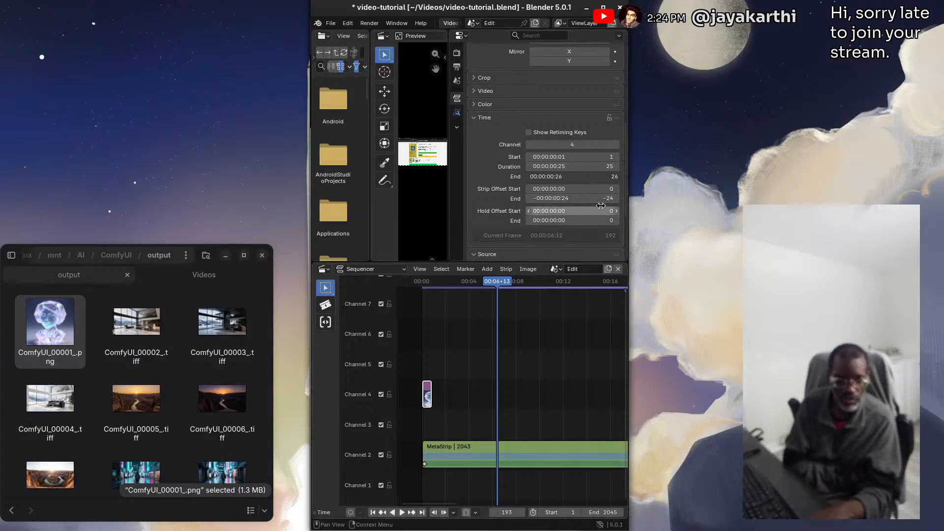
click(554, 167)
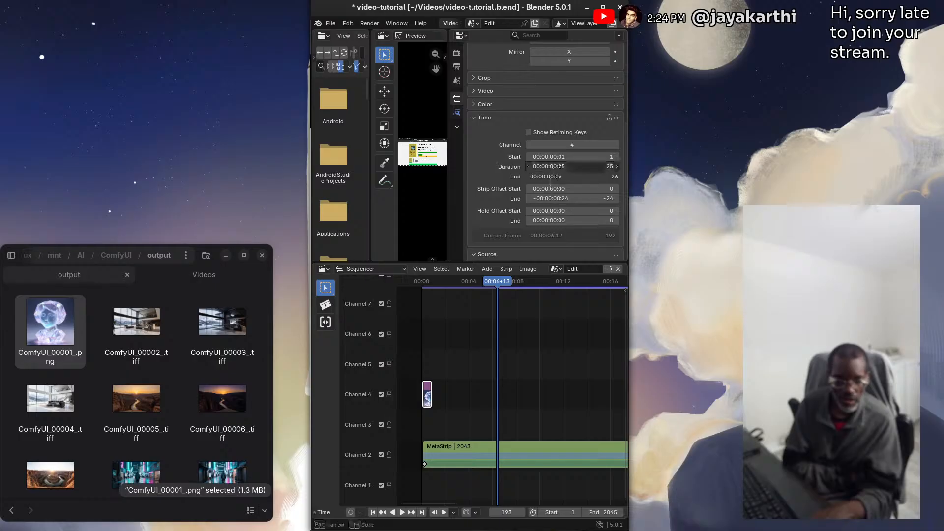
text(20)
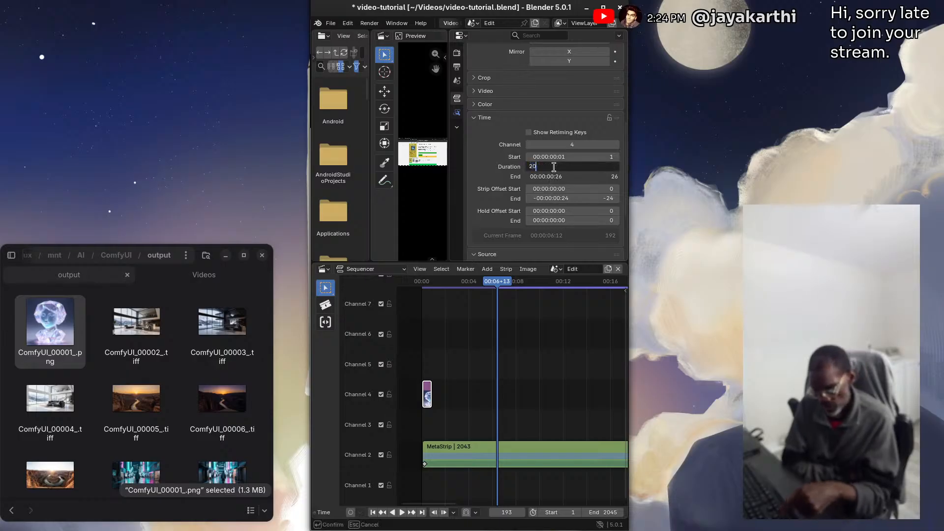
text(44)
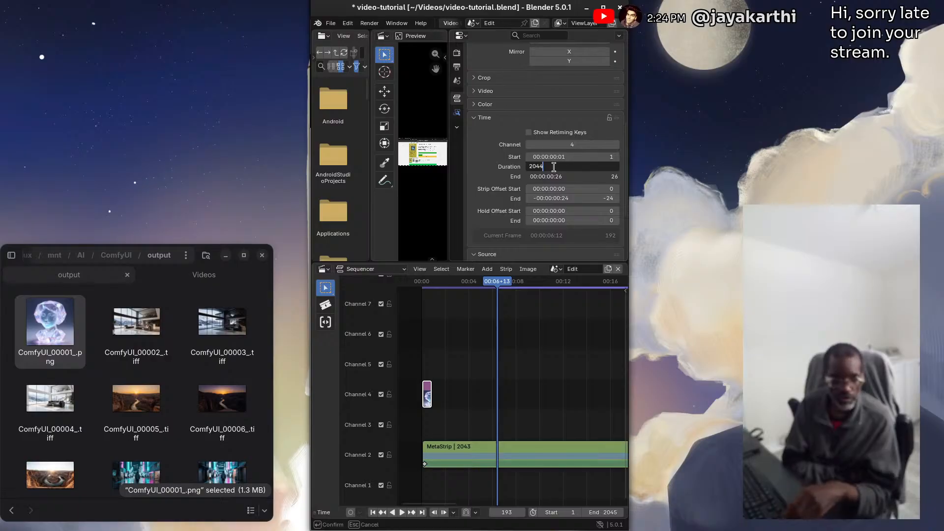
key(Return)
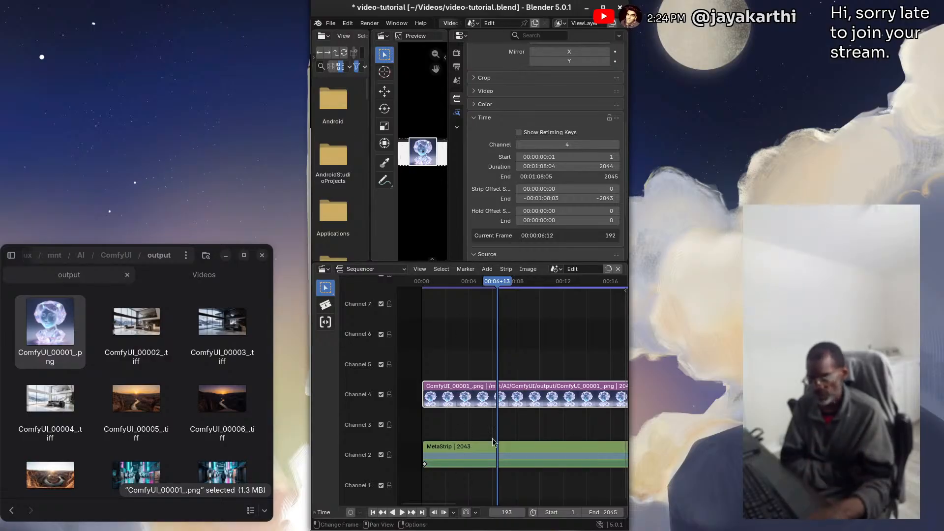
mouse_move(496, 289)
mouse_down()
mouse_move(463, 289)
mouse_move(600, 289)
mouse_move(450, 285)
mouse_move(439, 273)
mouse_move(562, 290)
mouse_move(513, 289)
mouse_up()
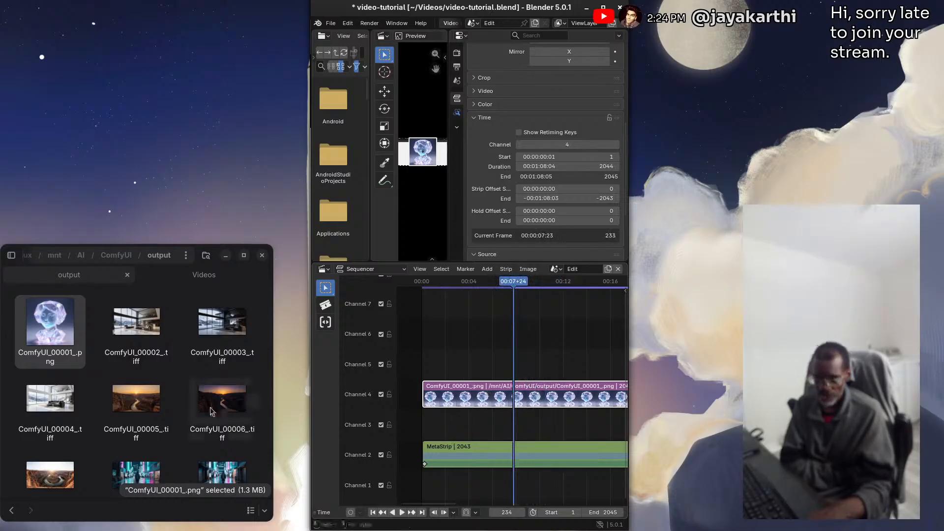
Switch to the file manager's Videos folder and look through its files for another clip to add
click(185, 276)
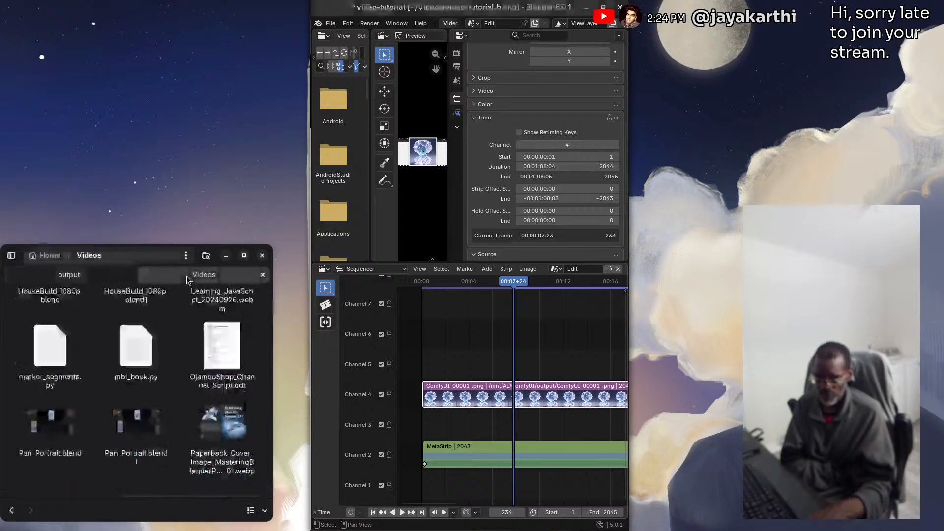
scroll(158, 372, up, 5)
scroll(158, 371, up, 8)
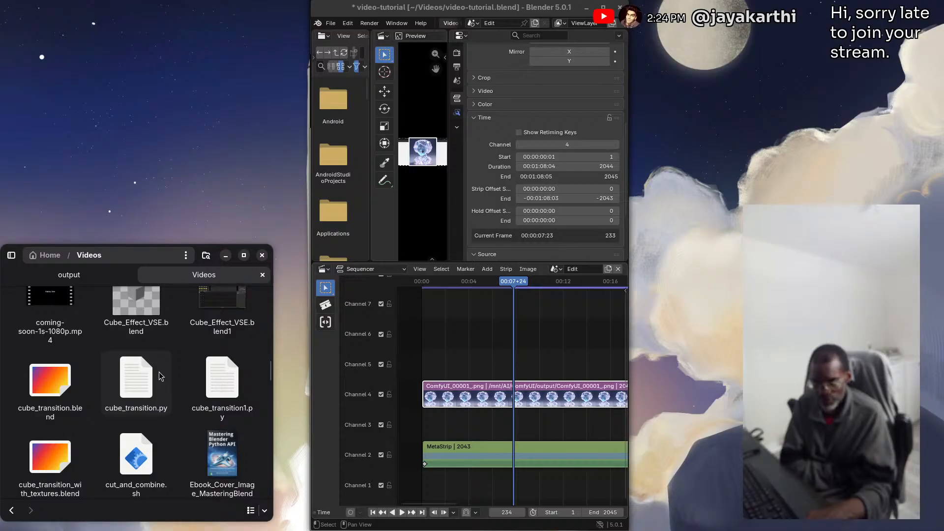
scroll(158, 372, up, 3)
scroll(158, 372, up, 1)
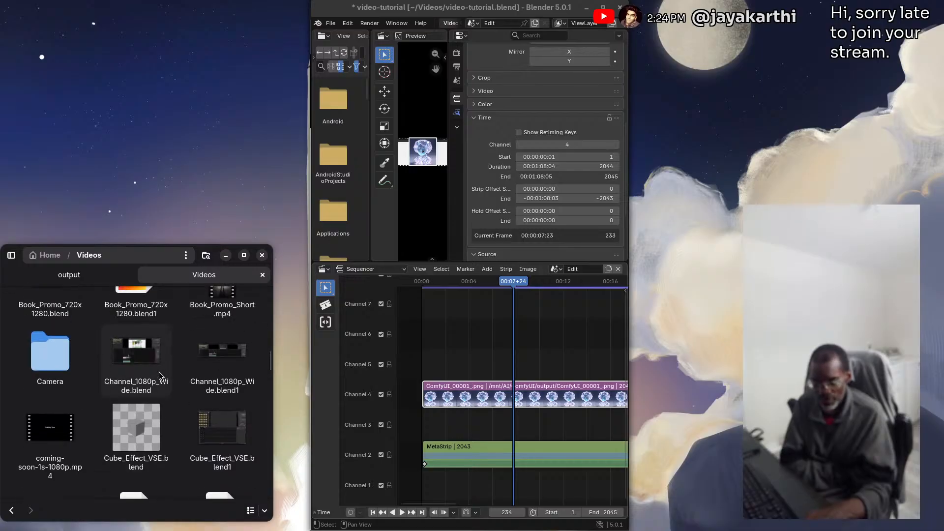
scroll(159, 371, up, 10)
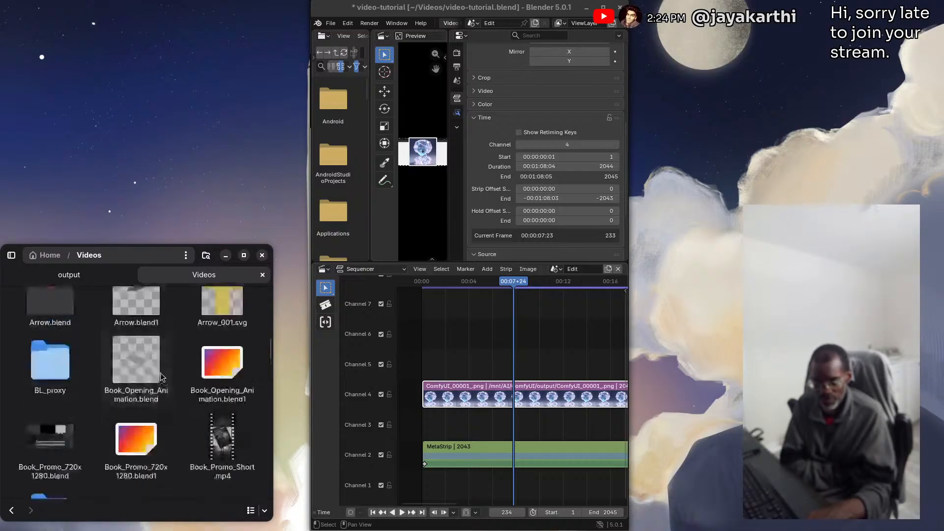
scroll(160, 376, up, 8)
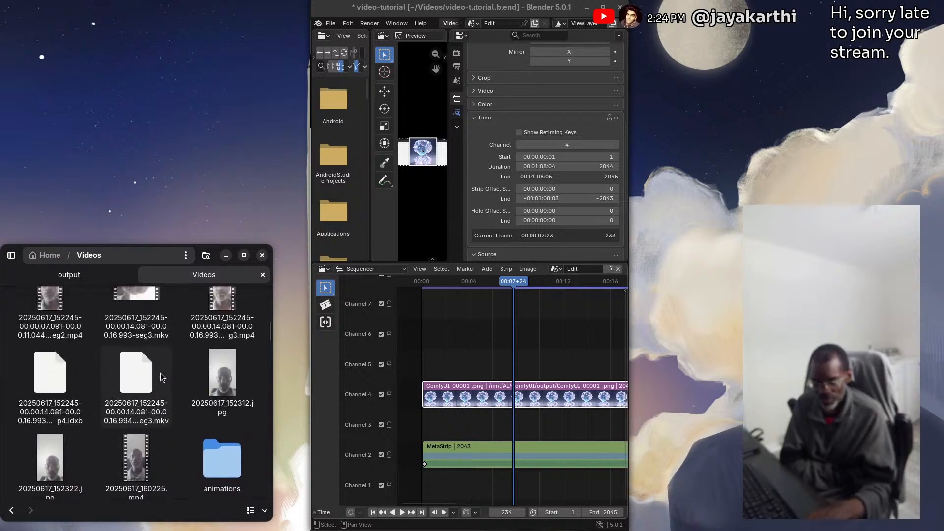
scroll(161, 375, down, 15)
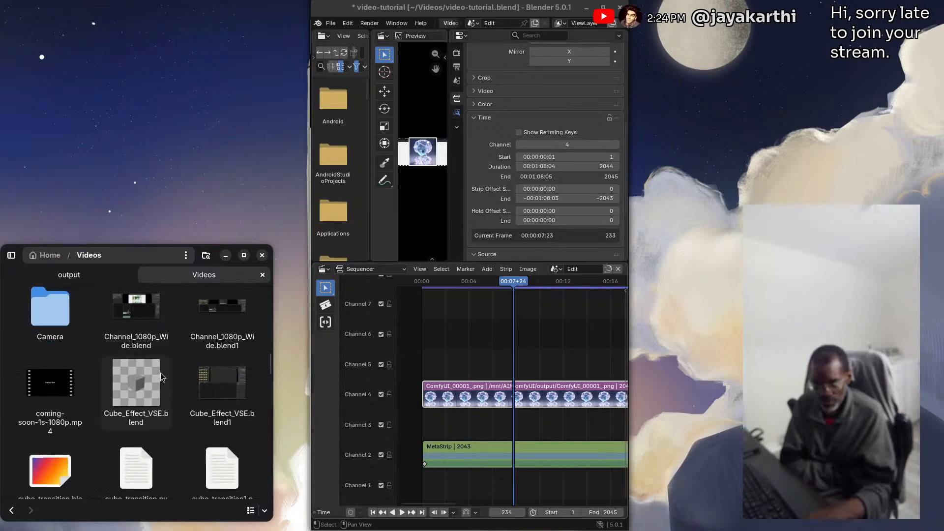
scroll(160, 373, down, 10)
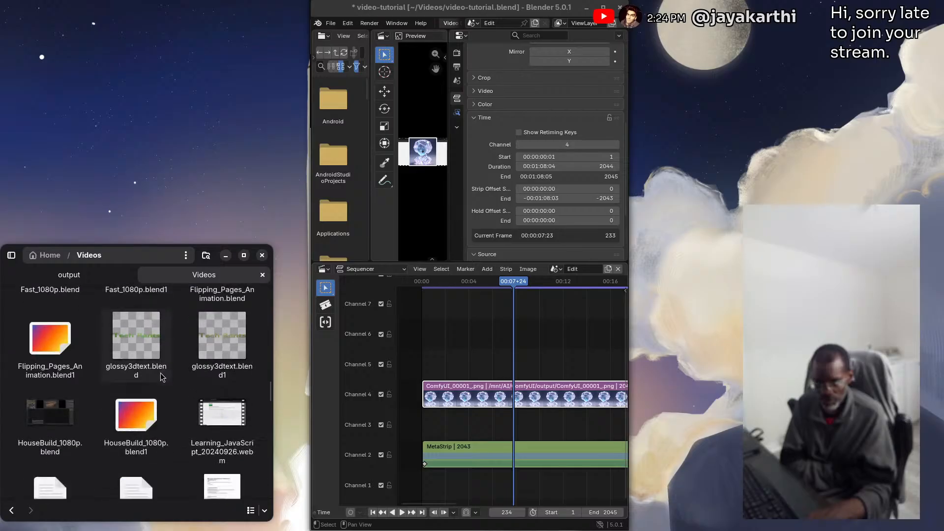
scroll(163, 376, down, 2)
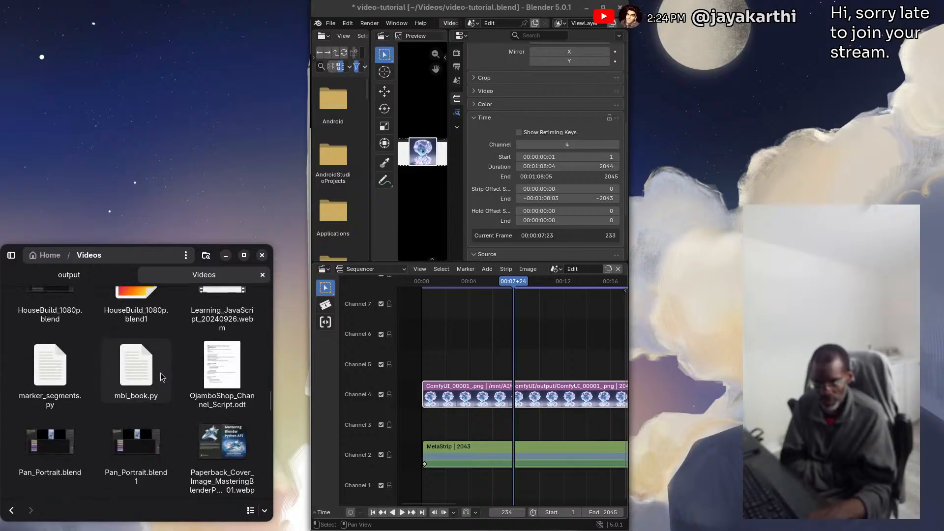
scroll(161, 377, down, 8)
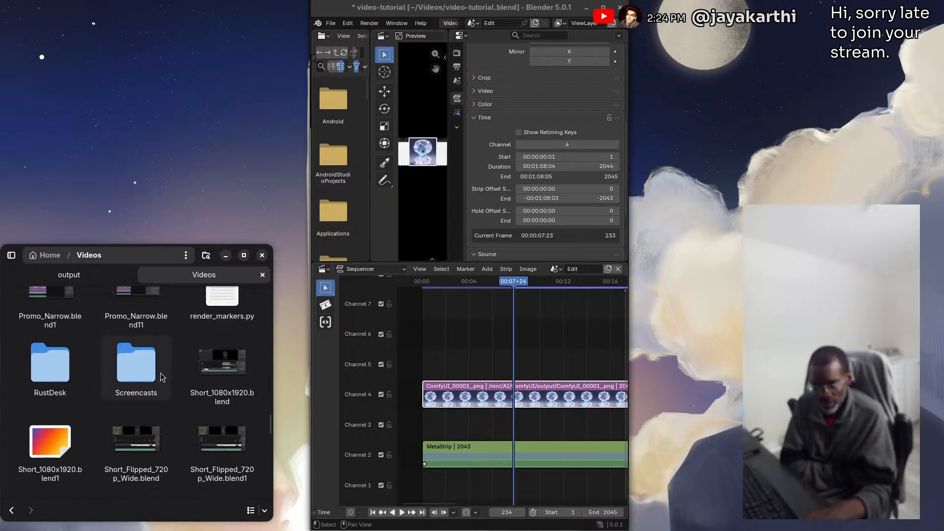
scroll(161, 376, down, 5)
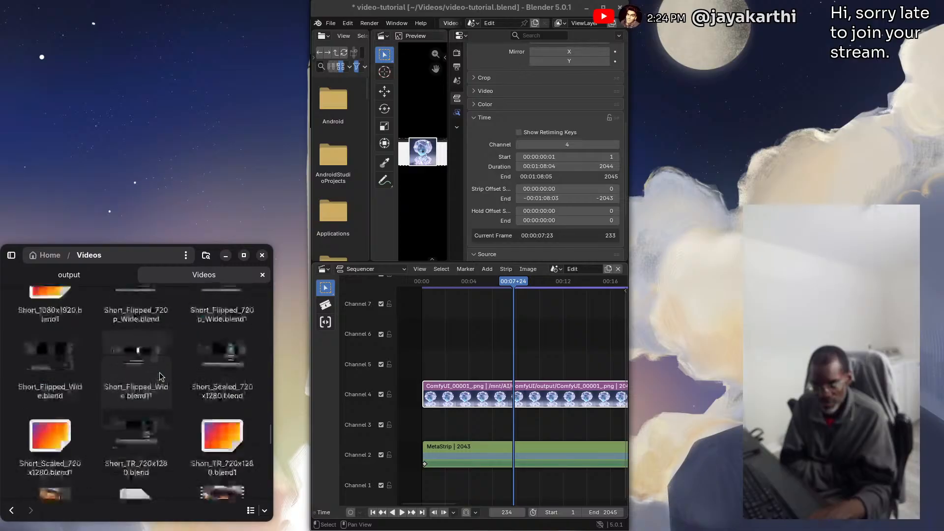
scroll(160, 377, down, 4)
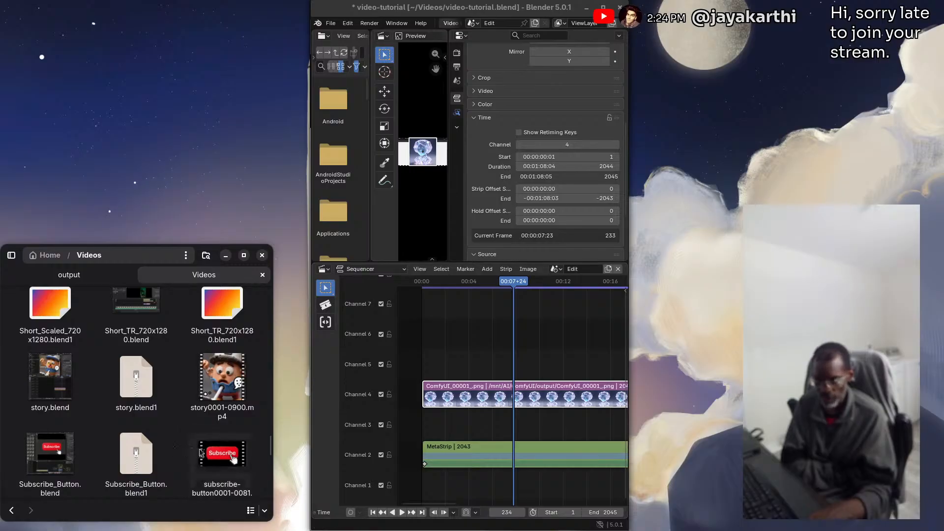
scroll(219, 455, down, 2)
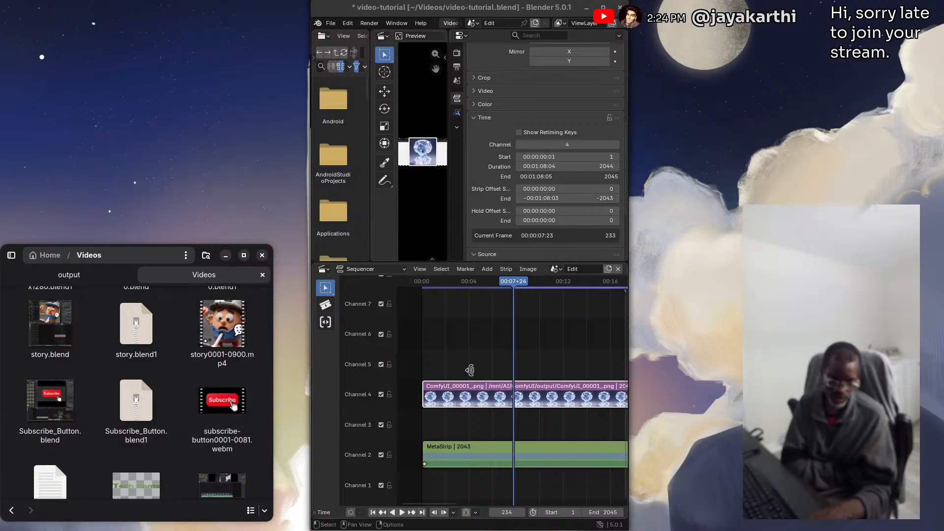
Delete all strips from the sequencer, add subscribe-button0001-0081.webm as a movie strip on channel 3, and move the playhead to frame 189
drag(453, 349, 546, 484)
key(Delete)
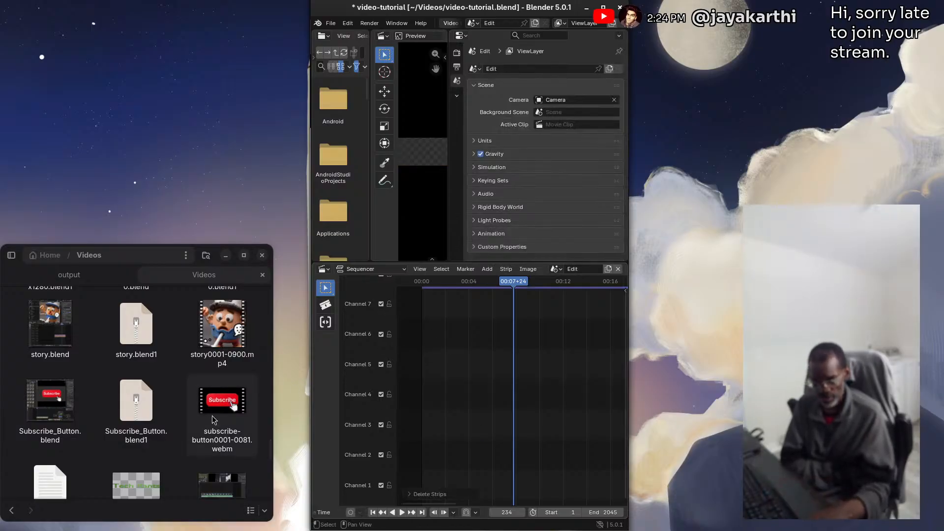
drag(218, 404, 444, 429)
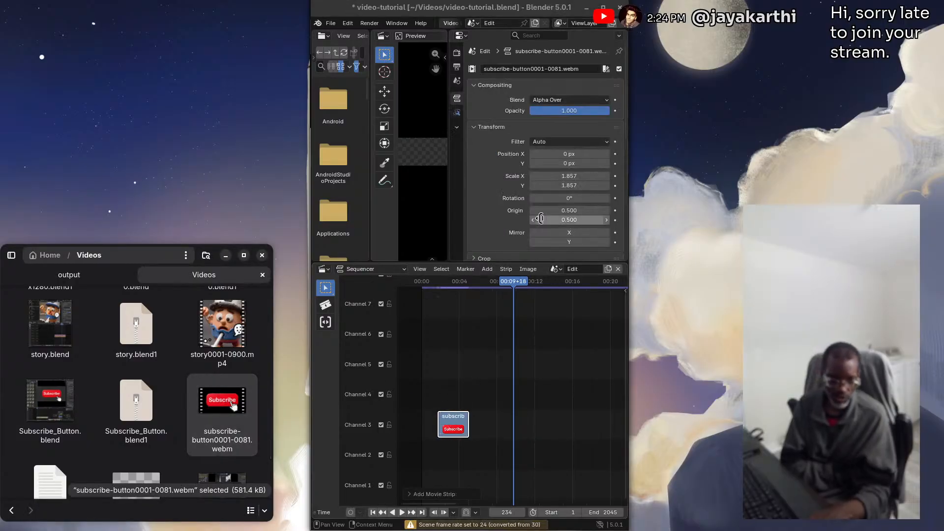
drag(514, 281, 496, 274)
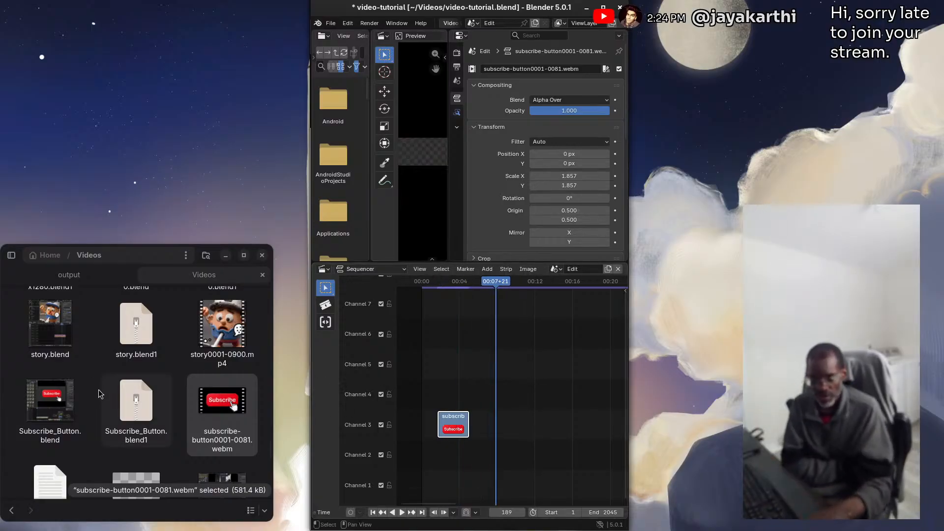
Undo the playhead move, the added subscribe-button strip and the deletion of the image and meta strips
scroll(101, 399, down, 5)
scroll(101, 400, down, 10)
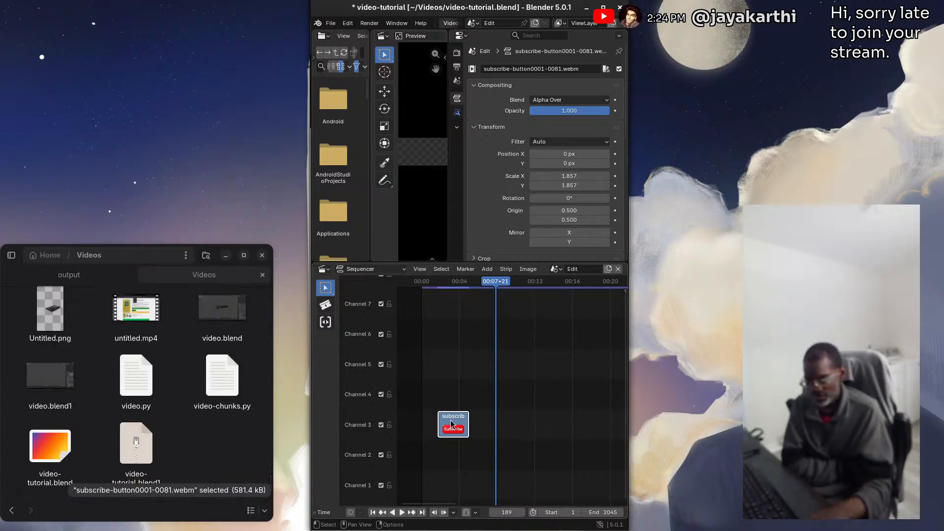
key(ctrl+z)
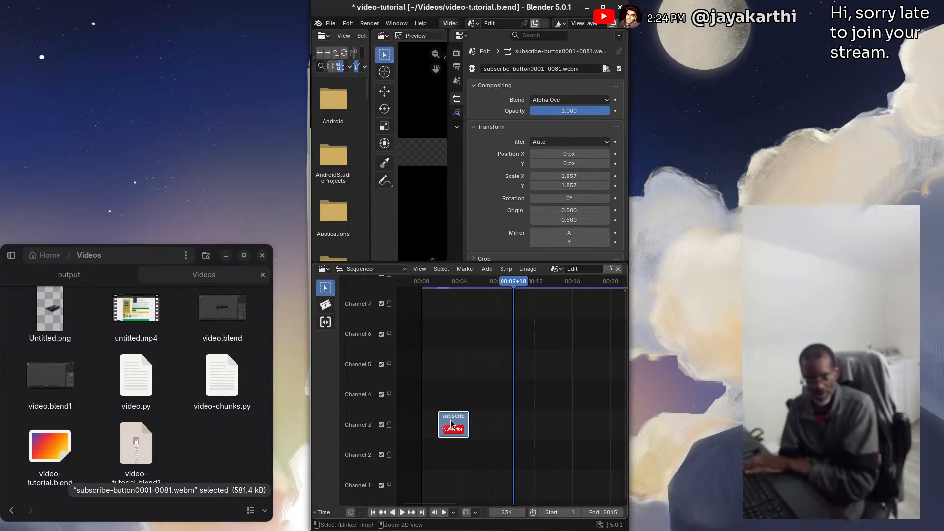
key(ctrl+z)
key(ctrl+z)
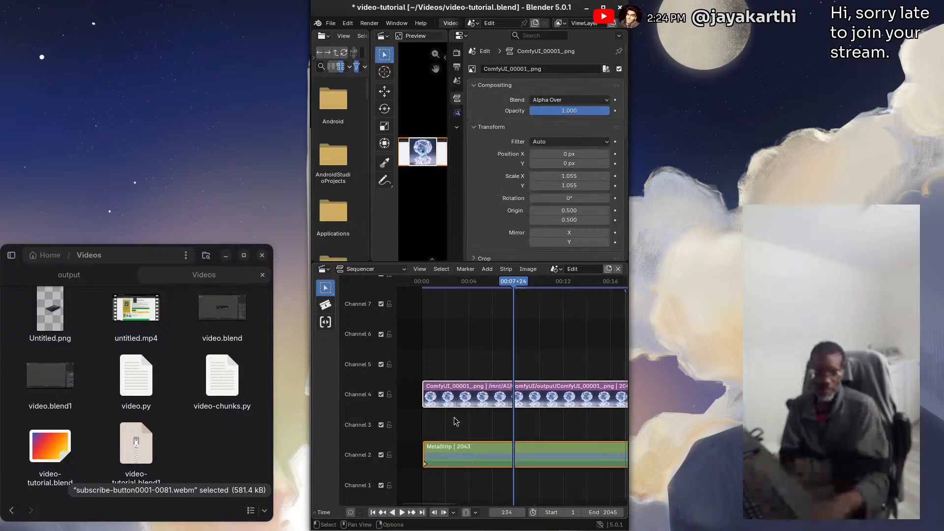
Move the playhead to frame 383 over the restored strips, and undo the move
drag(511, 288, 573, 291)
scroll(513, 330, down, 2)
scroll(513, 327, down, 8)
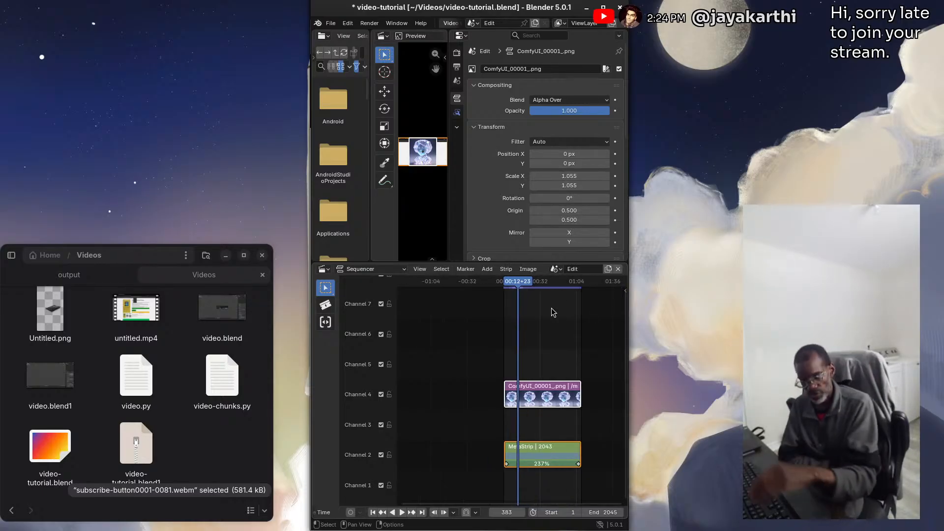
key(ctrl+z)
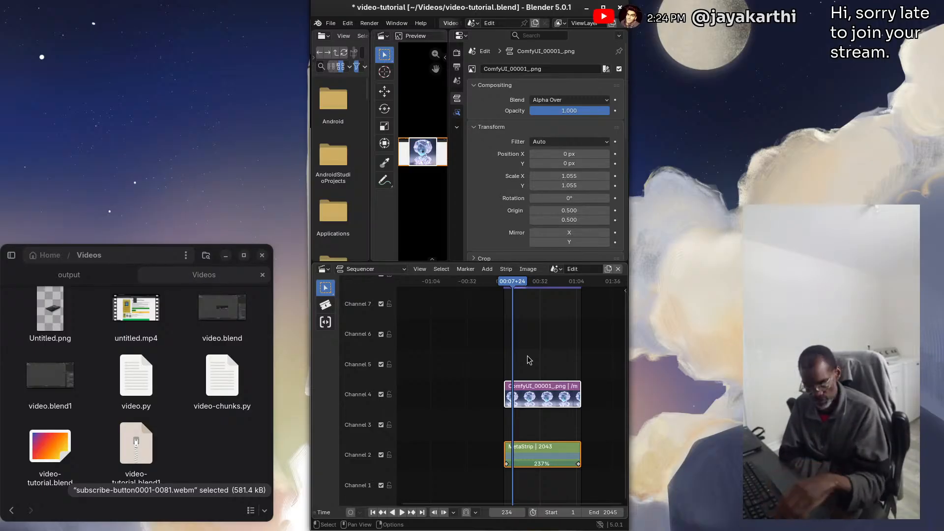
Separate the meta strip on channel 2 into its movie and sound strips, and disconnect them from each other
key(Home)
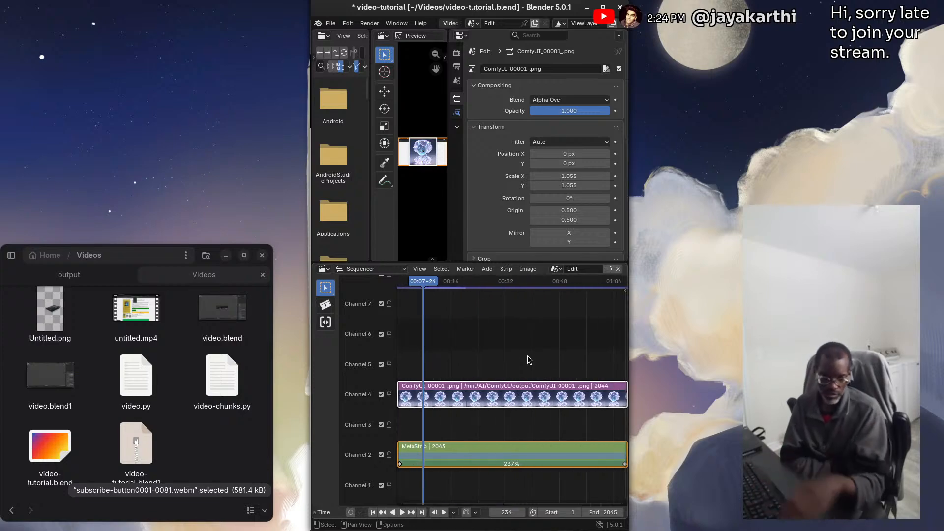
click(503, 452)
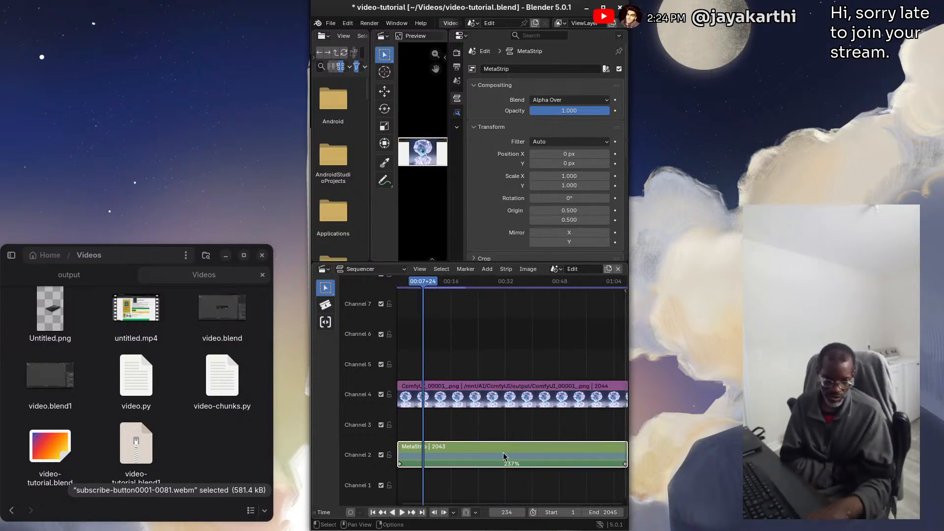
click(506, 269)
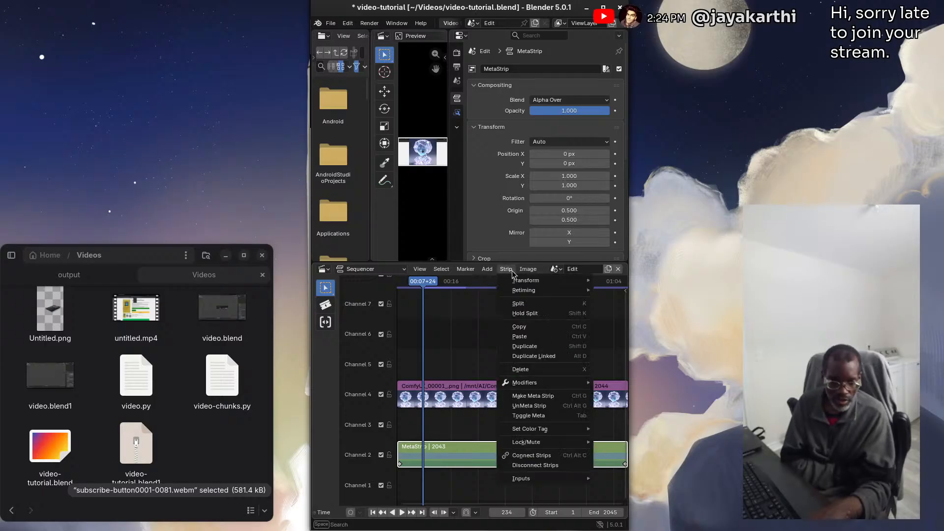
click(534, 407)
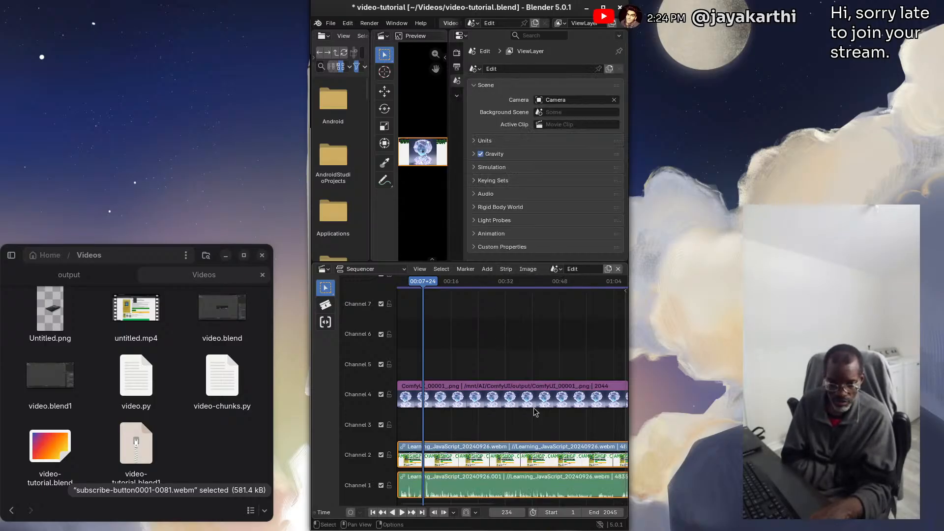
right_click(497, 462)
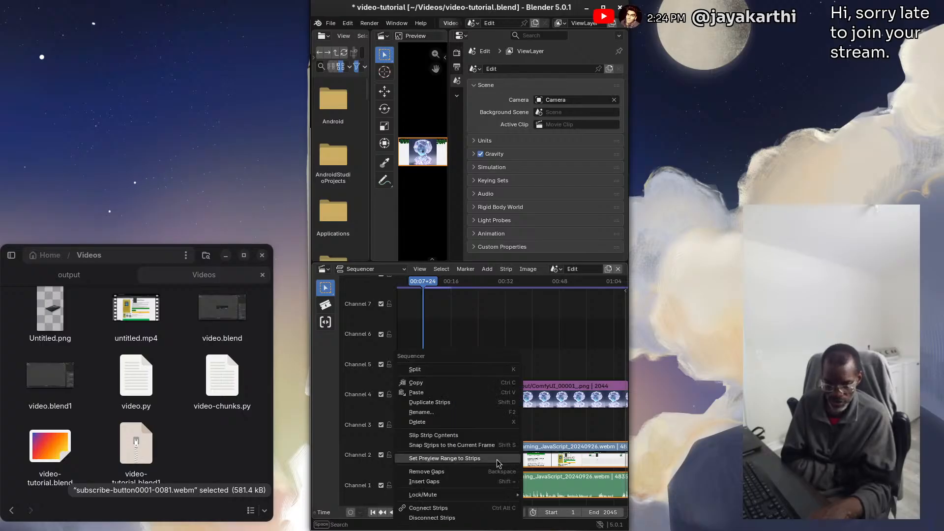
click(459, 519)
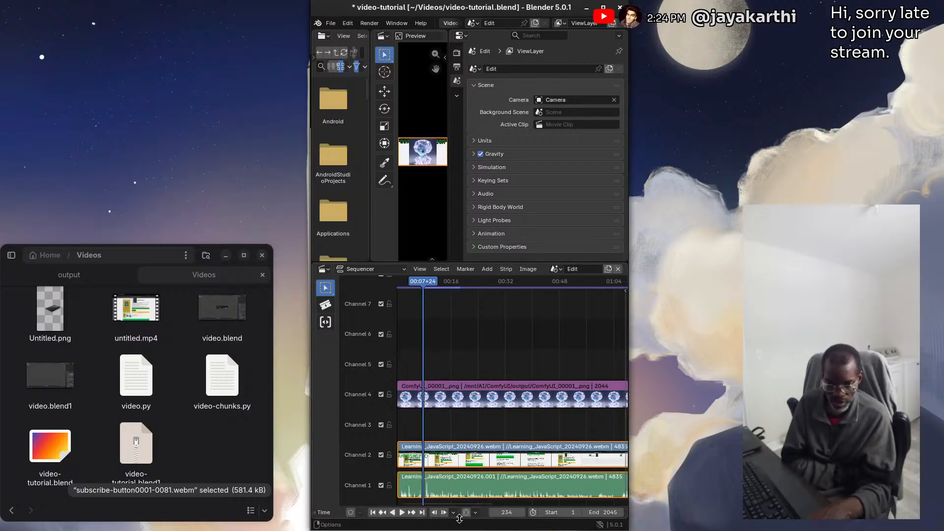
Mute the Learning_JavaScript_20240926.webm movie strip on channel 2
click(491, 456)
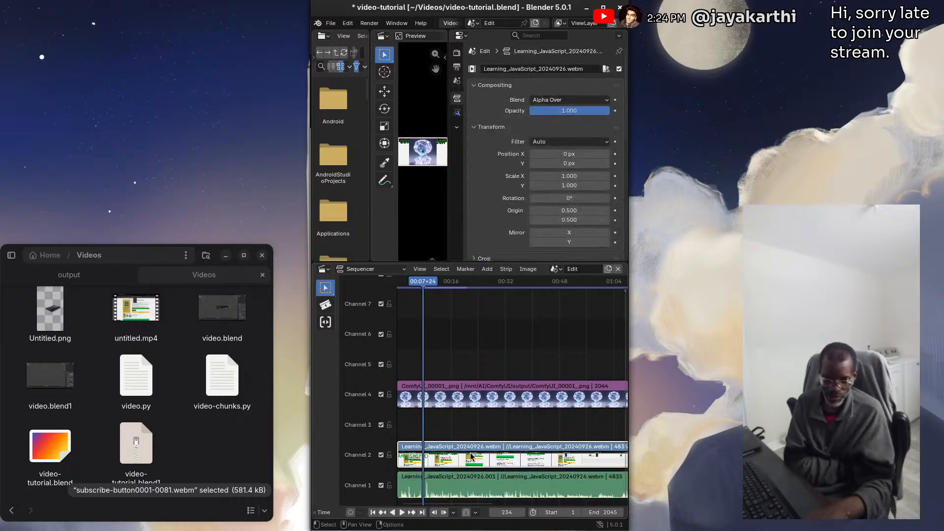
right_click(470, 456)
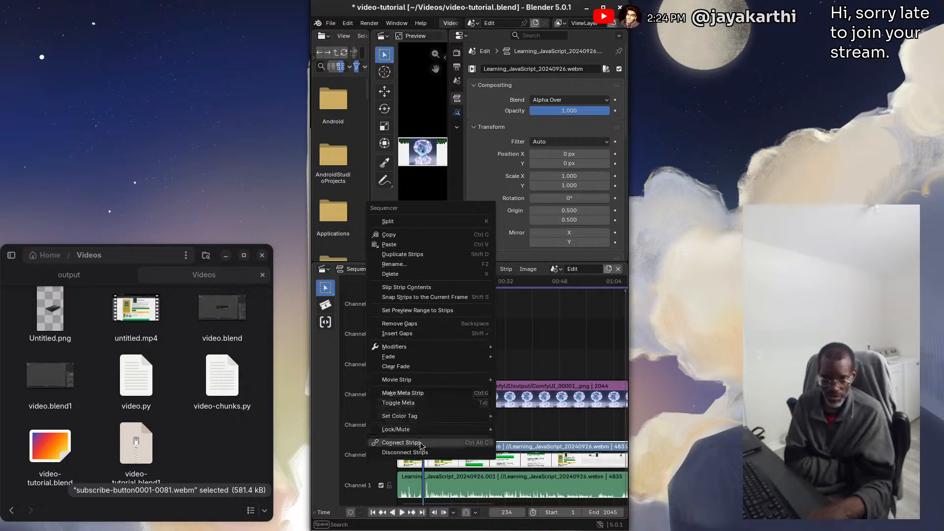
mouse_move(400, 431)
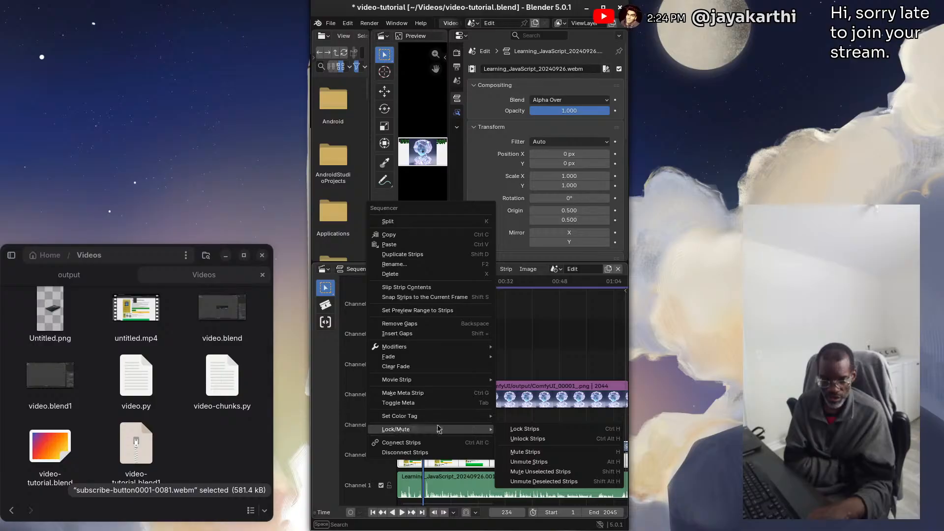
click(535, 455)
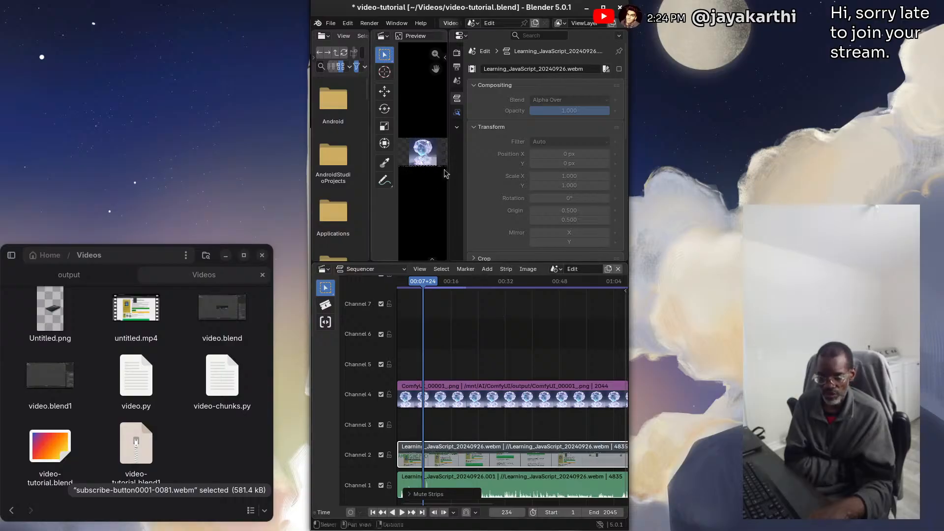
Scrub the timeline, leave the playhead at frame 419, and add a text strip on channel 5 starting at about frame 558
drag(431, 280, 531, 283)
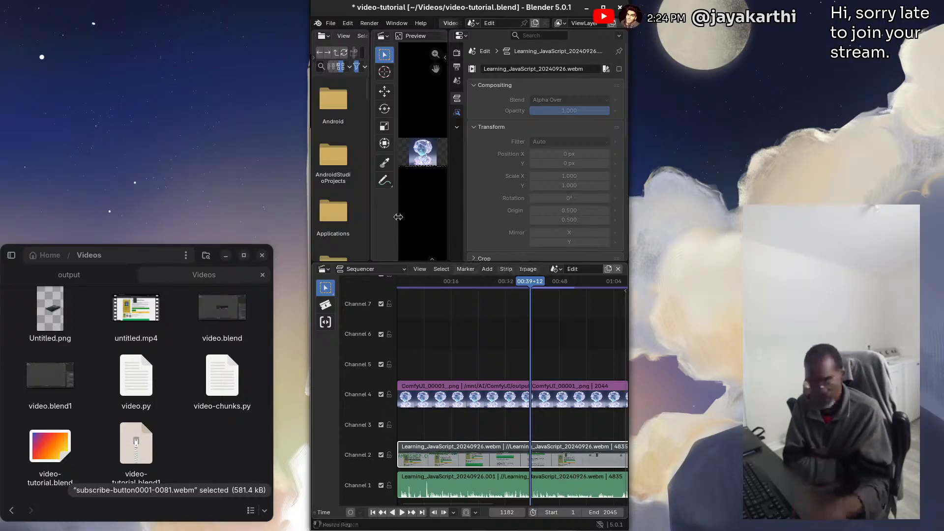
drag(530, 285, 444, 283)
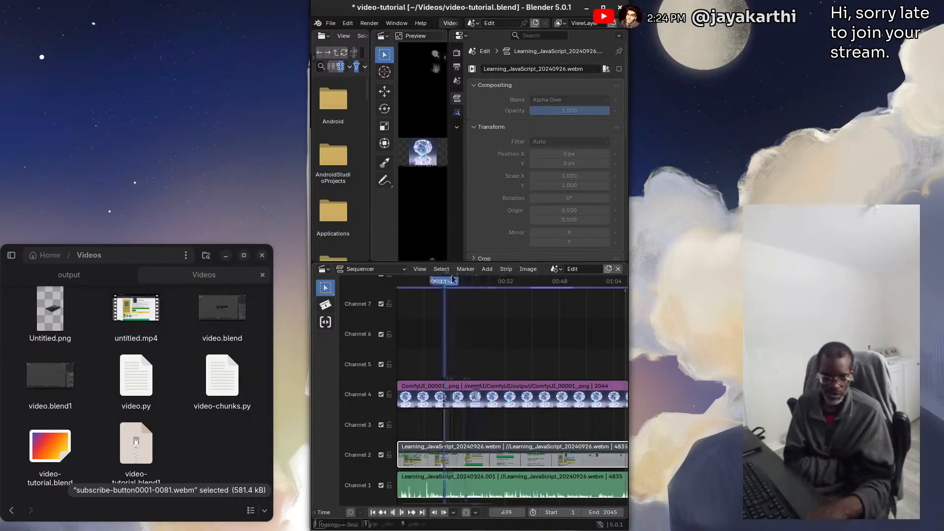
click(487, 270)
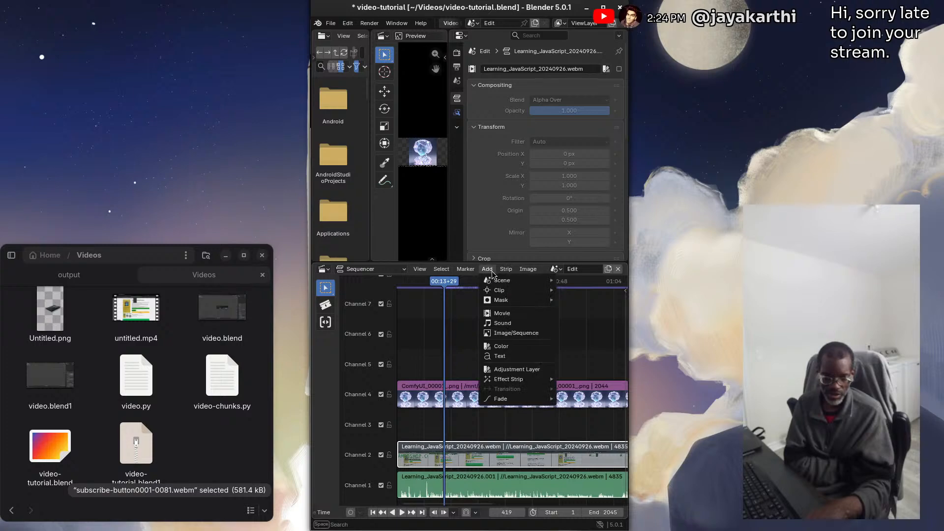
click(511, 356)
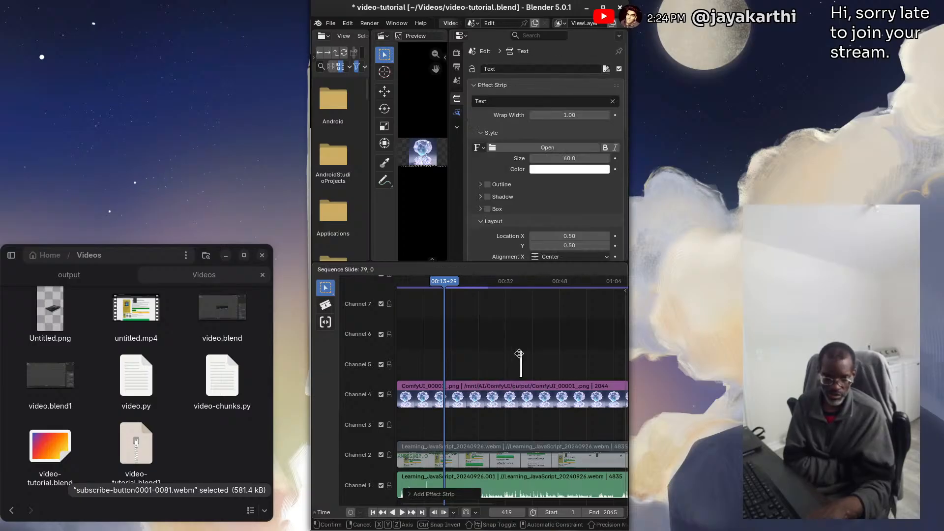
click(460, 341)
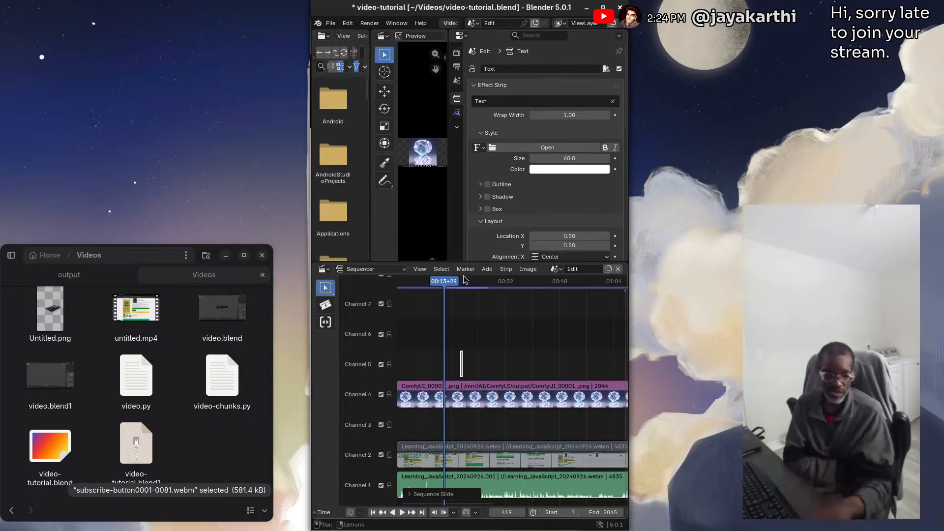
Rename the new text strip on channel 5 as "Transparent Video"
click(501, 72)
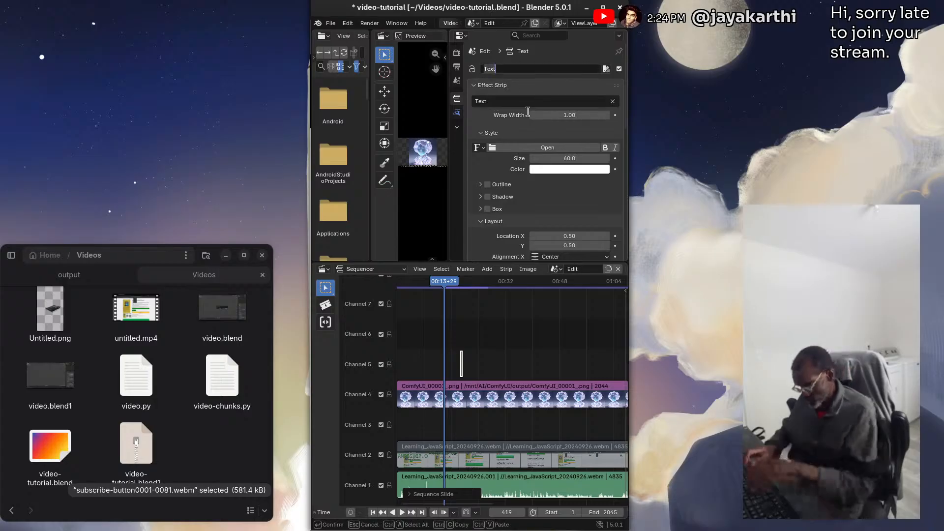
text(Tra)
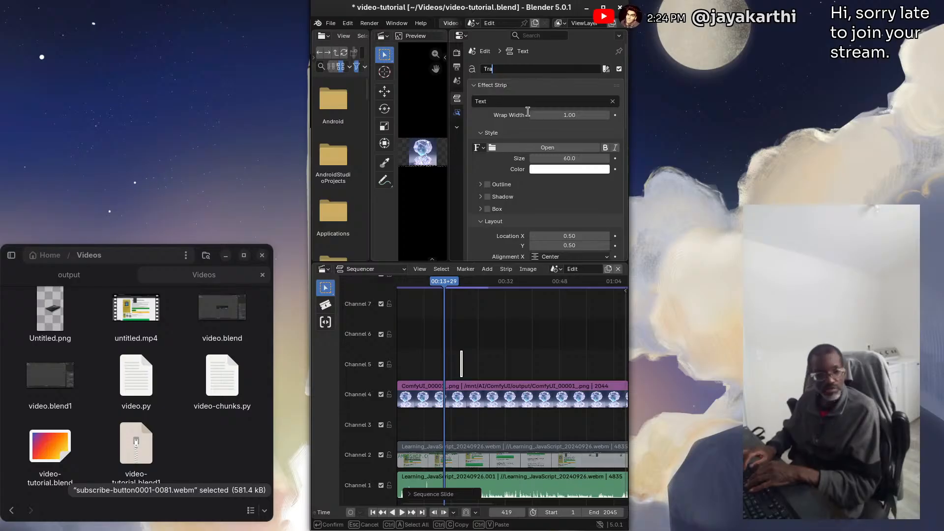
text(nsparent )
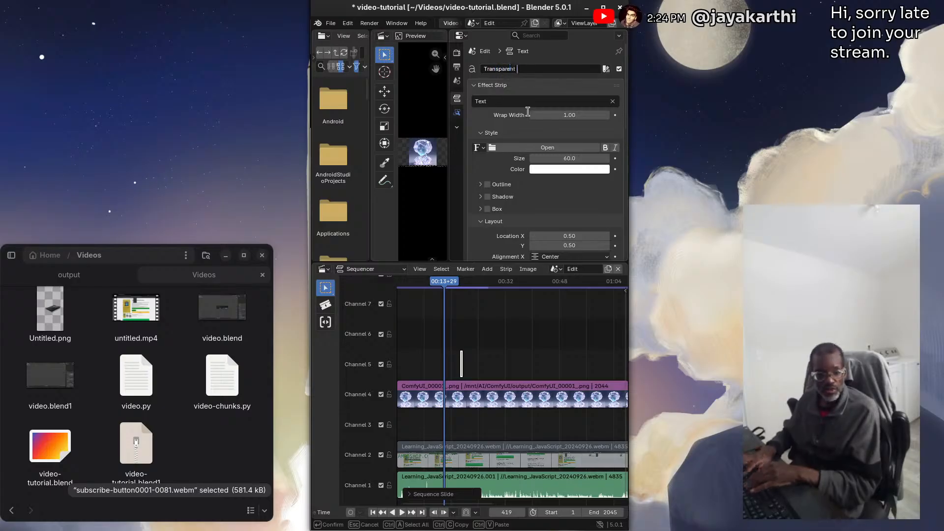
text(Video)
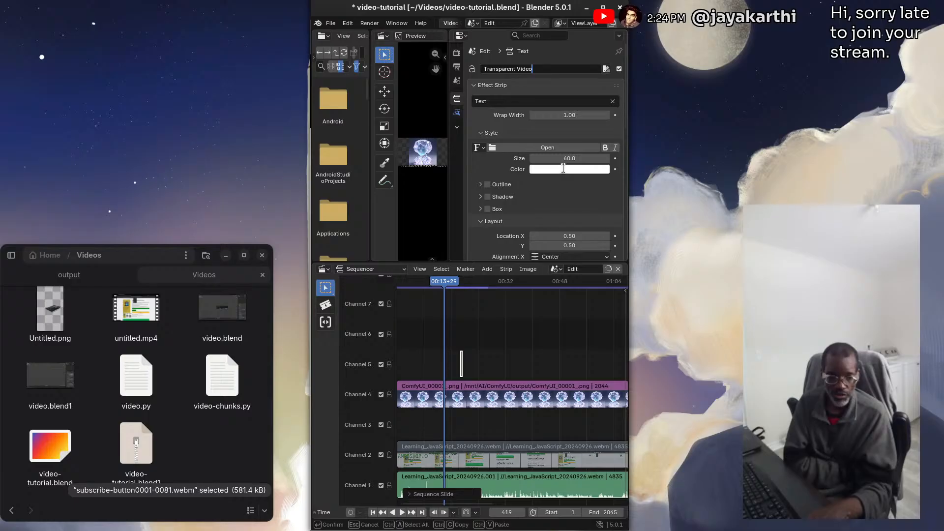
Move the playhead to frame 563 over the text strip and enlarge its font size to about 302.6
drag(443, 285, 461, 280)
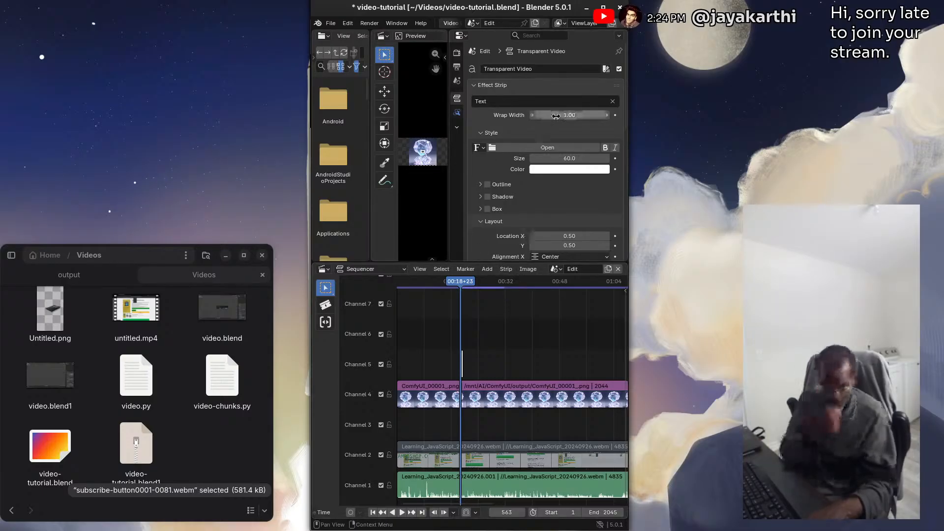
drag(562, 158, 563, 159)
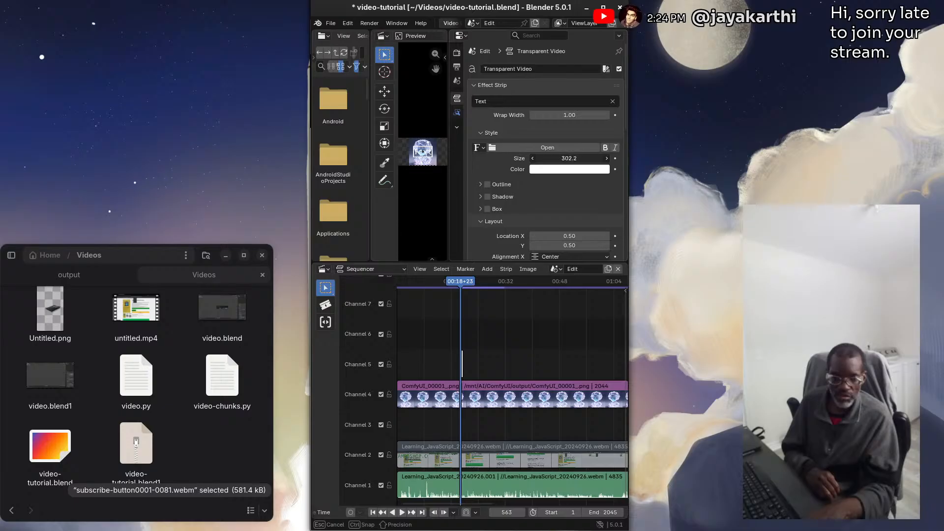
drag(564, 159, 569, 158)
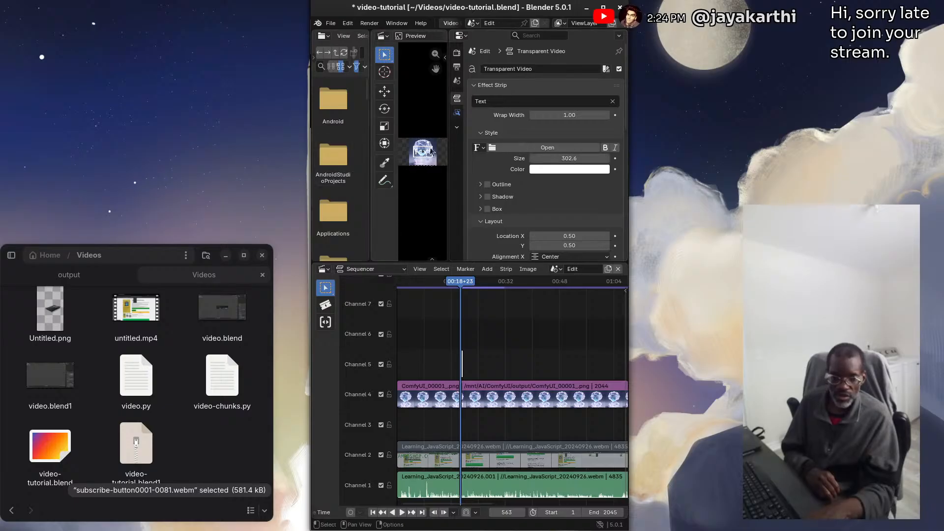
Replace the text strip's displayed content with "Transparent Text"
click(496, 102)
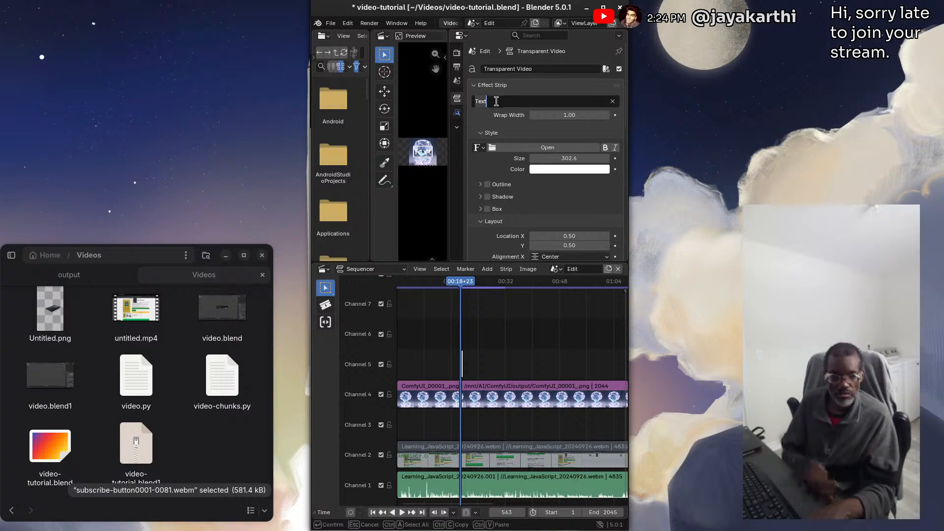
text(Tra)
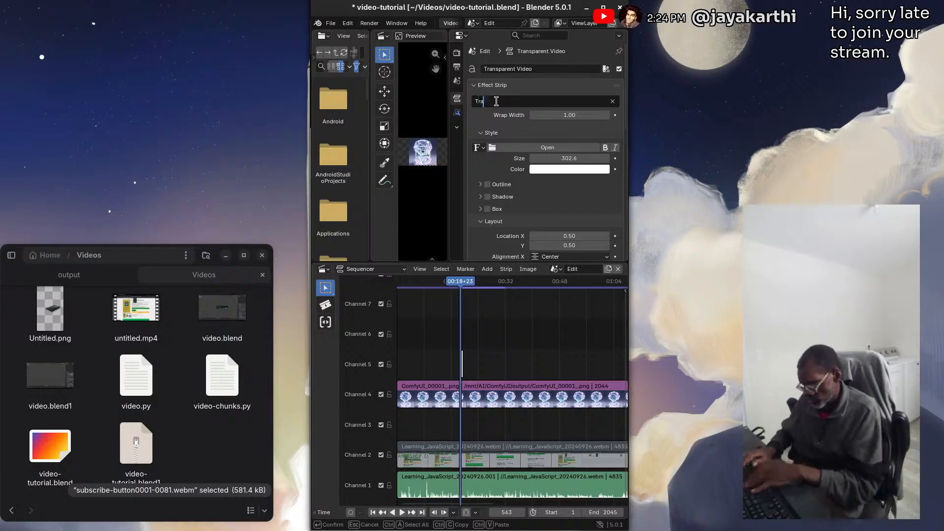
text(nsparent)
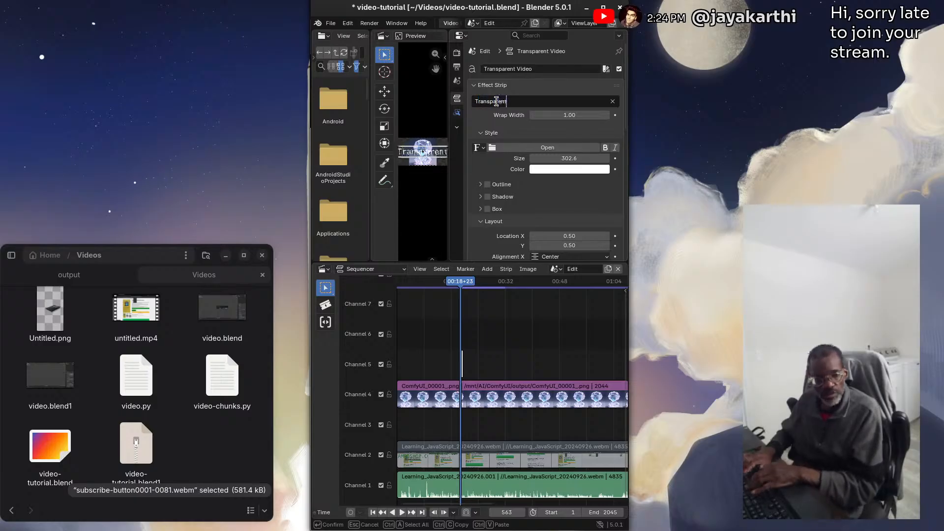
text( Text)
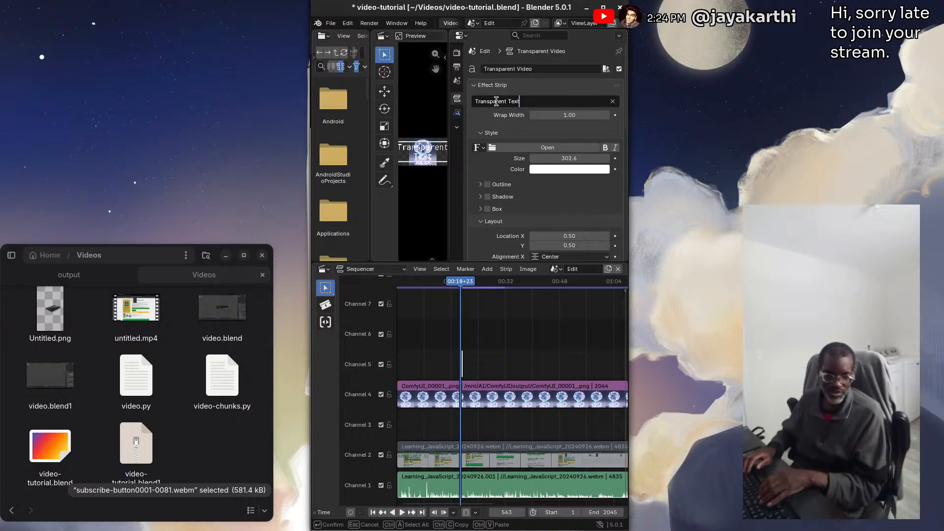
key(Return)
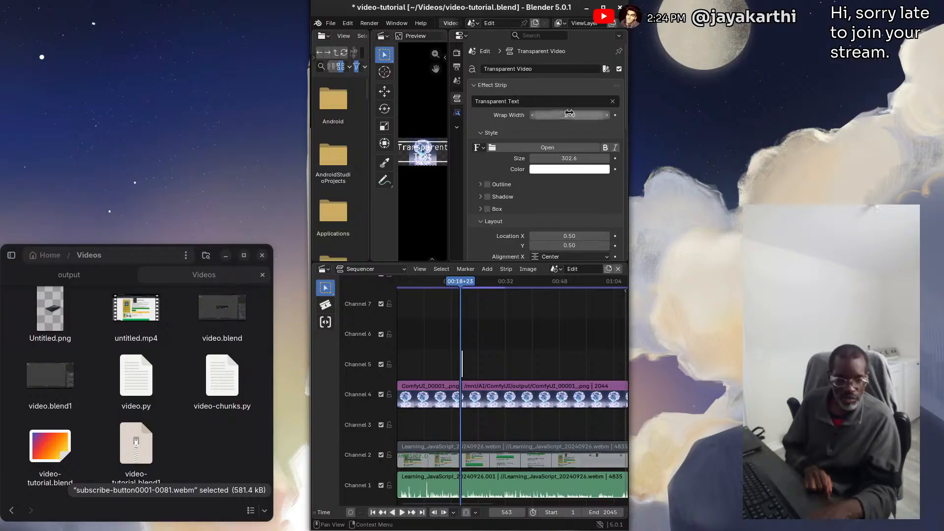
Try a wrap width of about 0.45, return it to 1.00, and change the text colour to turquoise
drag(565, 115, 566, 115)
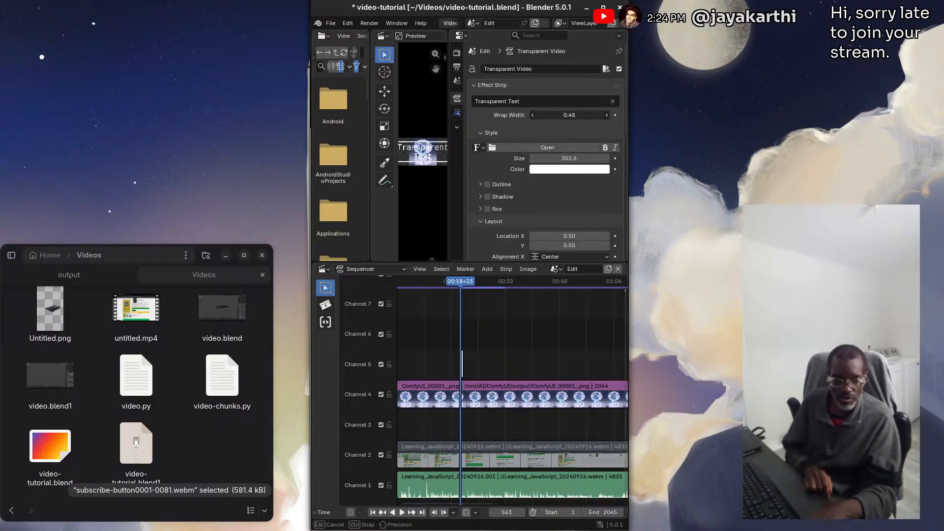
drag(566, 115, 566, 115)
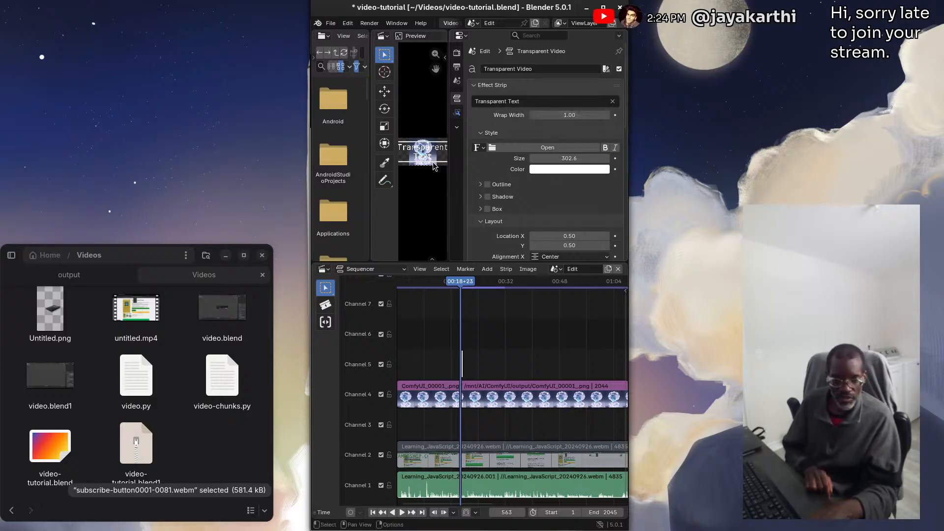
click(563, 170)
drag(555, 215, 547, 188)
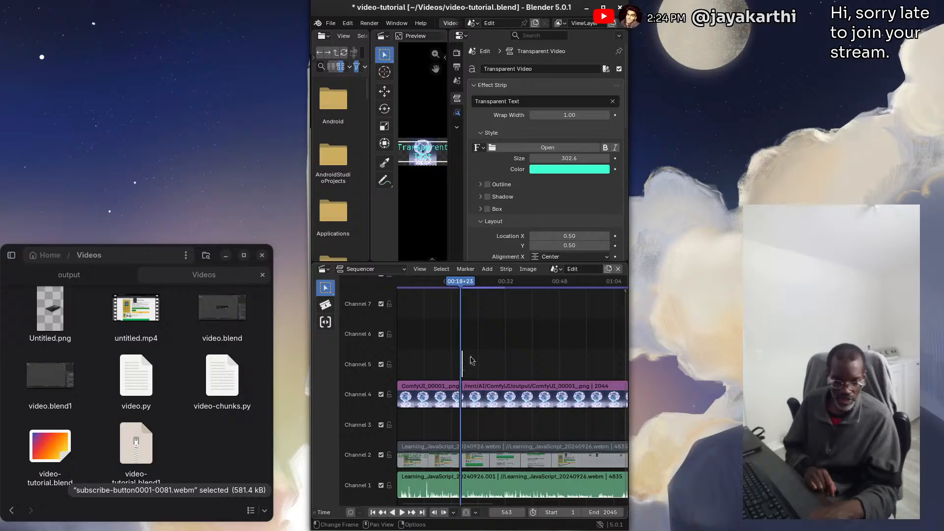
Extend the end of the Transparent Video text strip on channel 5 until its duration is about 183 frames
scroll(471, 361, up, 3)
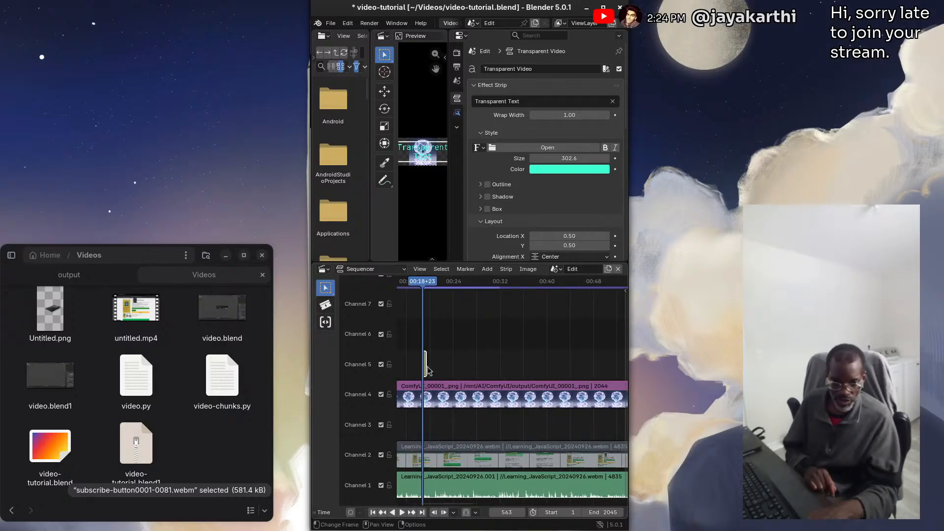
scroll(431, 369, down, 1)
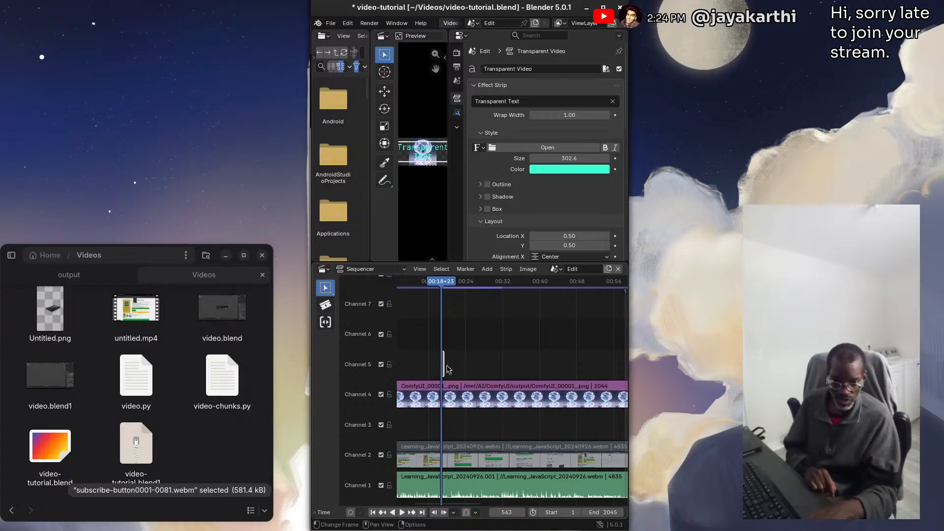
scroll(406, 363, up, 3)
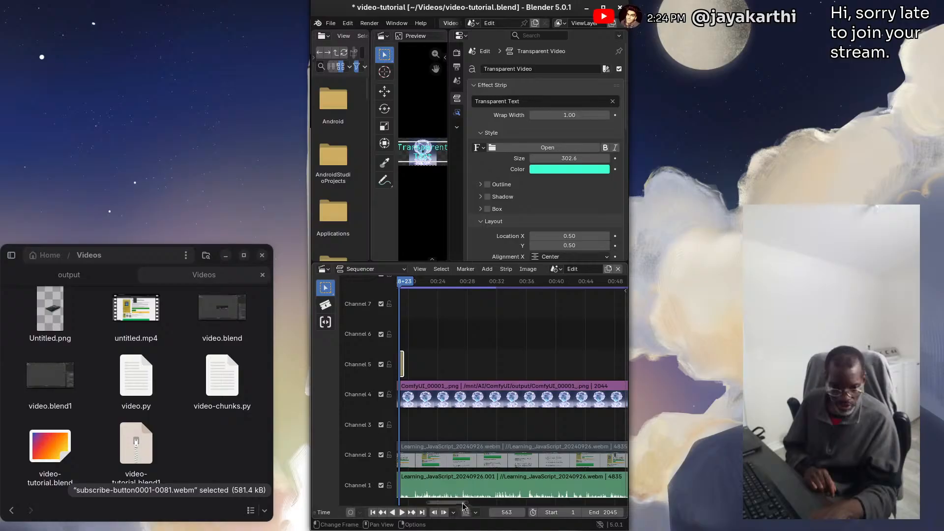
middle_drag(463, 503, 506, 480)
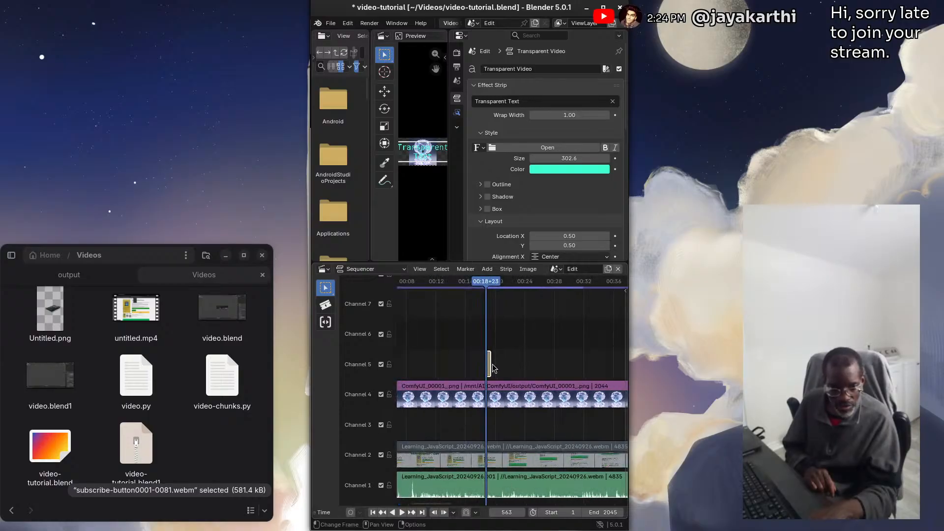
scroll(494, 367, up, 3)
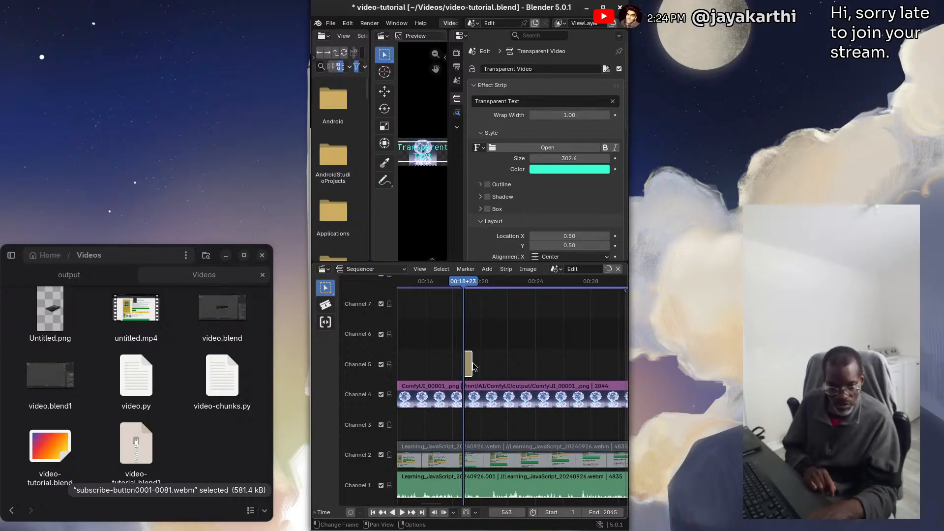
scroll(444, 364, up, 2)
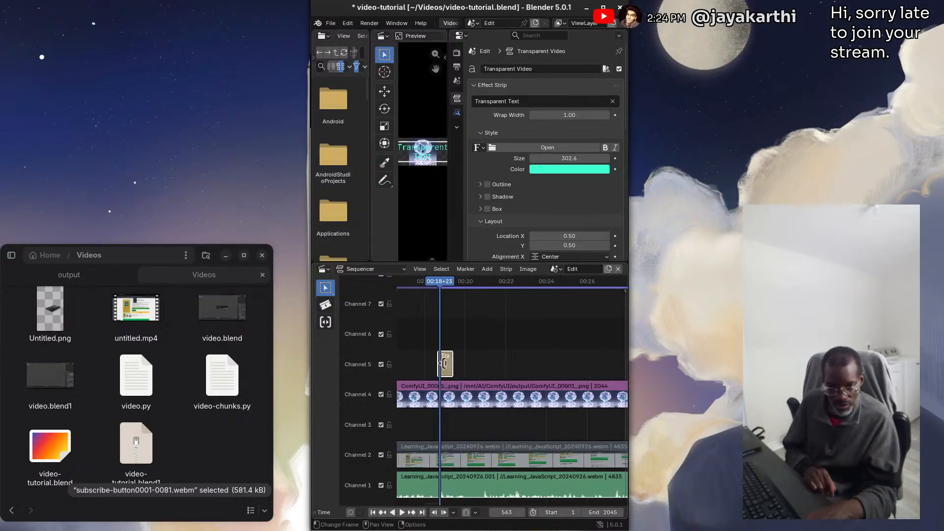
drag(453, 361, 498, 360)
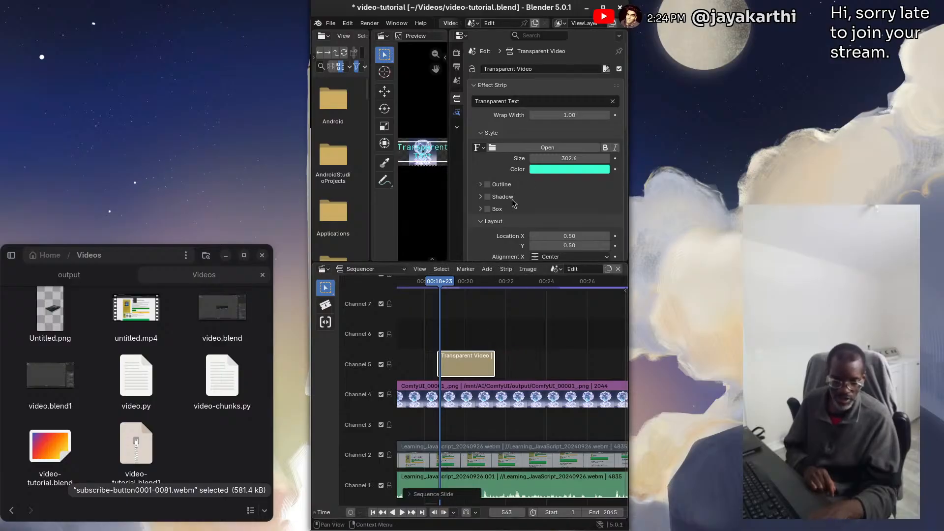
scroll(520, 182, down, 4)
scroll(520, 182, down, 5)
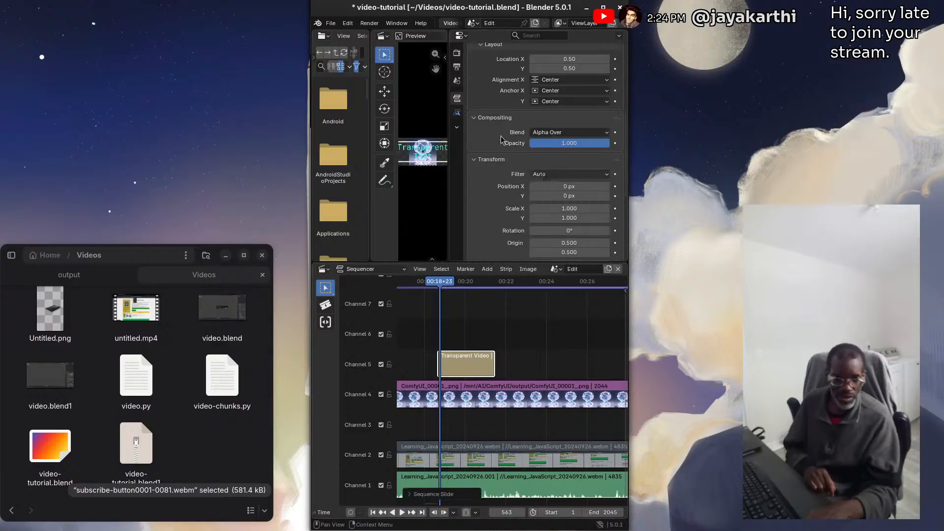
scroll(501, 140, down, 7)
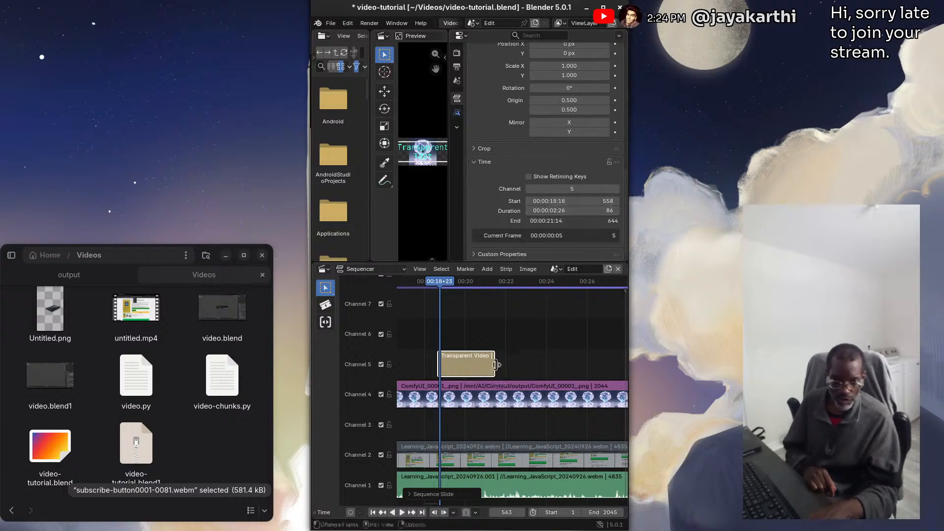
drag(496, 364, 557, 370)
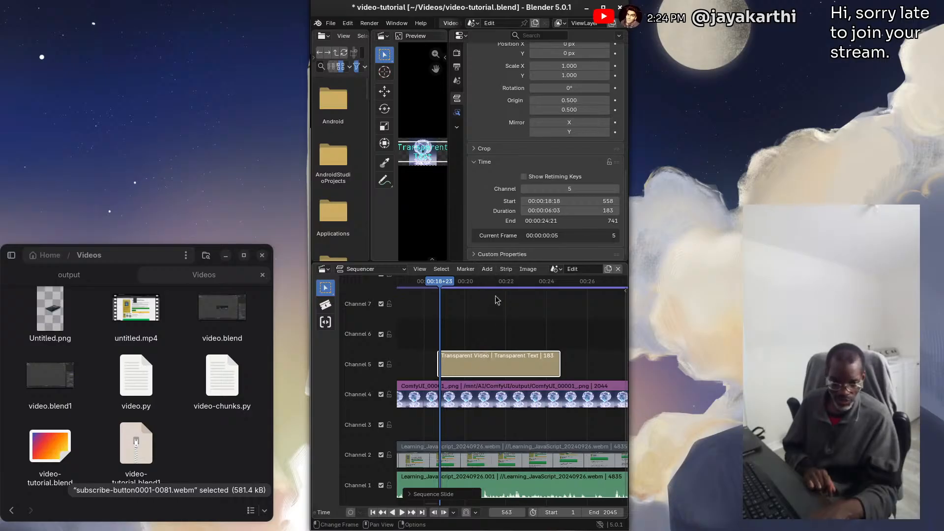
Add a Fade In and Out animation to the Transparent Text strip on channel 5
click(487, 269)
mouse_move(507, 389)
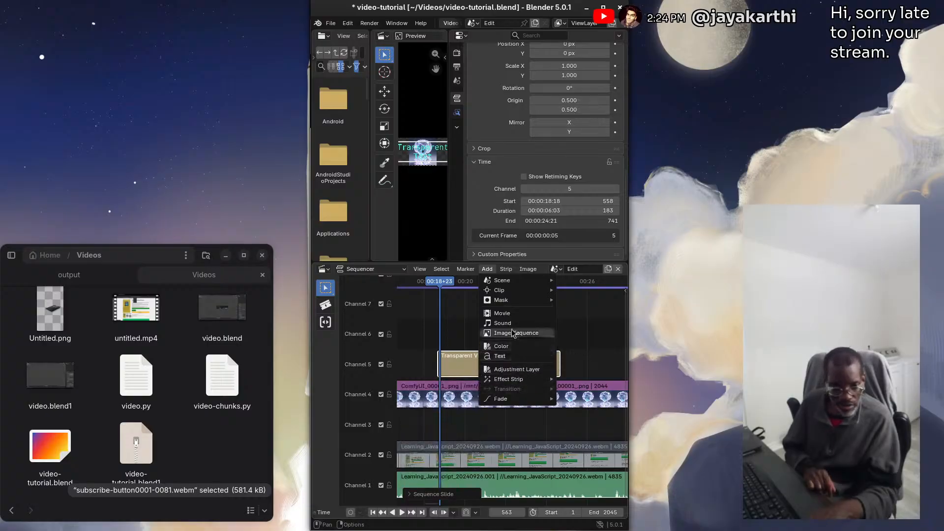
mouse_move(506, 292)
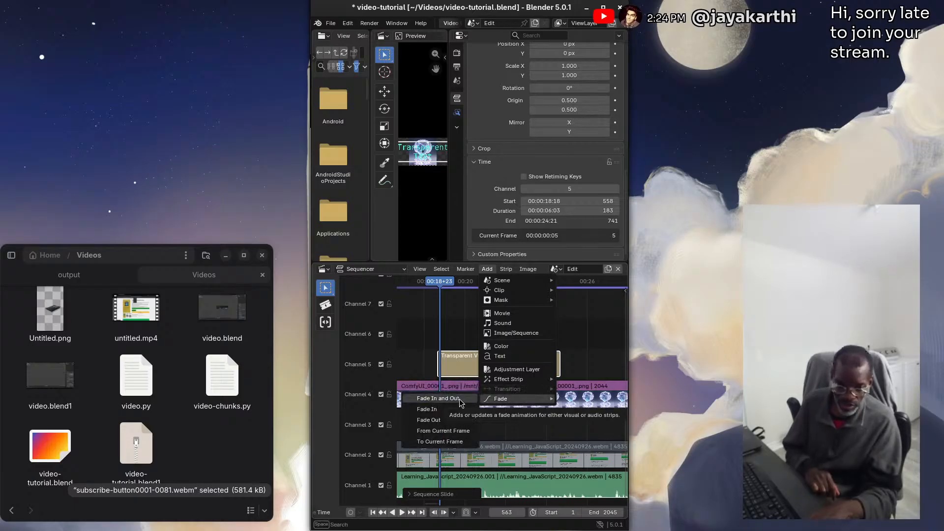
click(438, 398)
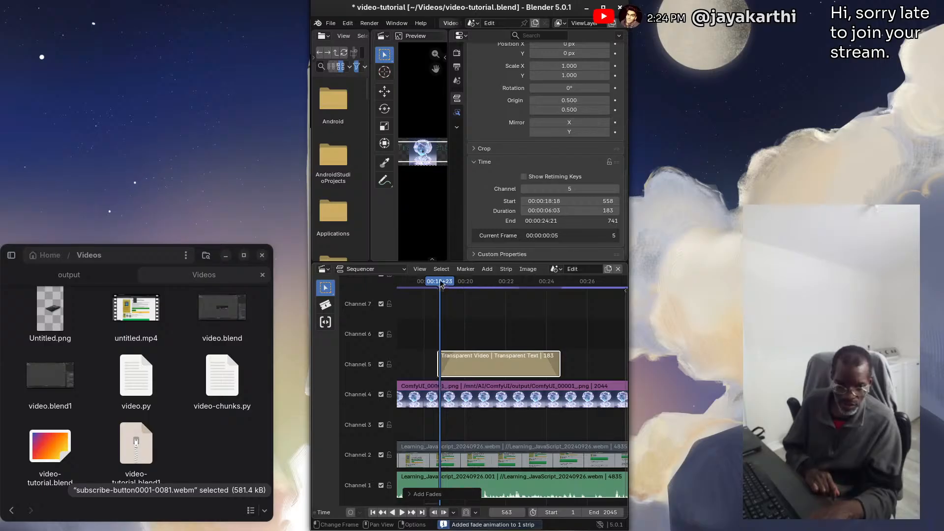
Scrub back to frame 544 just before the faded text strip and return the playhead to frame 1
drag(441, 284, 428, 262)
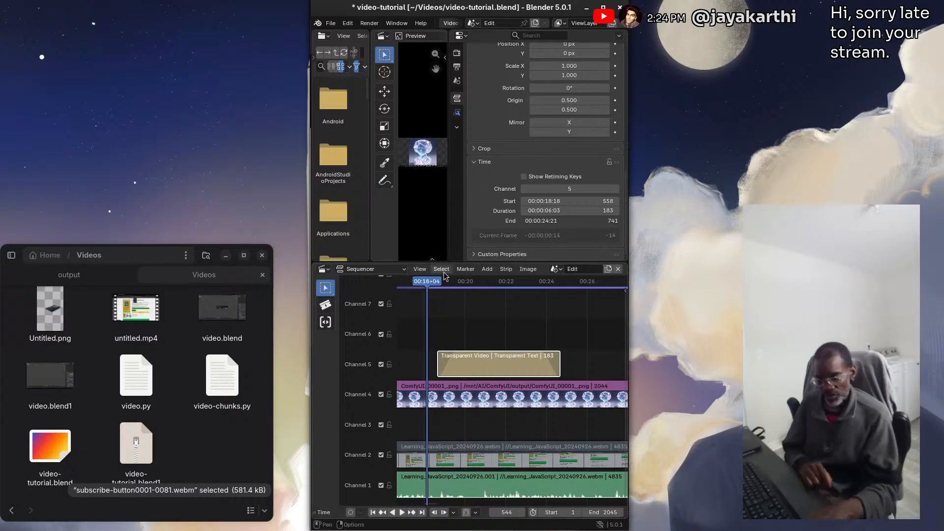
key(shift+Left)
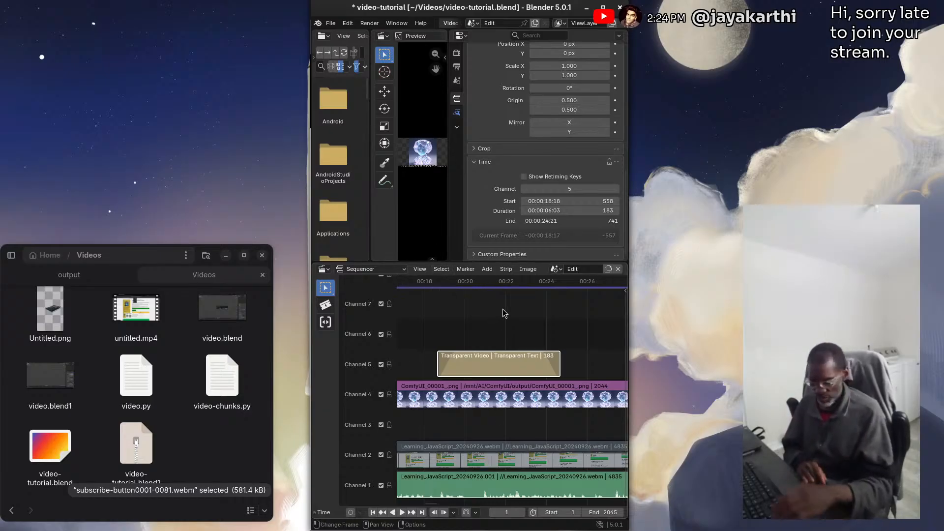
key(Home)
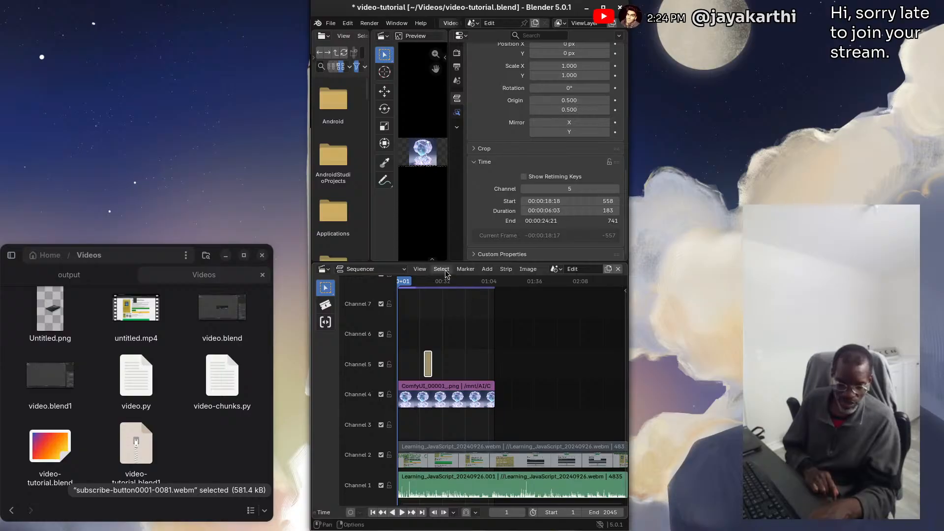
Split the channel 2 video strip and the channel 1 audio strip together at frame 2045, where the channel 4 image strip ends
drag(442, 282, 551, 322)
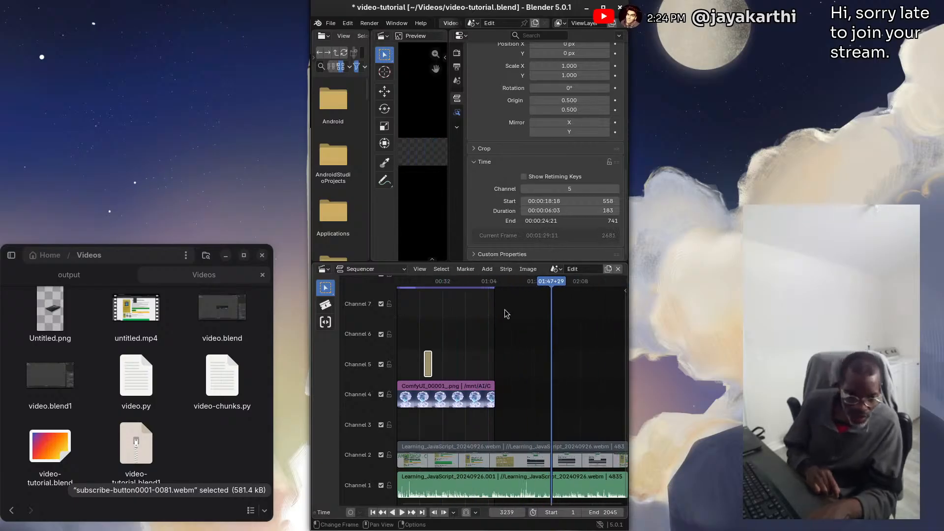
click(579, 457)
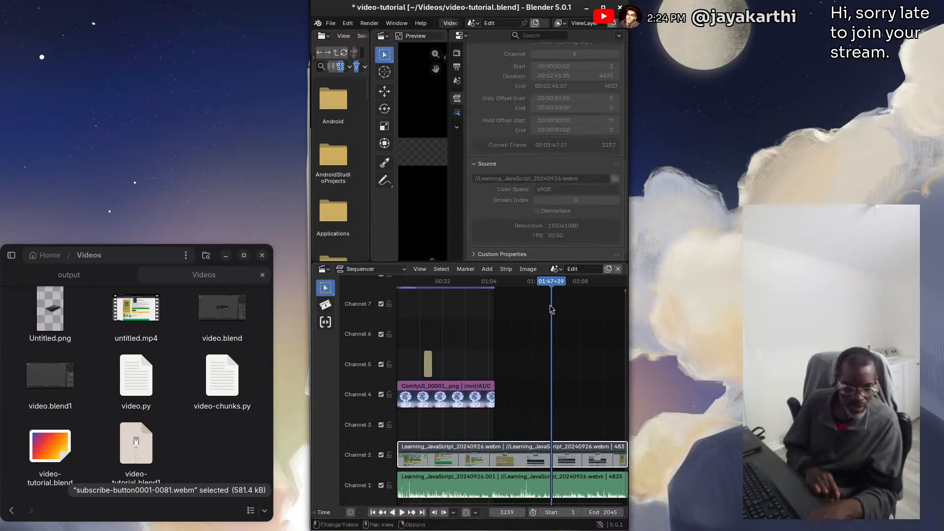
drag(553, 297, 493, 299)
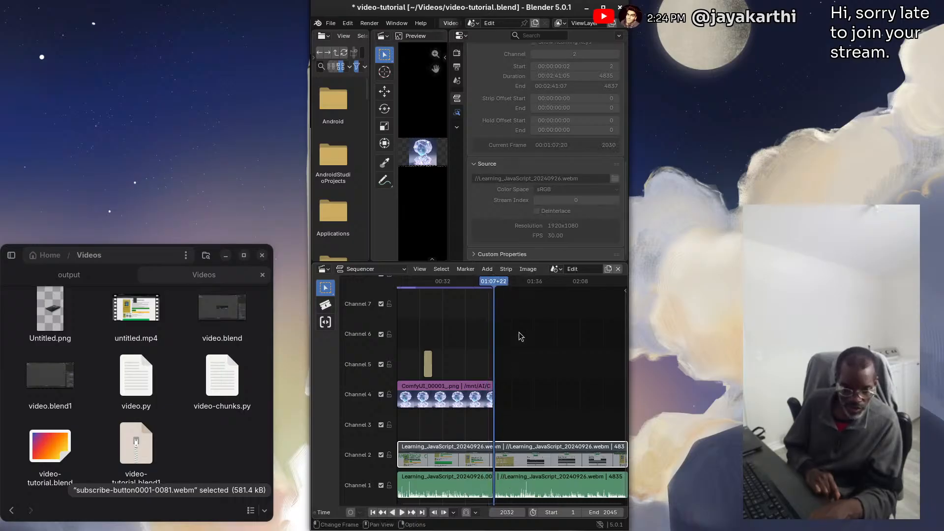
drag(494, 285, 492, 286)
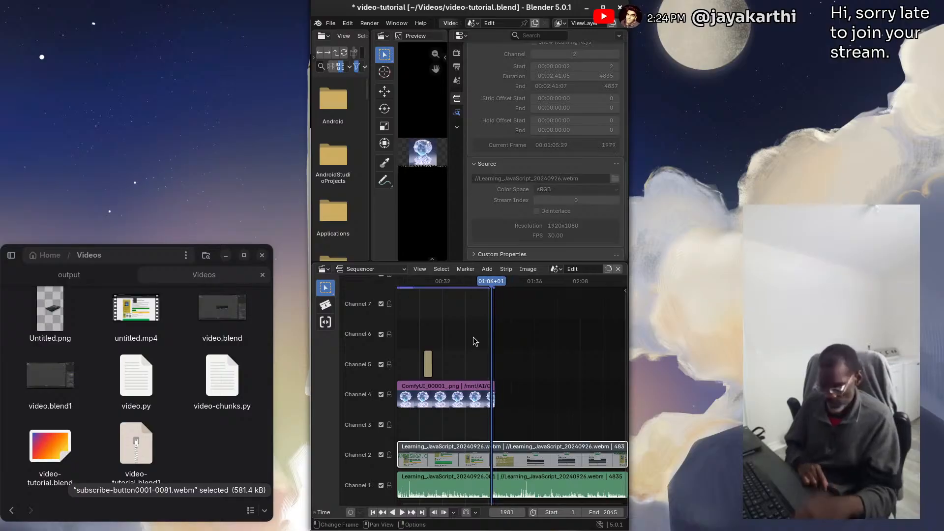
key(shift+Right)
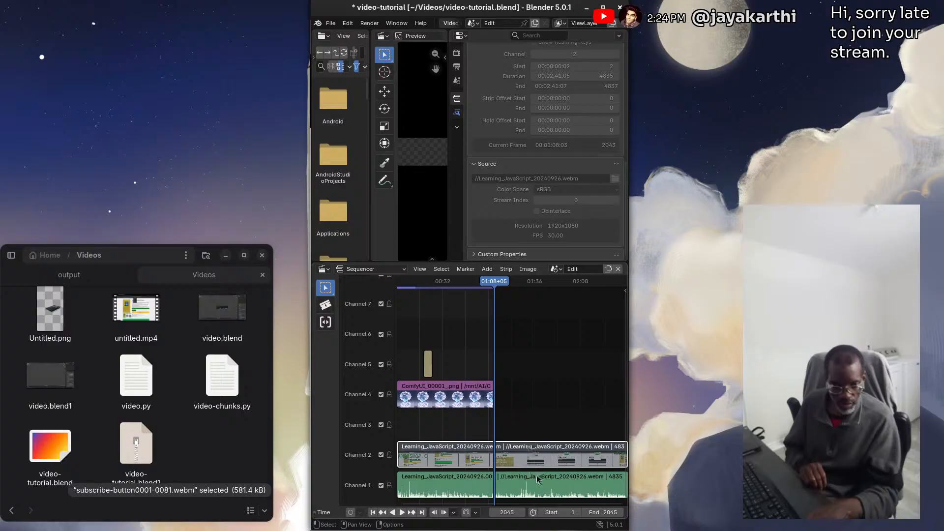
click(558, 489)
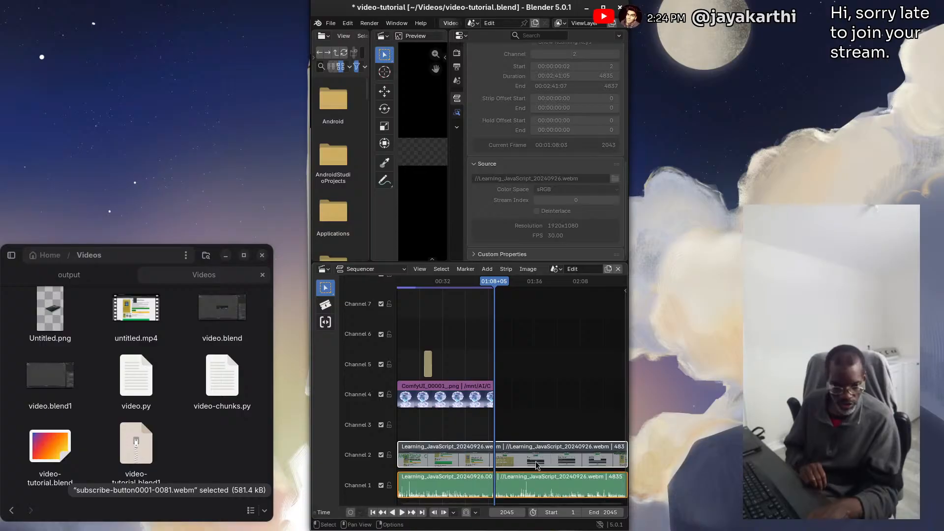
click(506, 270)
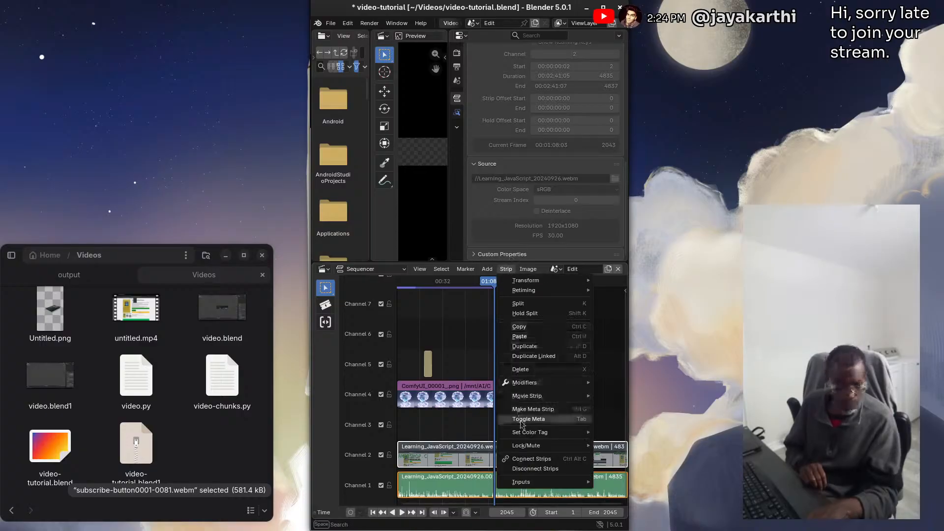
click(524, 305)
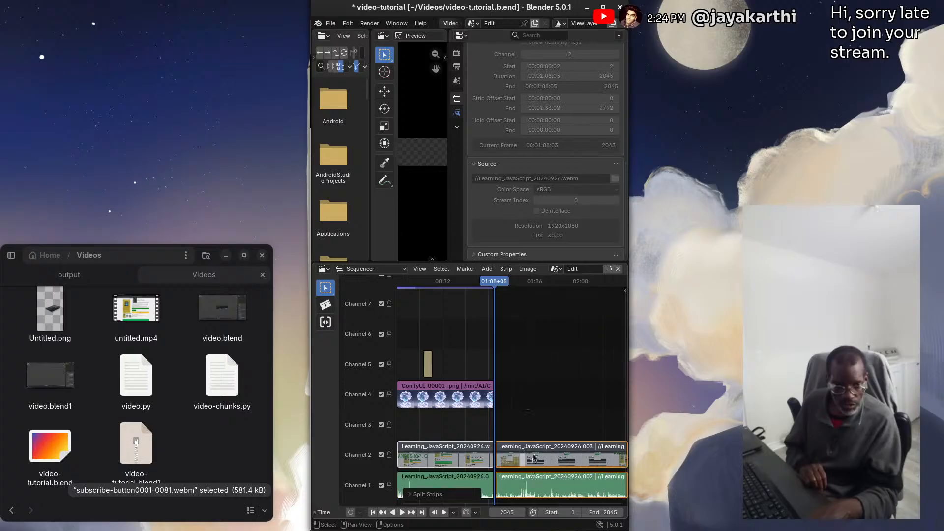
Delete the leftover video and audio pieces after frame 2045 on channels 2 and 1, and save the project
drag(544, 414, 528, 501)
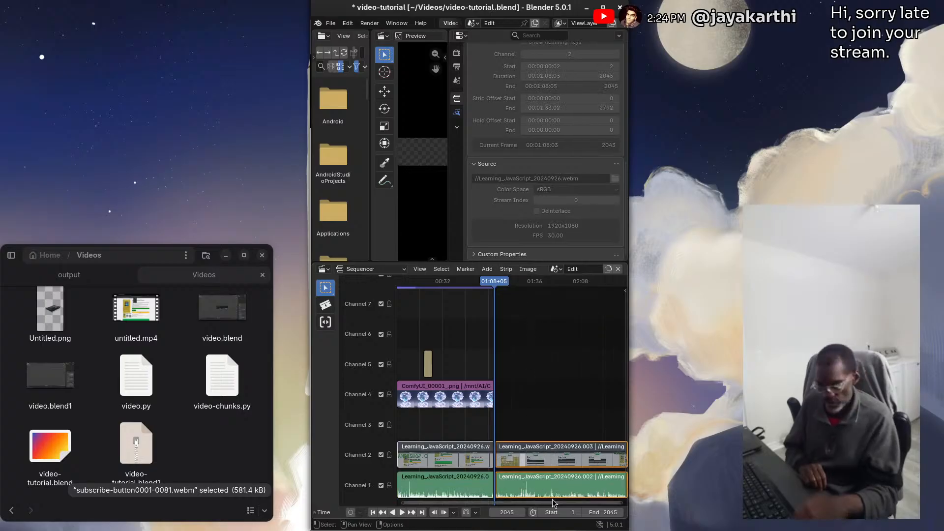
key(Delete)
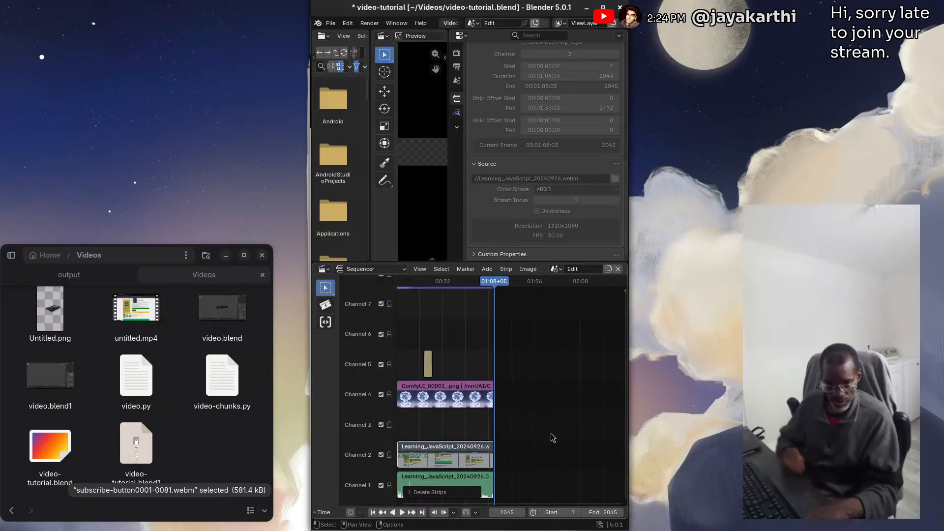
key(ctrl+s)
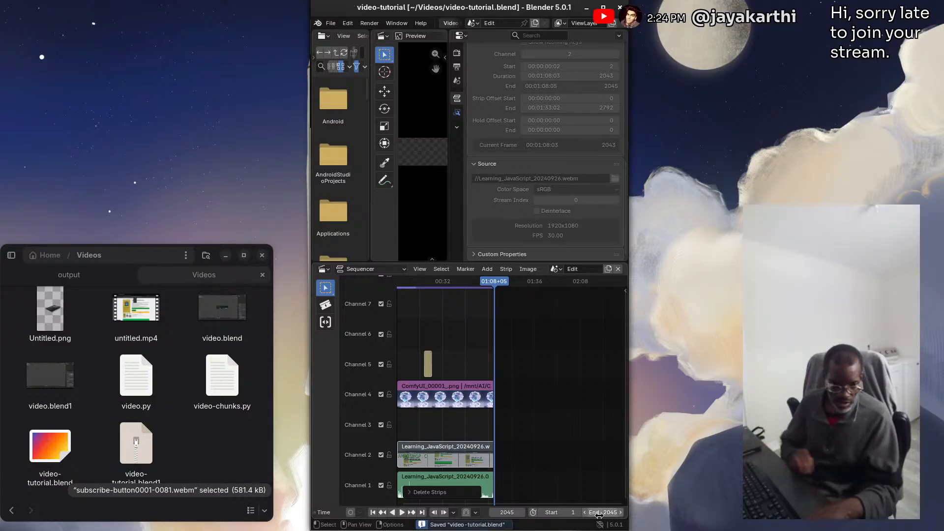
Select the ComfyUI image strip on channel 4, move the playhead to frame 908 and save the project
click(468, 405)
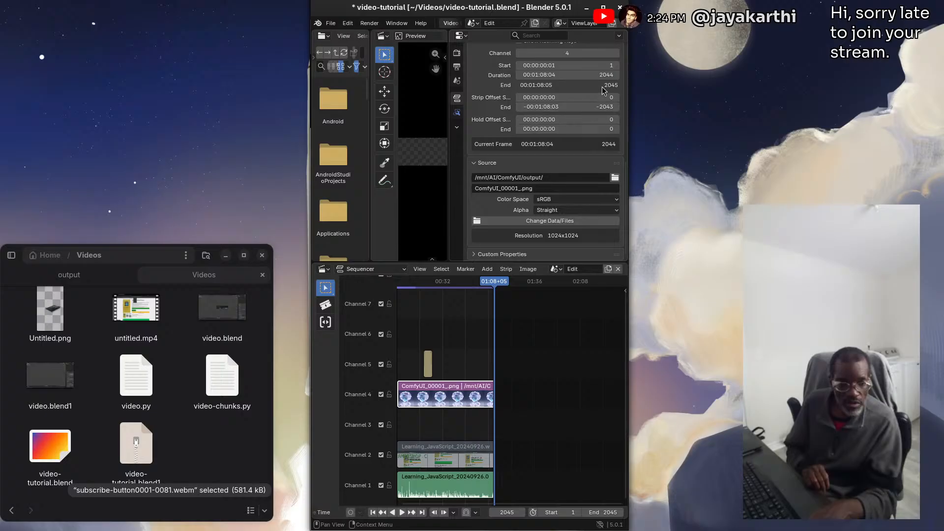
drag(494, 284, 440, 284)
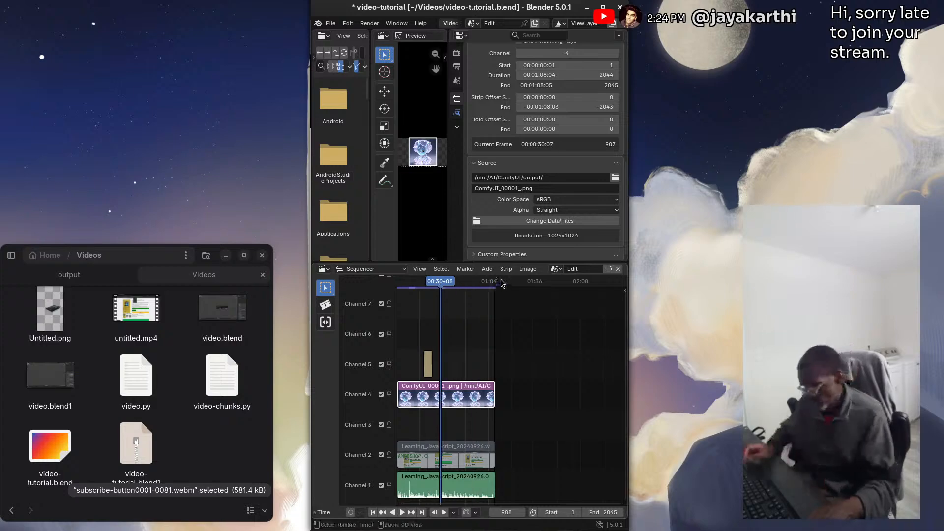
key(ctrl+s)
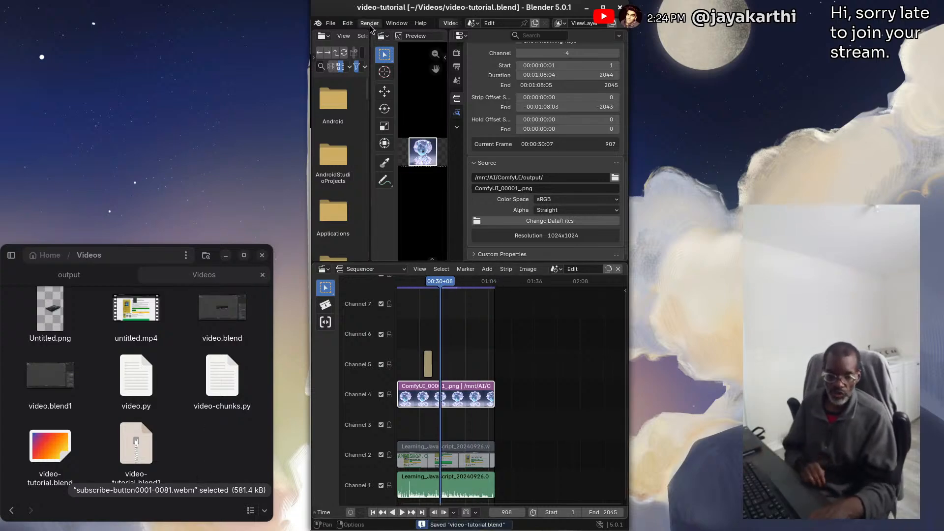
Leave Blender for the file manager's Videos folder and place its window over the browser
click(369, 23)
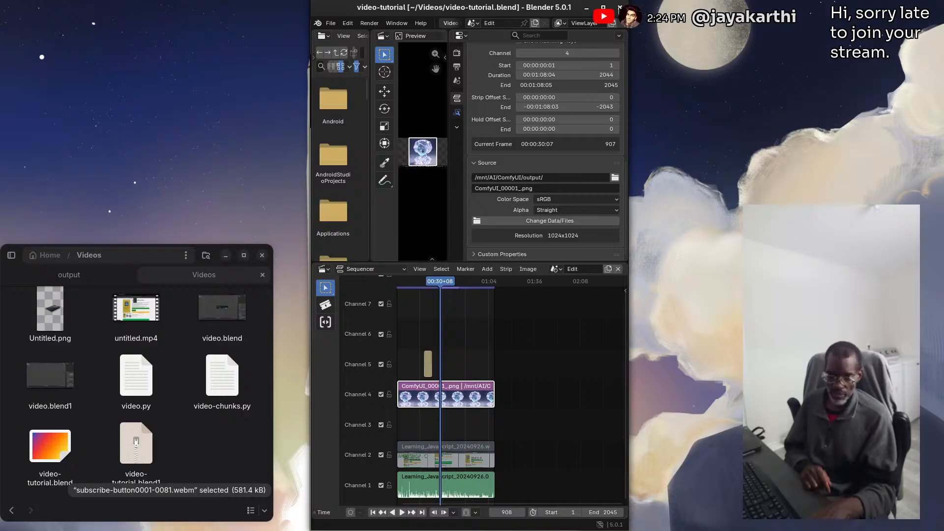
key(alt+Tab)
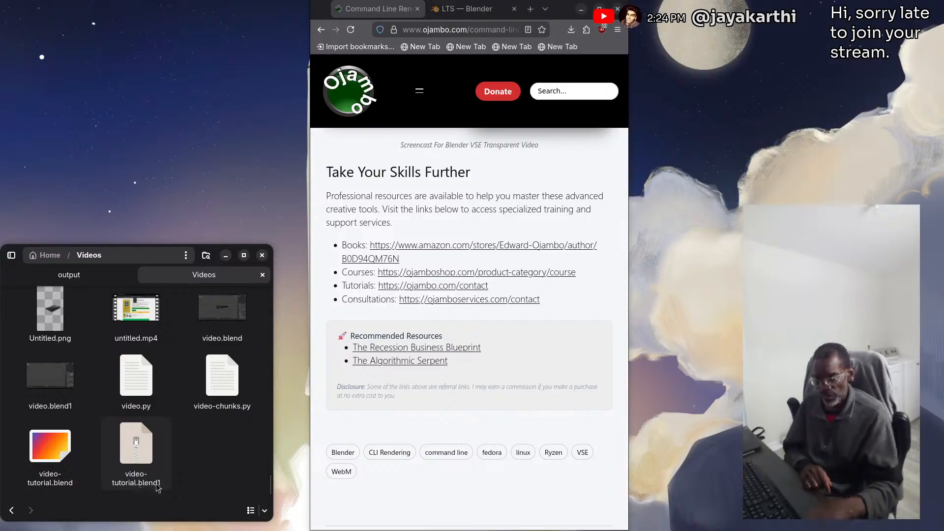
right_click(199, 451)
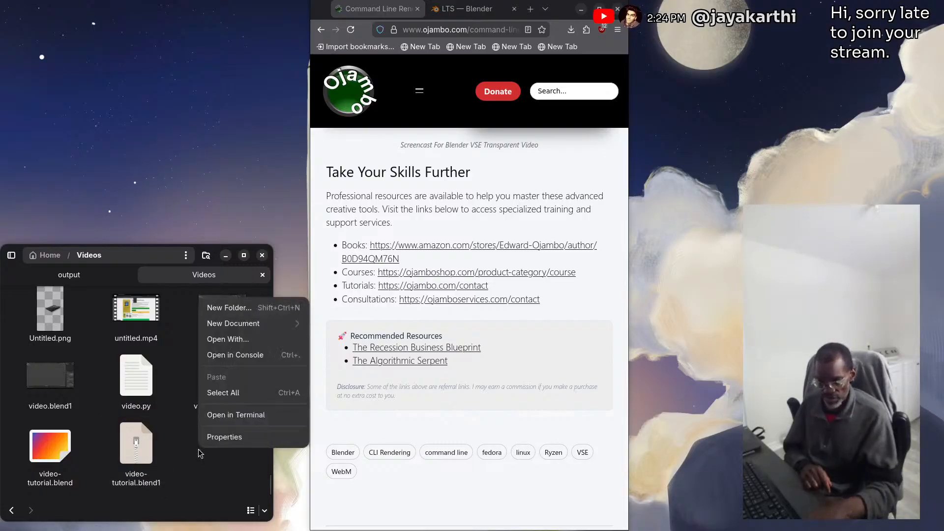
click(204, 510)
drag(136, 256, 458, 229)
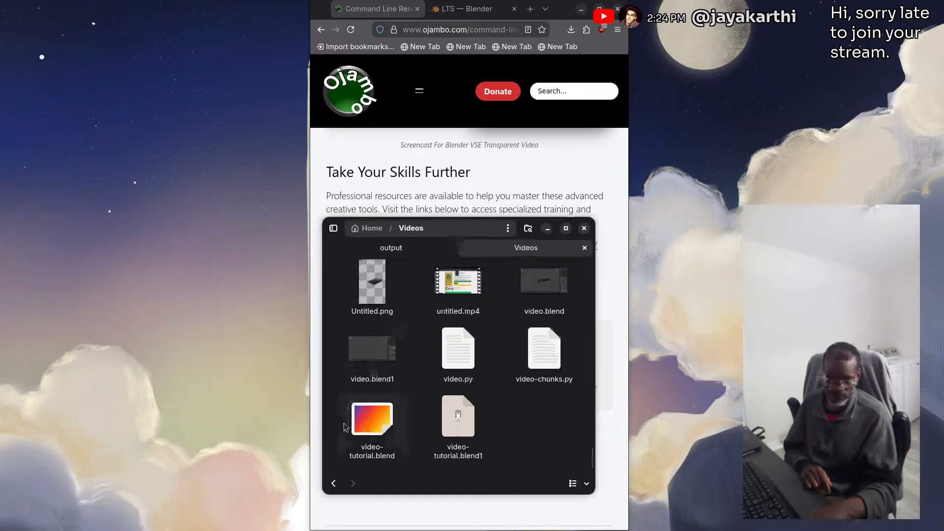
Open video-tutorial.blend from the Videos folder to check the saved project, and close Blender
double_click(372, 433)
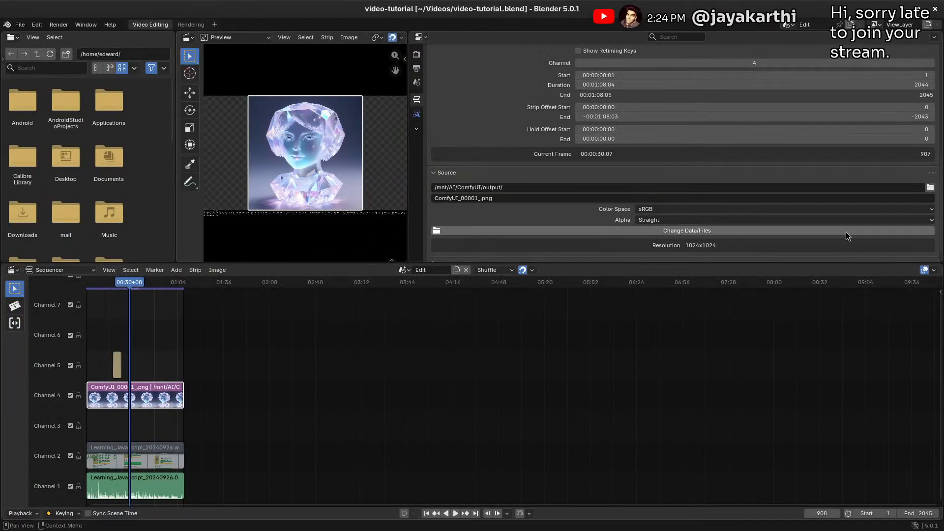
click(936, 10)
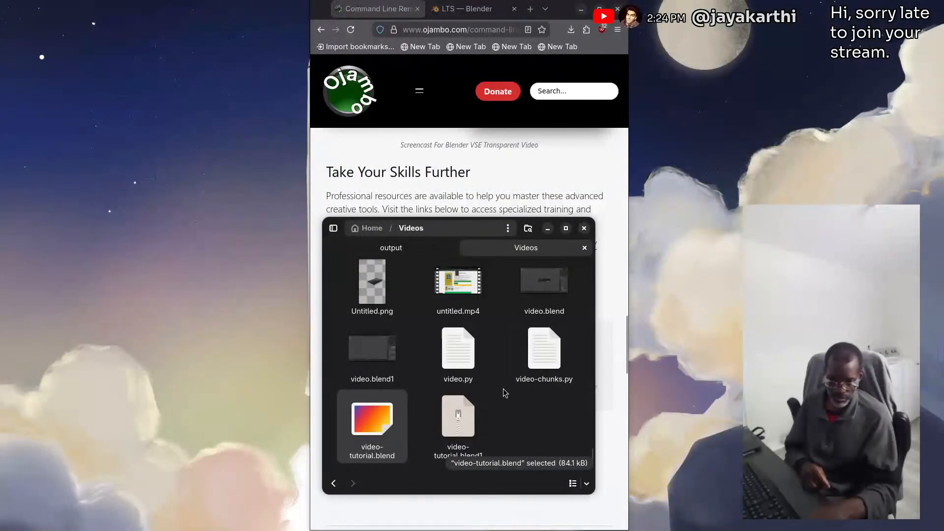
Open a console in the Videos folder and resize its window to roughly the browser's width and up to the screen's upper edge
right_click(526, 418)
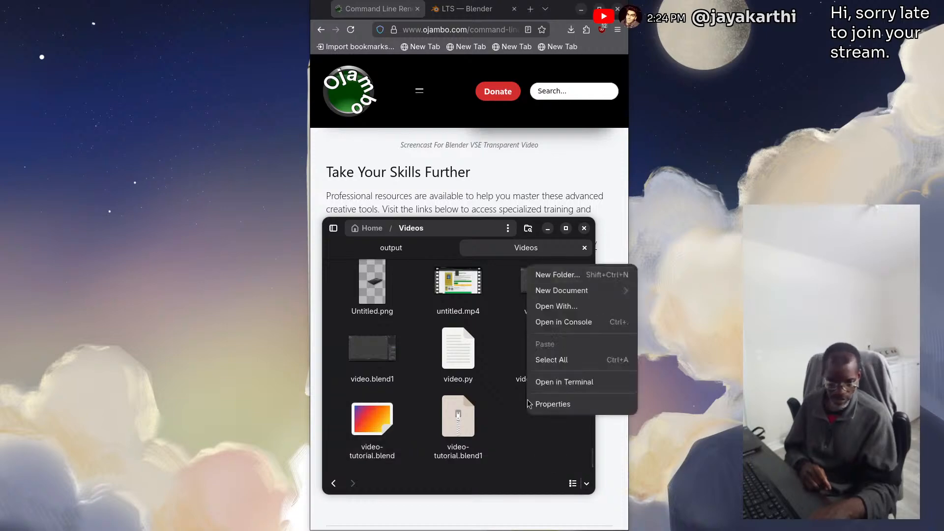
click(567, 323)
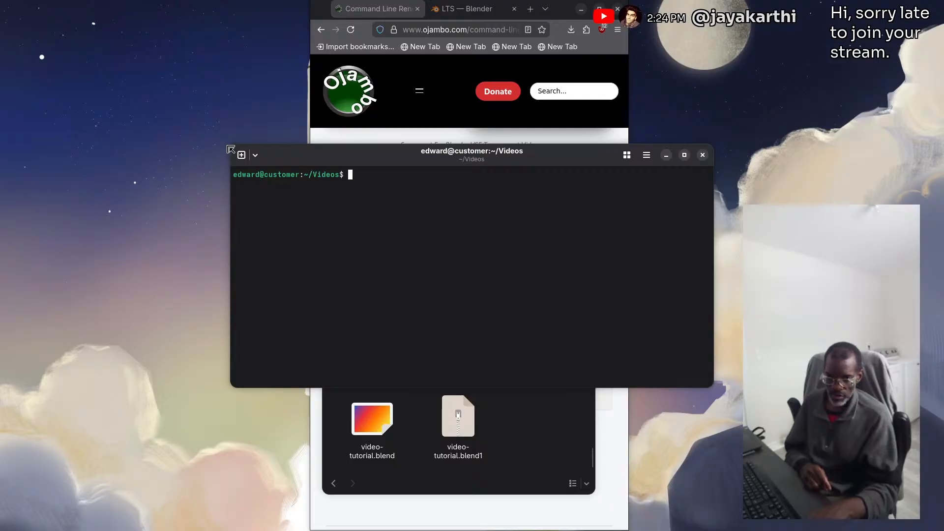
drag(231, 149, 313, 142)
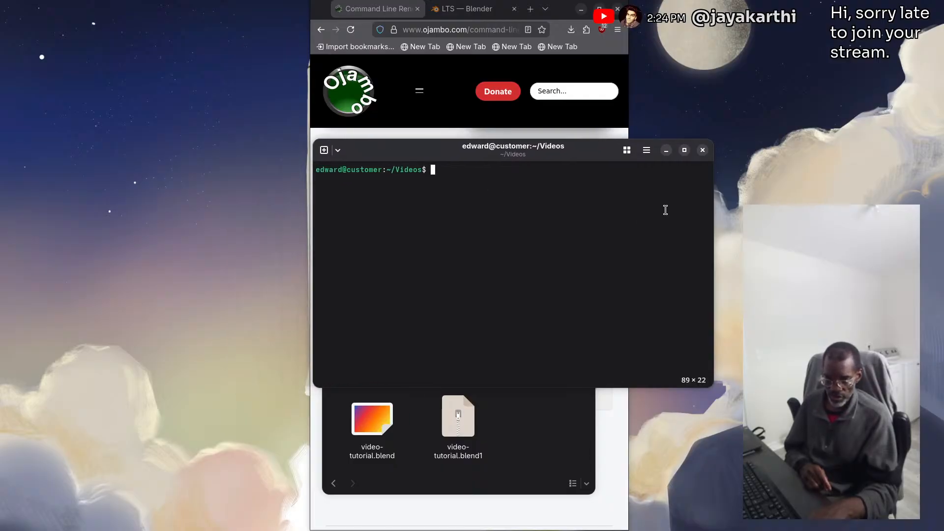
drag(716, 142, 624, 3)
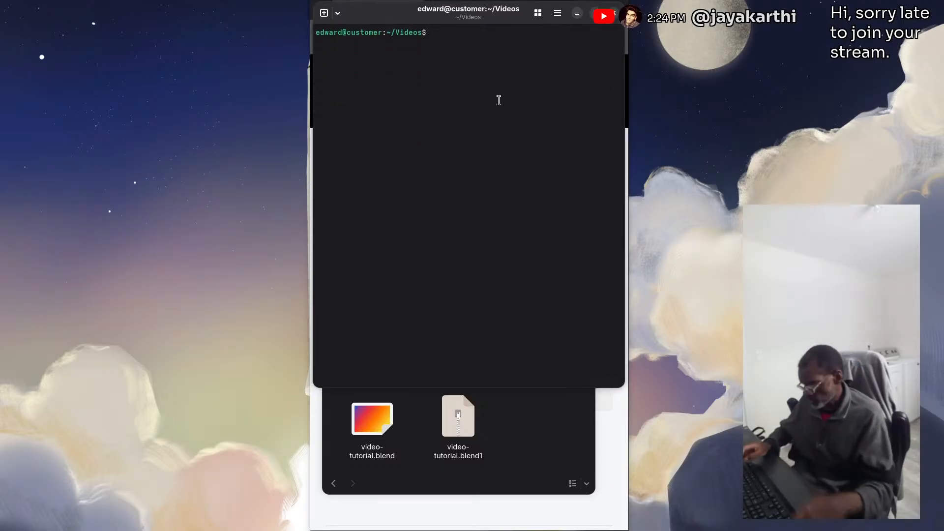
Run clean-cli to shorten the prompt, clear the console and enlarge its text
text(clean-cli)
key(Return)
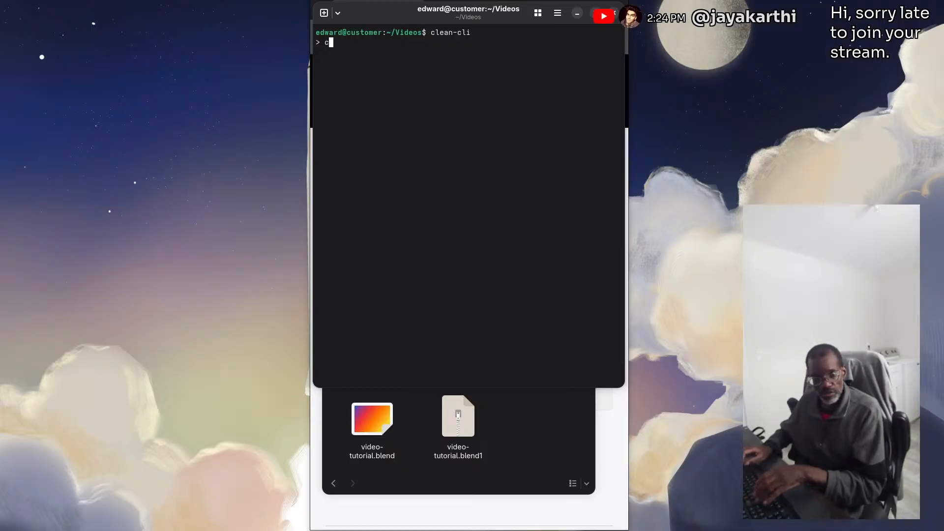
key(ctrl+l)
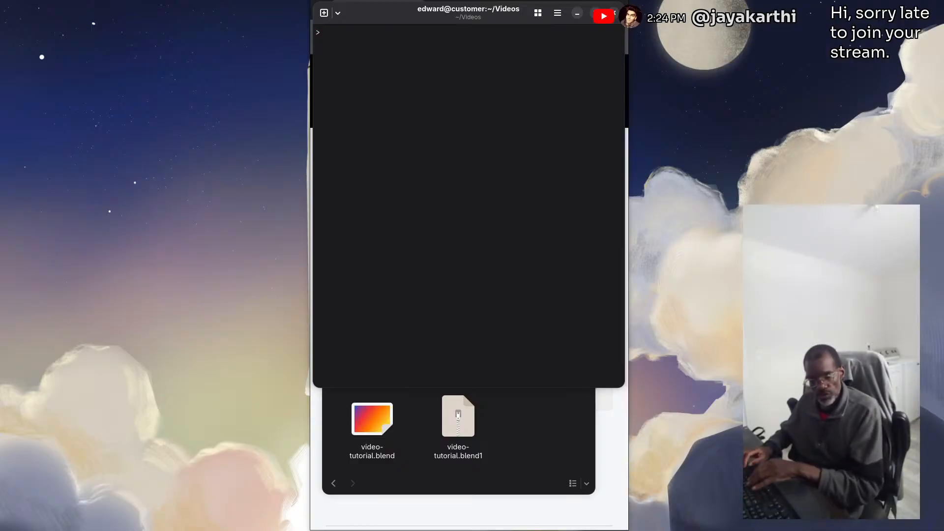
ctrl+scroll(465, 75, up, 6)
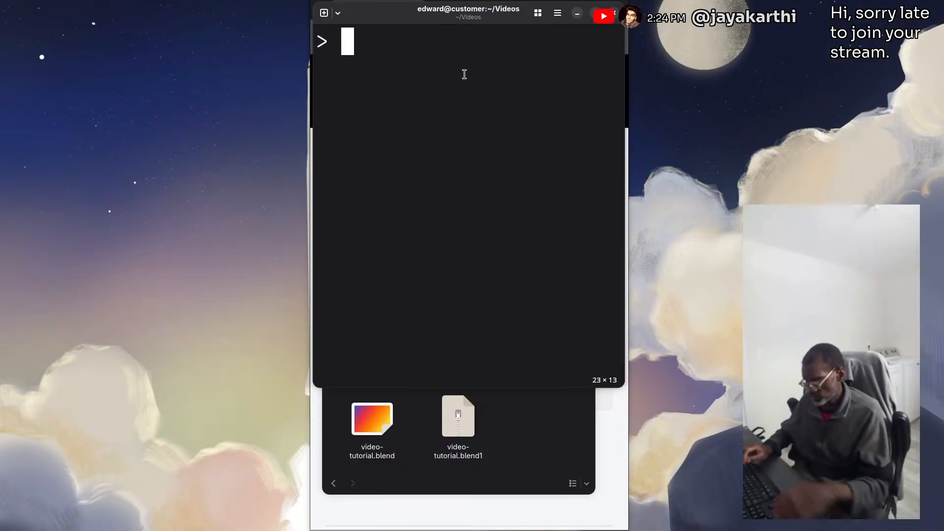
Try to render the project's animation in the background by running blender -b video-tutorial.blend -a in the console
text(blender)
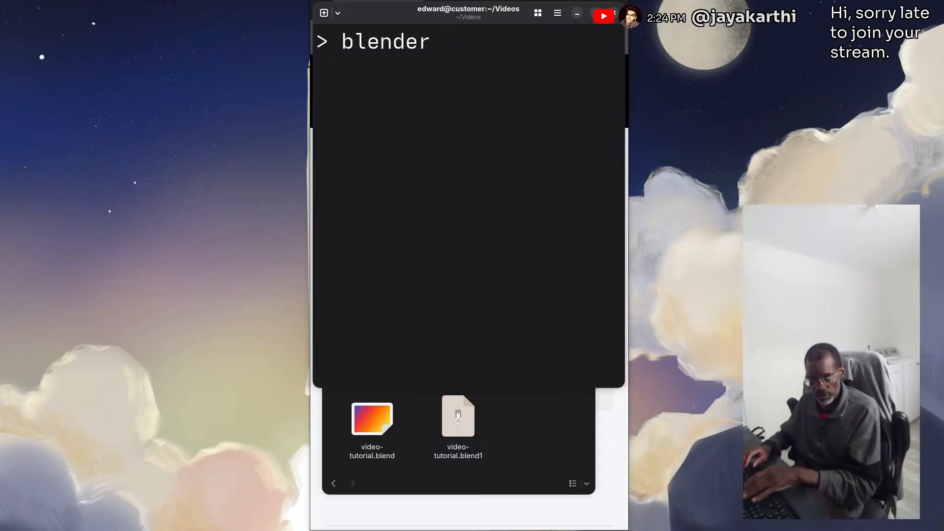
text(-b)
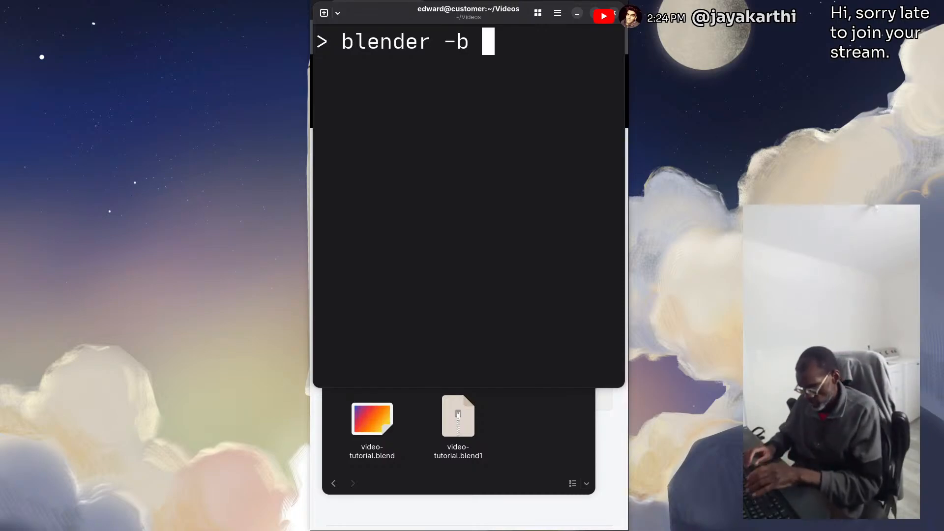
text( vide)
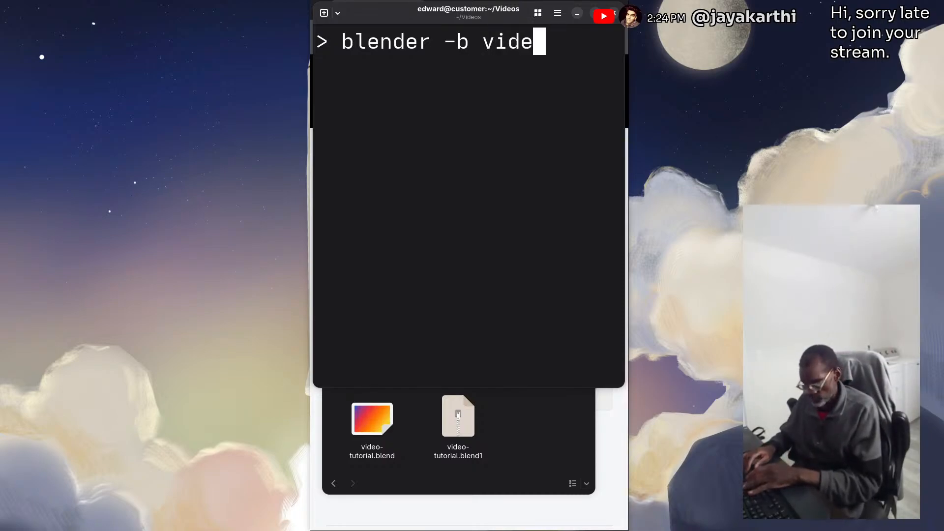
text(o-tu)
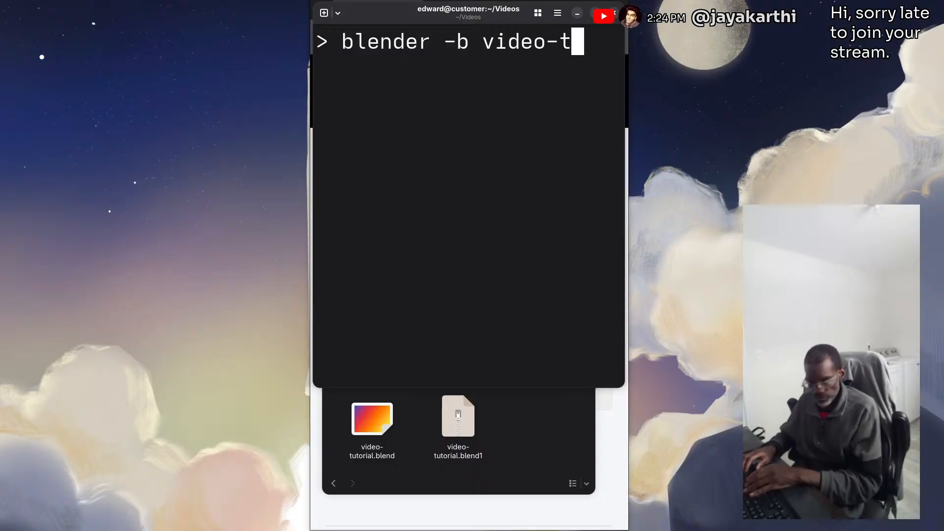
key(Tab)
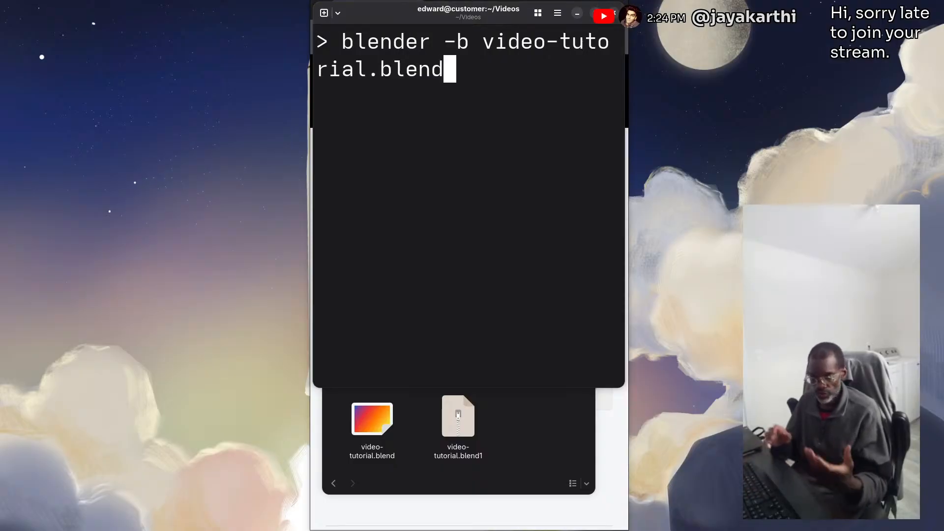
text(-a )
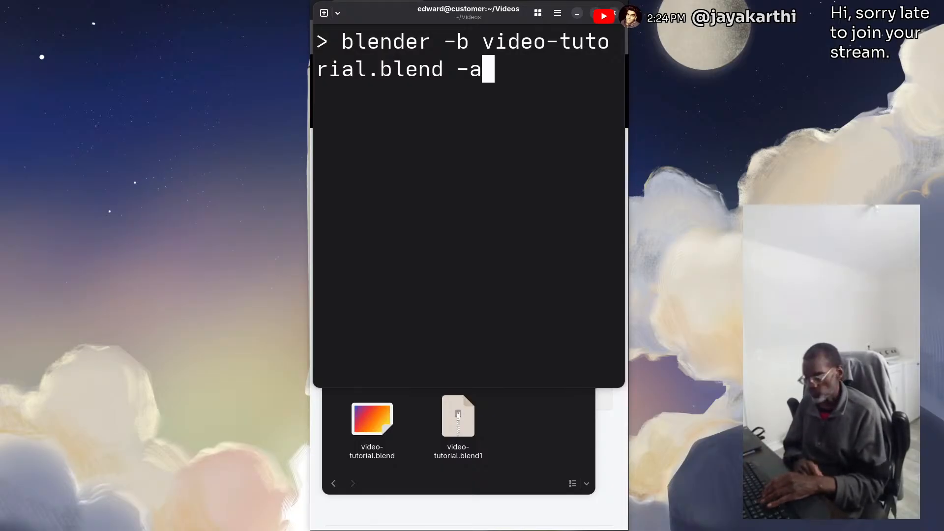
text(-)
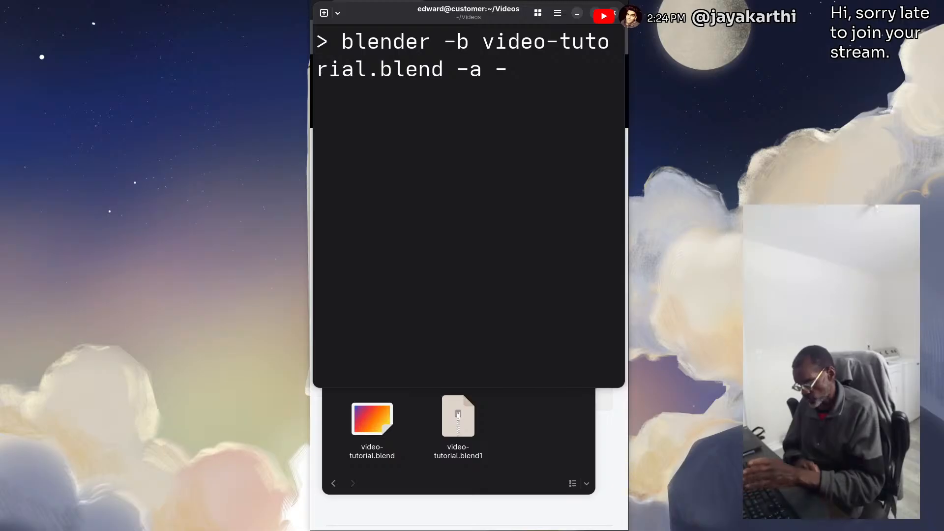
key(BackSpace)
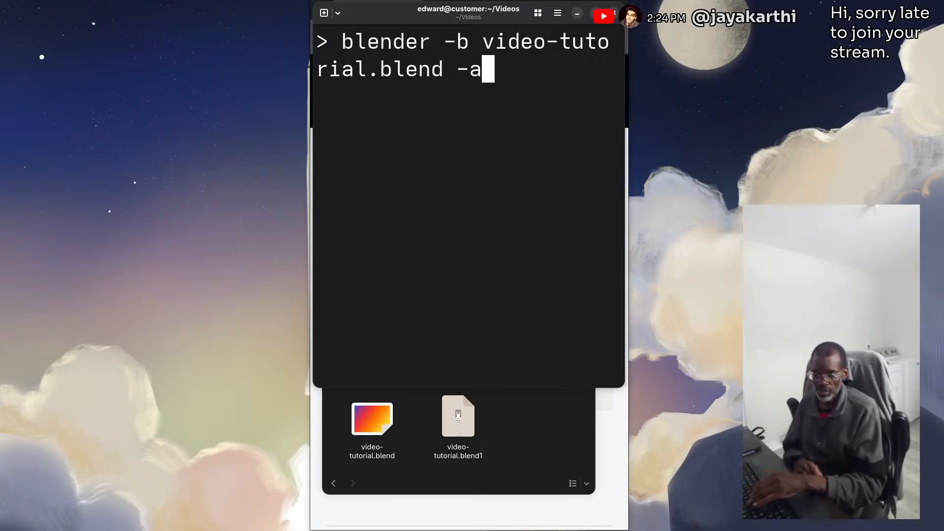
key(Return)
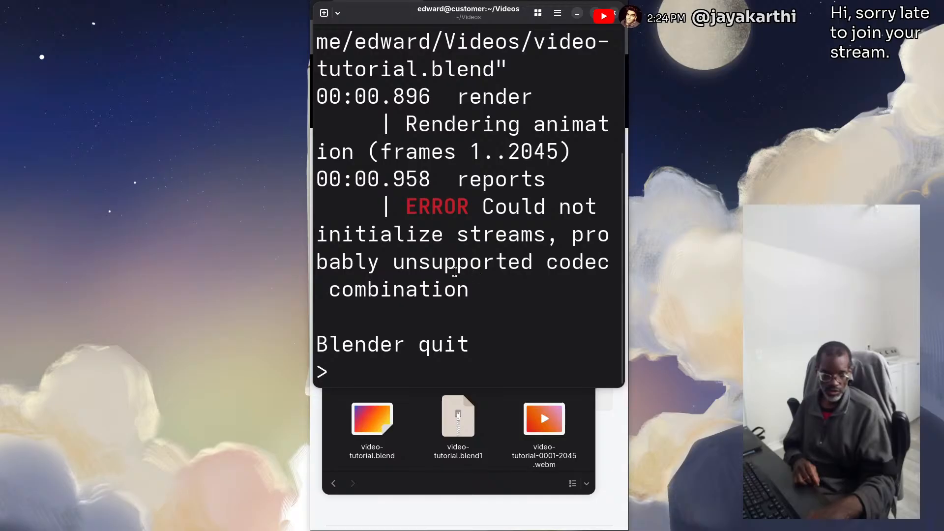
Open video-tutorial.blend from the Videos folder in Blender and narrow its unmaximized window to fit over the browser
double_click(378, 424)
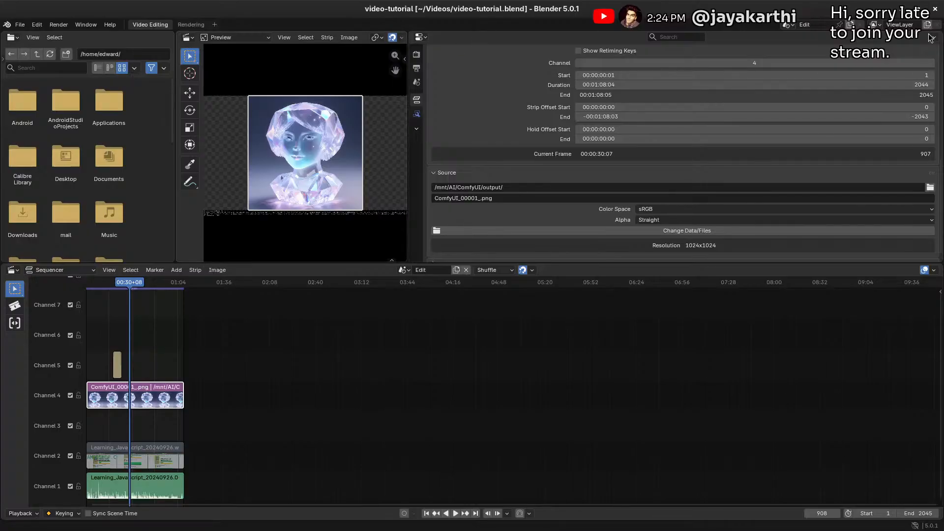
drag(792, 11, 738, 2)
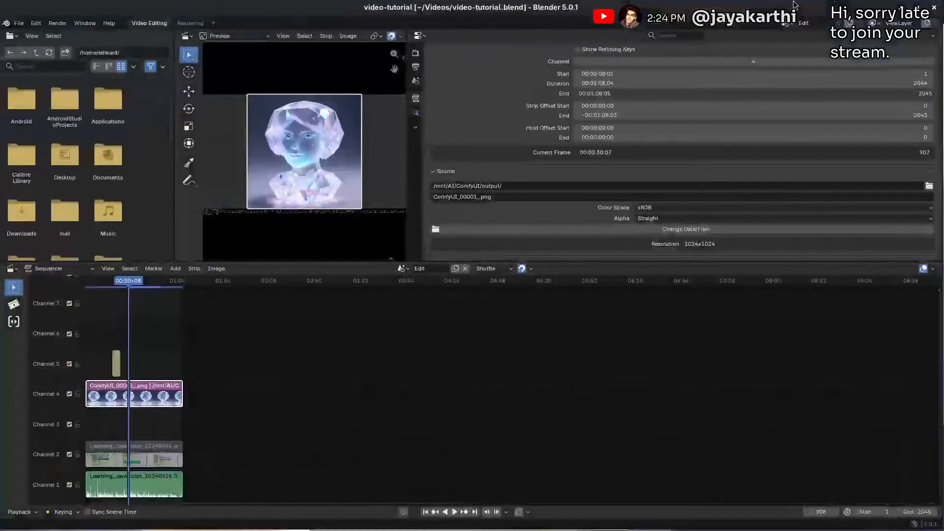
click(918, 9)
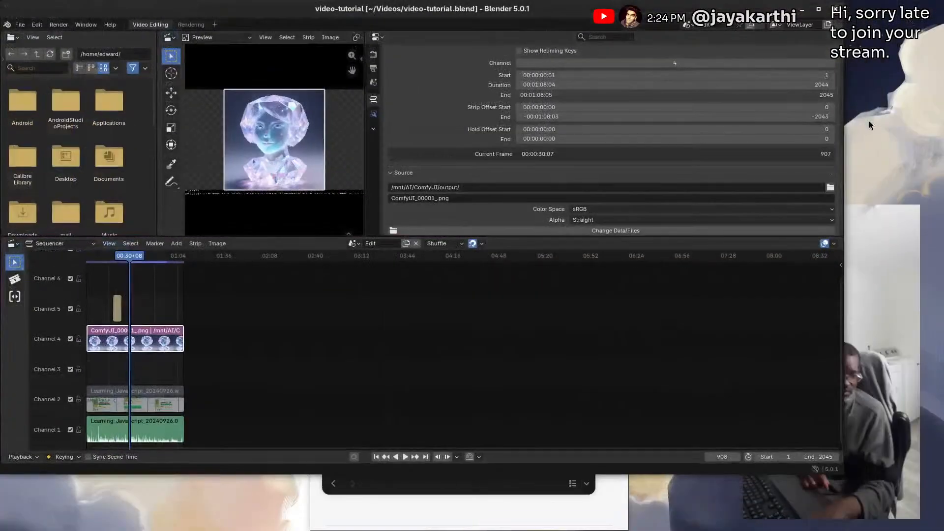
drag(844, 132, 496, 137)
drag(242, 15, 556, 12)
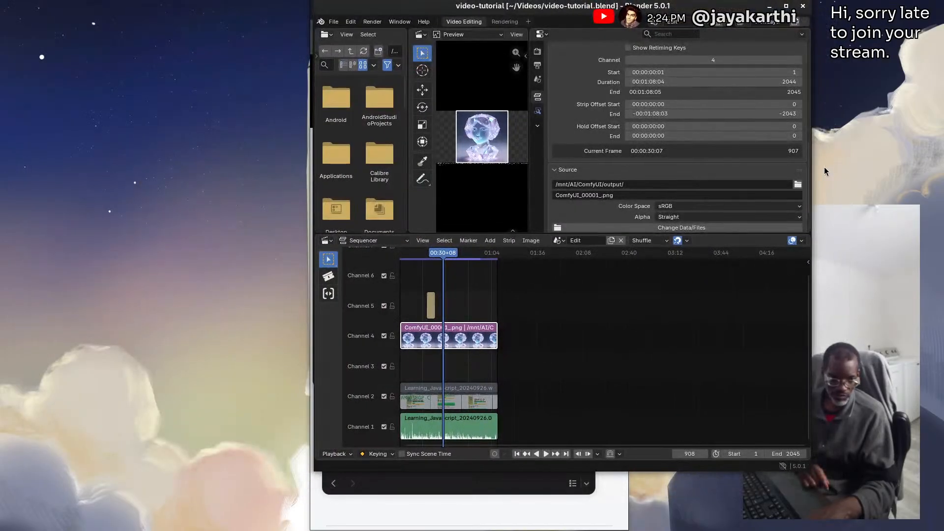
drag(815, 174, 599, 162)
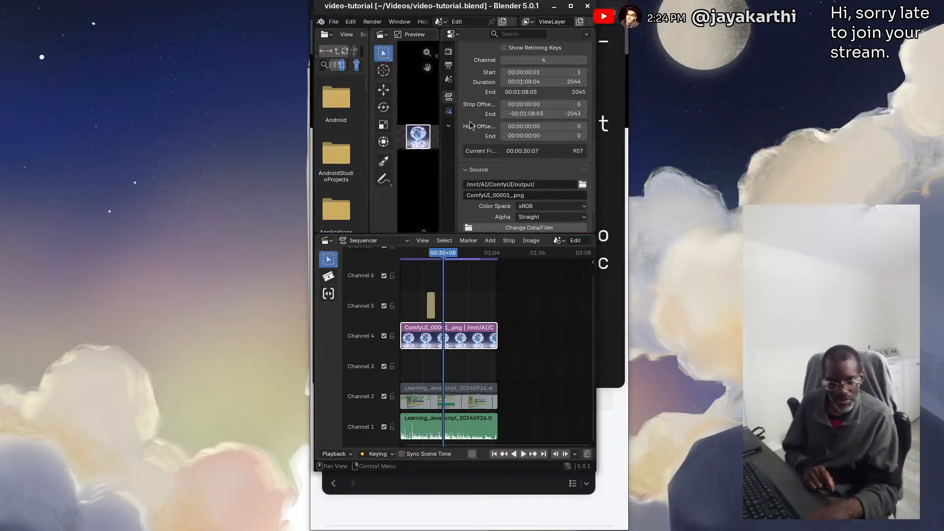
Review the output encoding settings and set the audio codec to Opus
click(447, 65)
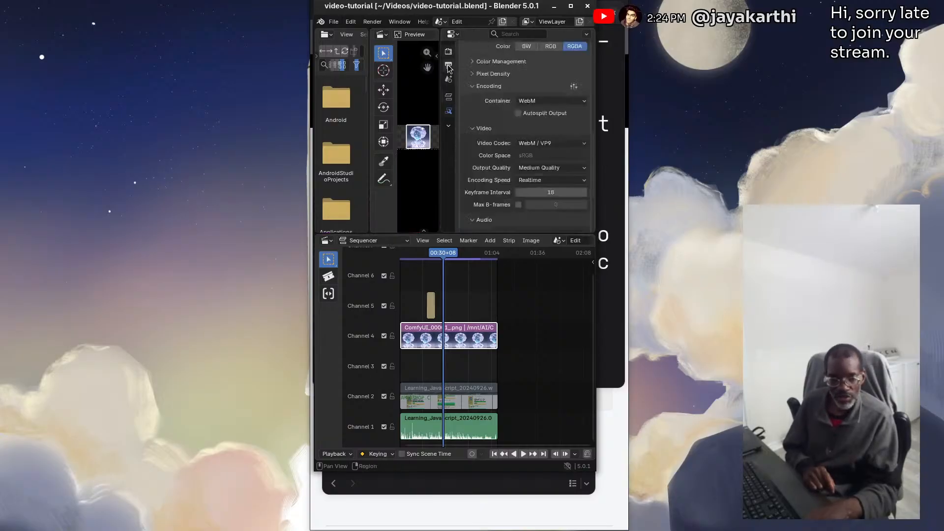
scroll(527, 122, down, 2)
scroll(526, 122, up, 5)
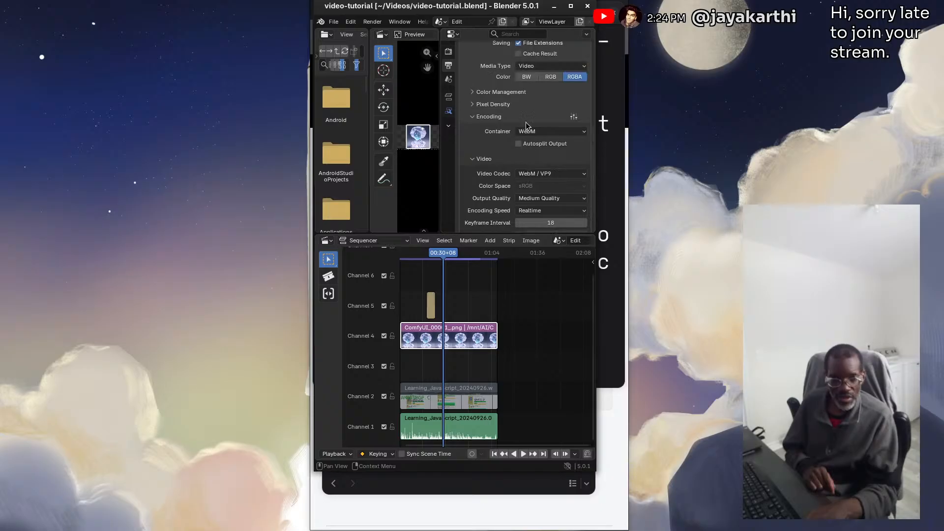
scroll(546, 95, down, 1)
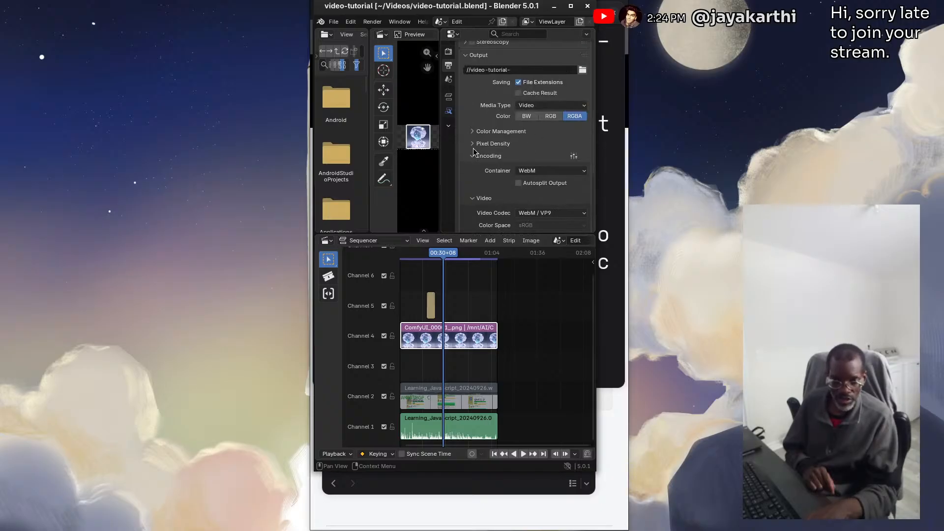
scroll(489, 148, down, 5)
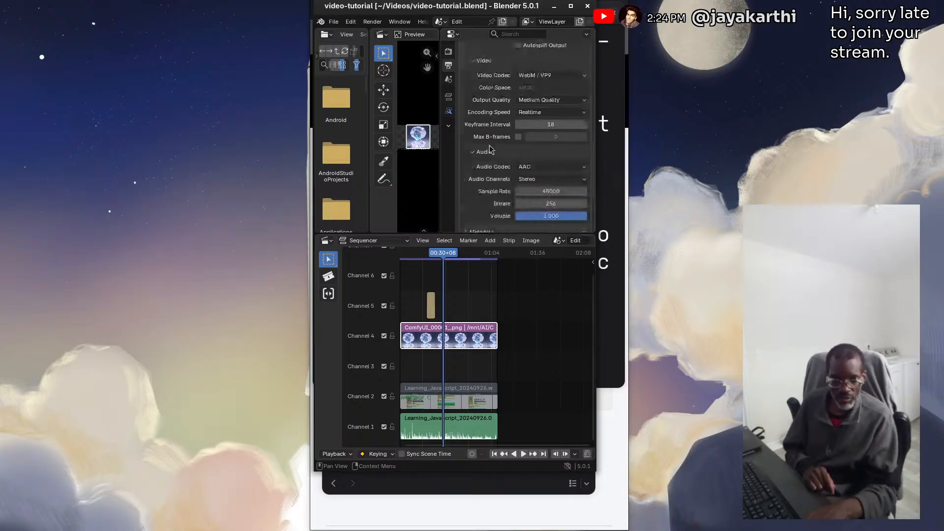
click(549, 169)
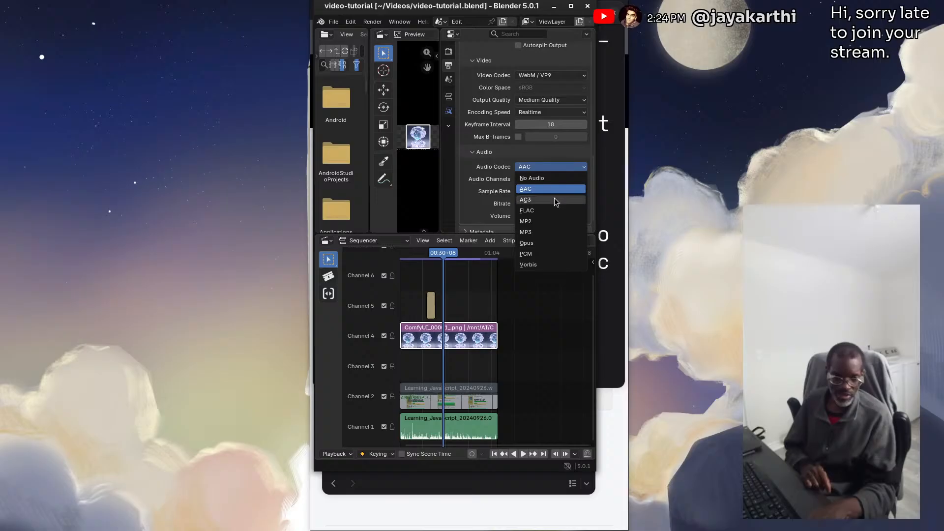
click(534, 244)
Save video-tutorial.blend and close Blender
click(340, 22)
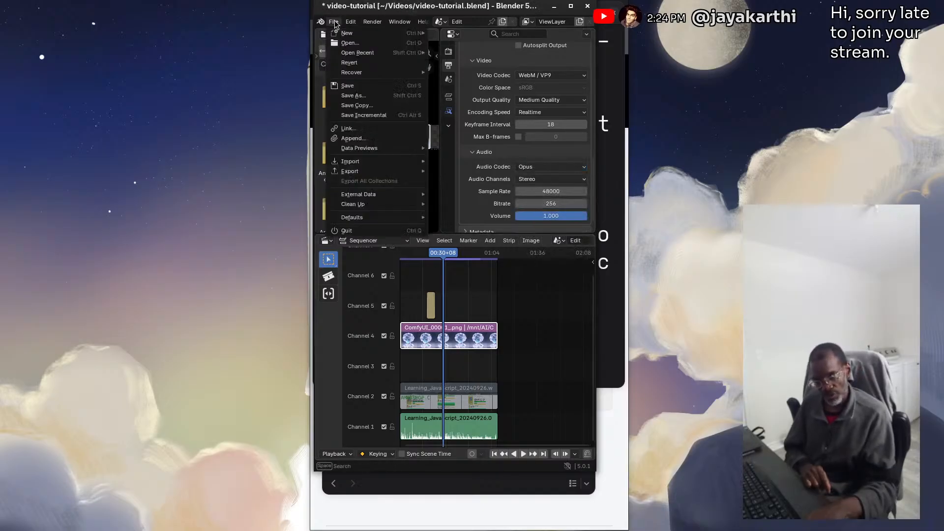
click(376, 86)
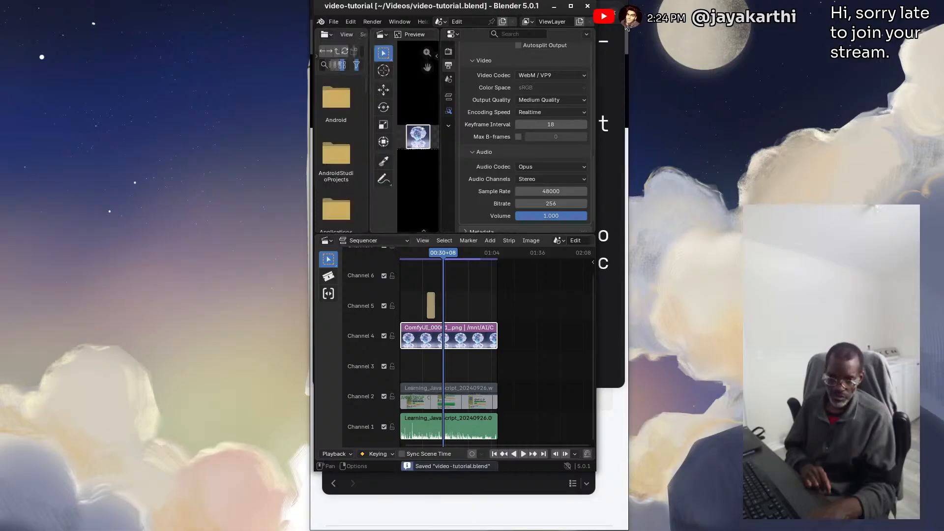
click(588, 6)
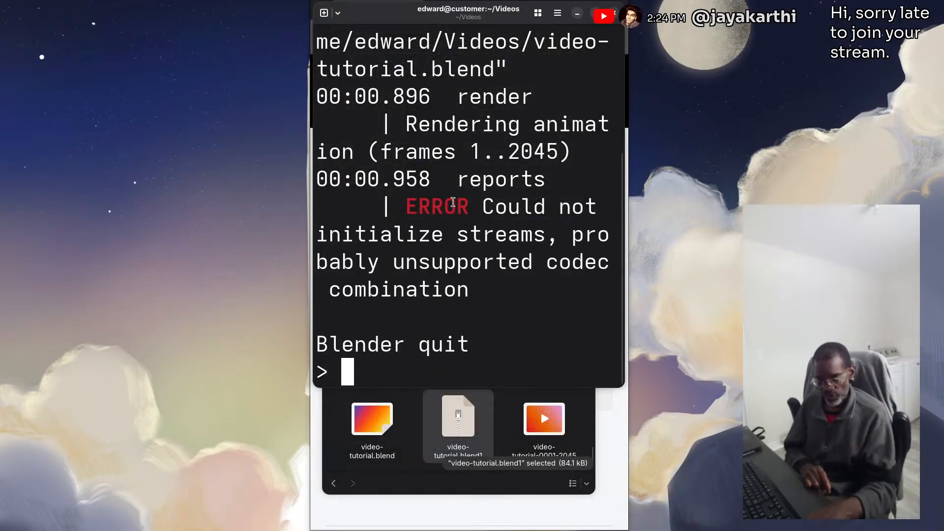
Clear the console and rerun the background render command for video-tutorial.blend
text(clear)
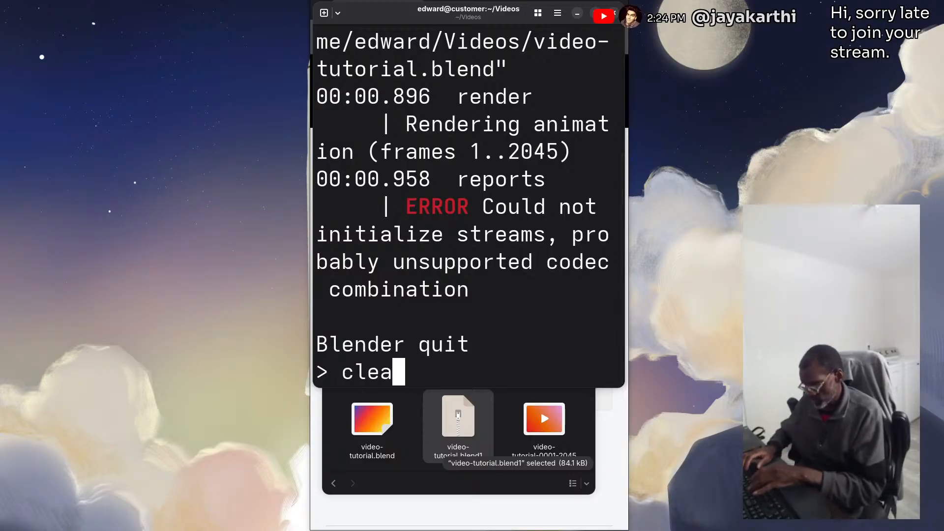
key(Return)
key(Up)
key(Return)
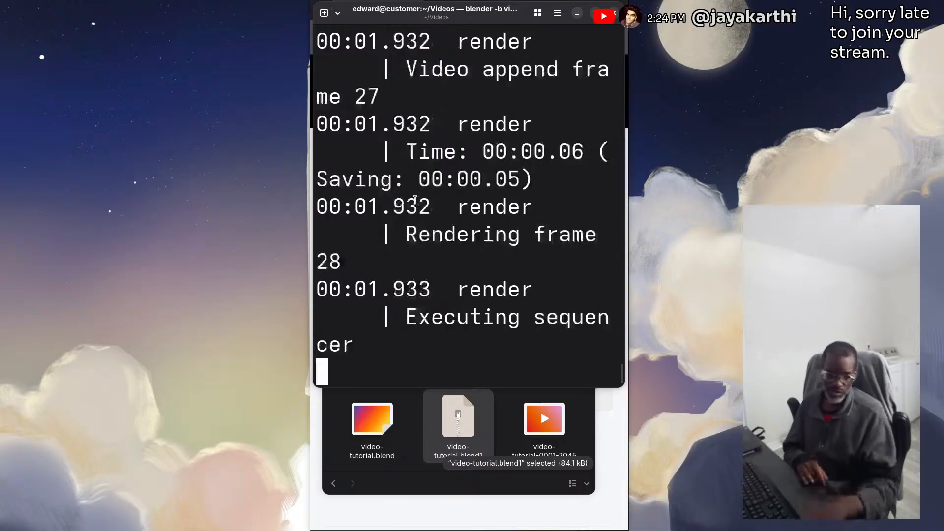
Reduce the console's text size and look back through the render log before returning to its latest lines
key(ctrl+minus)
key(ctrl+minus)
key(ctrl+minus)
key(ctrl+minus)
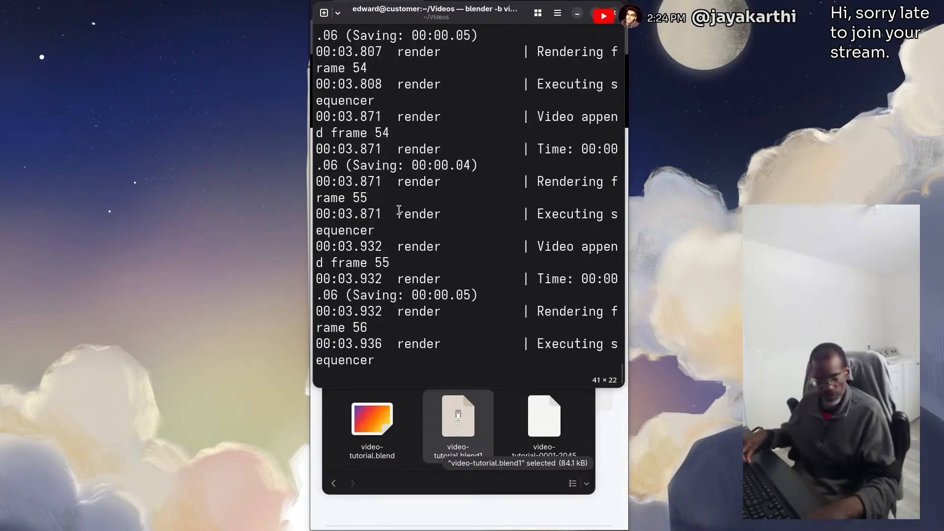
scroll(399, 210, up, 15)
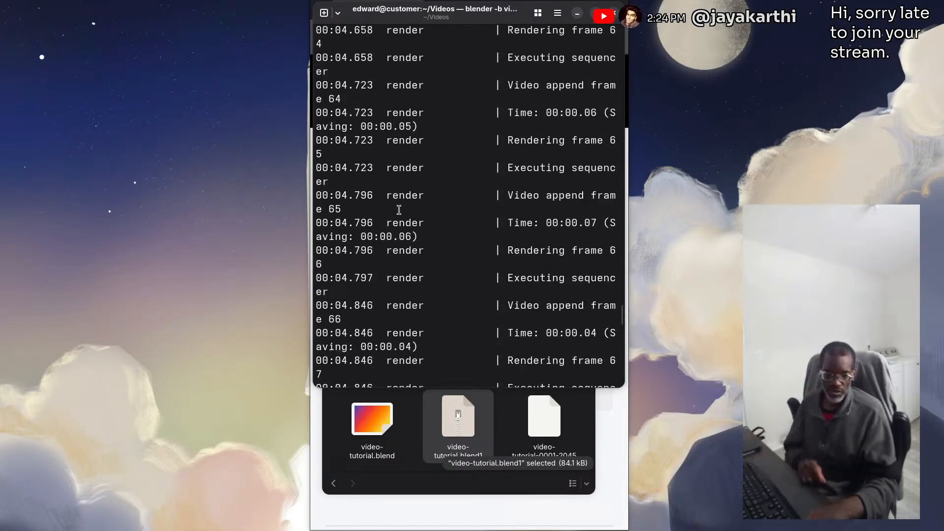
scroll(399, 210, up, 20)
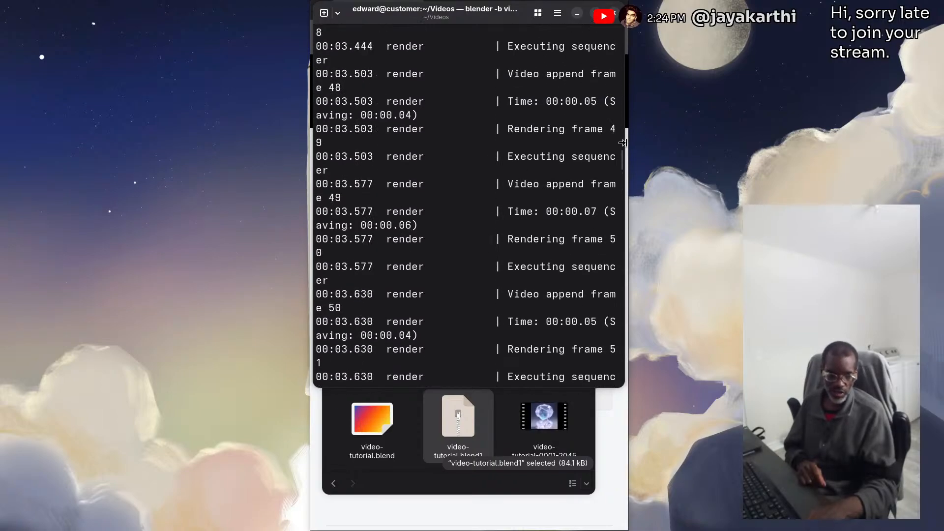
scroll(620, 142, up, 20)
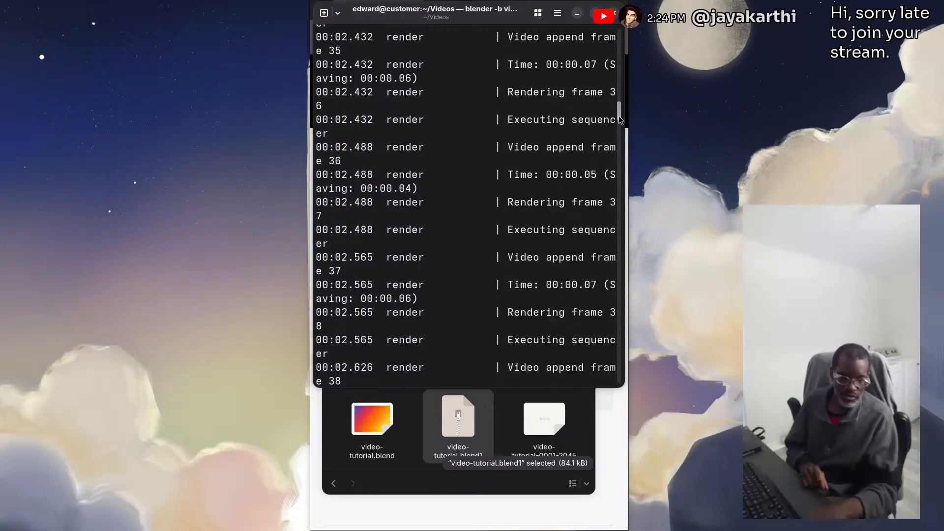
drag(619, 117, 625, 34)
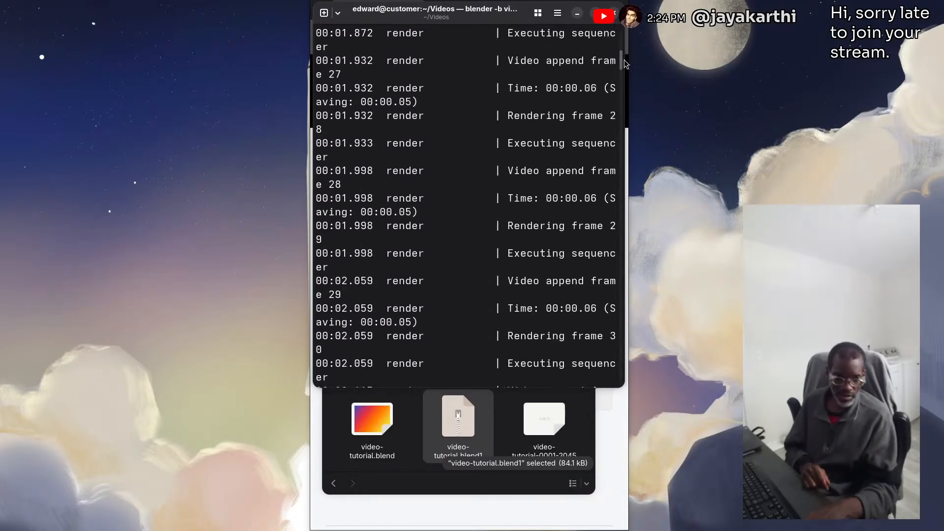
drag(621, 63, 657, 403)
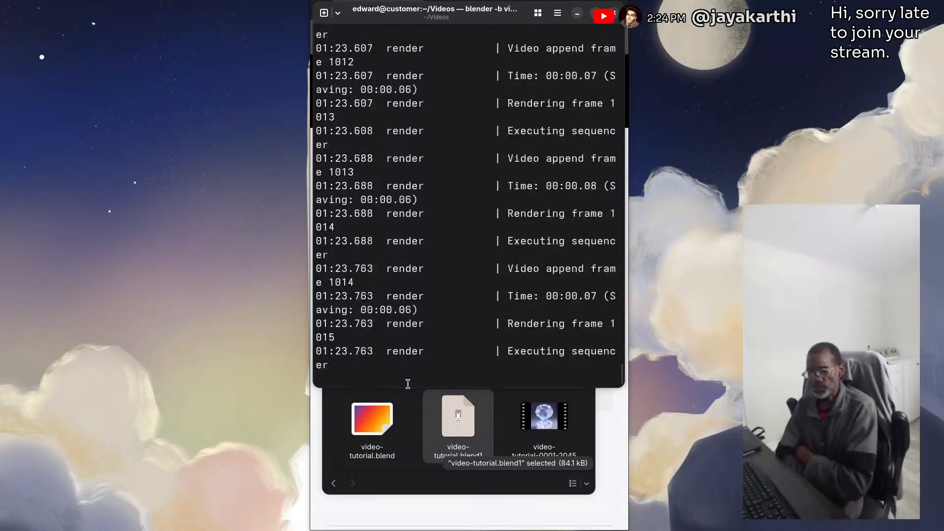
Check the CPU and memory usage in the system monitor, placed beside the console during the render, and close it
key(super)
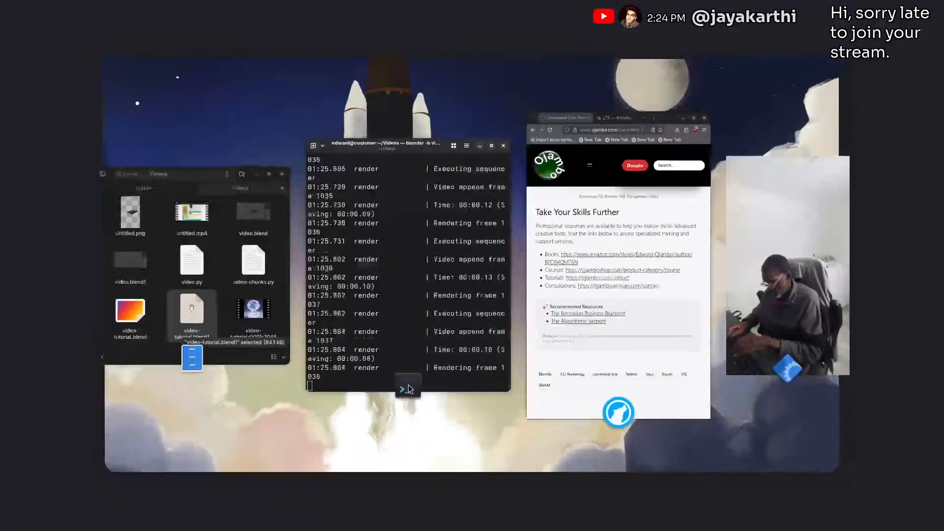
click(408, 384)
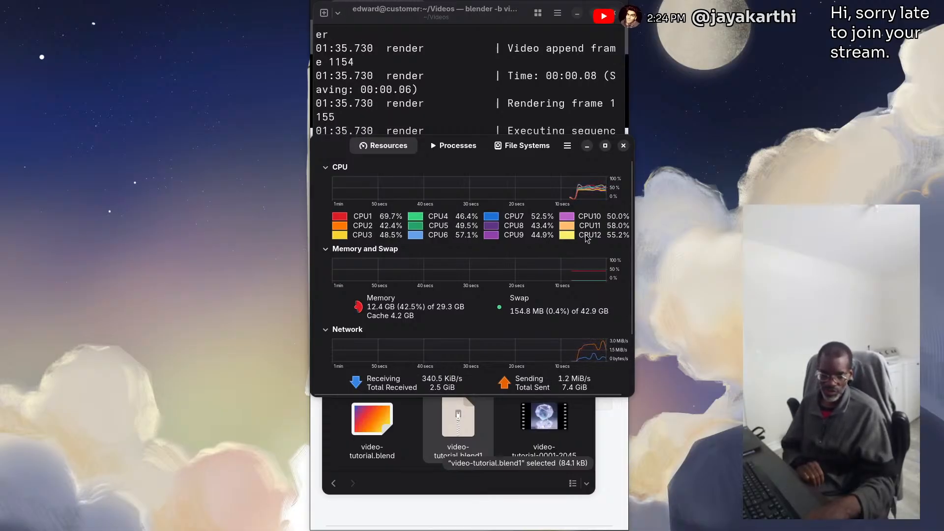
drag(332, 148, 47, 114)
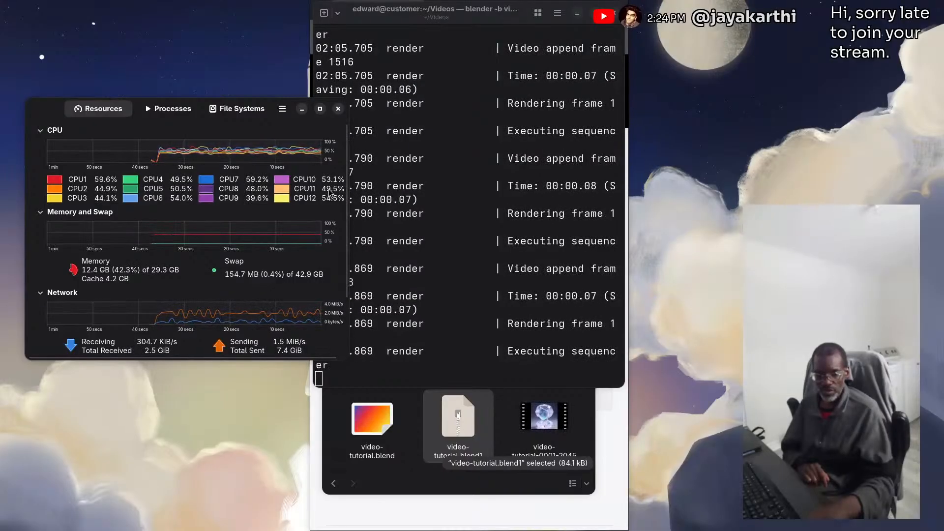
click(339, 108)
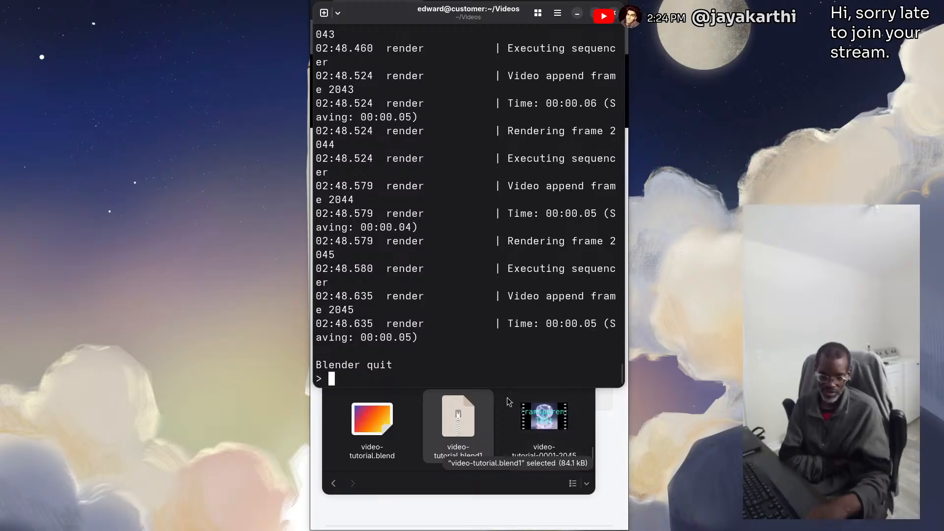
Play the rendered video-tutorial-0001-2045.webm from the Videos folder in the video player
click(553, 419)
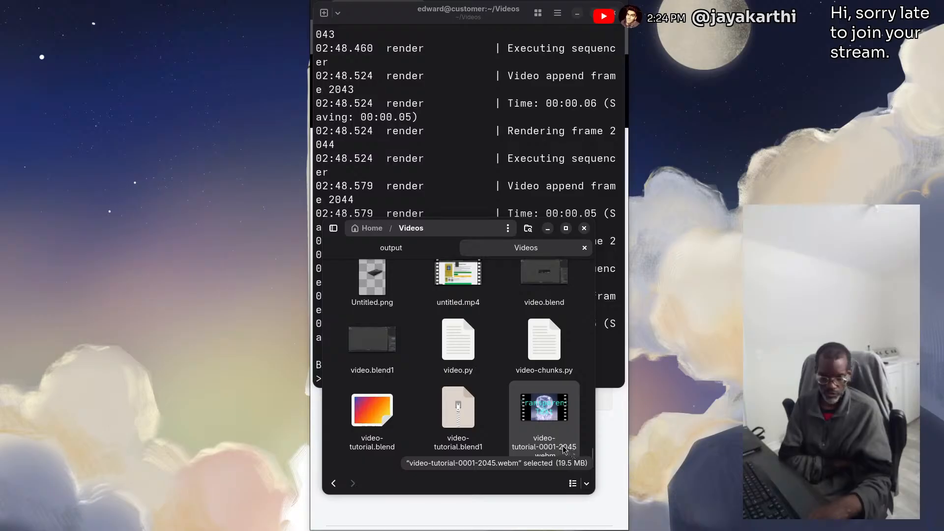
double_click(545, 411)
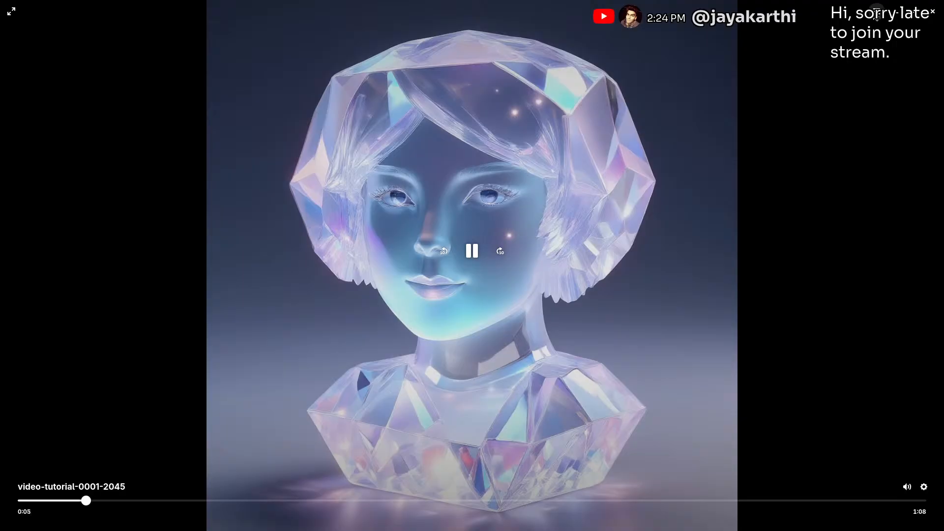
click(877, 13)
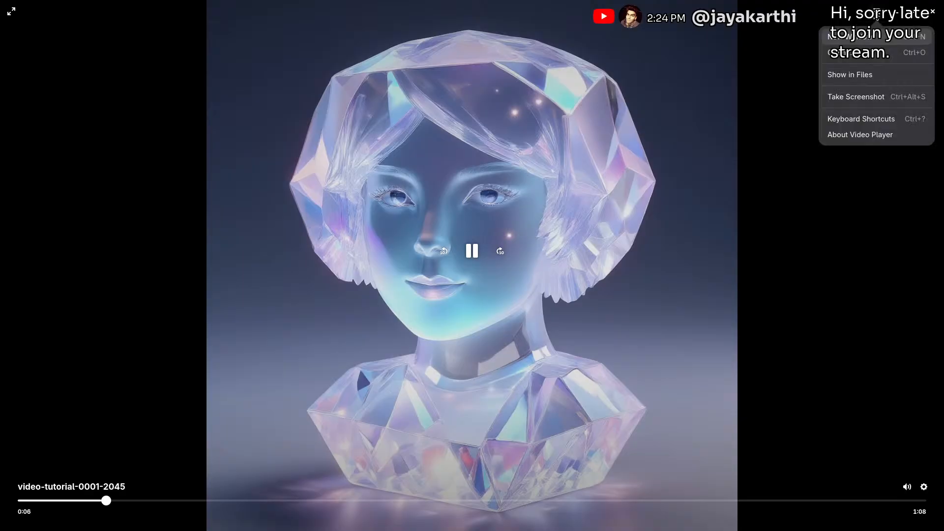
click(835, 60)
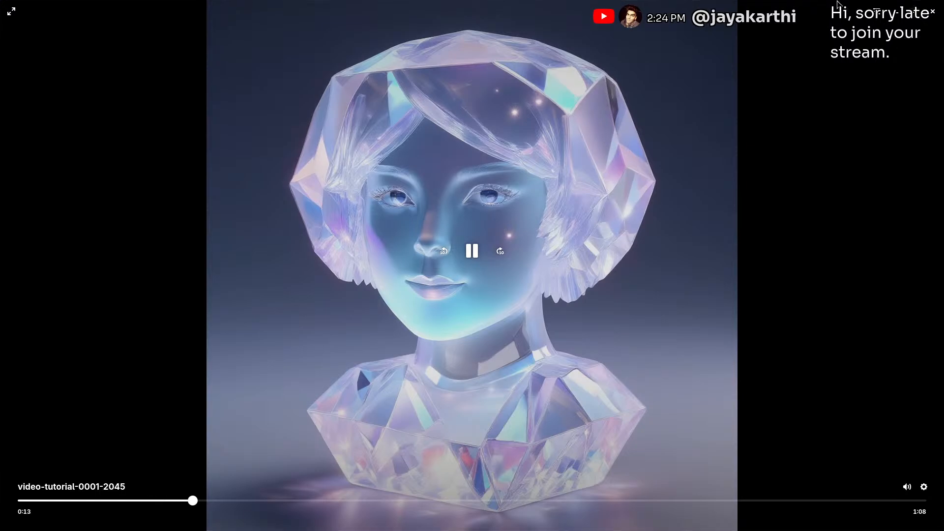
Shrink the video player window to fit over the console, skip towards the end of the video, and close the player
drag(838, 3, 751, 89)
drag(854, 90, 628, 64)
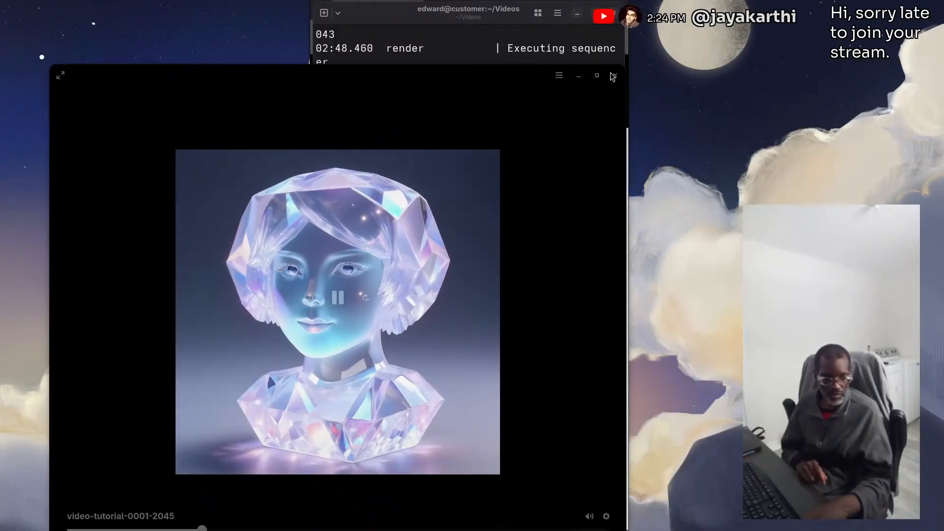
drag(51, 65, 268, 45)
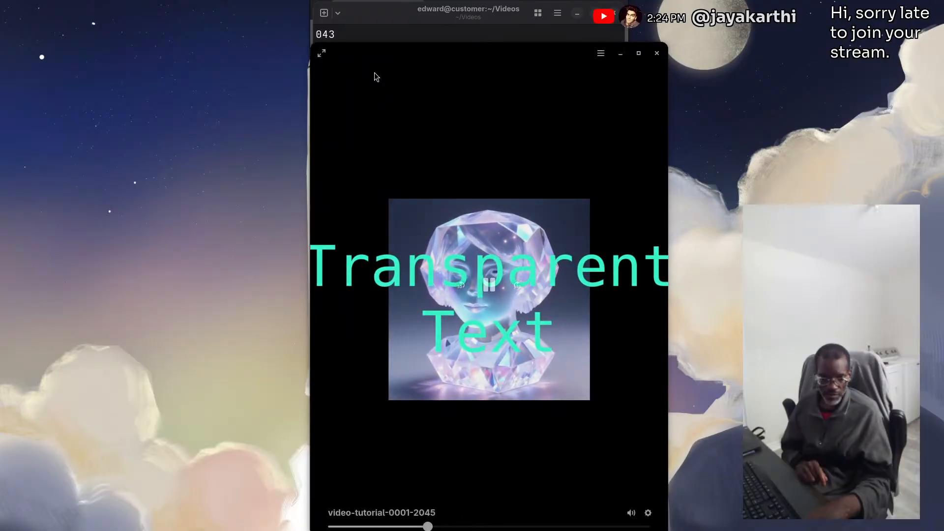
drag(665, 148, 628, 146)
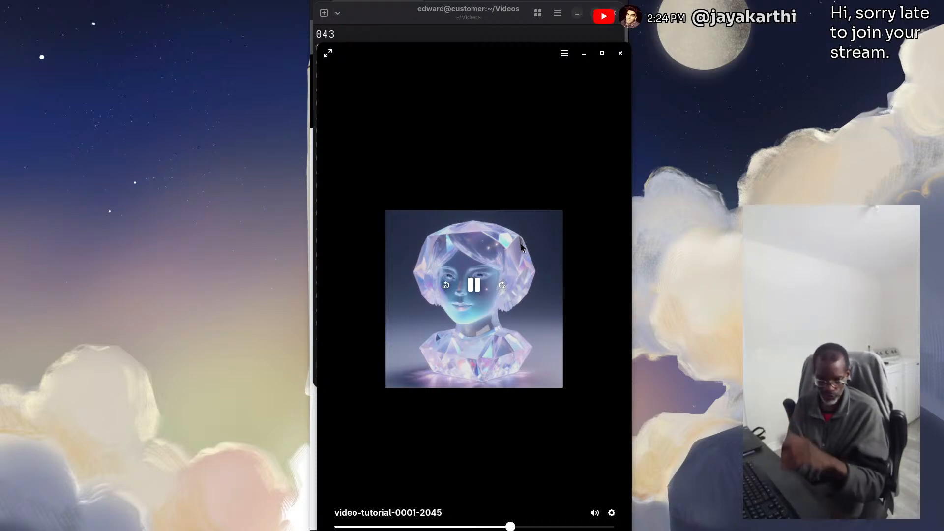
drag(517, 528, 602, 528)
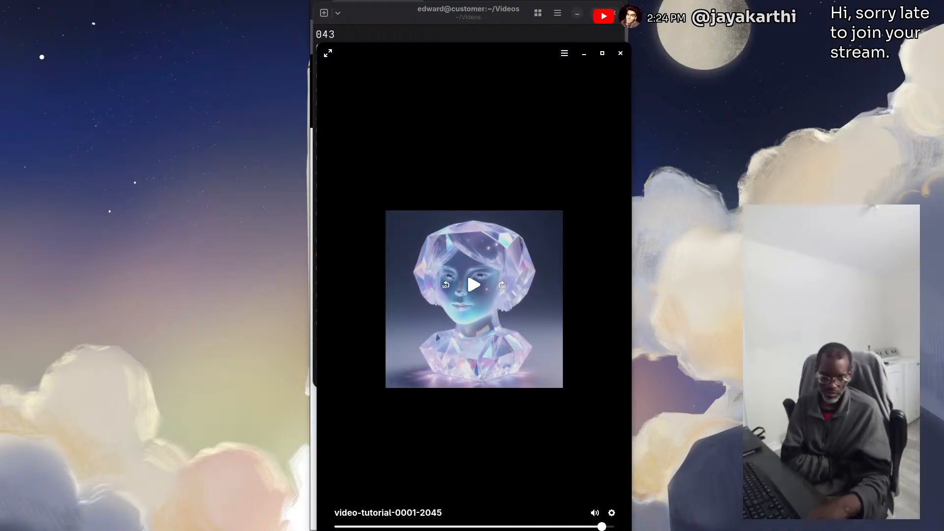
click(621, 53)
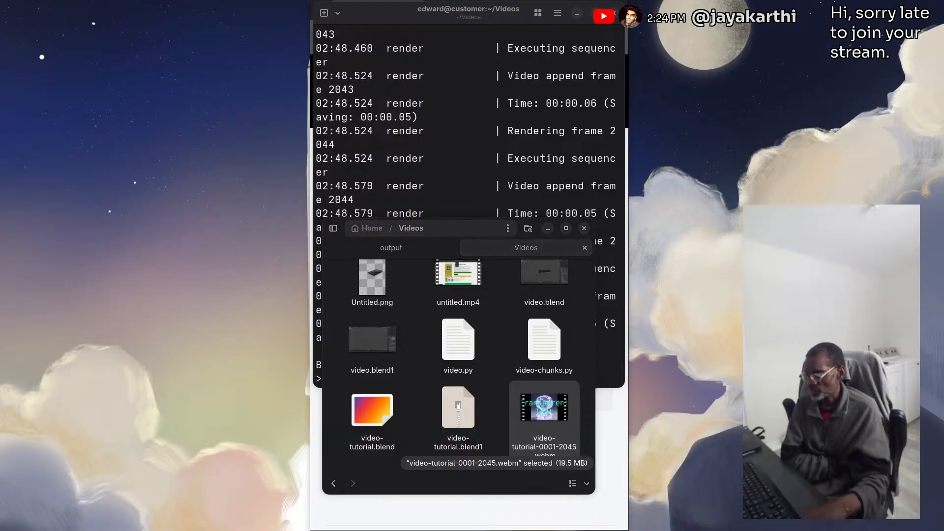
Bring the Chromium window into view and narrow it to fit over the console
drag(0, 64, 445, 17)
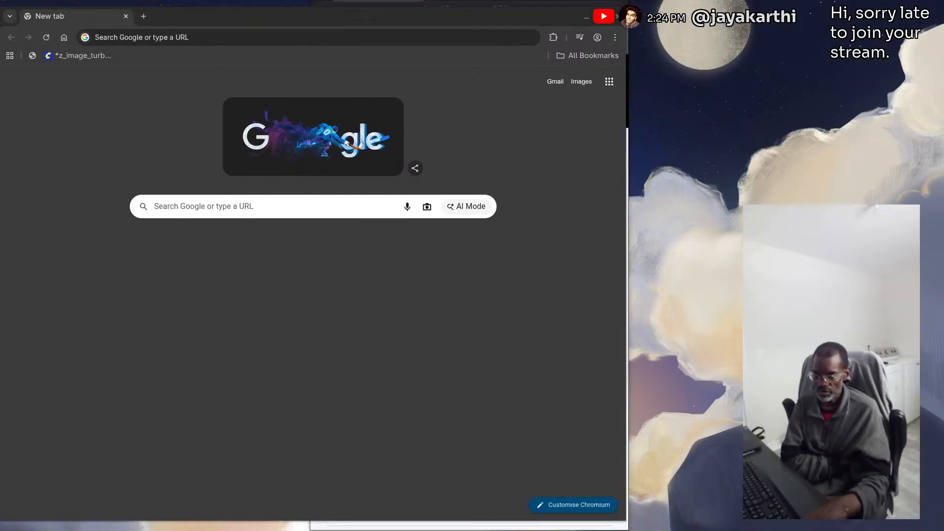
drag(197, 13, 358, 13)
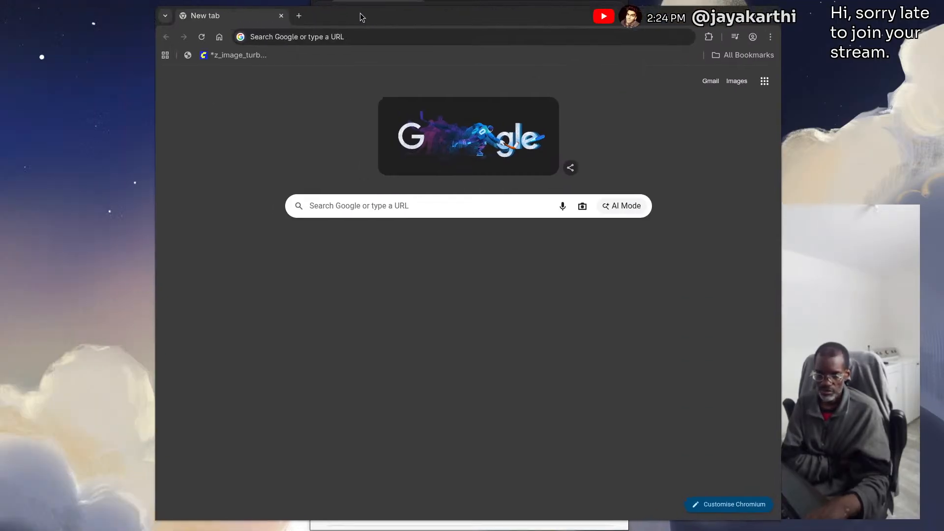
drag(156, 82, 308, 73)
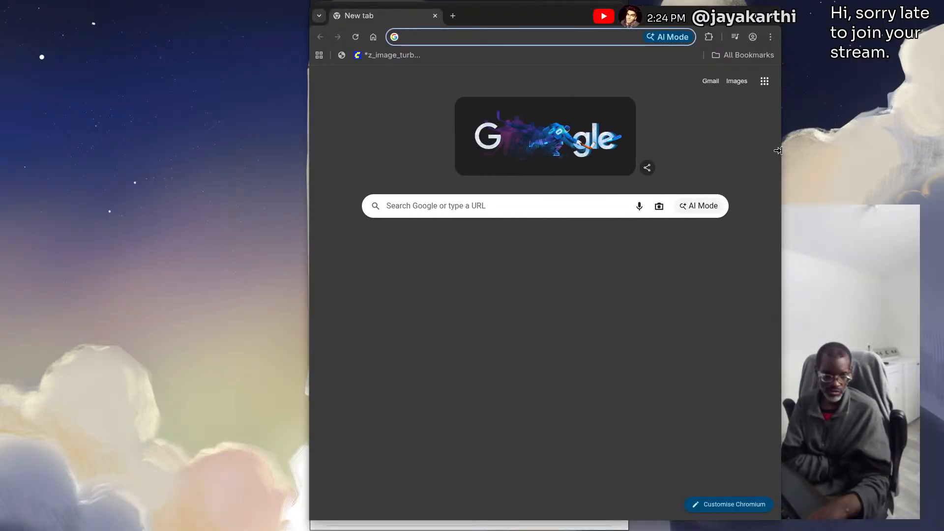
drag(779, 150, 637, 136)
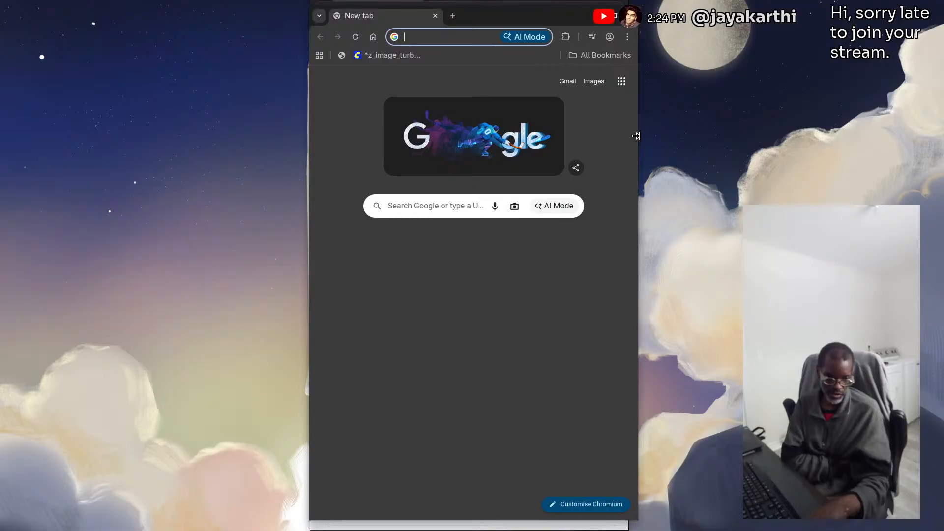
Open video-tutorial-0001-2045.webm from the Videos folder in Chromium, set the Files window beside the browser, and pause playback
key(super)
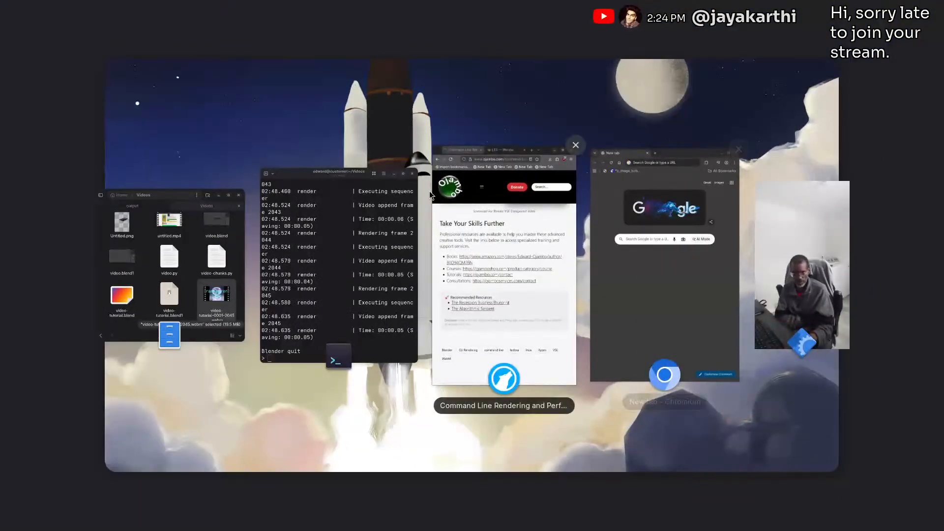
click(152, 260)
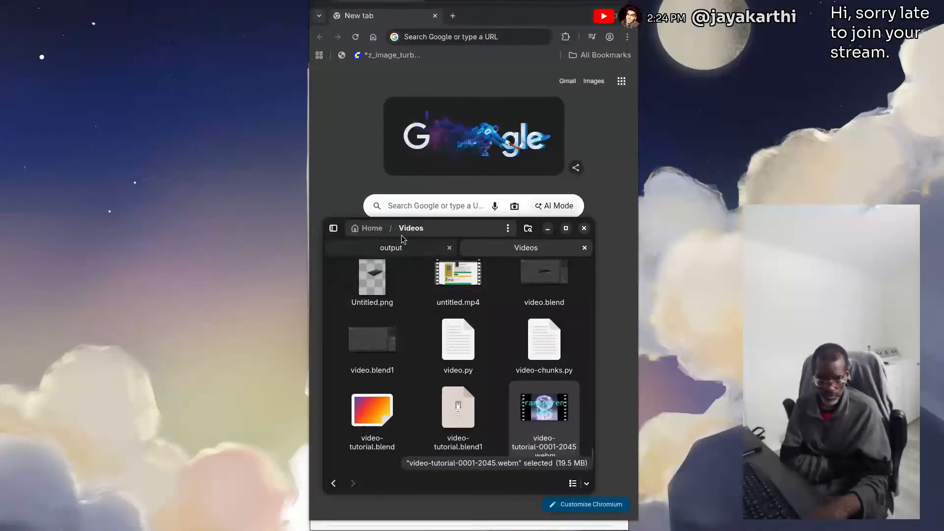
drag(413, 237, 217, 260)
drag(340, 431, 497, 312)
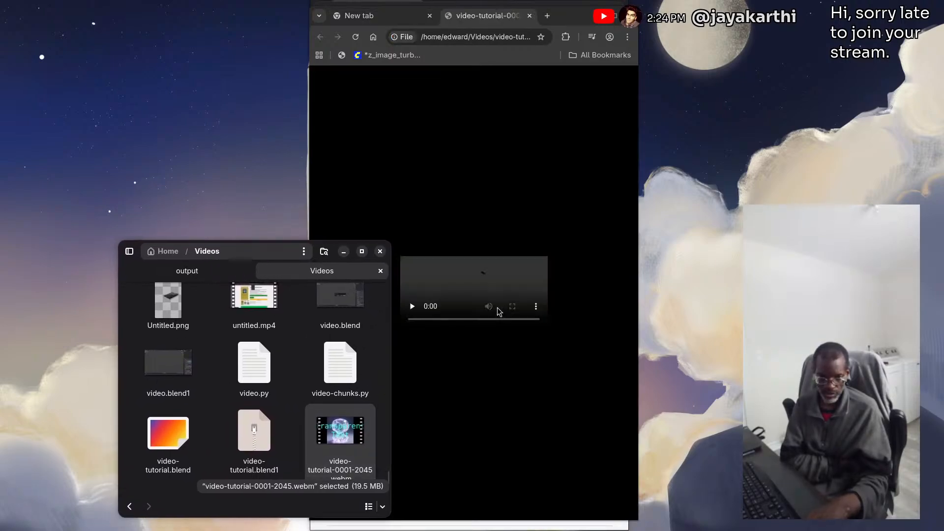
drag(300, 252, 200, 244)
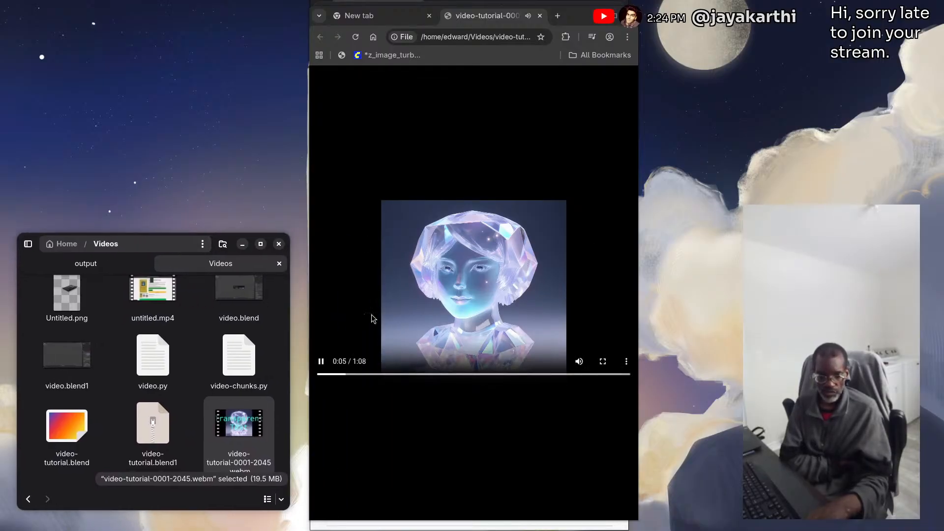
click(322, 360)
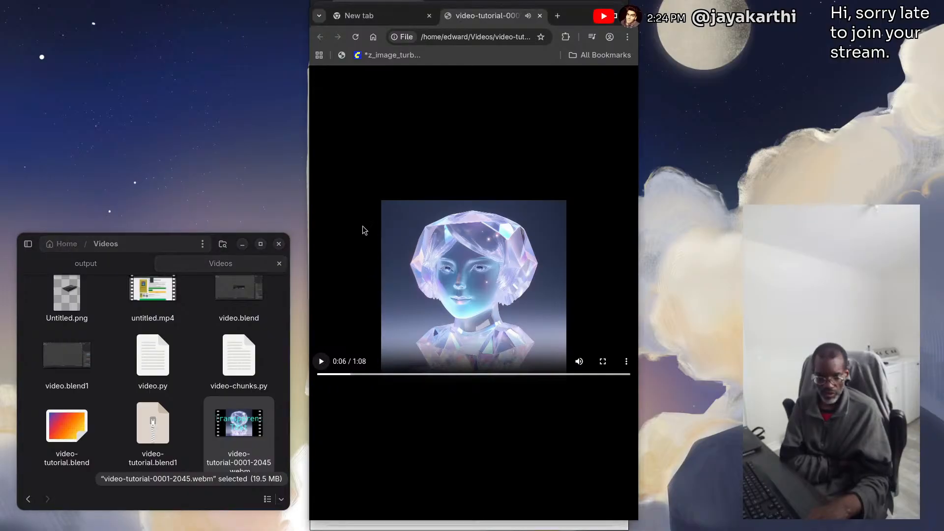
Inspect the video page, set the html element's background style to green, and close the developer tools
right_click(527, 107)
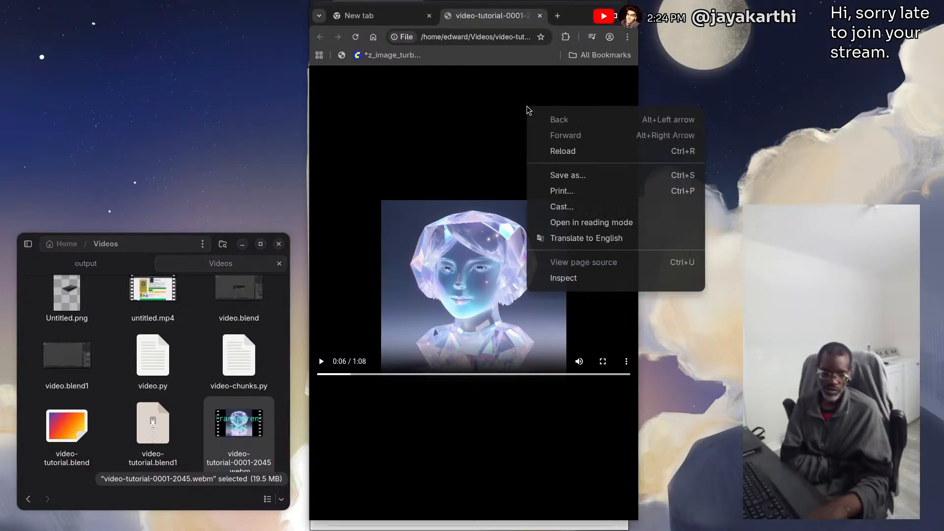
click(582, 277)
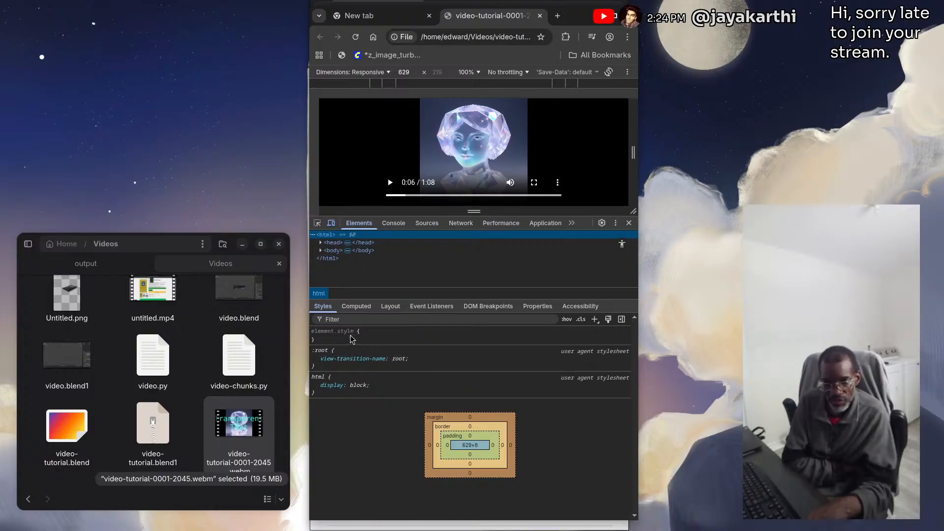
click(372, 339)
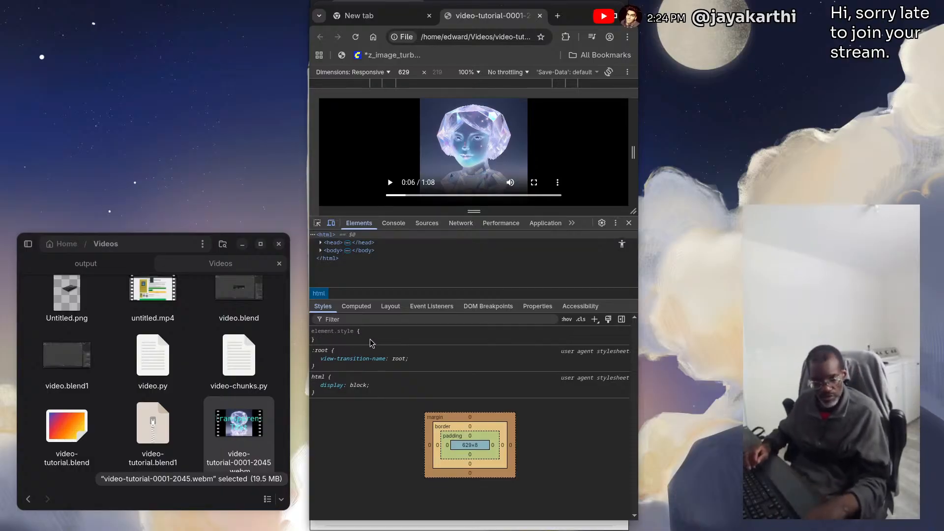
click(374, 402)
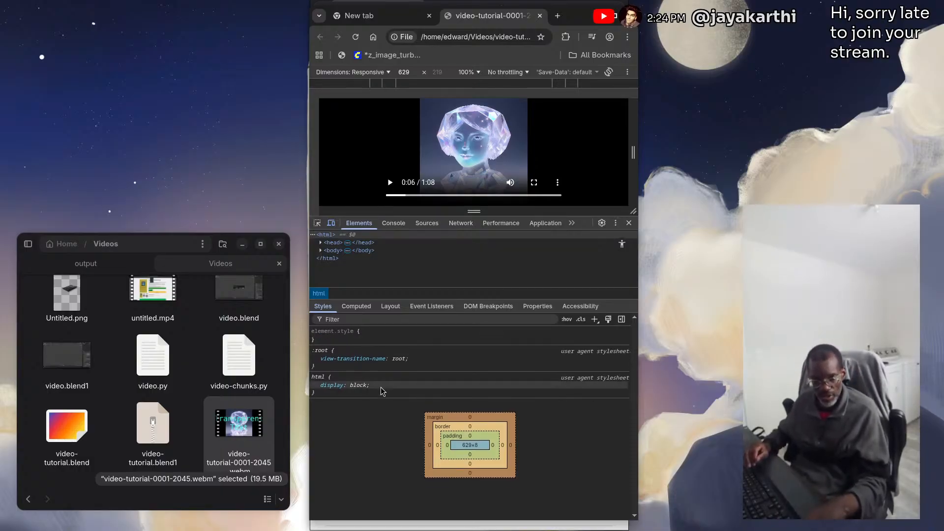
click(362, 342)
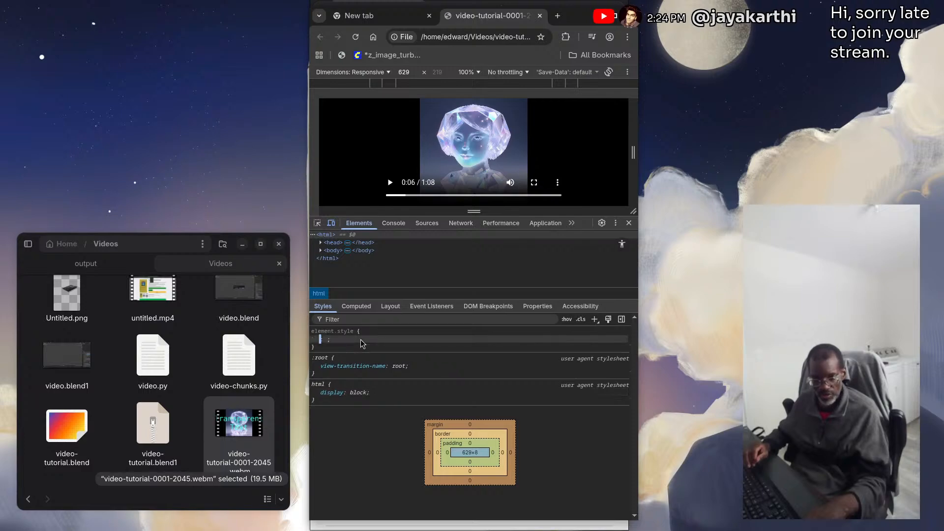
text(background: )
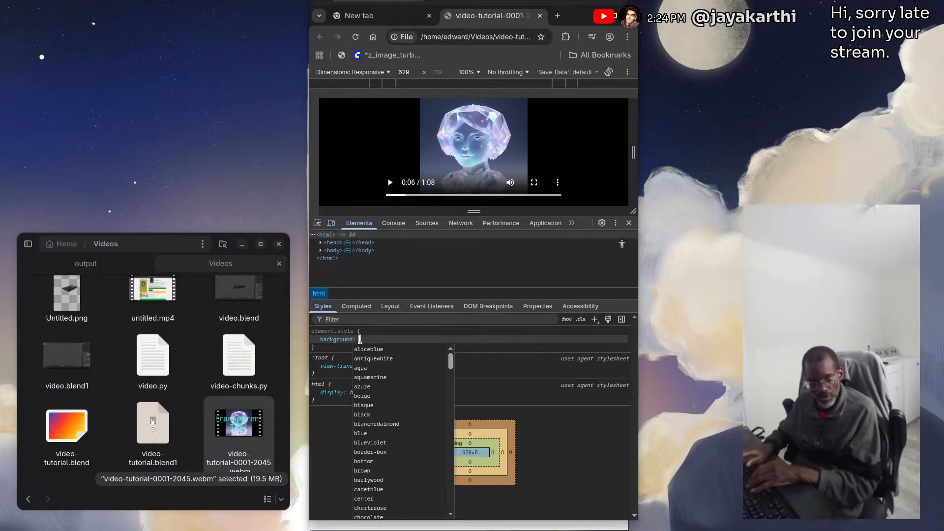
text(gree)
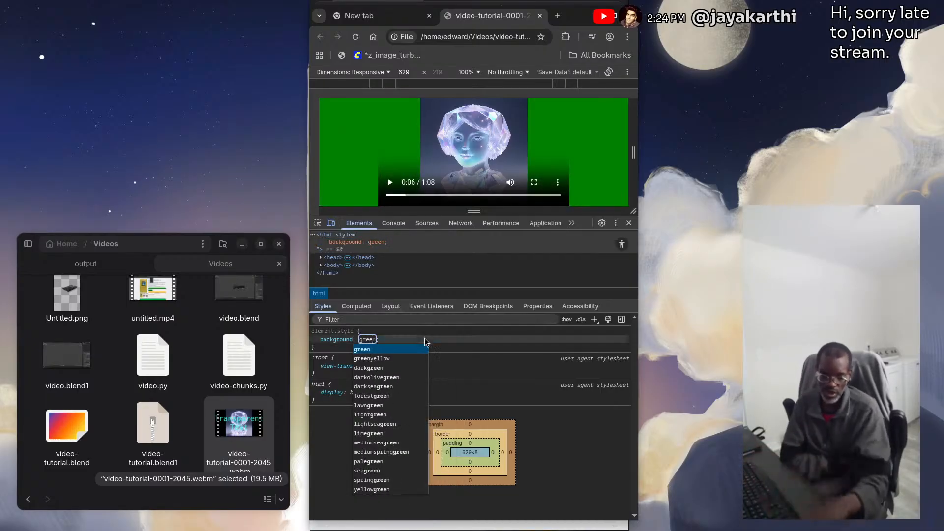
key(Return)
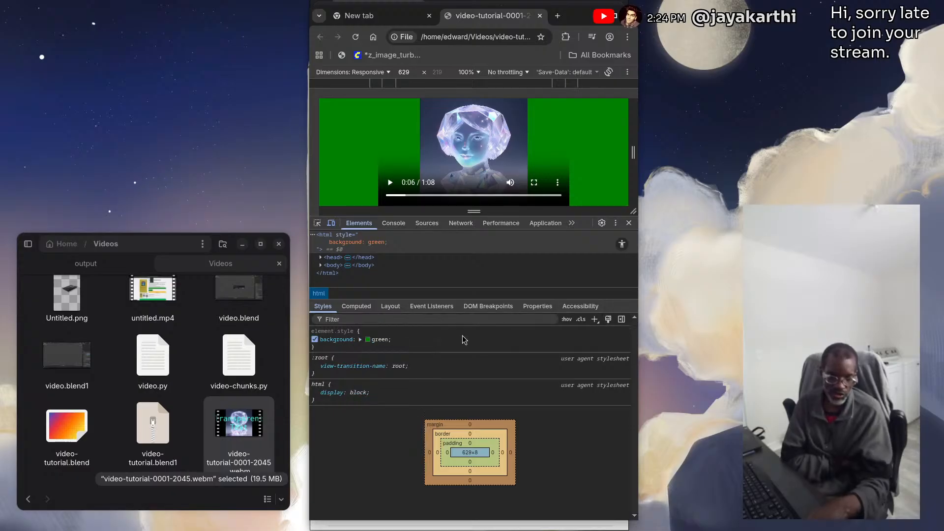
click(629, 223)
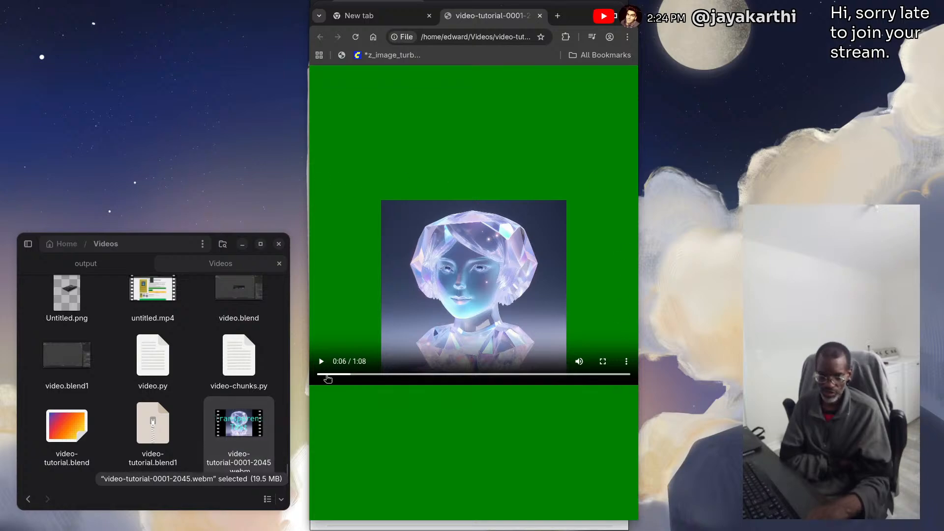
Play the video over the green page and skip to several points to check its transparency
click(321, 361)
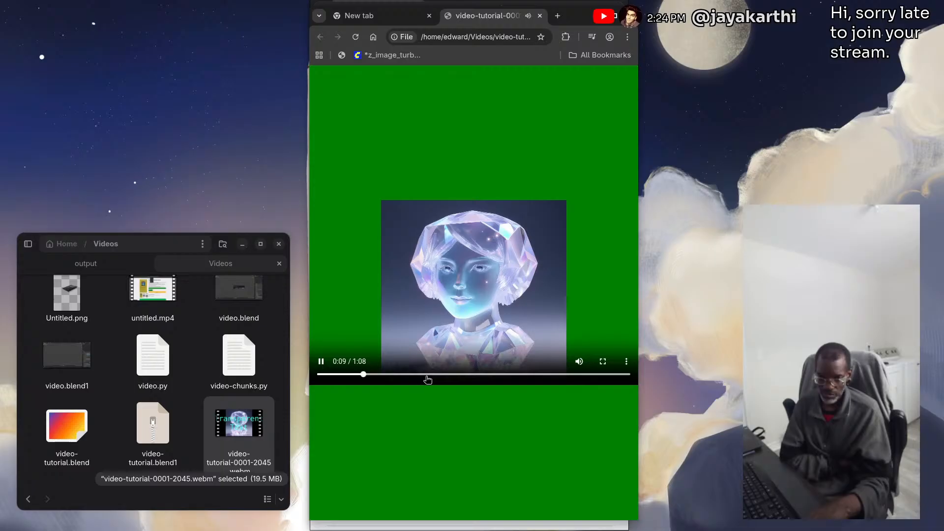
click(460, 375)
click(531, 375)
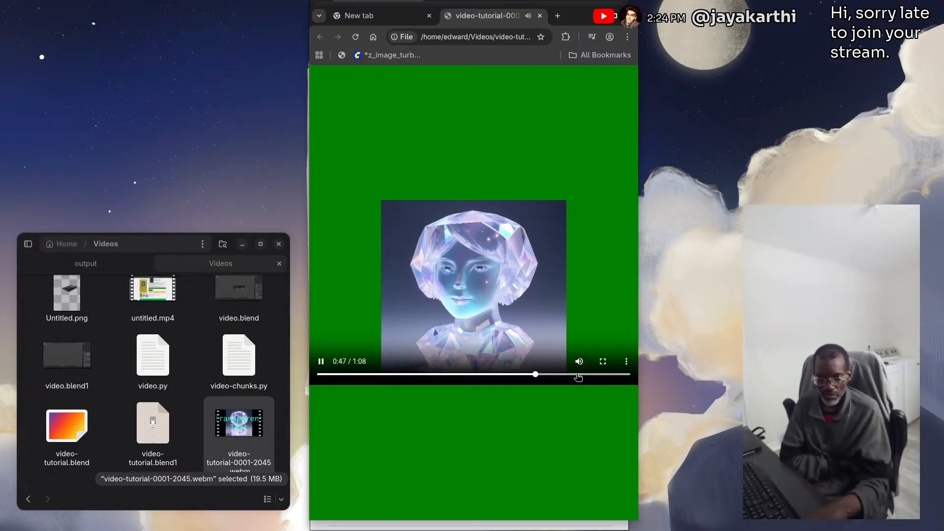
click(576, 375)
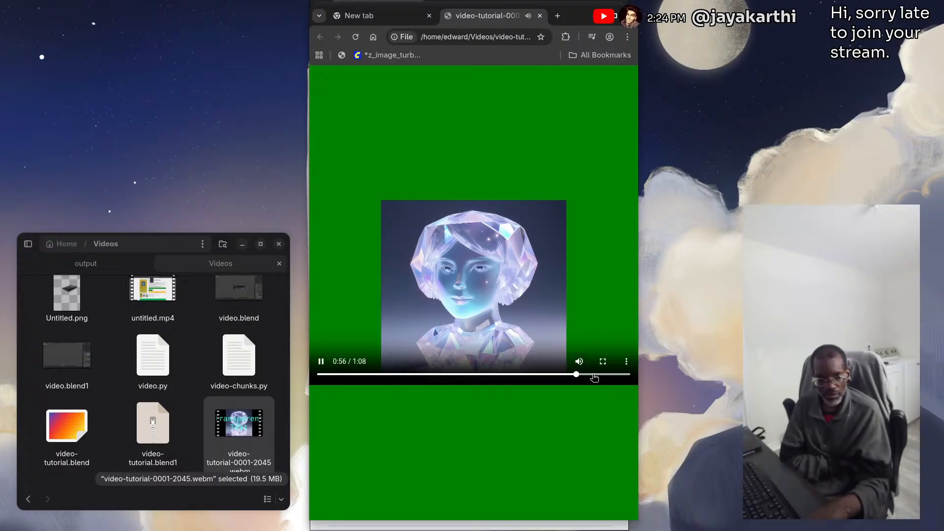
click(607, 375)
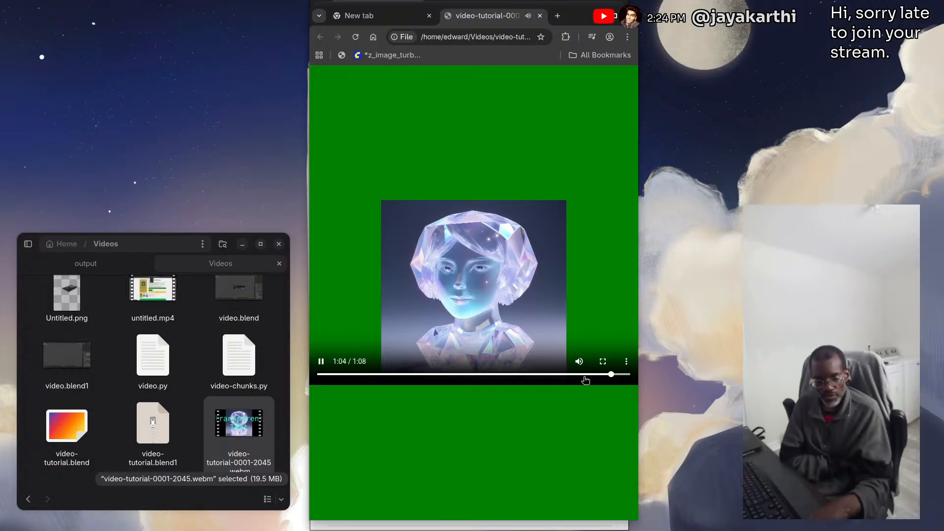
click(582, 375)
click(543, 376)
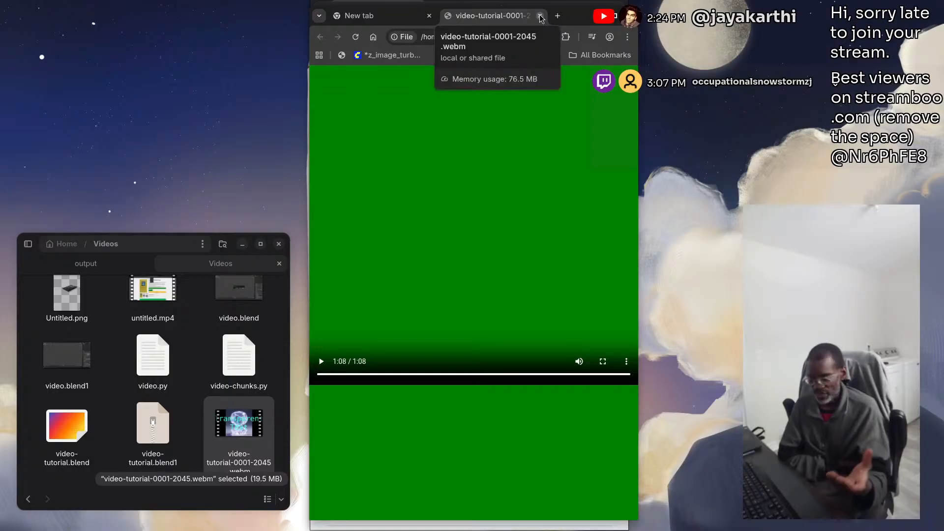
Close Chromium and the console to return to the tutorial article
click(630, 16)
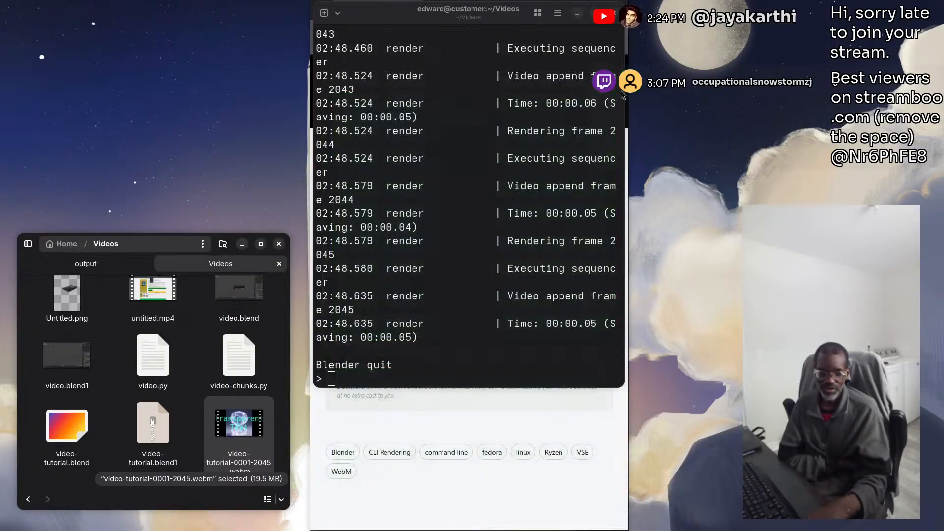
drag(455, 20, 462, 147)
click(621, 140)
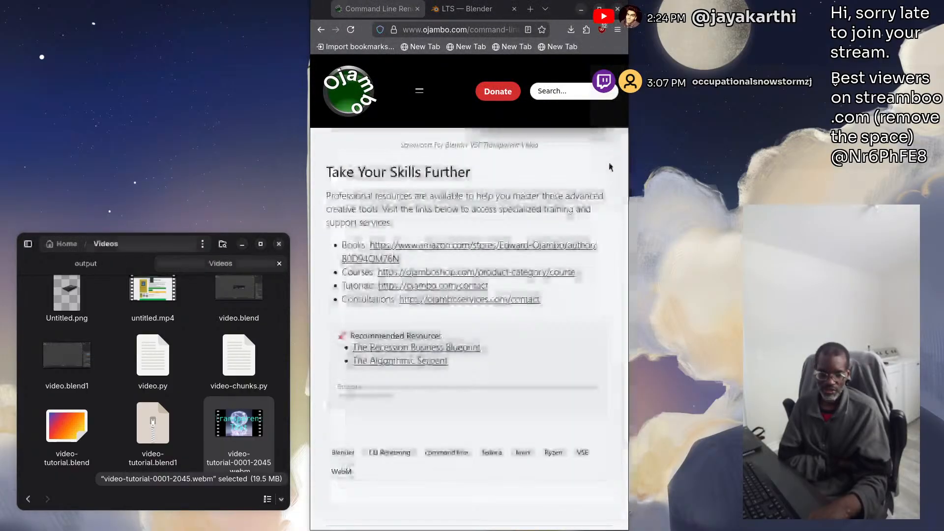
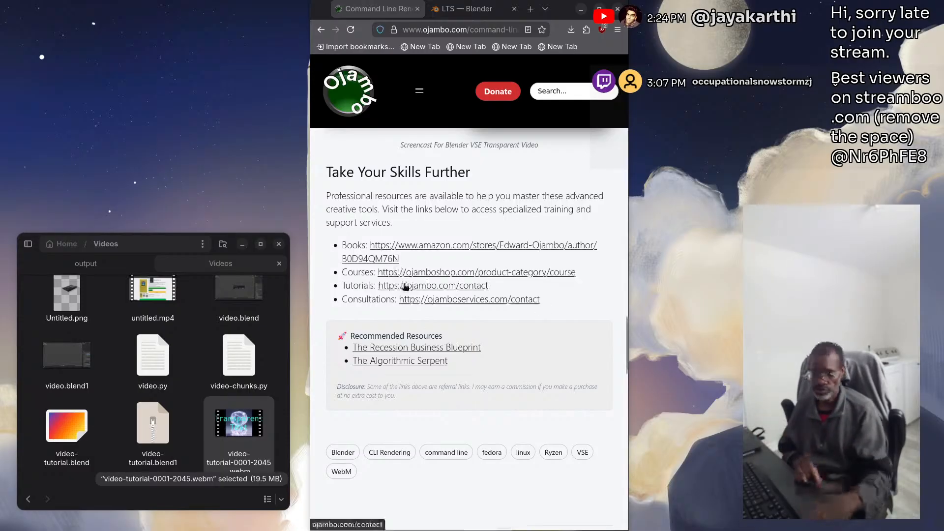
Look through the rest of the tutorial article, from the resource links past the author section and comment form to the page footer
scroll(406, 299, down, 5)
scroll(404, 299, down, 2)
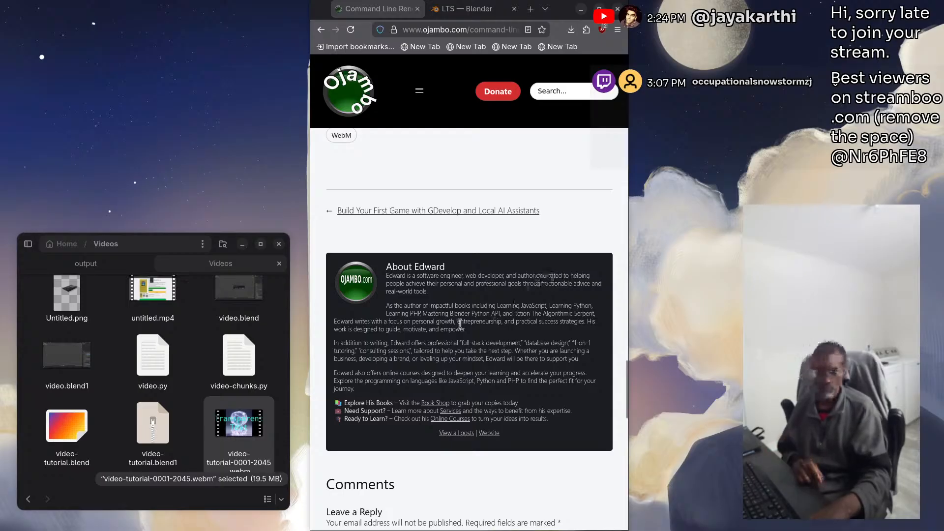
scroll(419, 331, up, 2)
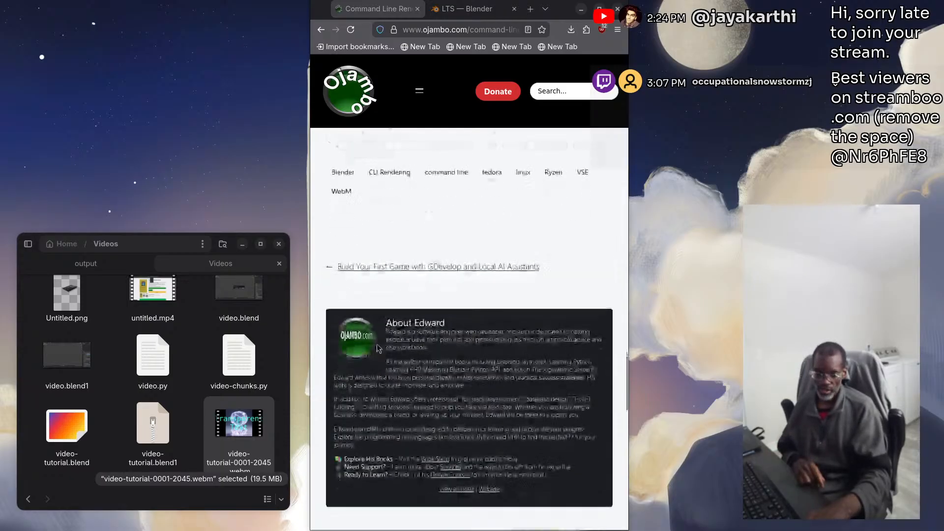
scroll(363, 350, down, 4)
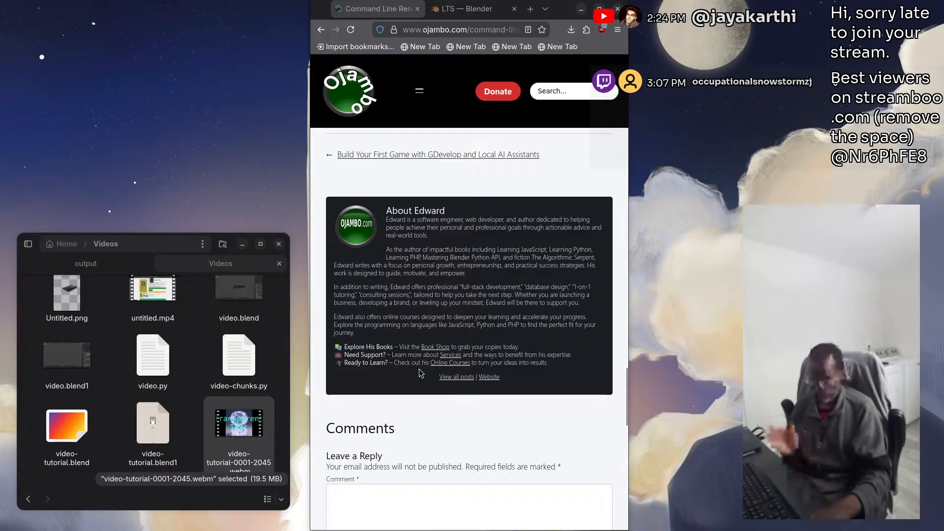
scroll(409, 363, down, 3)
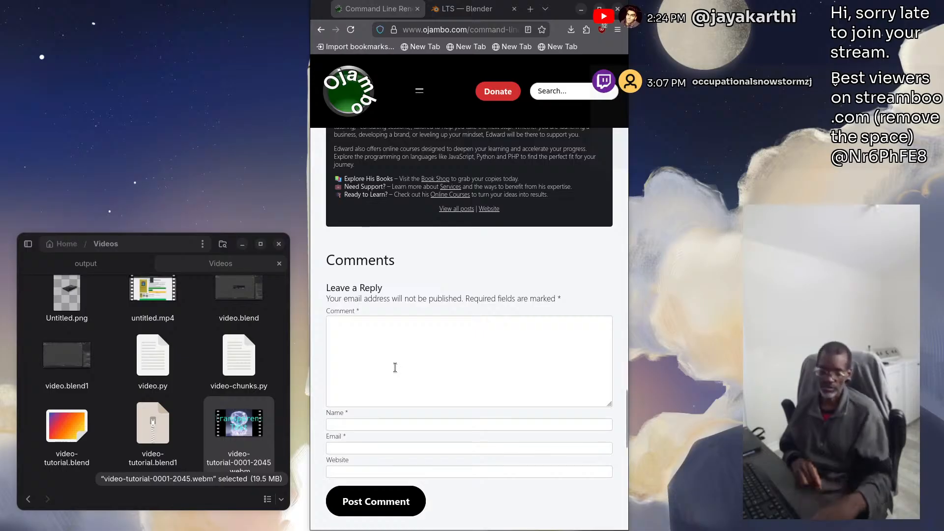
scroll(399, 361, down, 8)
scroll(394, 368, down, 5)
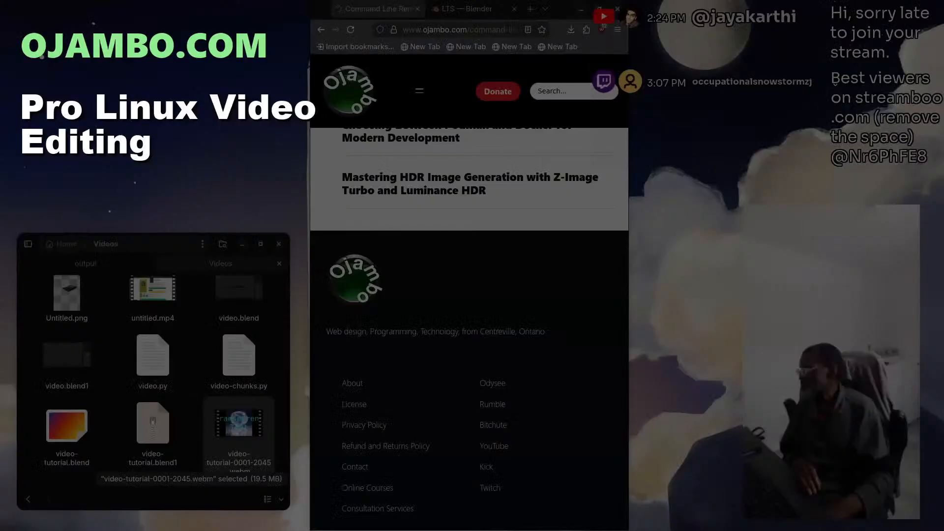
scroll(453, 300, up, 8)
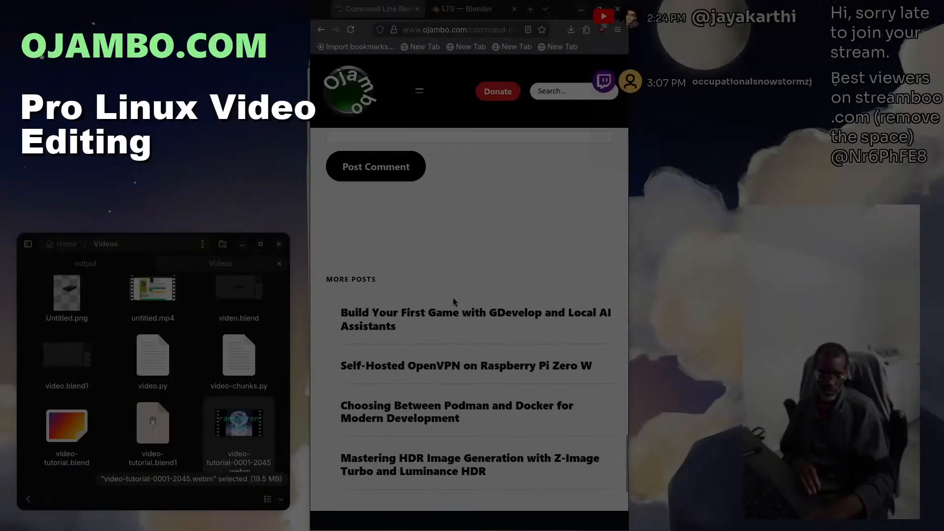
scroll(454, 301, up, 10)
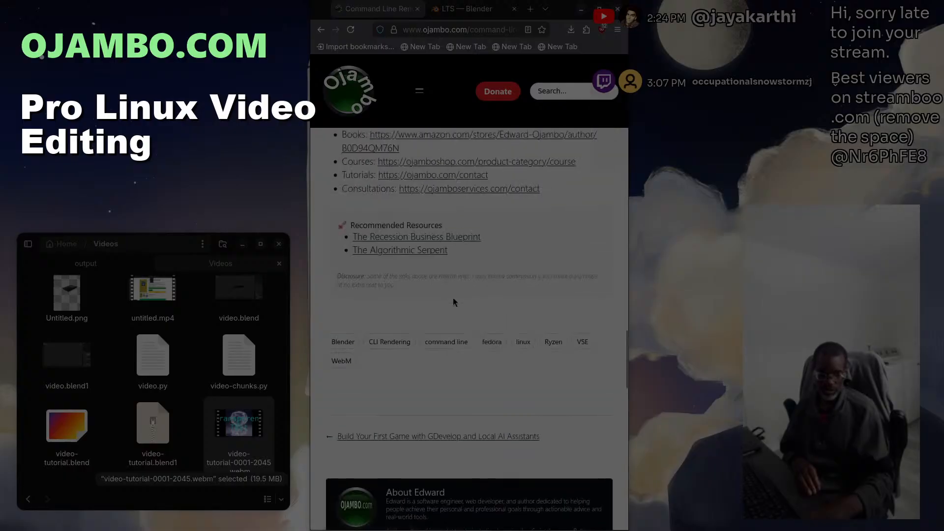
View the upcoming live streams in the site's navigation menu and return to the article
click(419, 91)
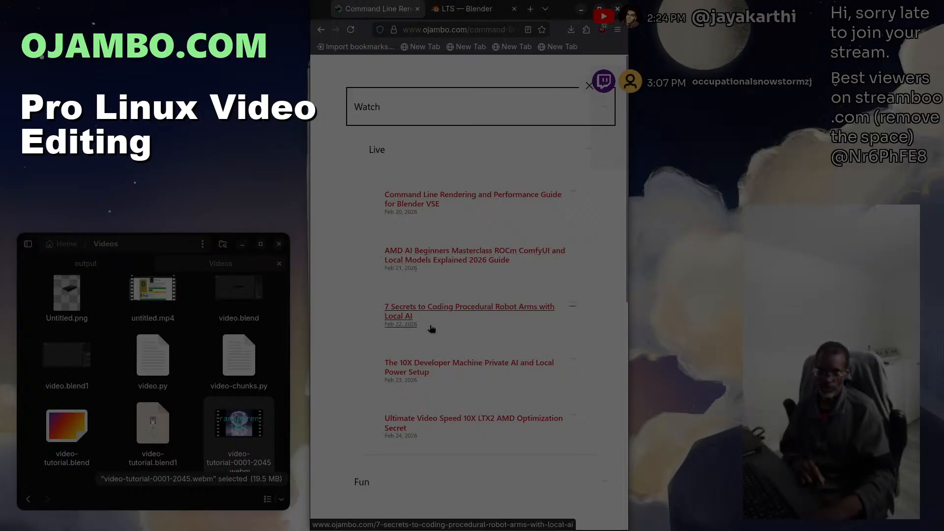
scroll(433, 332, down, 2)
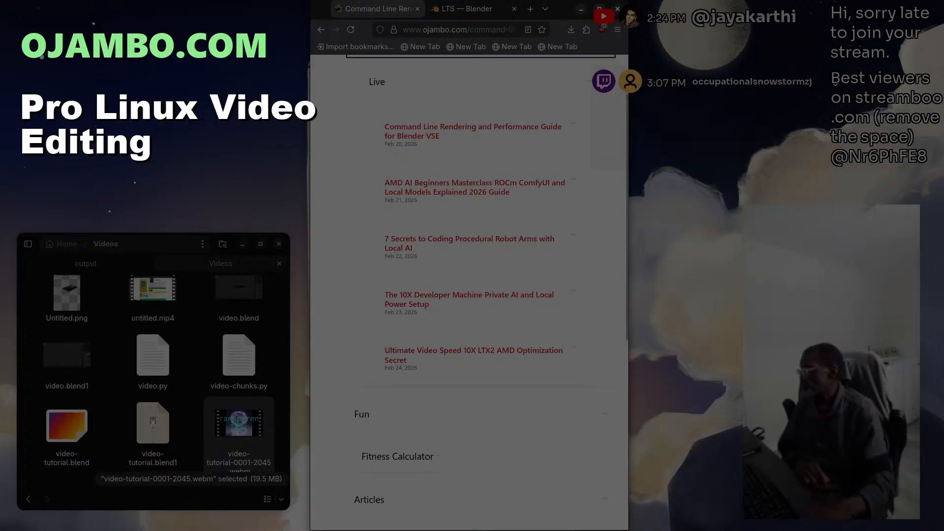
scroll(469, 290, up, 10)
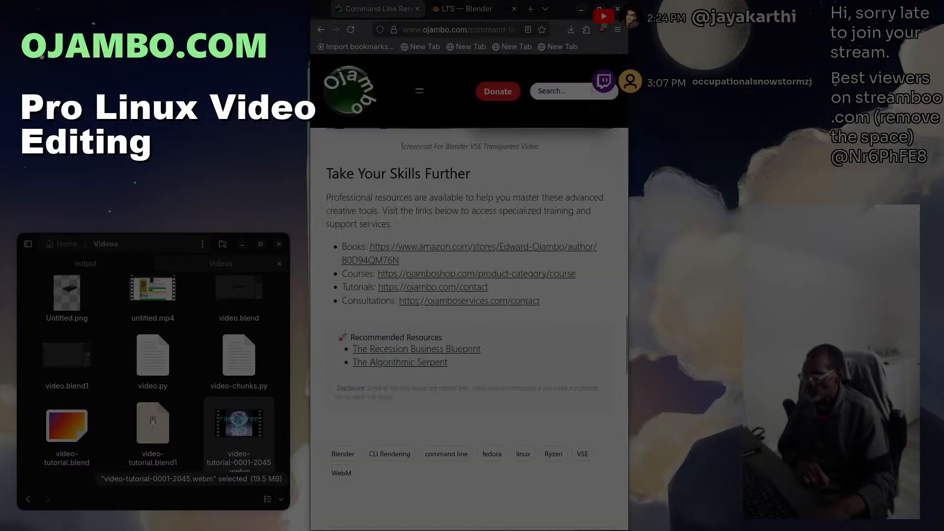